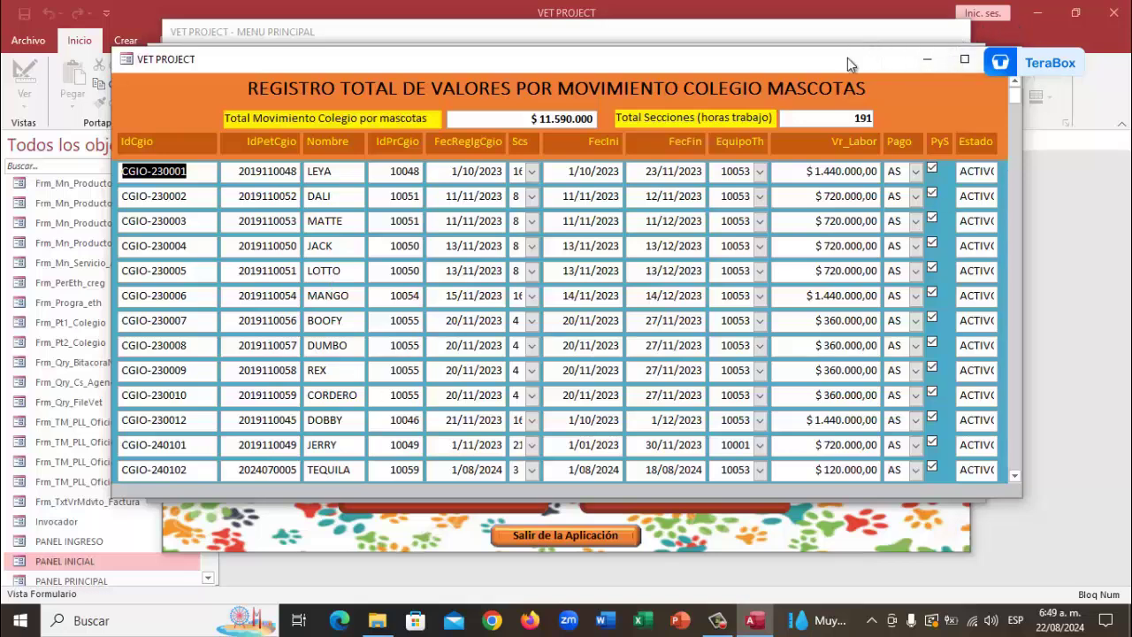
Close the colegio registry totals, MENU REGISTRO and pet list forms
drag(849, 58, 804, 49)
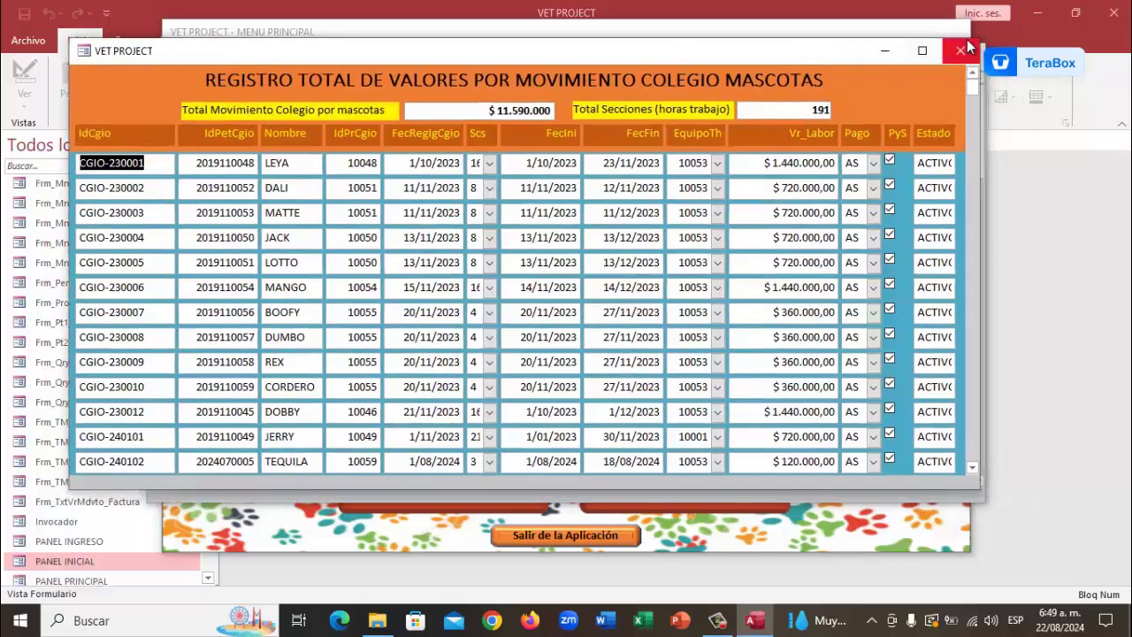
click(960, 50)
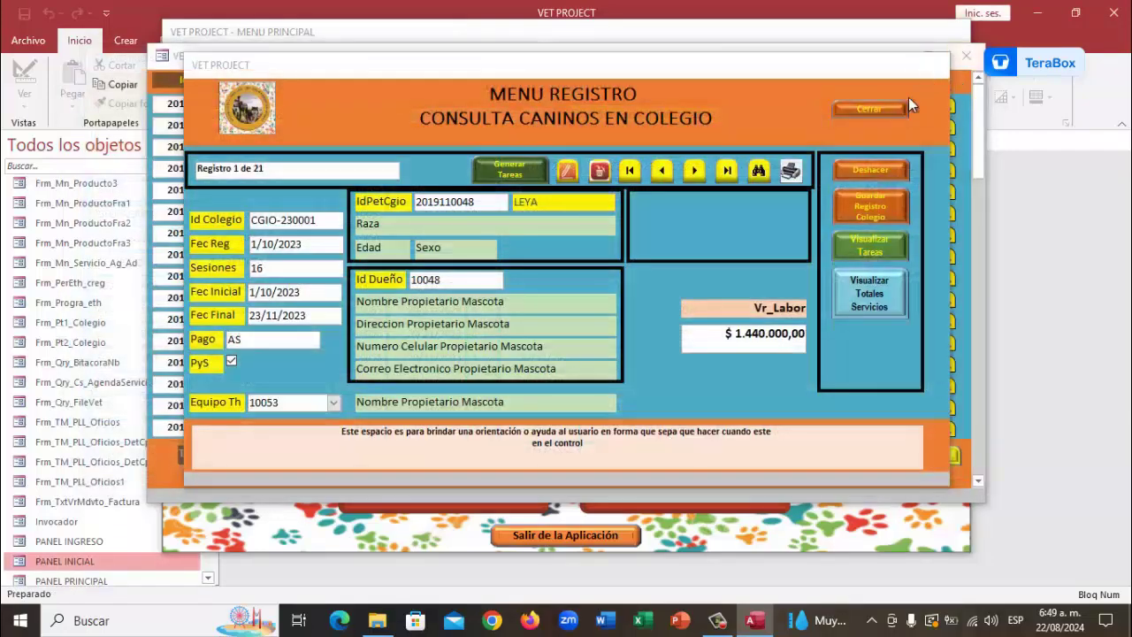
click(891, 110)
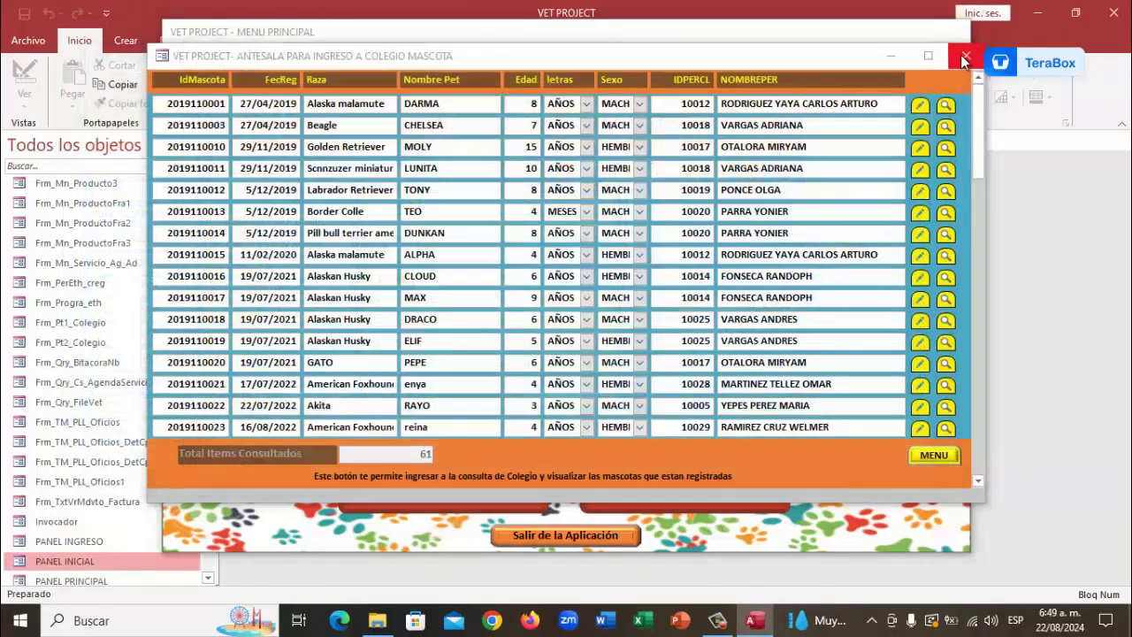
click(961, 55)
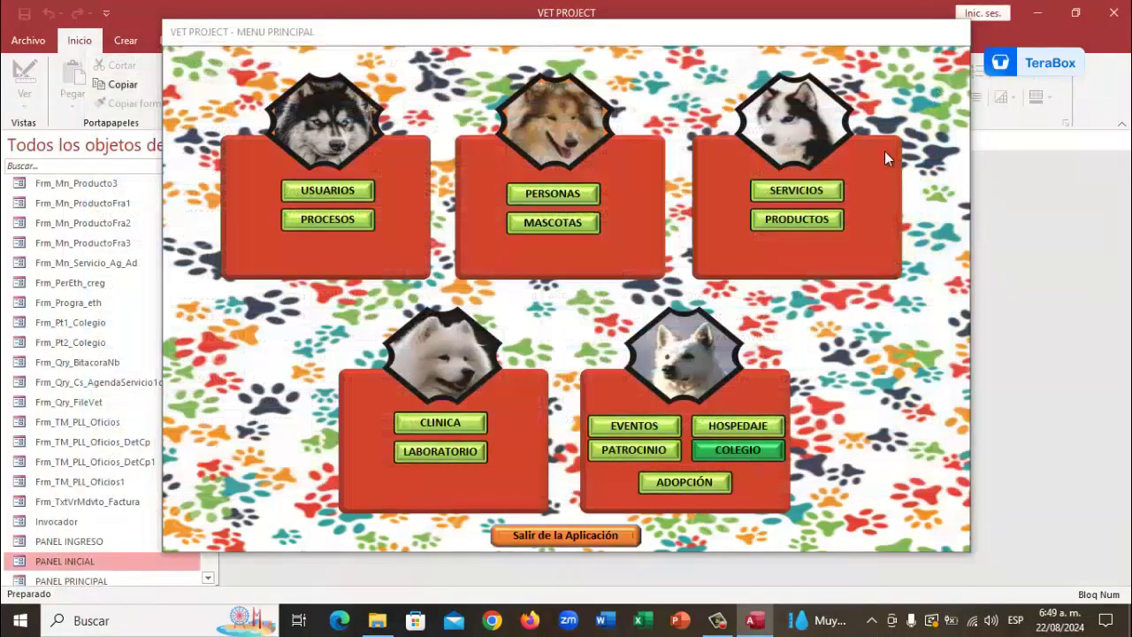
Switch PANEL PRINCIPAL to Vista Diseño, then close it
right_click(540, 38)
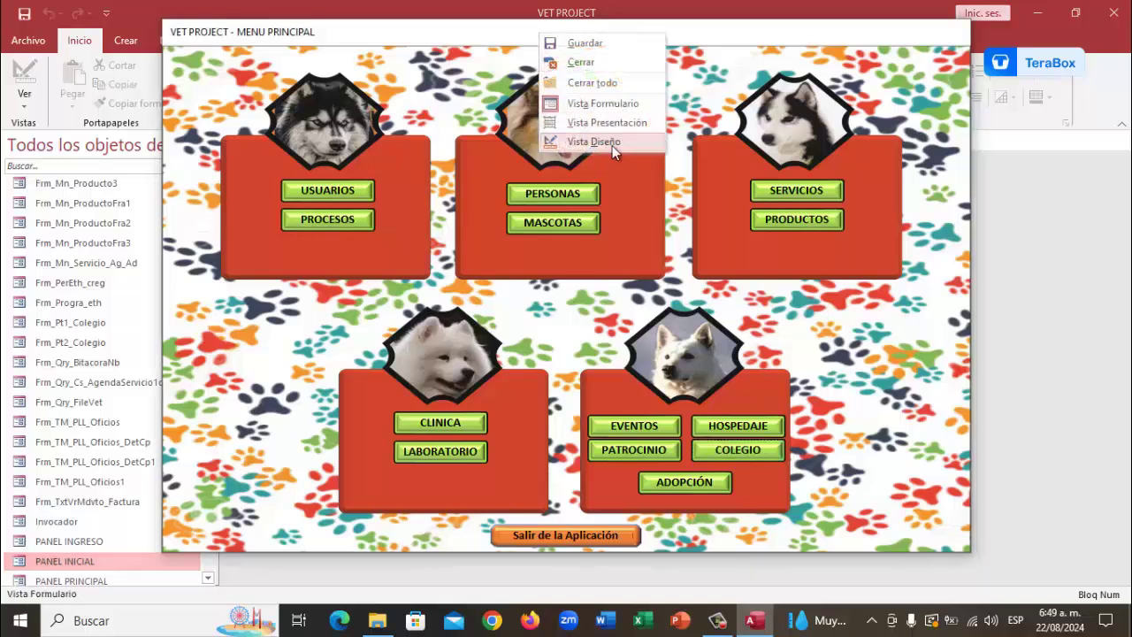
click(613, 147)
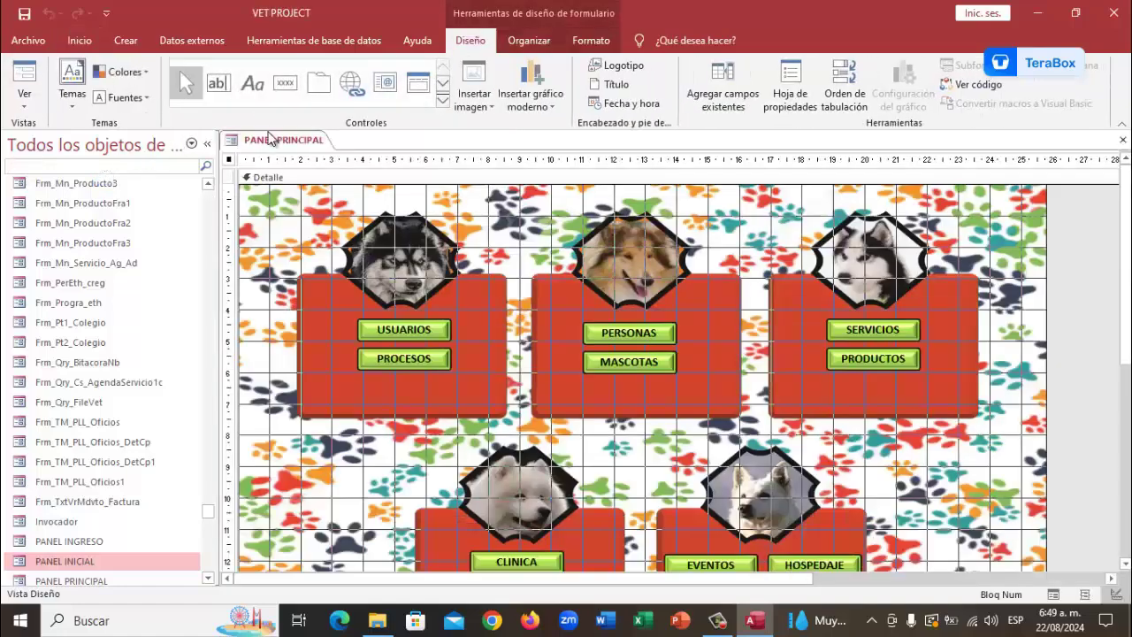
right_click(271, 139)
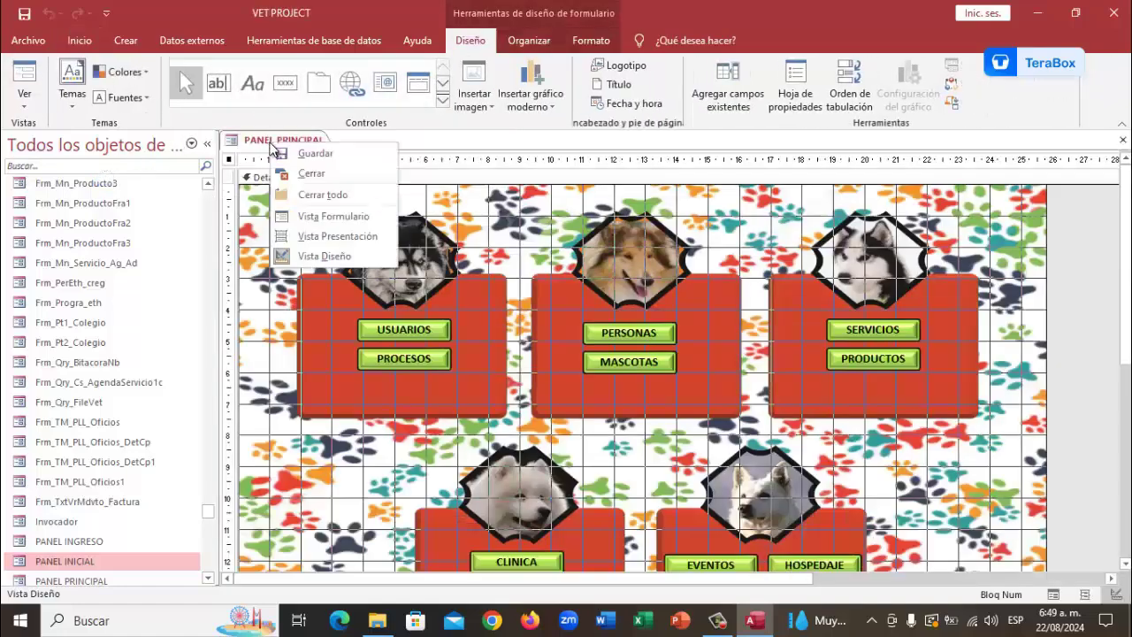
click(310, 175)
click(97, 165)
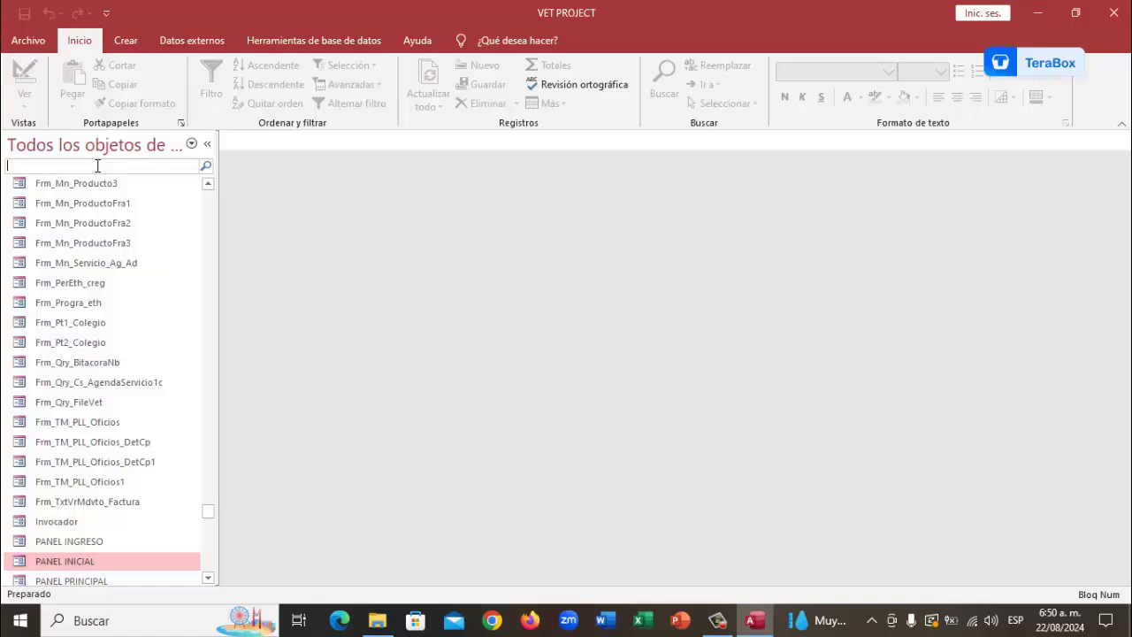
Filter the navigation pane by 'pgd' and select the T_pgd_eth table
text(pgd)
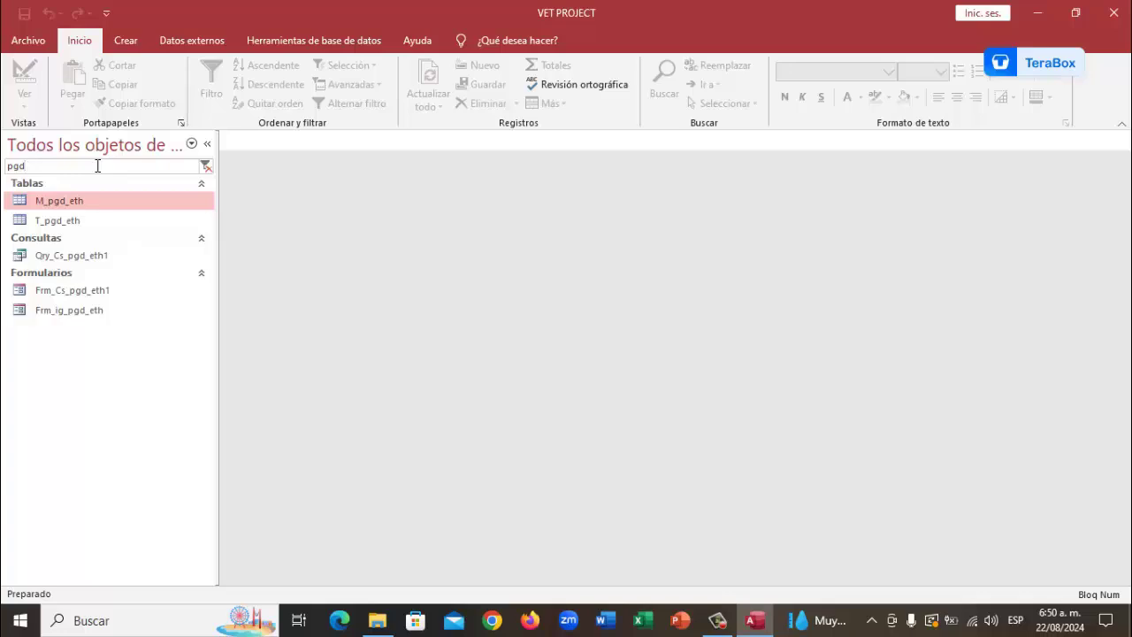
click(80, 222)
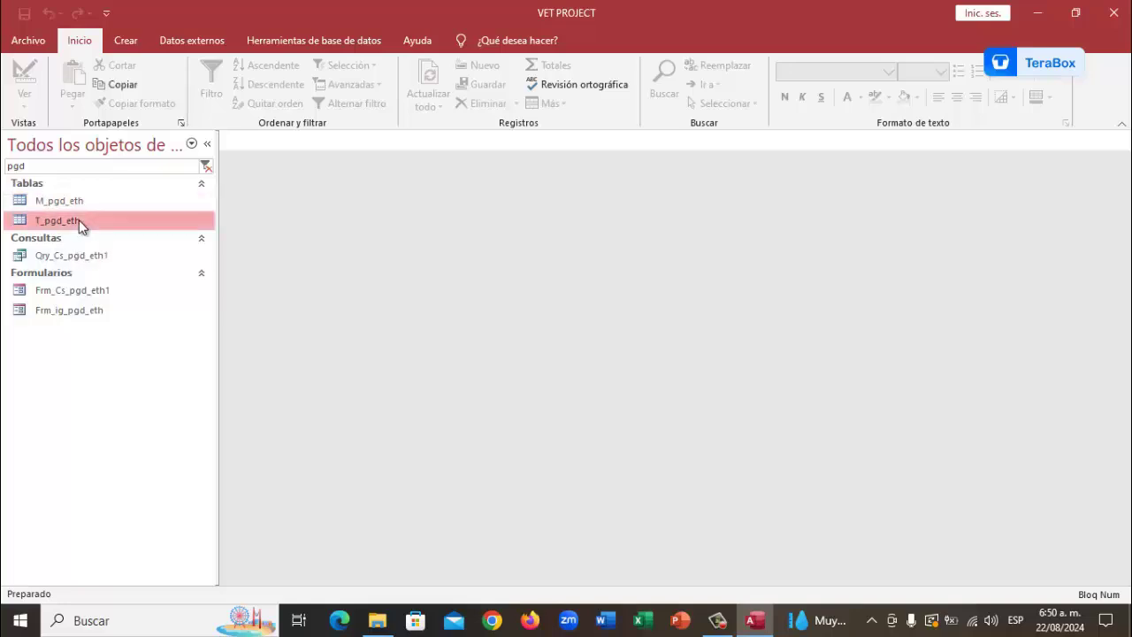
right_click(80, 223)
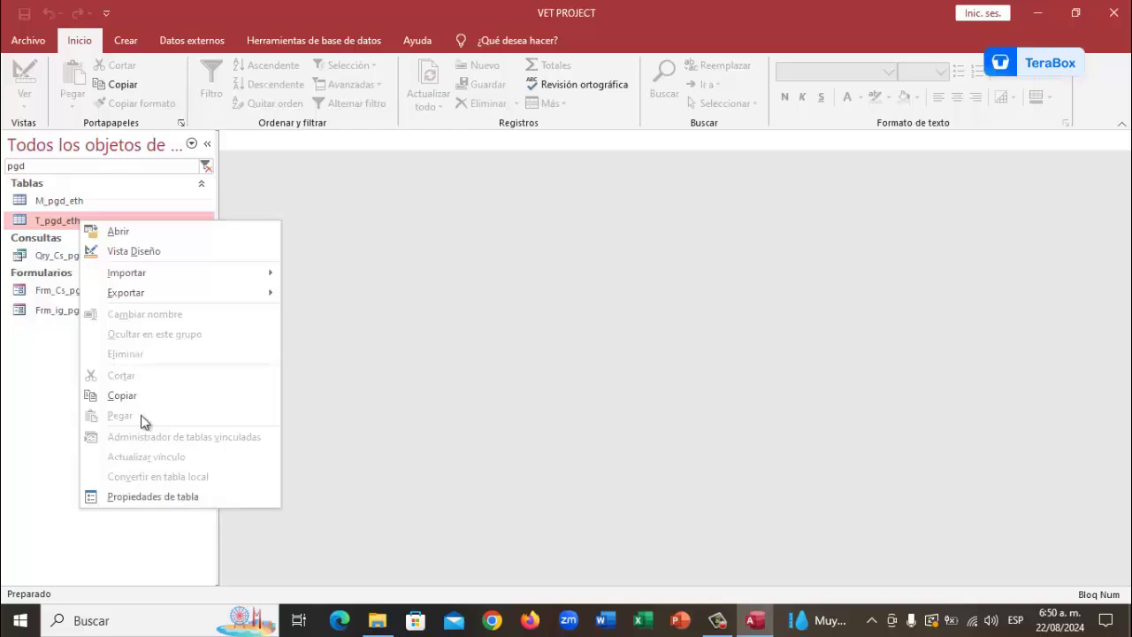
Open T_pgd_eth and correct ALIMENTOS ESPECILES to ALIMENTOS ESPECIALES
click(115, 231)
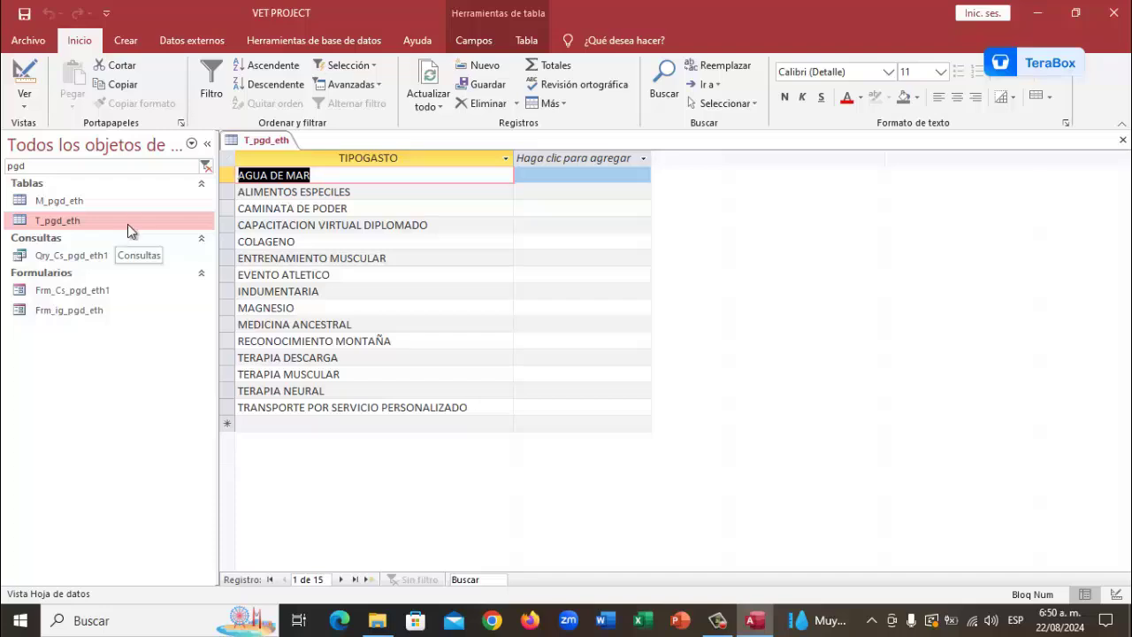
click(369, 192)
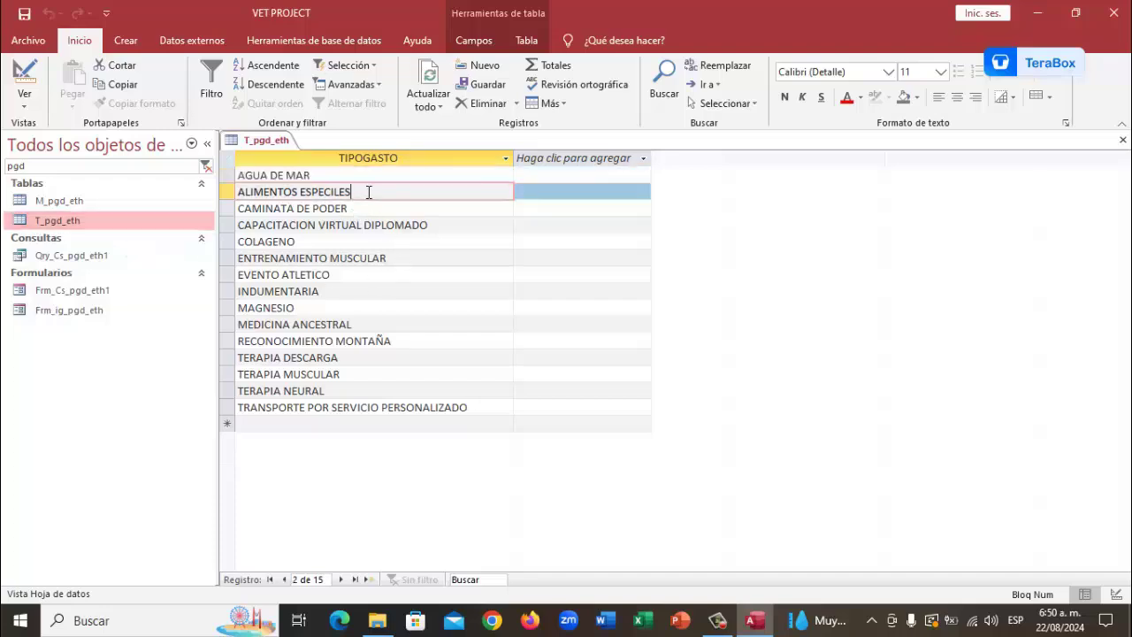
key(Left)
key(Left)
key(Left)
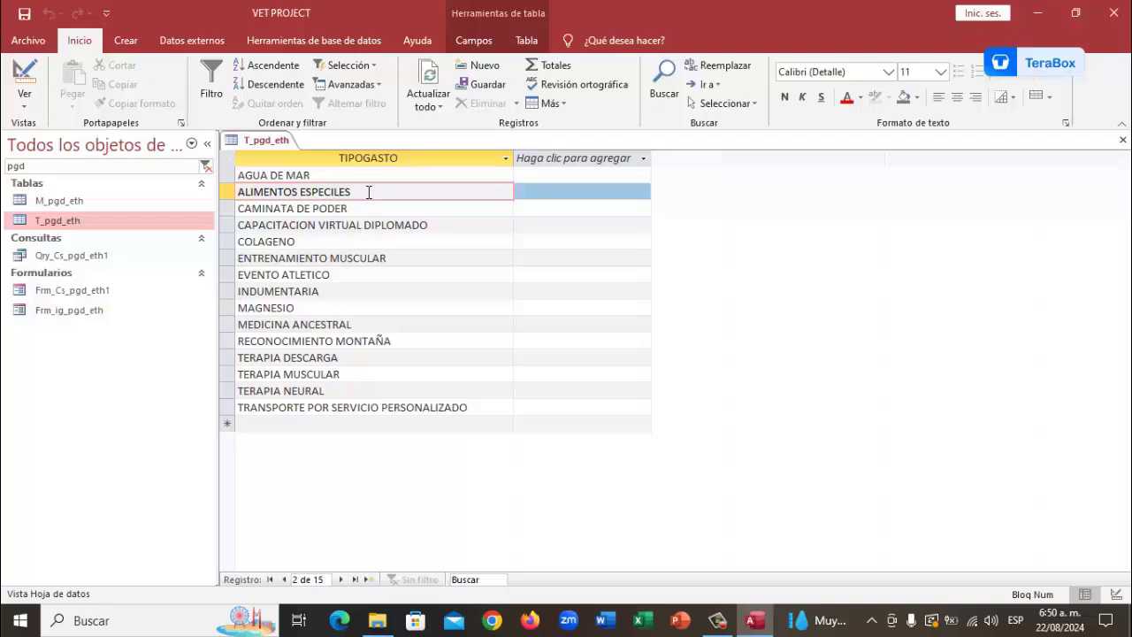
key(Right)
text(a)
key(BackSpace)
key(Caps_Lock)
text(A)
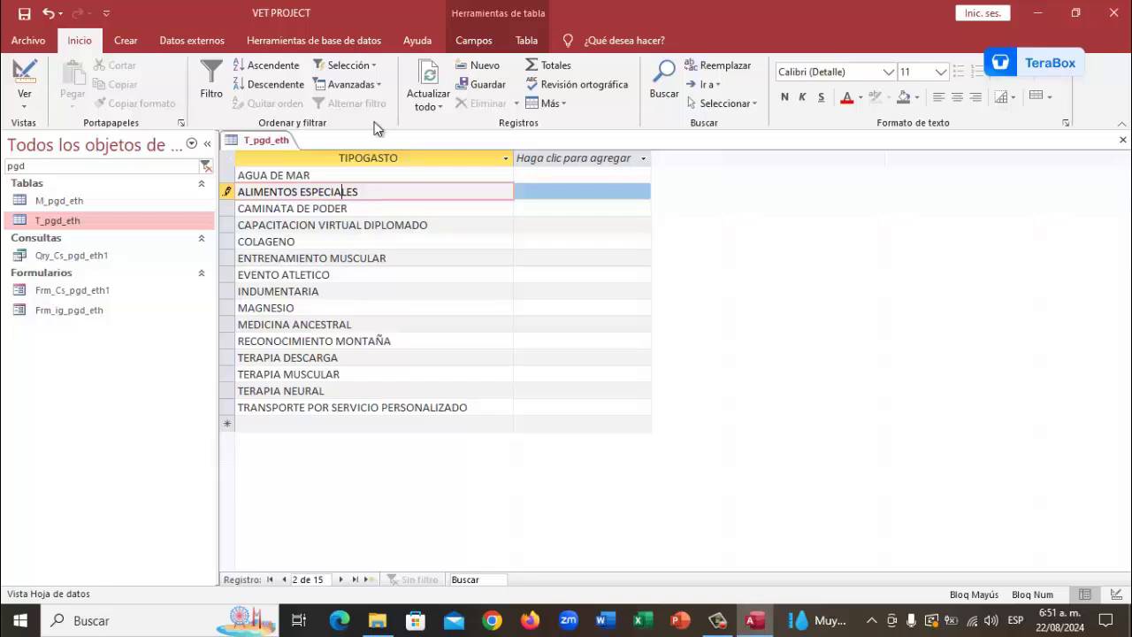
Save and close the T_pgd_eth table
right_click(283, 141)
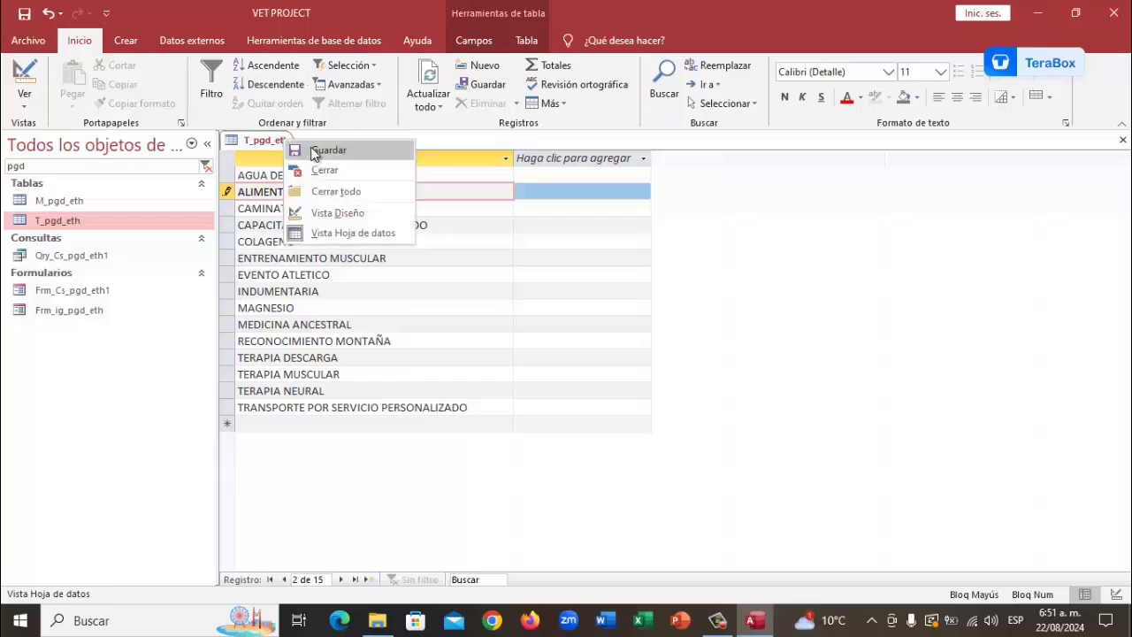
click(310, 151)
right_click(254, 140)
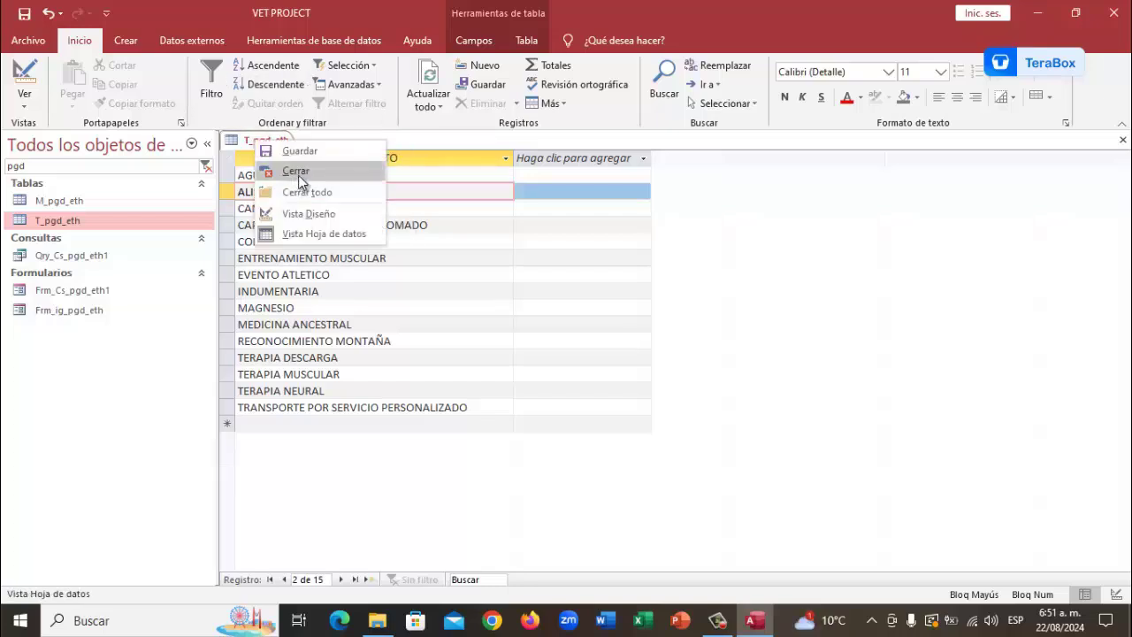
click(296, 171)
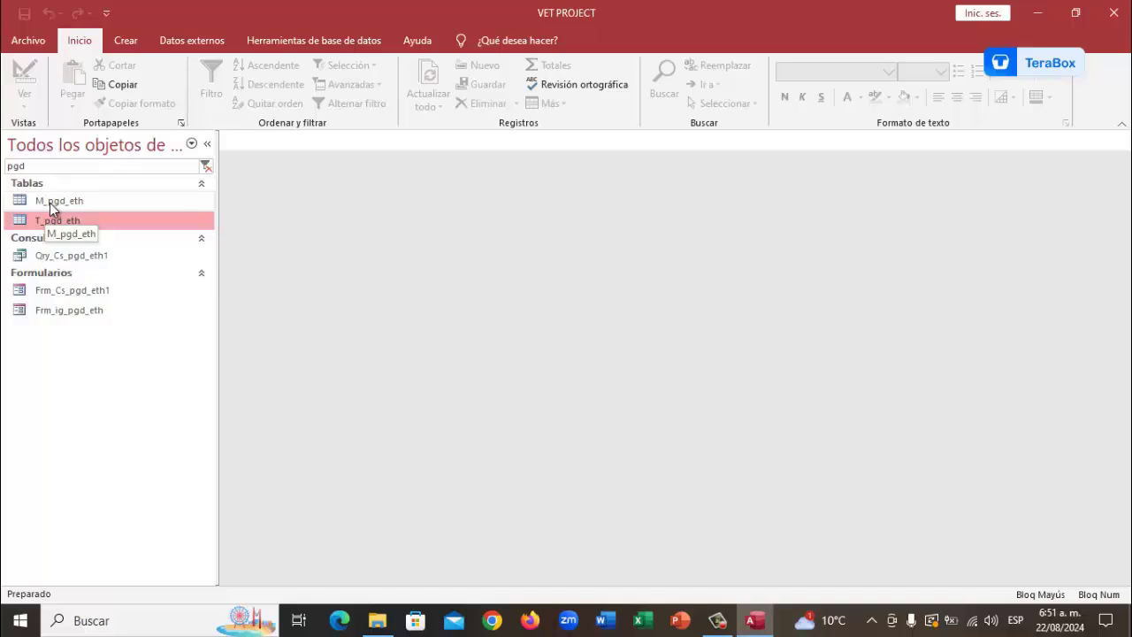
Open the M_pgd_eth table to review its field design, then close it
click(51, 206)
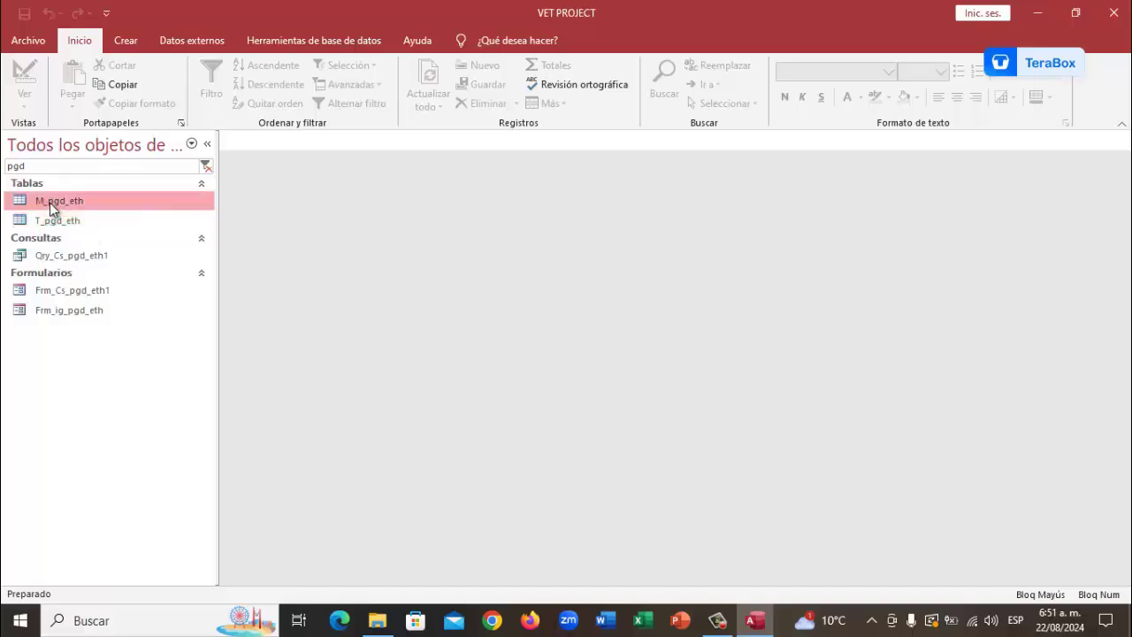
right_click(52, 206)
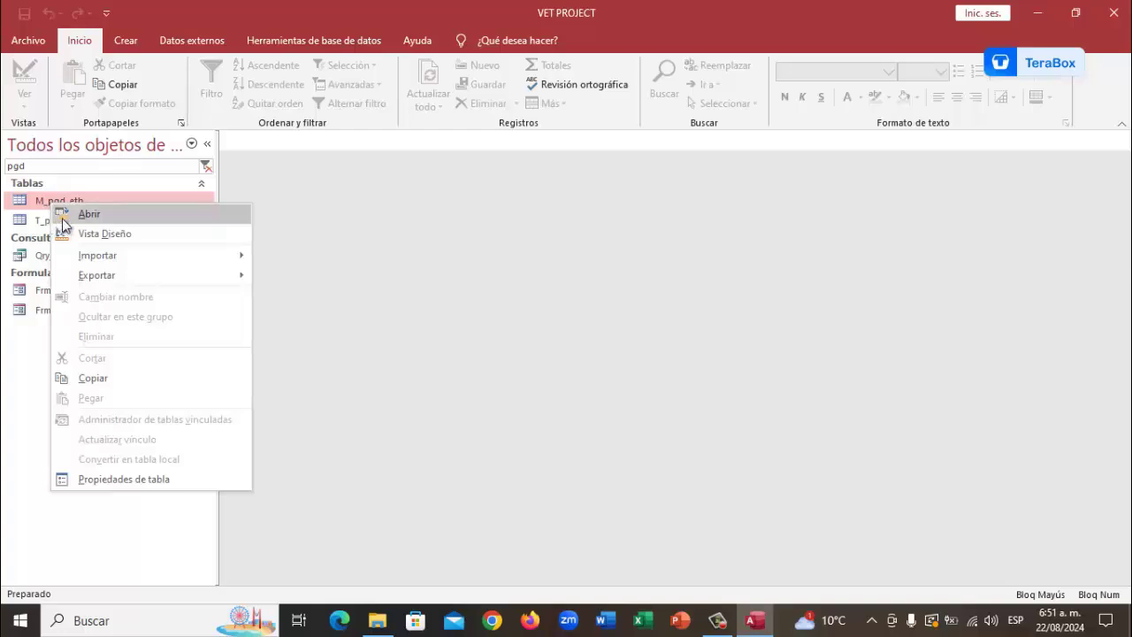
click(104, 233)
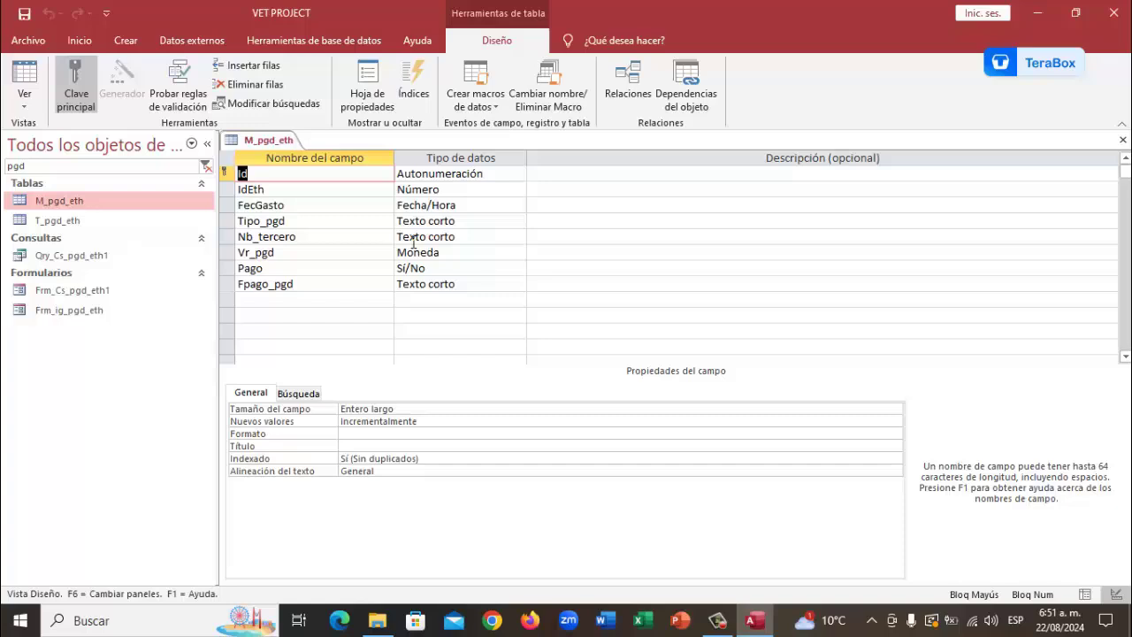
right_click(270, 140)
click(316, 167)
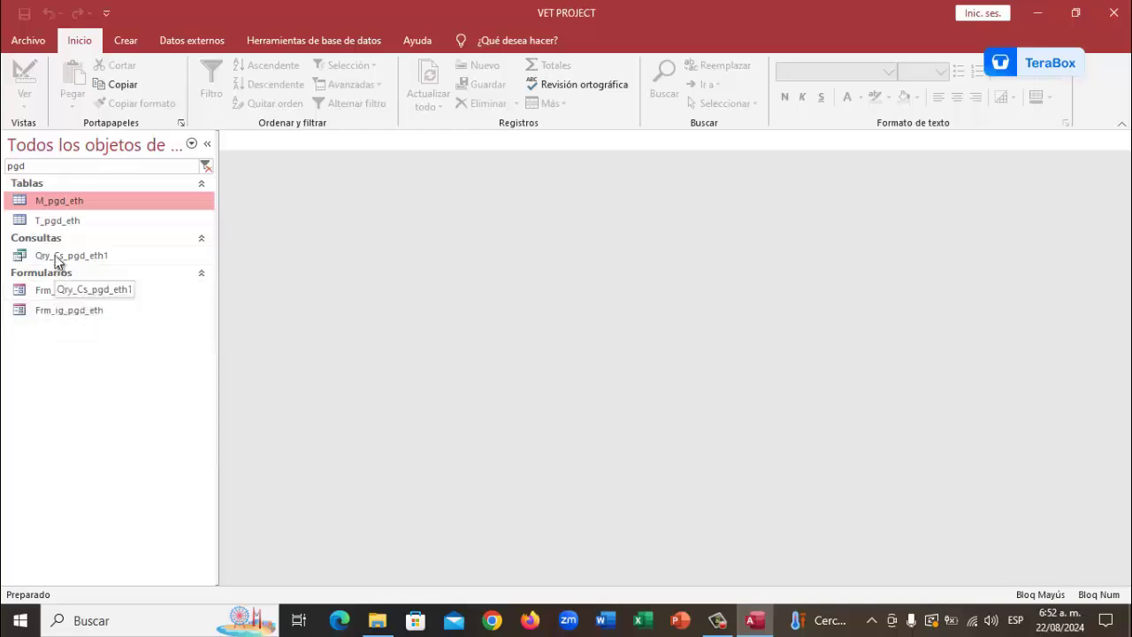
Open Qry_Cs_pgd_eth1 in Vista Diseño to review its M_pgd_eth–MpPersonas1 join and fields
click(55, 256)
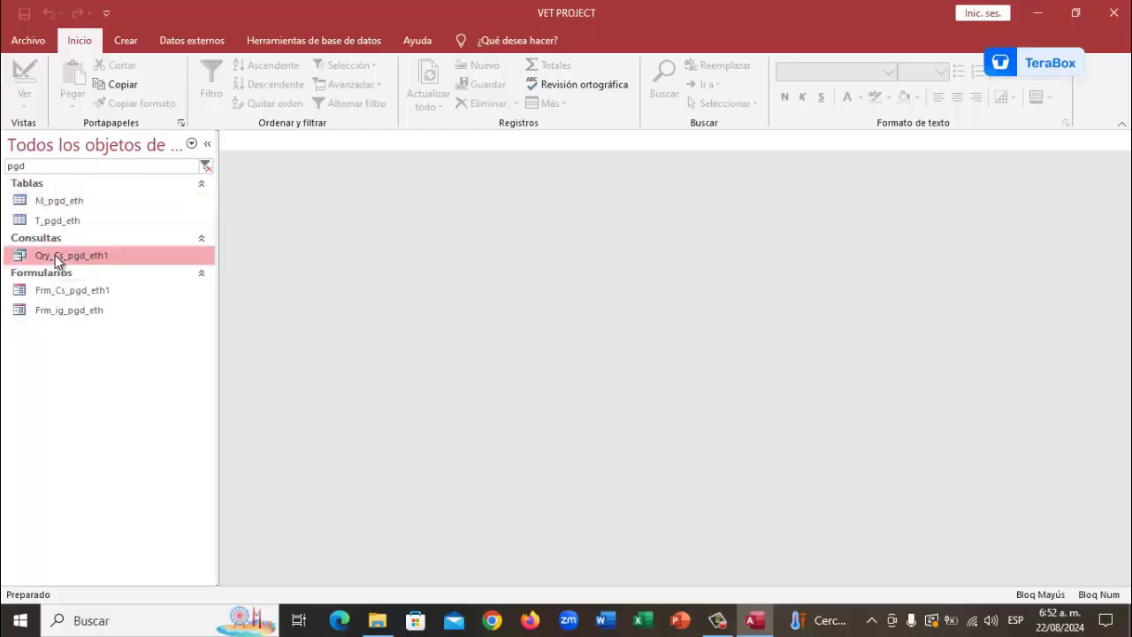
right_click(54, 255)
click(85, 288)
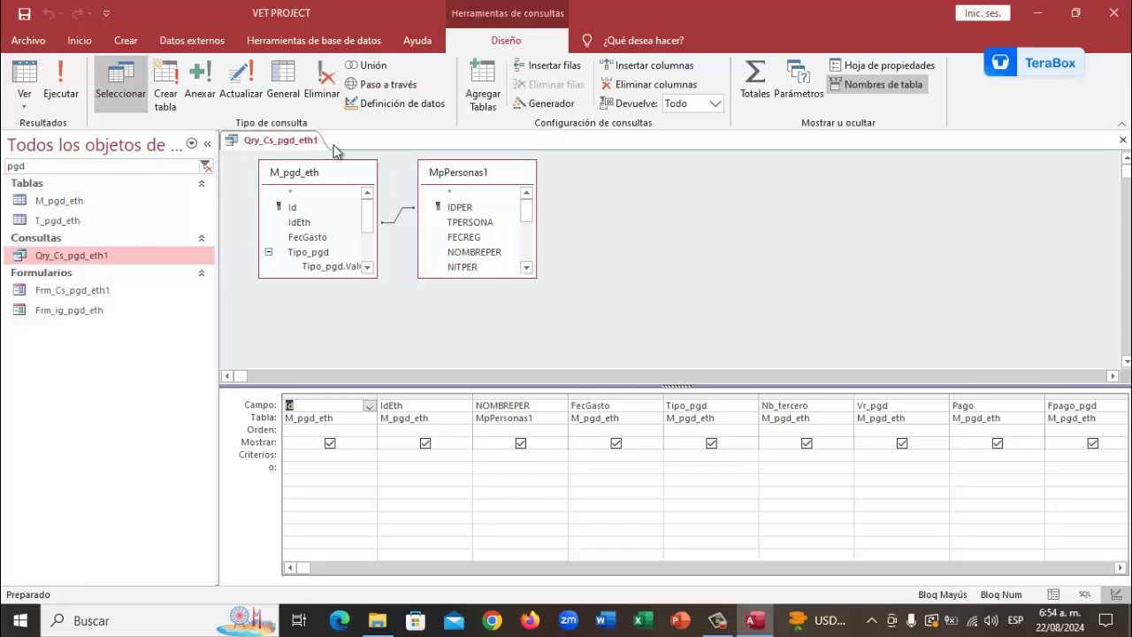
right_click(297, 143)
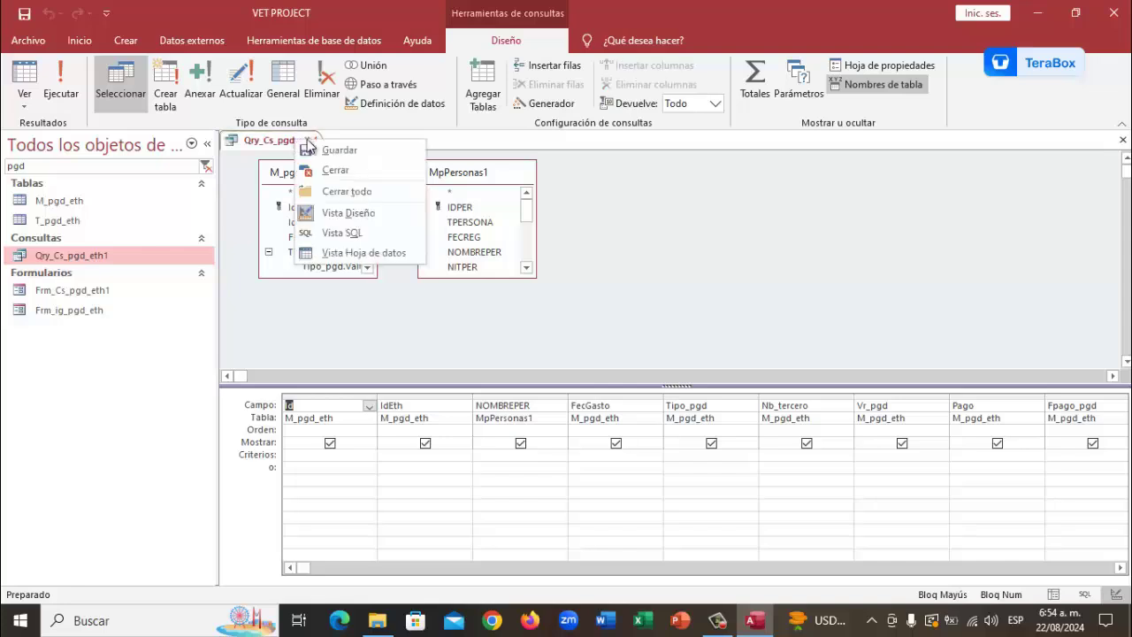
Save and close the Qry_Cs_pgd_eth1 query
click(328, 149)
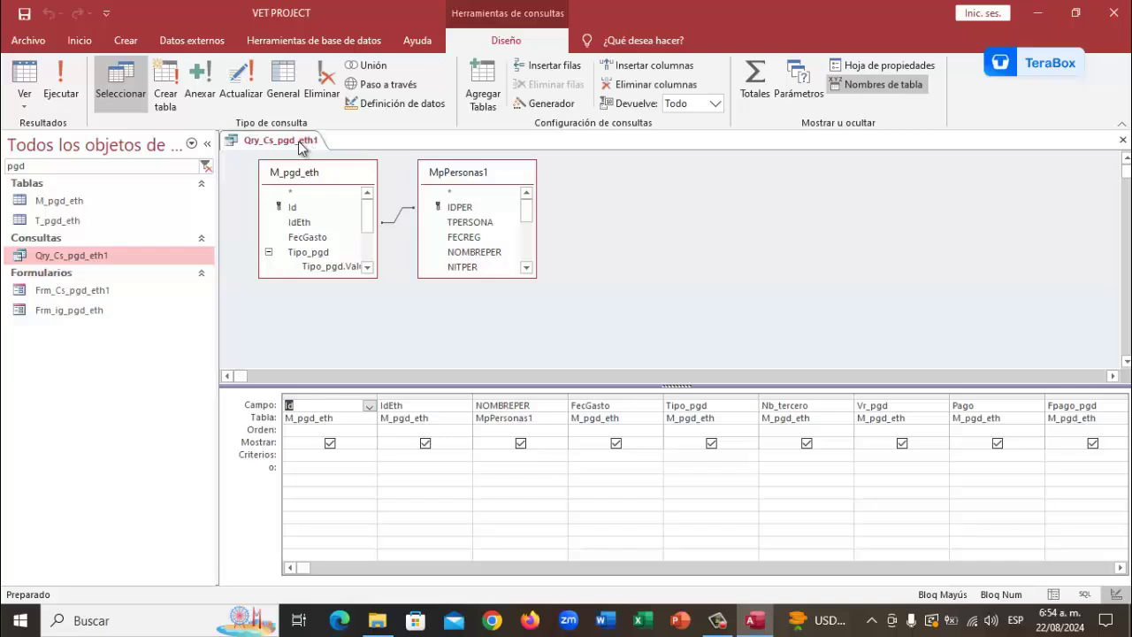
right_click(301, 146)
click(334, 174)
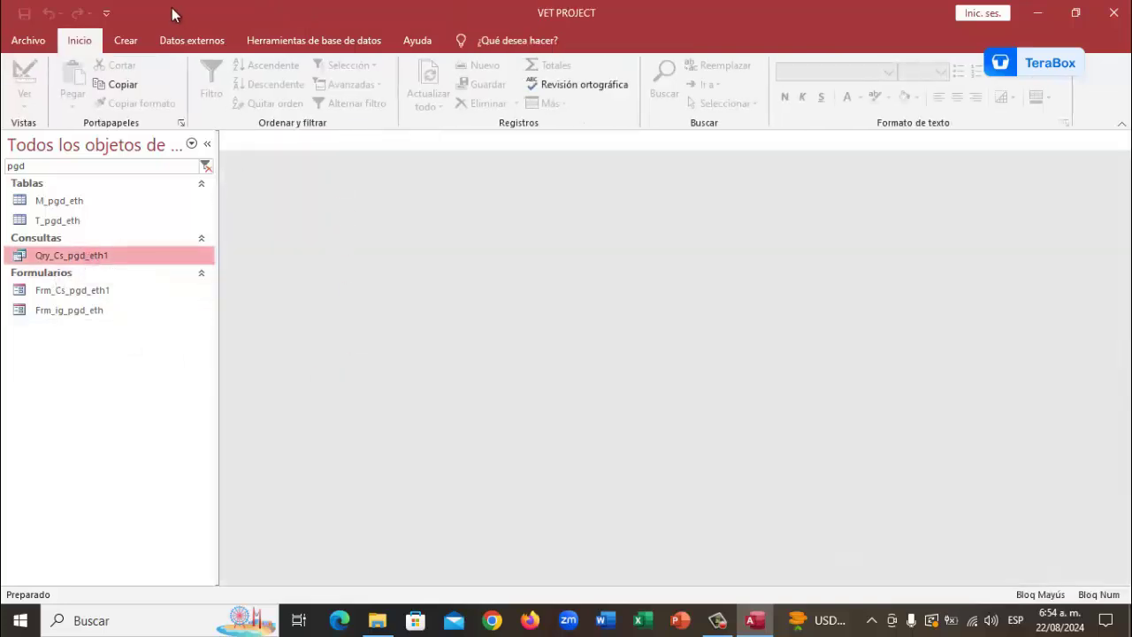
Browse the Crear tab's Más formularios list, then select the Frm_Cs_pgd_eth1 form
click(133, 41)
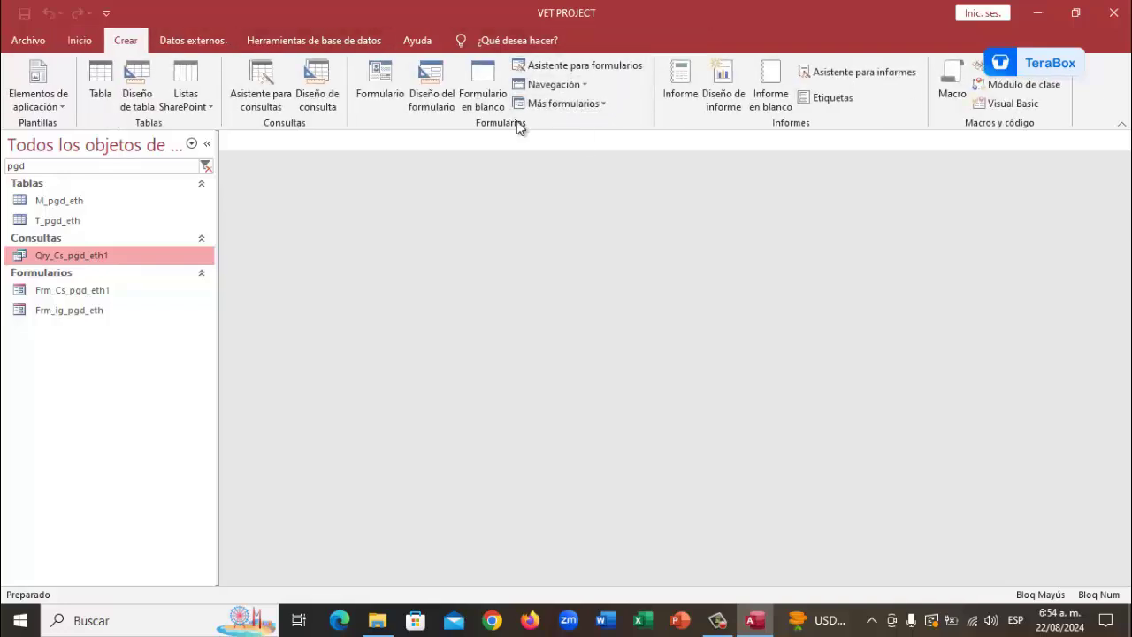
click(602, 104)
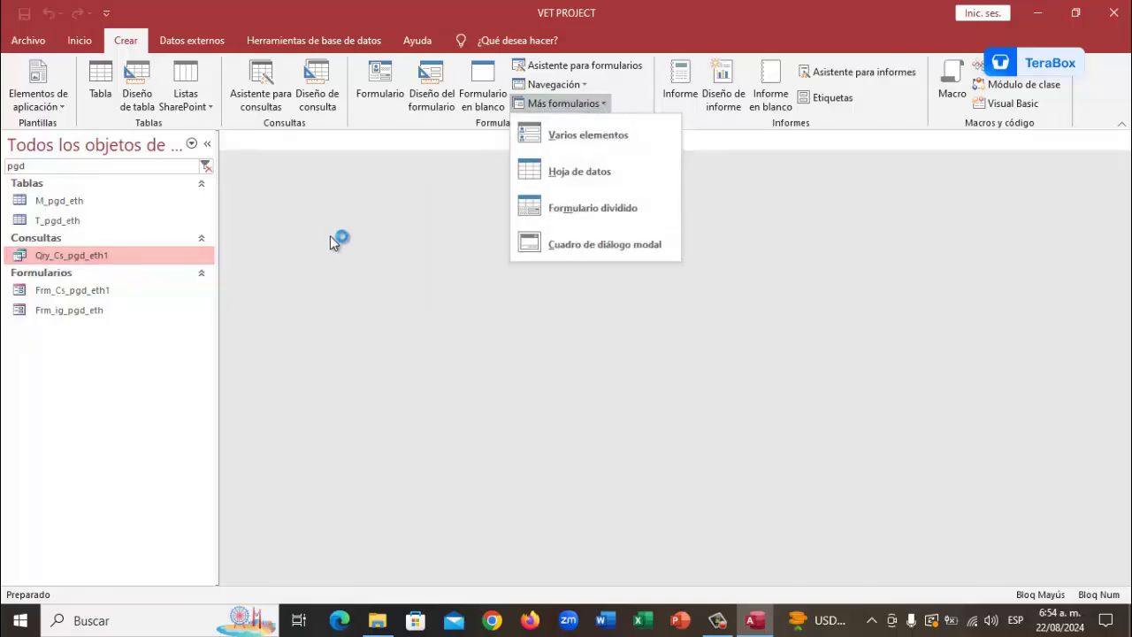
click(264, 172)
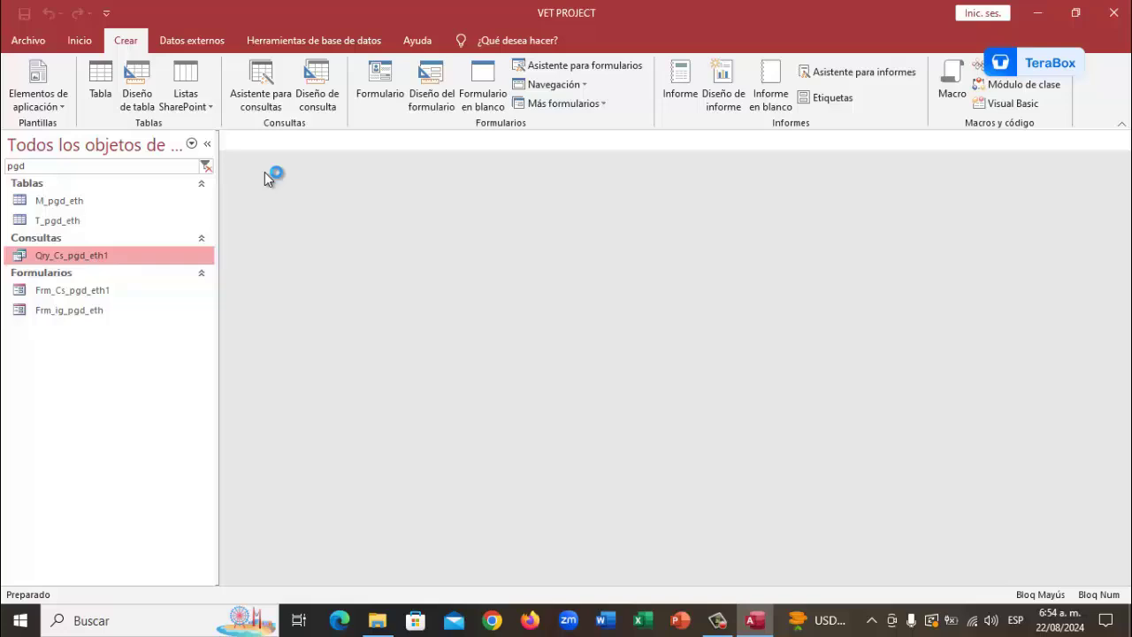
click(95, 293)
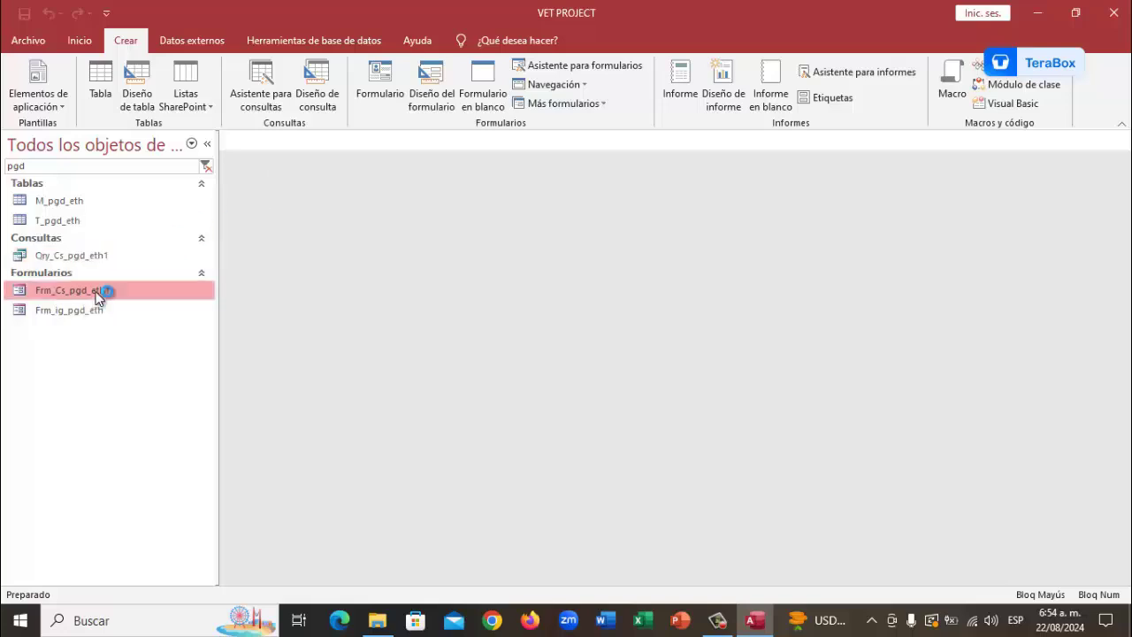
right_click(98, 296)
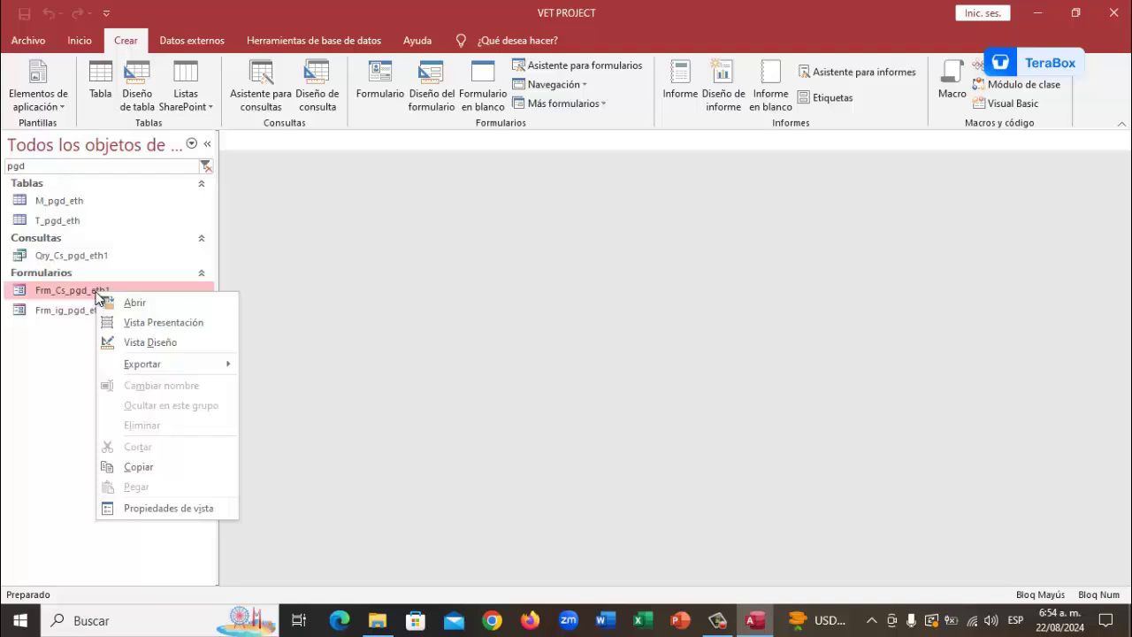
Open Frm_Cs_pgd_eth1 in Vista Diseño and review the Detalle section's alternate row colours
click(152, 339)
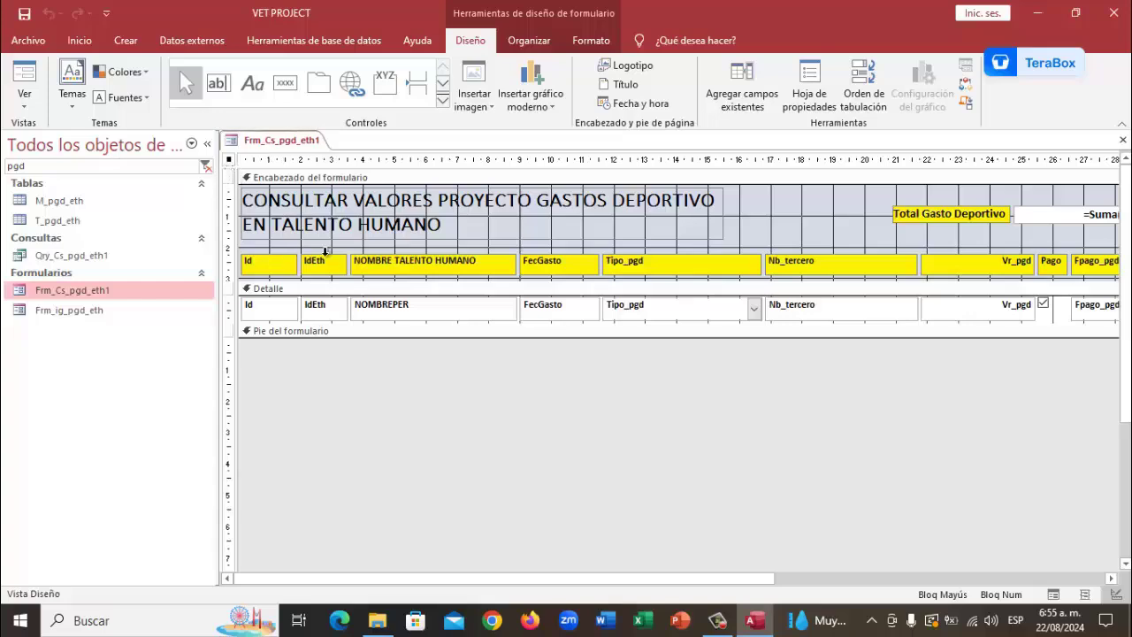
click(288, 289)
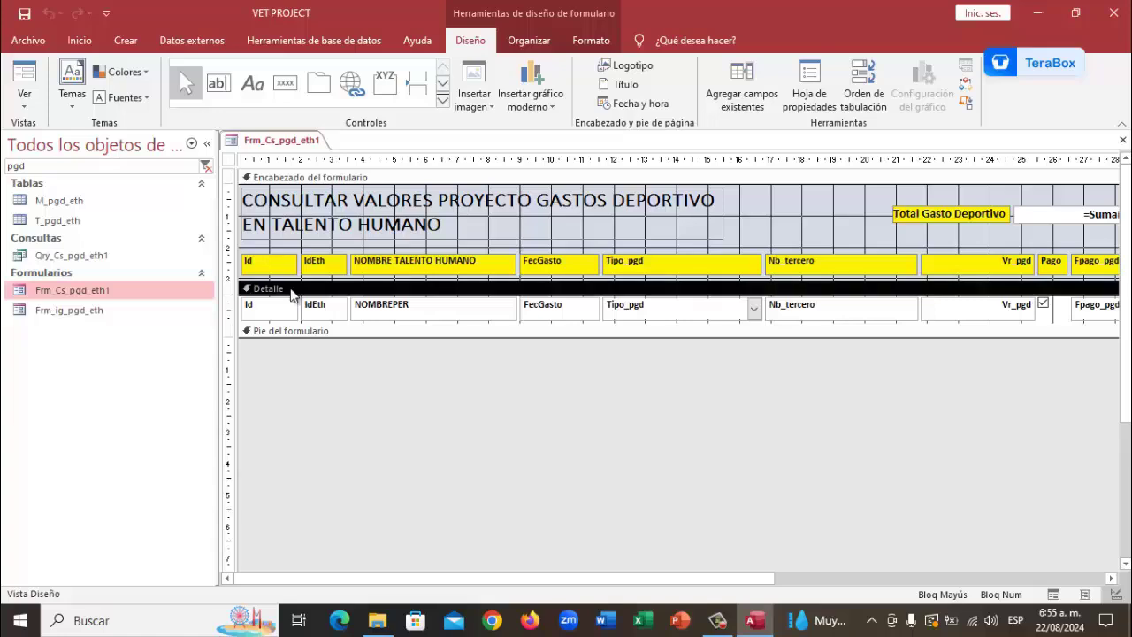
click(585, 41)
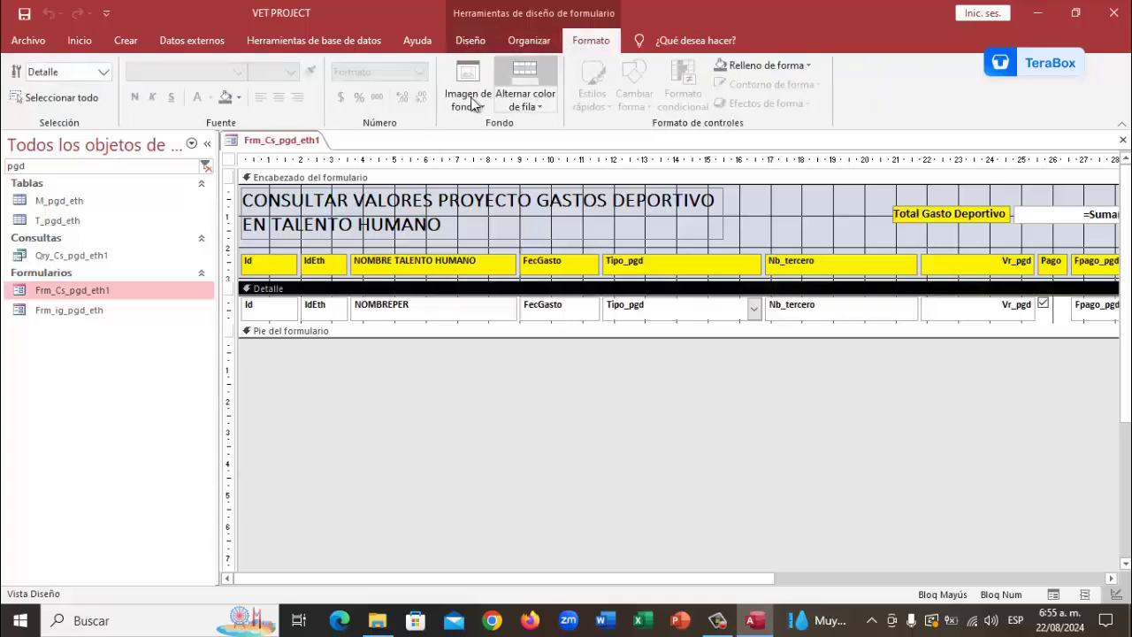
click(539, 104)
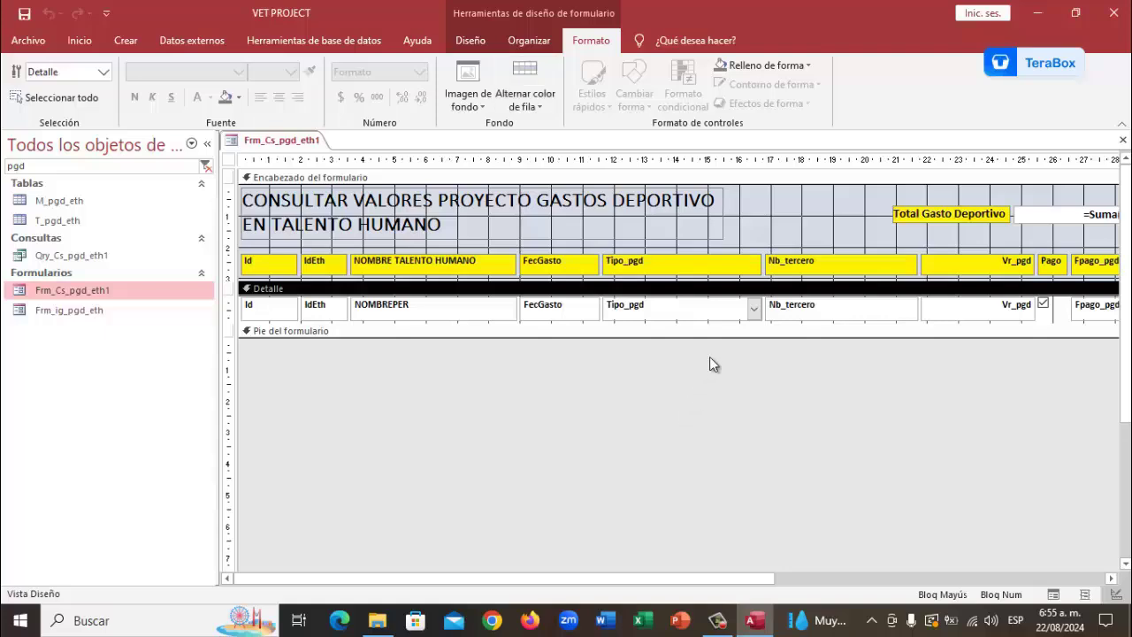
Select the whole form and show its Hoja de propiedades
click(230, 162)
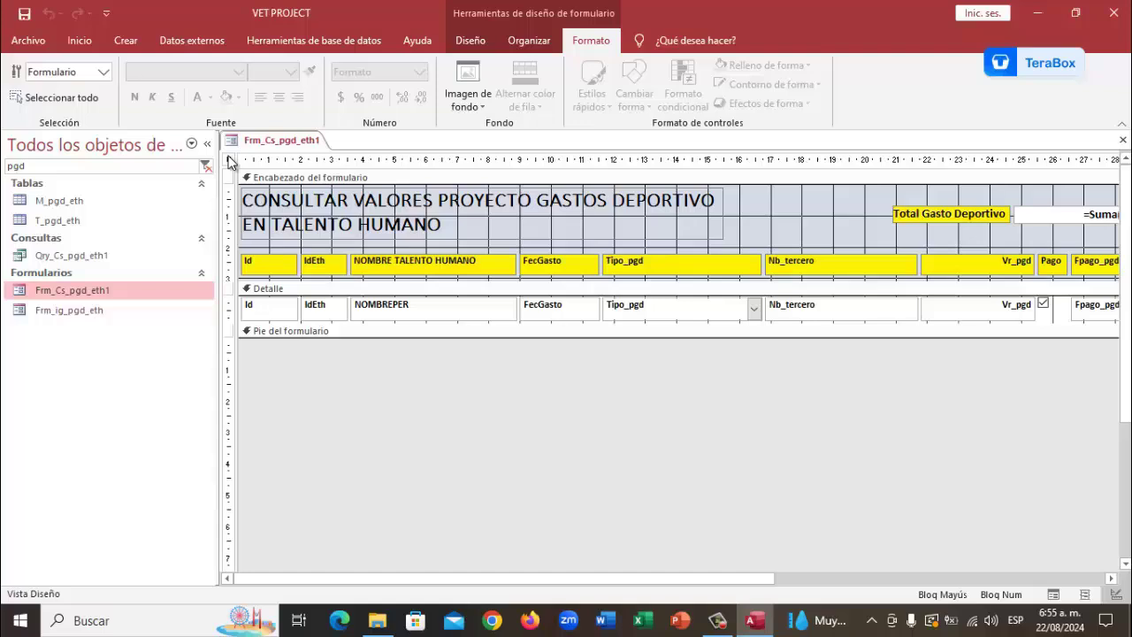
click(470, 40)
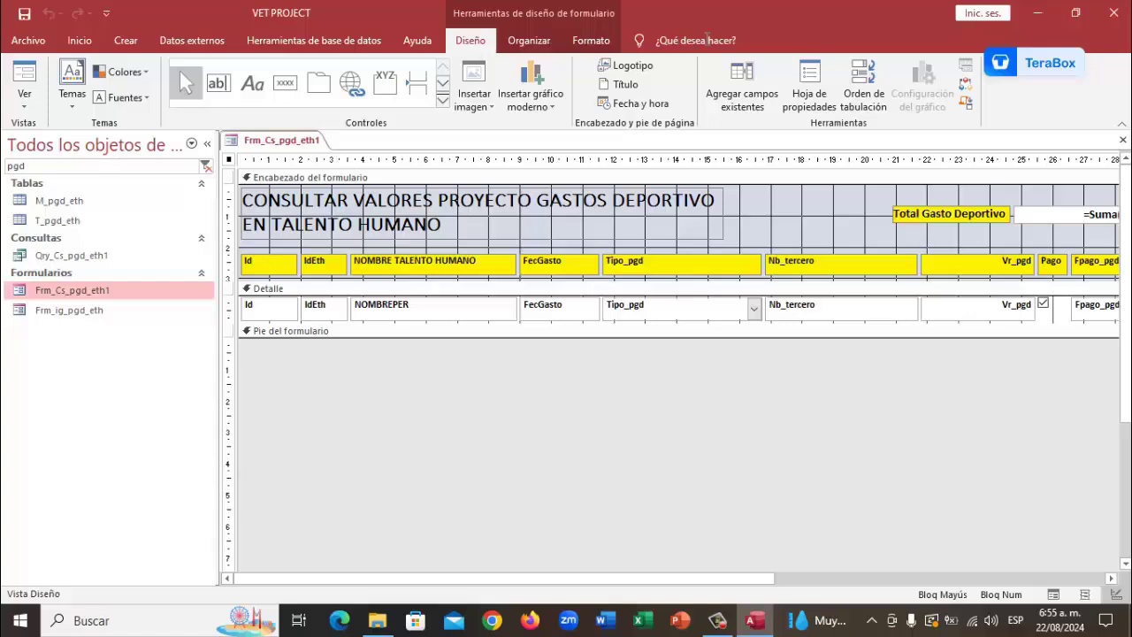
click(807, 97)
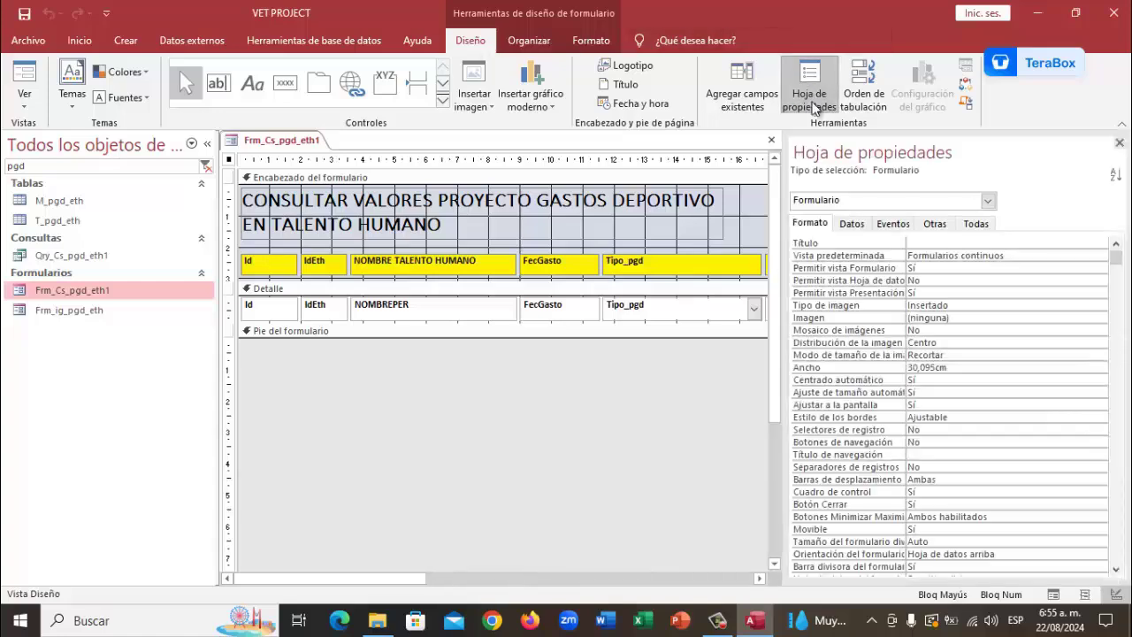
Switch the property sheet to Eventos and select the Al cargar event procedure
click(895, 224)
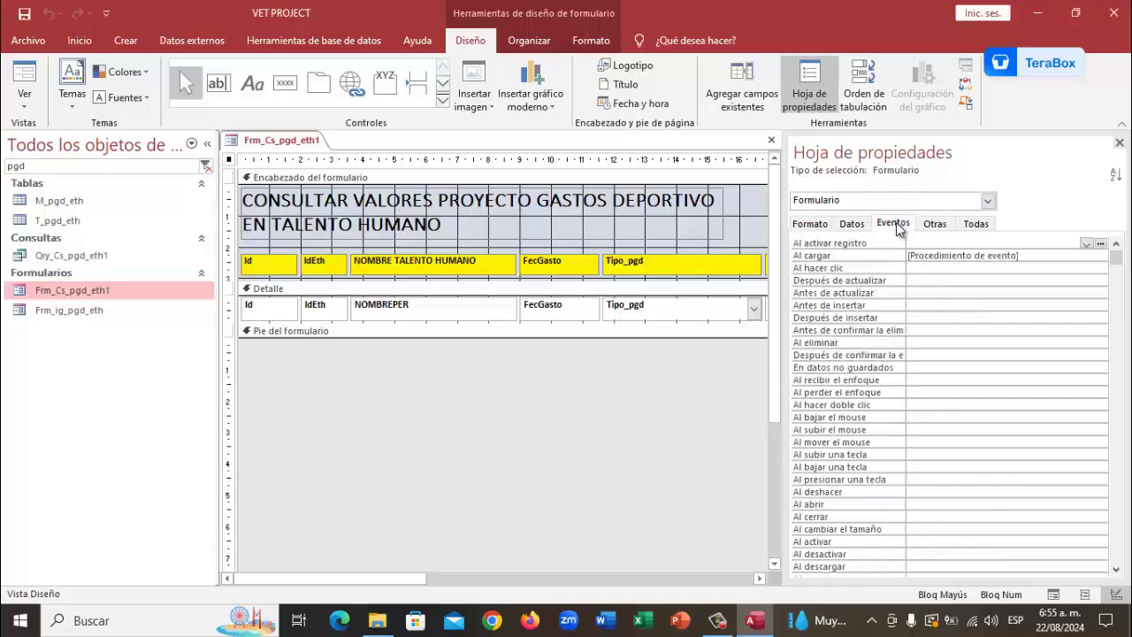
click(1027, 256)
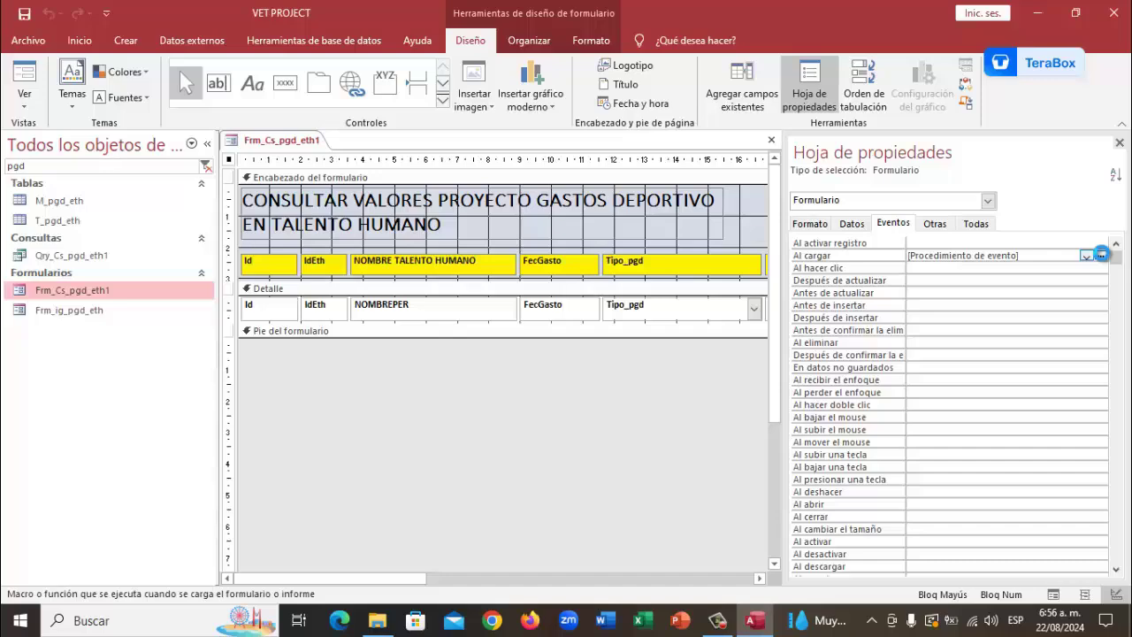
click(1101, 254)
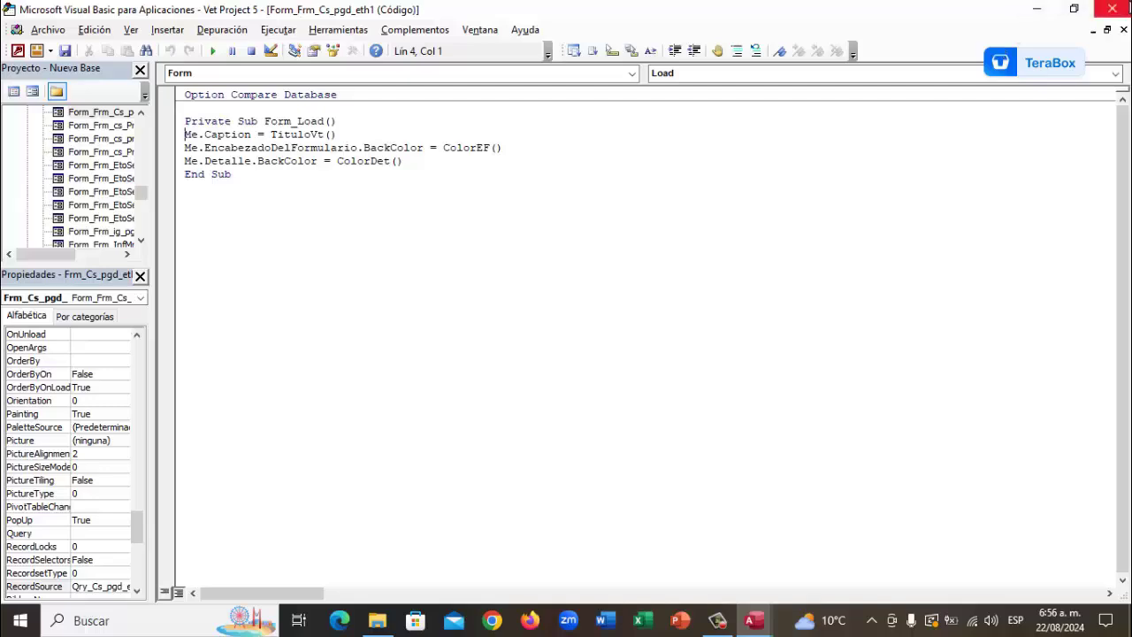
click(1112, 9)
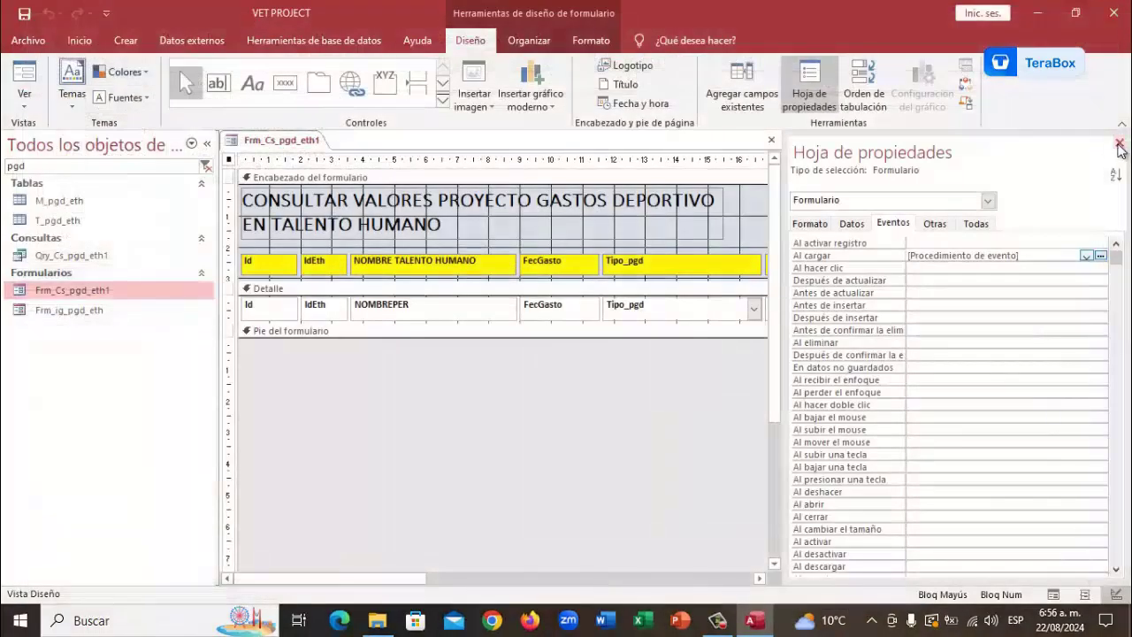
click(930, 228)
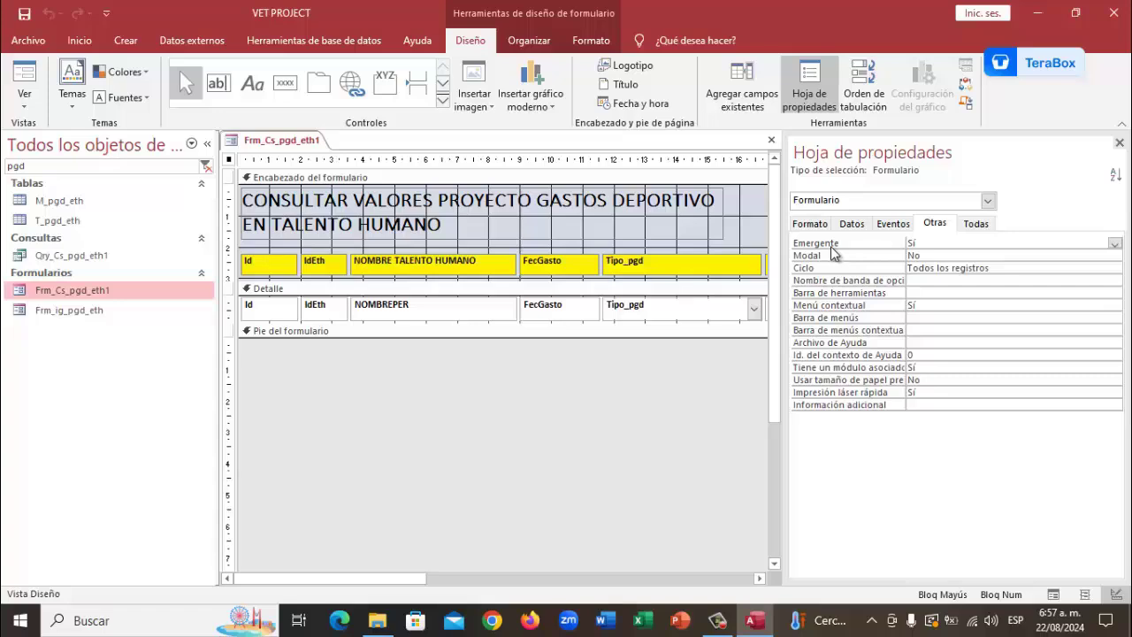
View the Formato tab, then the Datos tab showing record source Qry_Cs_pgd_eth1
click(810, 224)
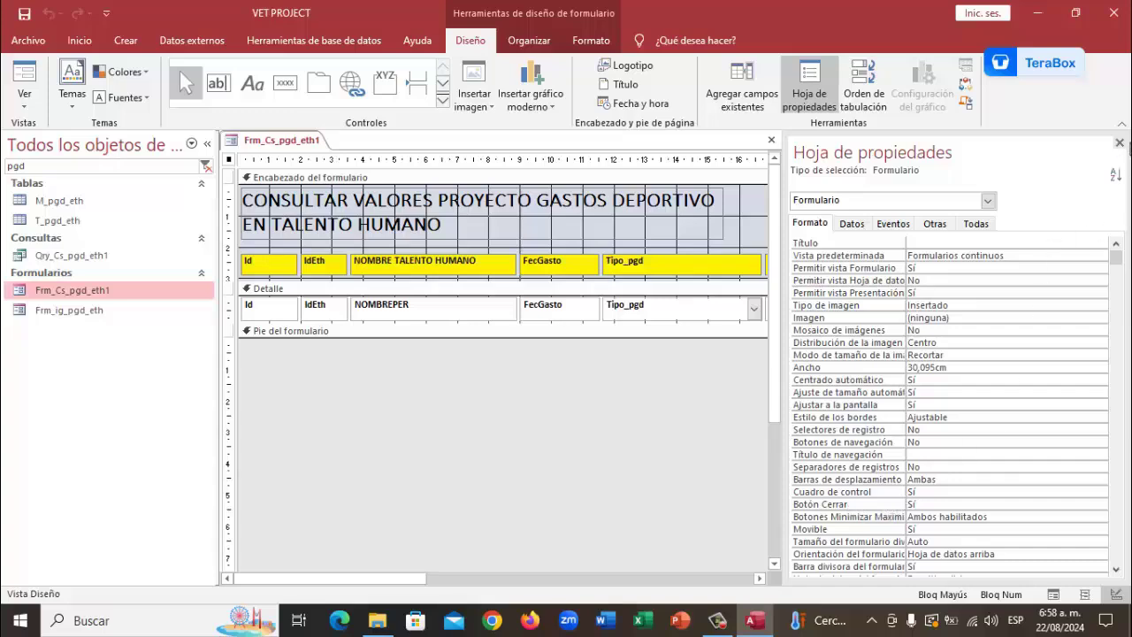
click(859, 222)
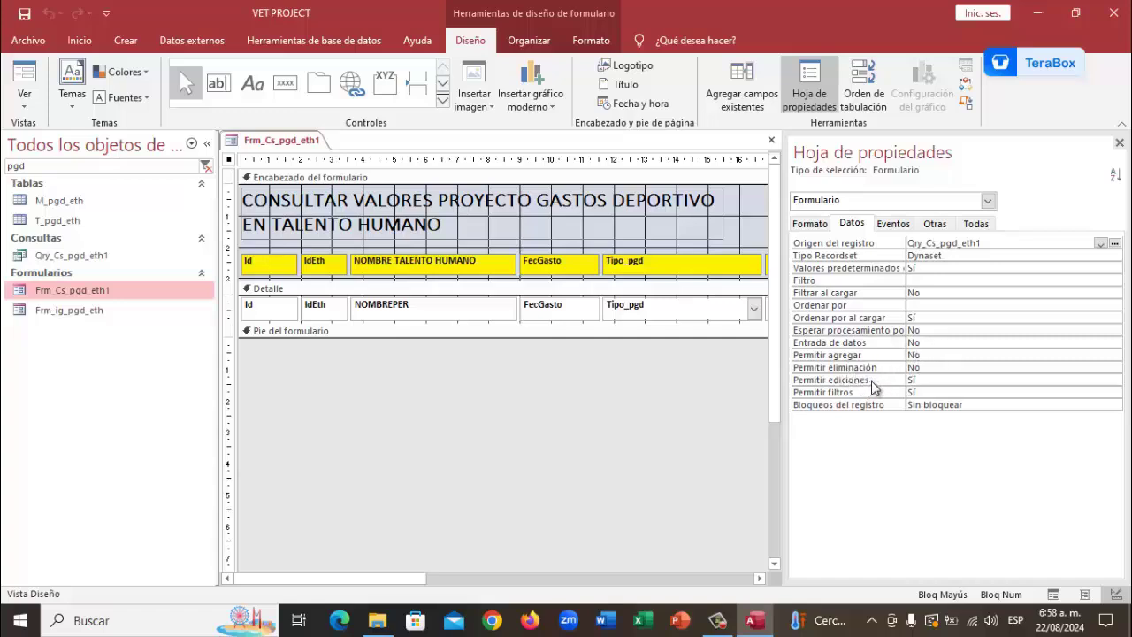
Close the property sheet, then save and close the Frm_Cs_pgd_eth1 form design
click(1120, 145)
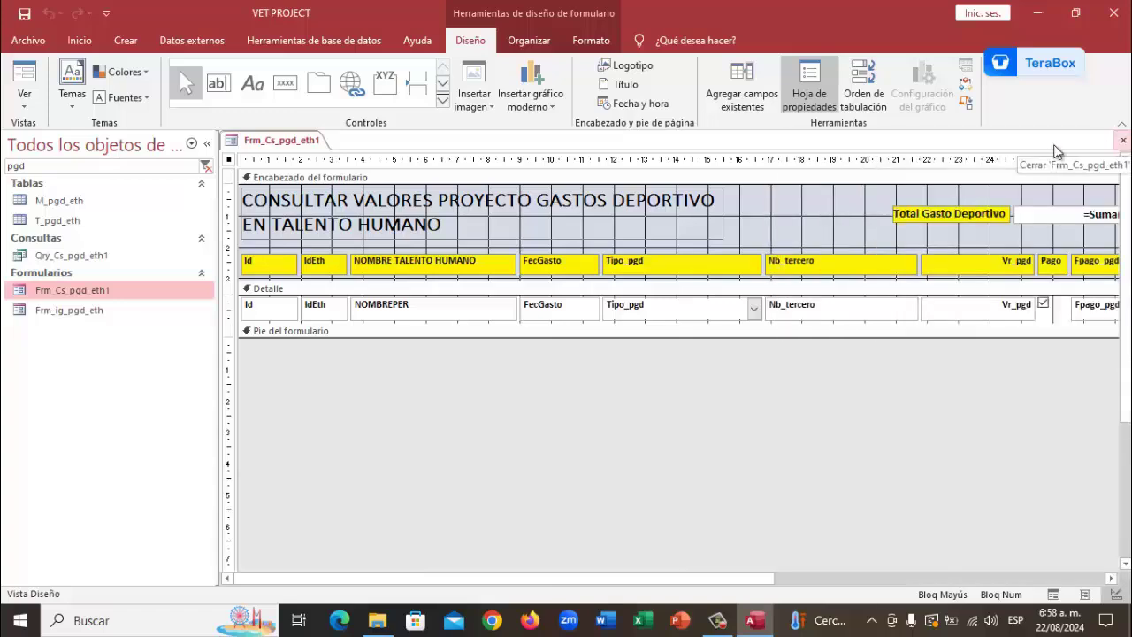
right_click(291, 145)
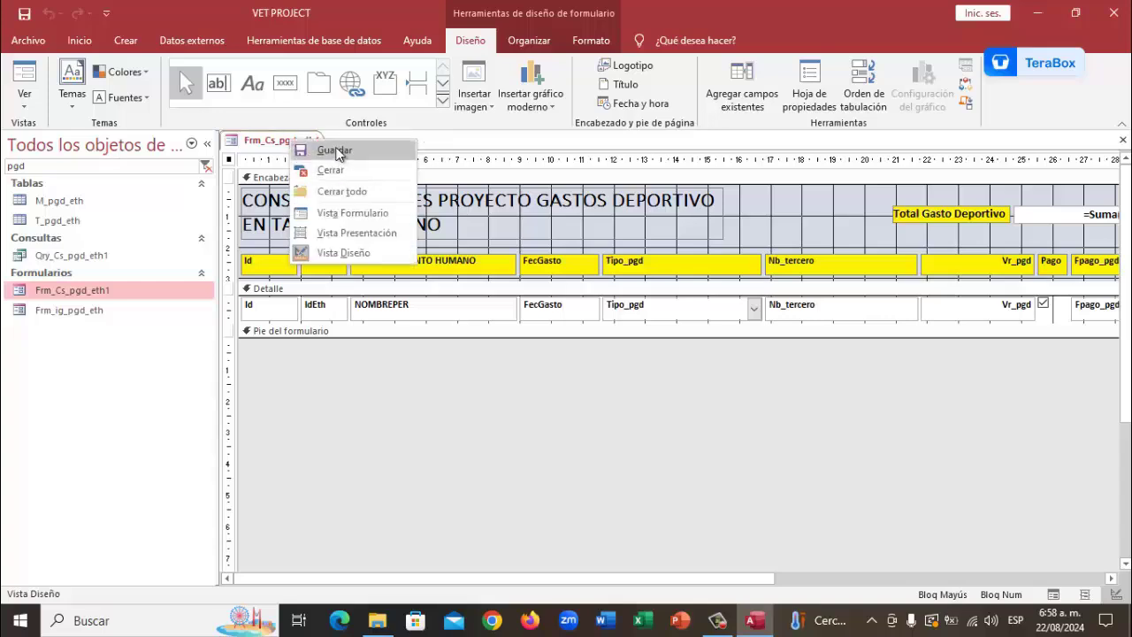
click(328, 147)
right_click(304, 146)
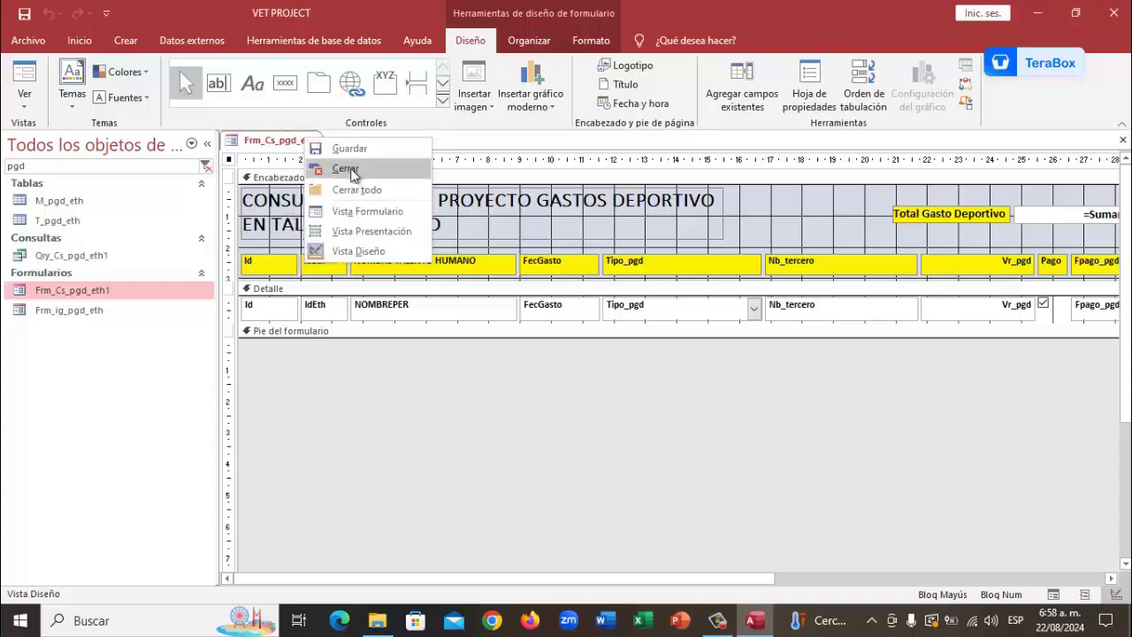
click(349, 168)
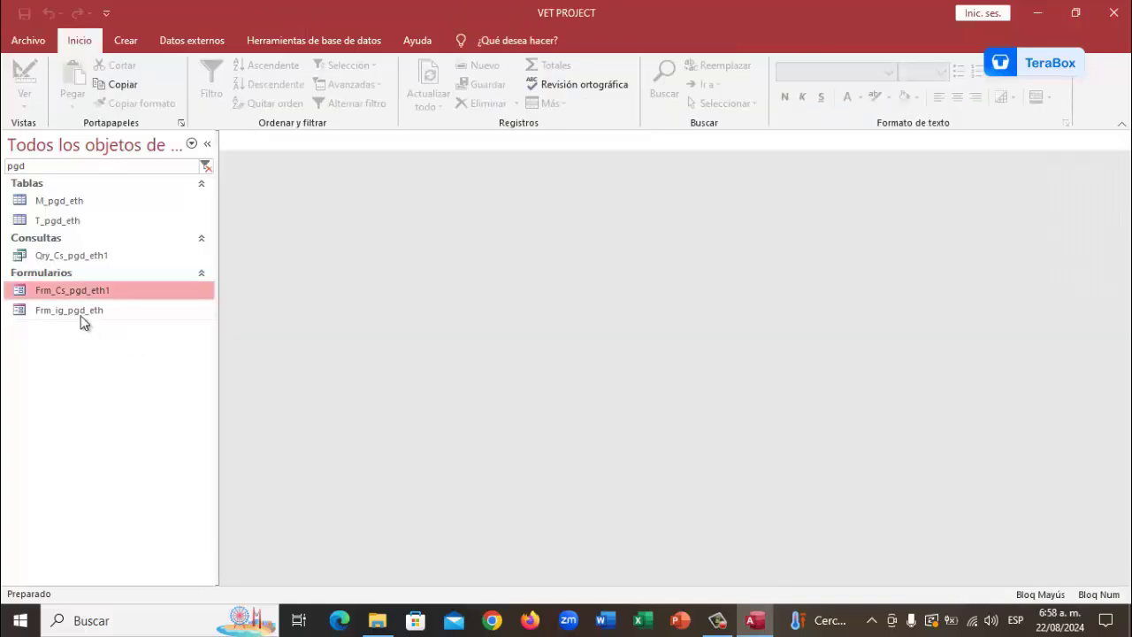
click(80, 308)
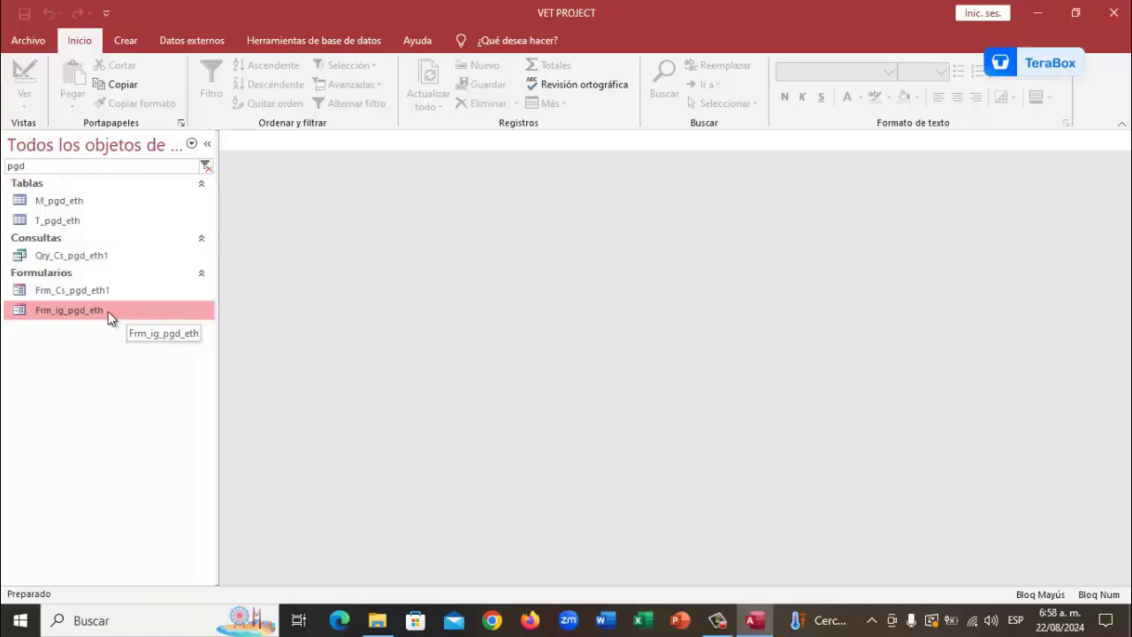
Open Frm_ig_pgd_eth in design view and show its Eventos properties, including the Al cargar procedure
right_click(107, 311)
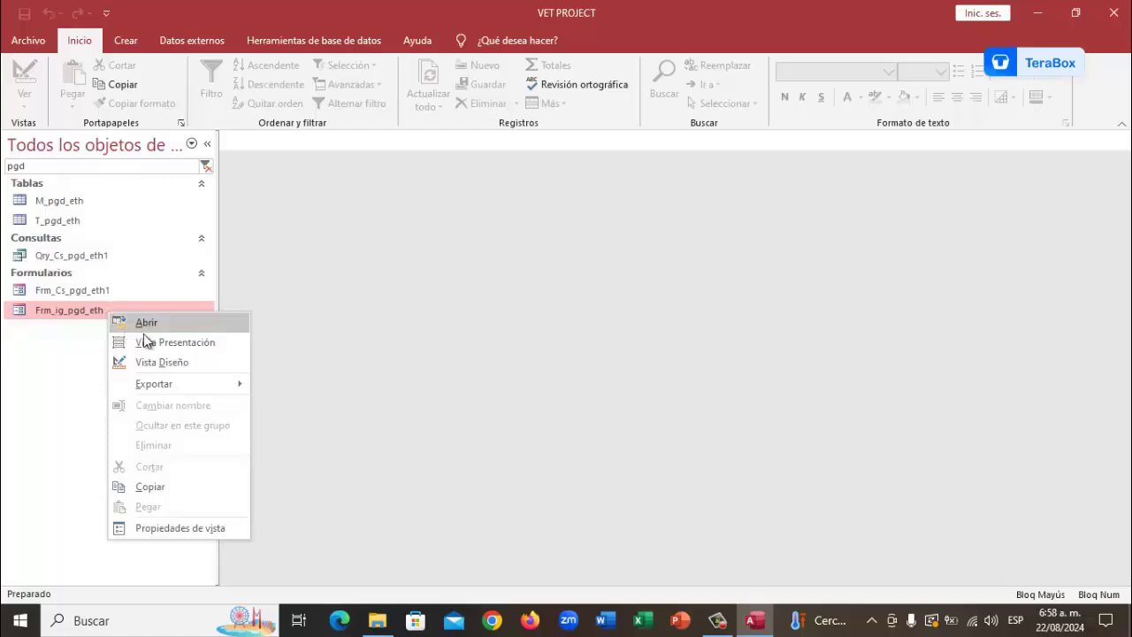
click(179, 365)
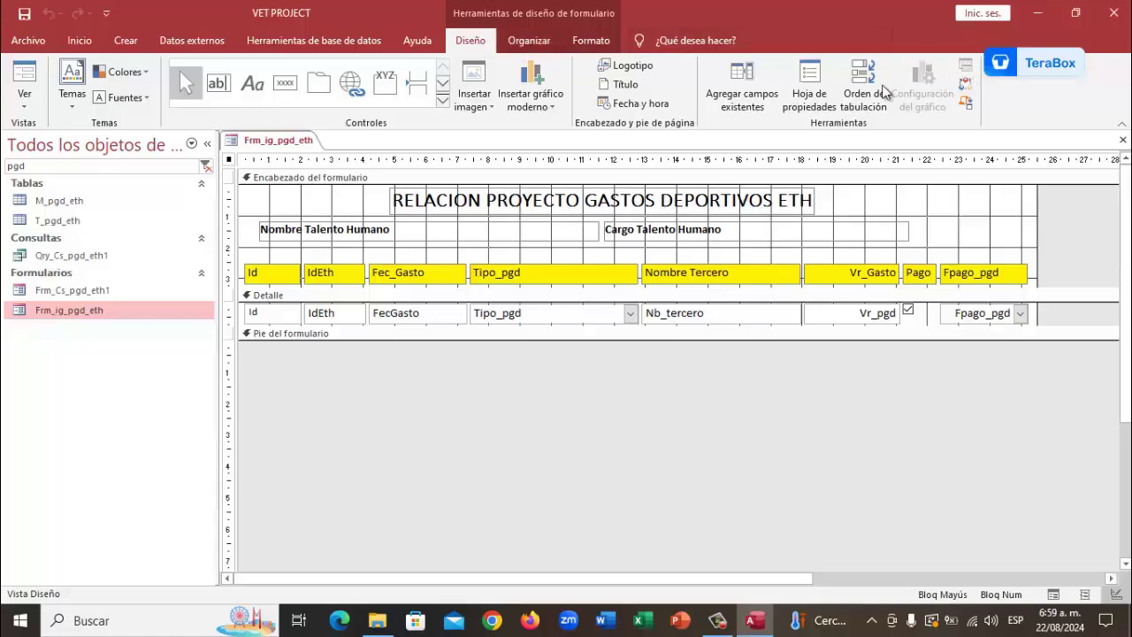
click(818, 81)
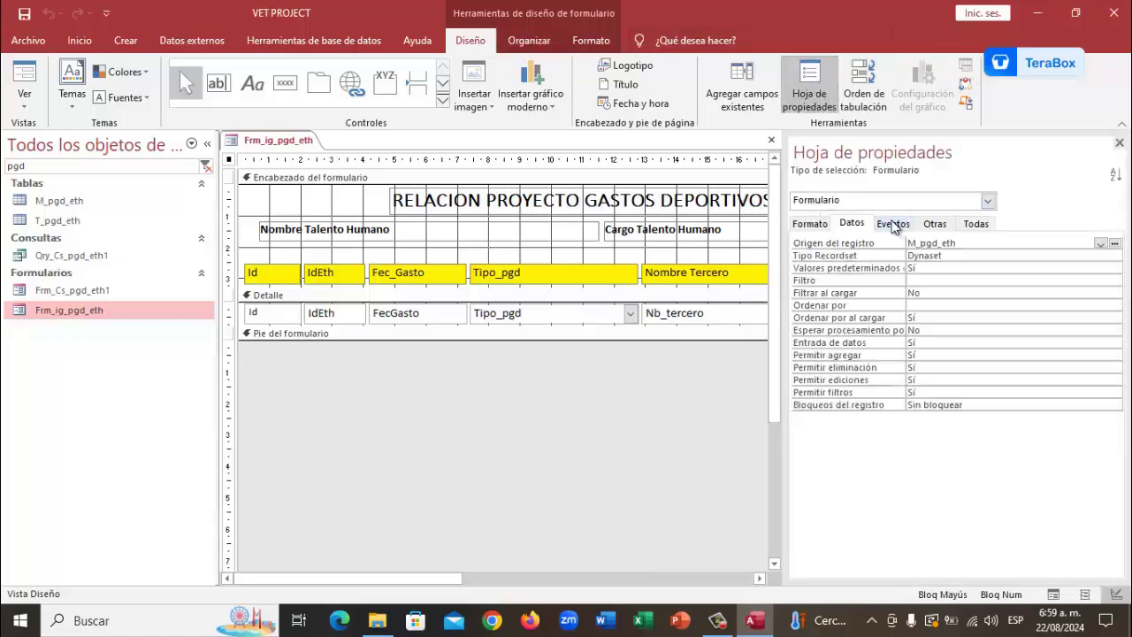
click(893, 223)
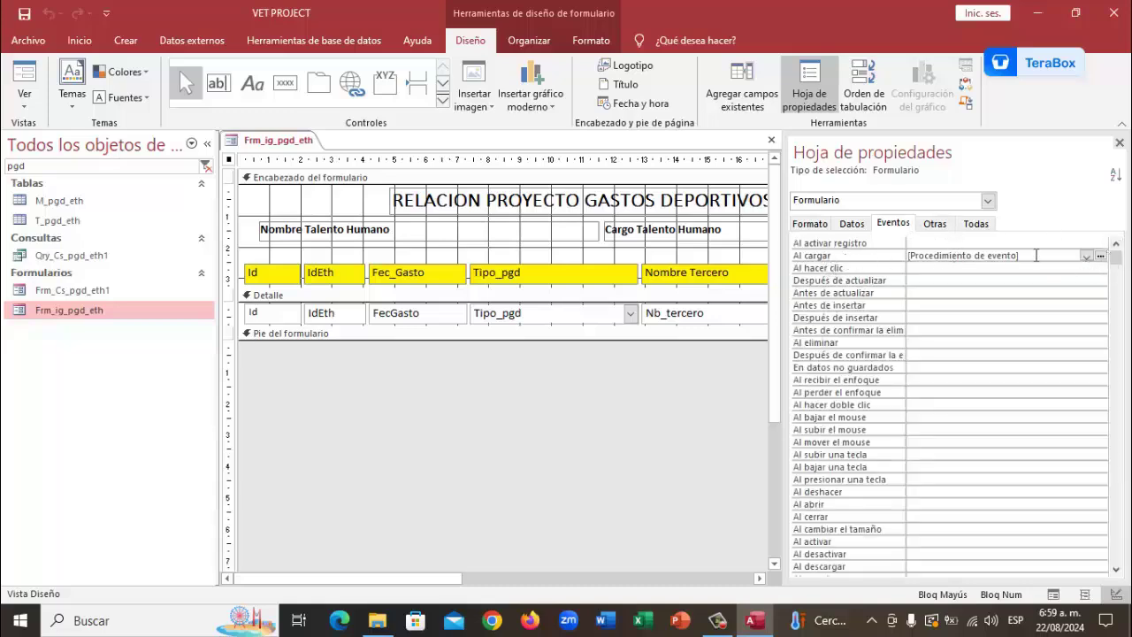
click(1102, 255)
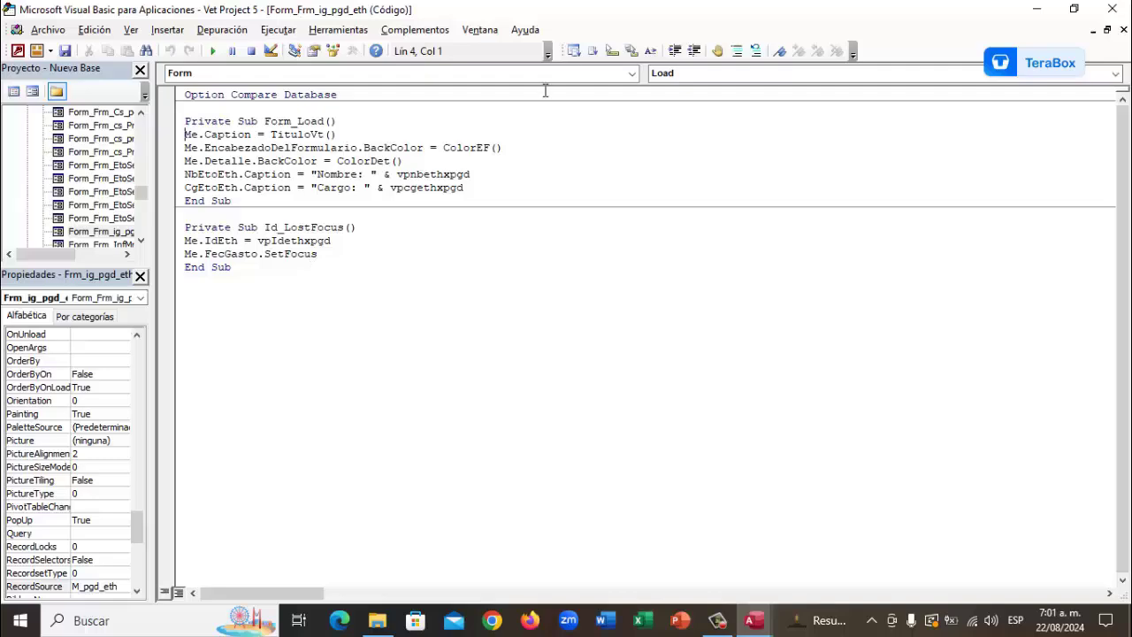
Close the code and property panes, save and close Frm_ig_pgd_eth, and select the 'pgd' search text
click(1113, 8)
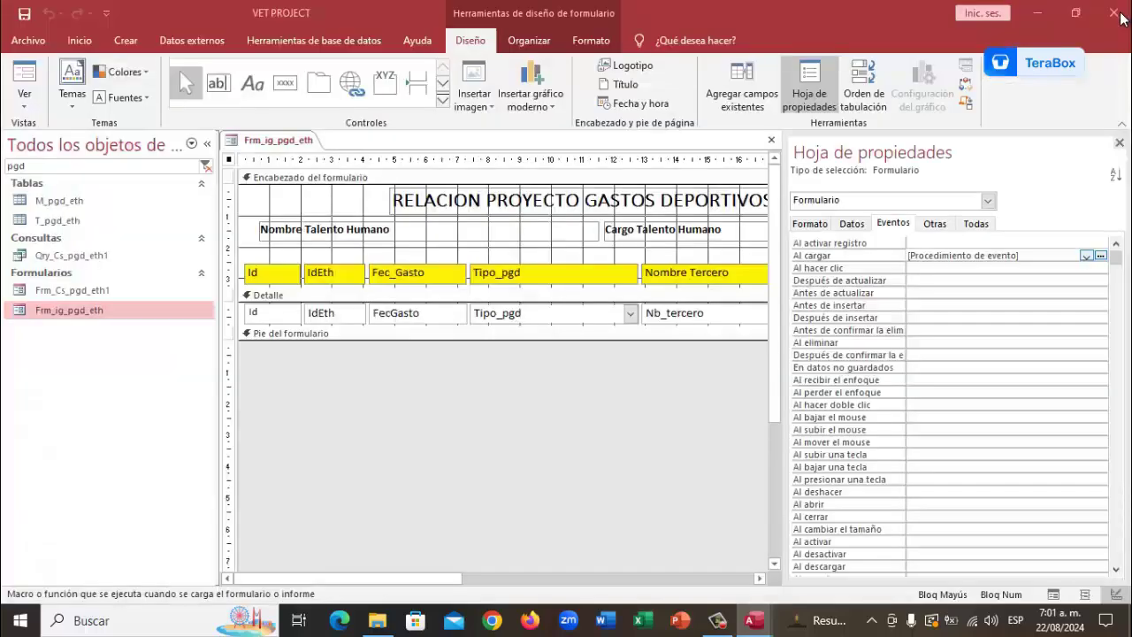
click(1119, 143)
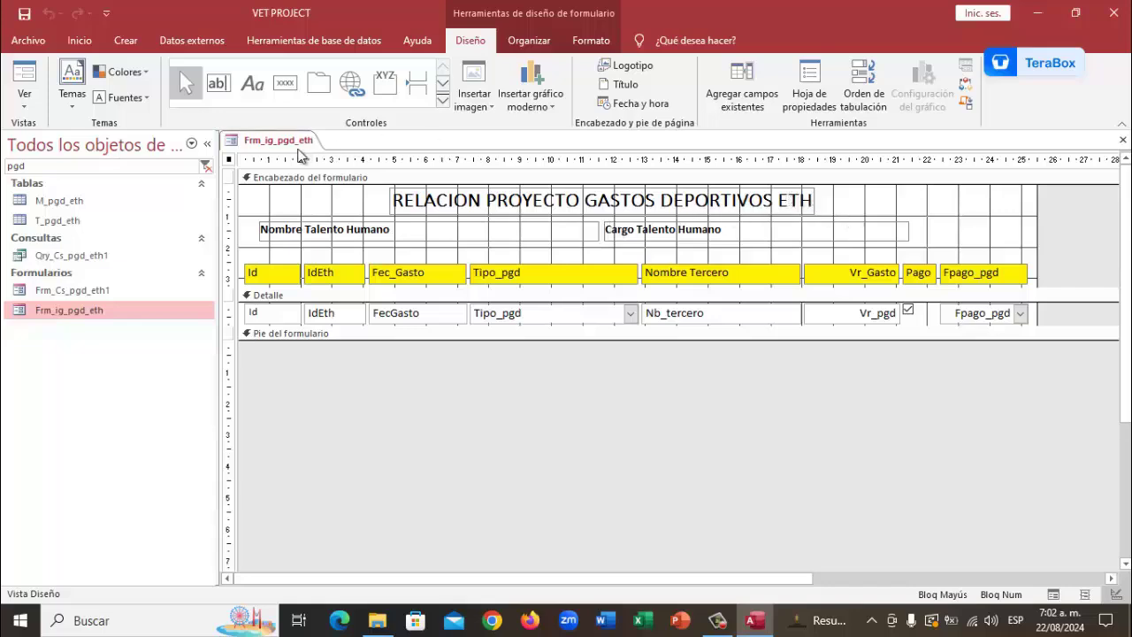
right_click(263, 141)
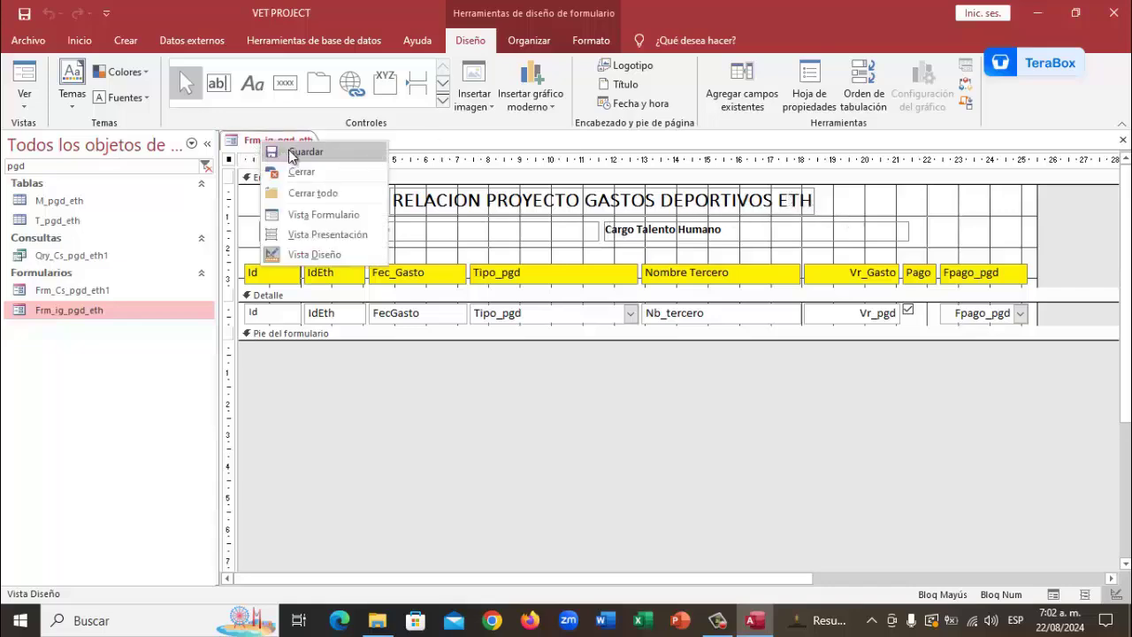
click(273, 152)
right_click(288, 140)
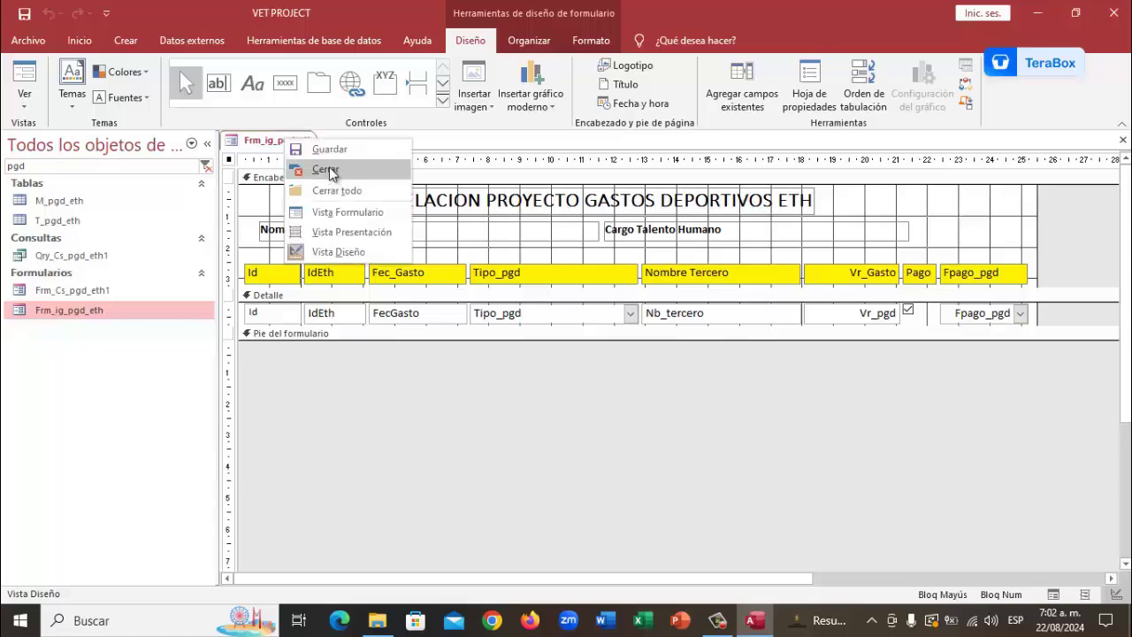
click(324, 170)
drag(73, 167, 3, 170)
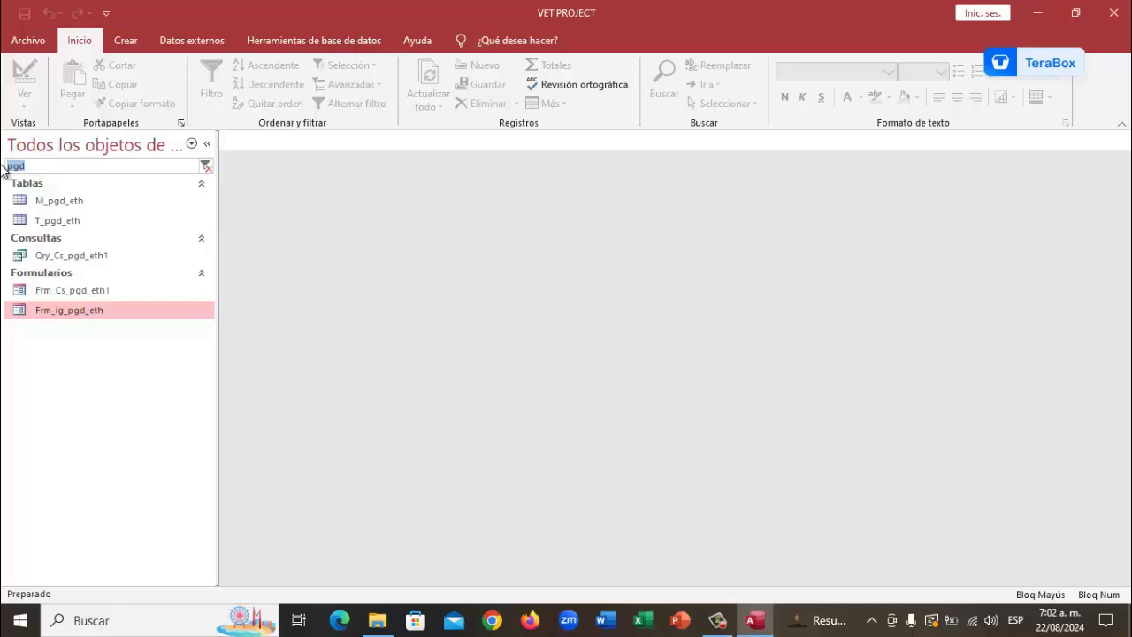
Filter the navigation pane by 'ETH' and select the MEtoServicio_Eth table
text(ETH)
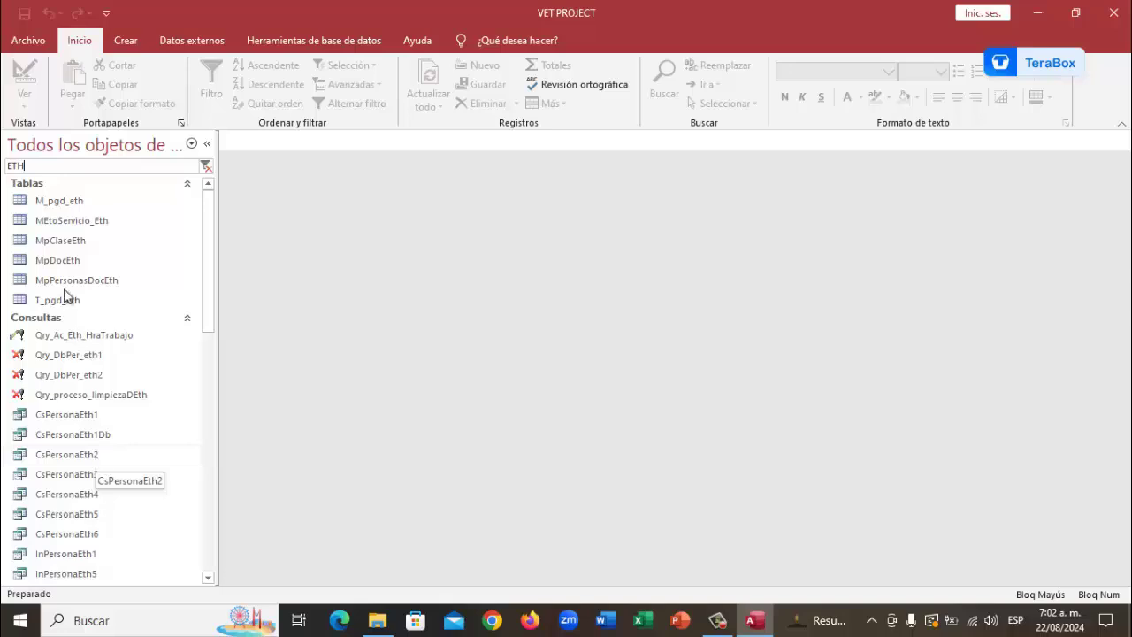
click(64, 223)
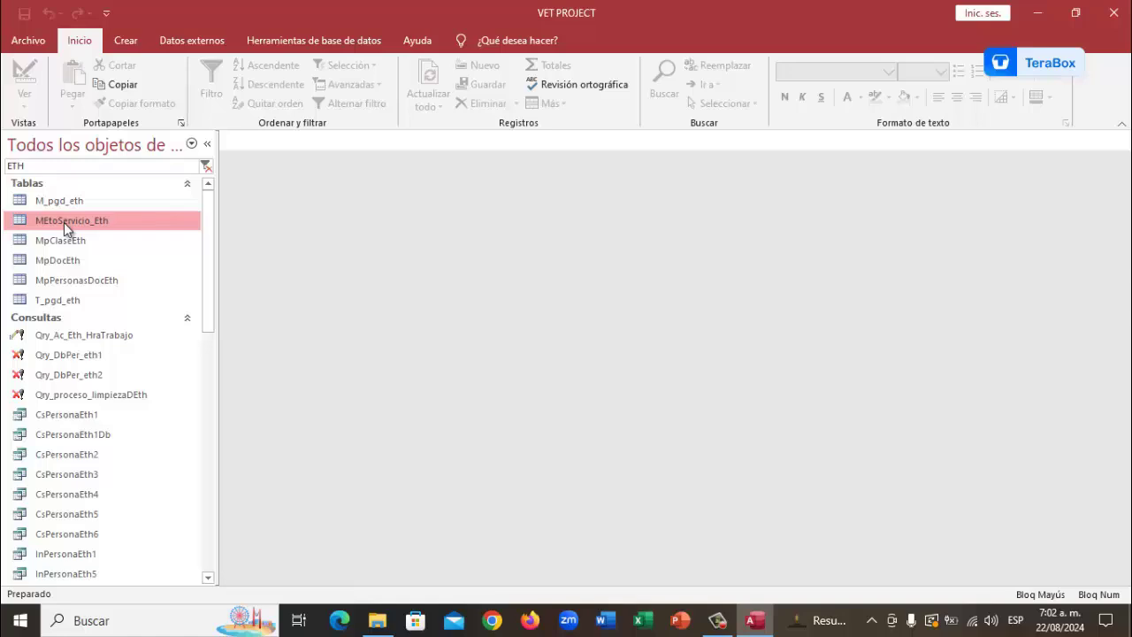
Open MEtoServicio_Eth in design view to add the Hra_Trabajo Número field for hours worked
right_click(64, 222)
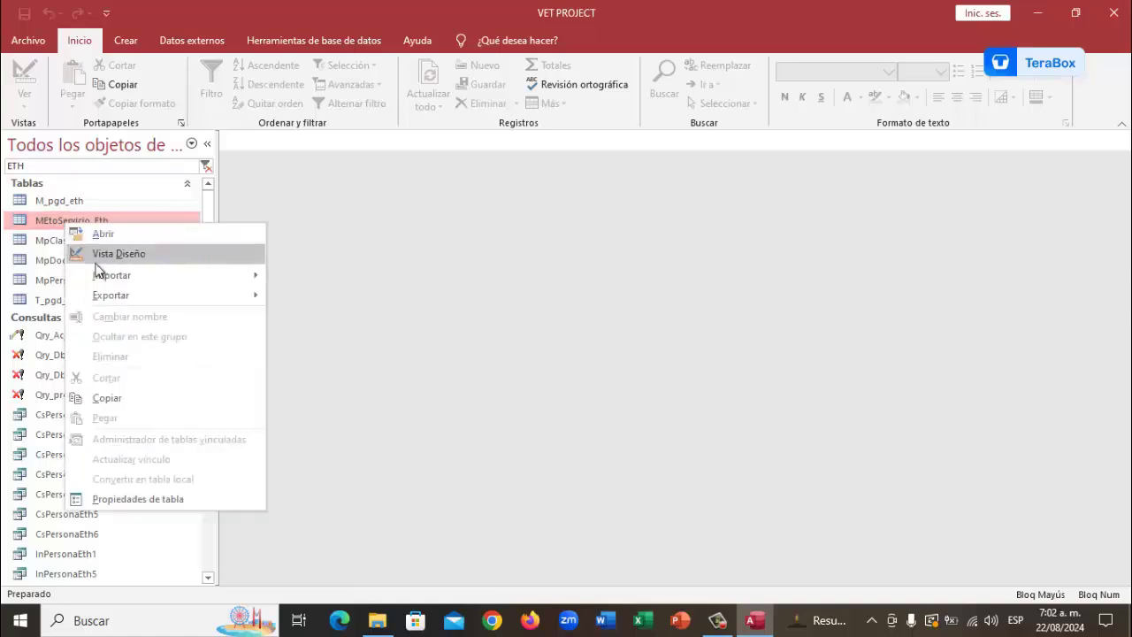
click(114, 253)
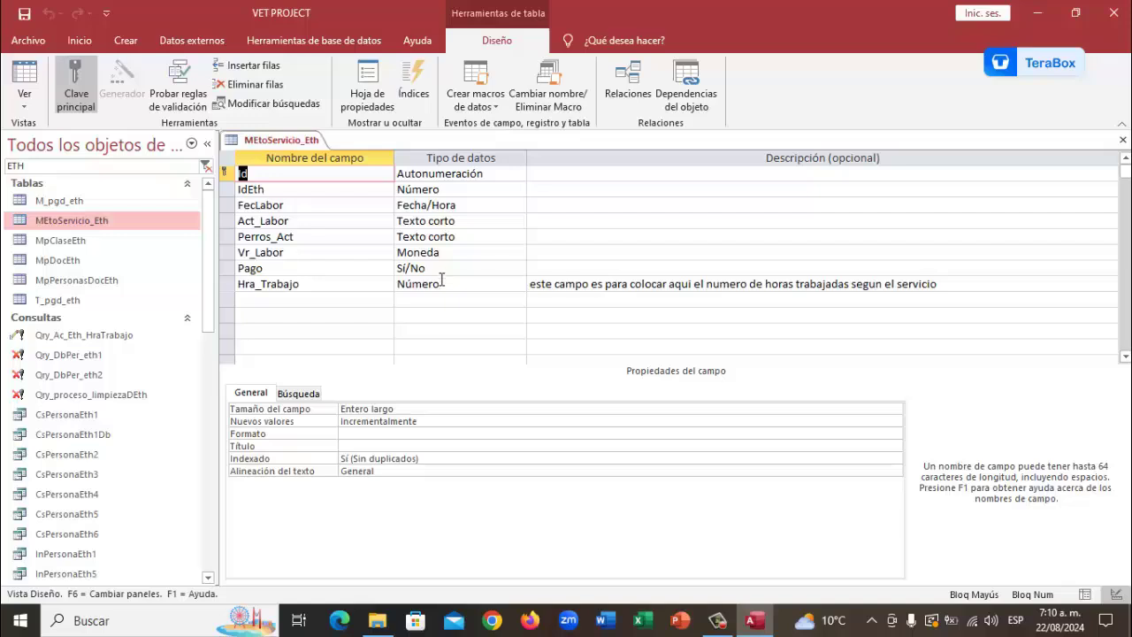
Save and close the MEtoServicio_Eth table design, then scroll down the object list
right_click(282, 141)
click(308, 152)
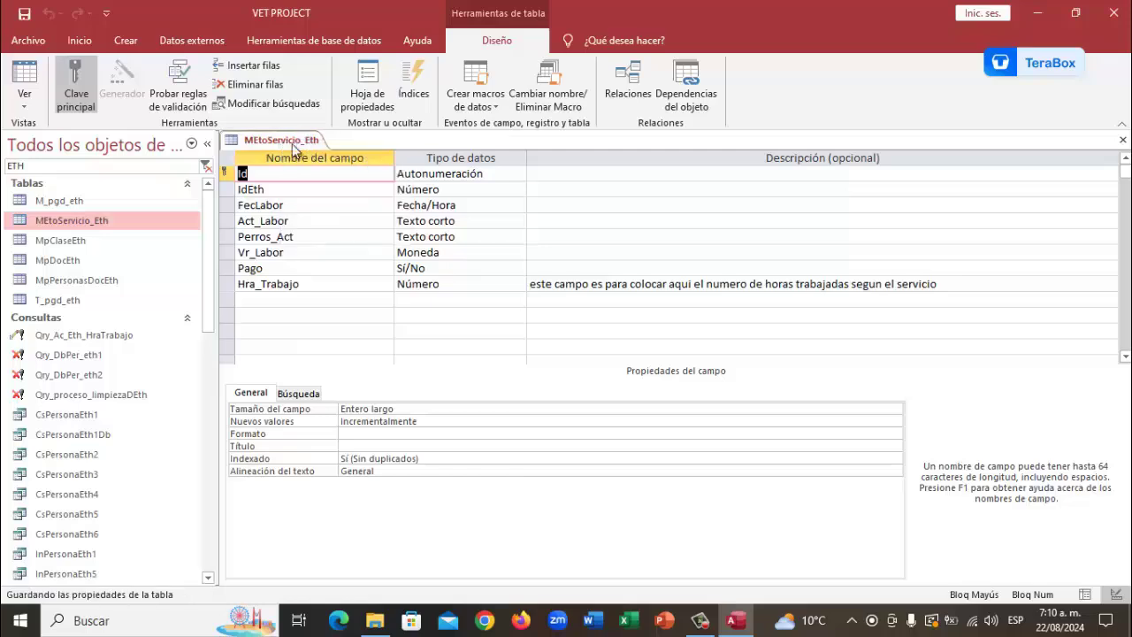
right_click(294, 141)
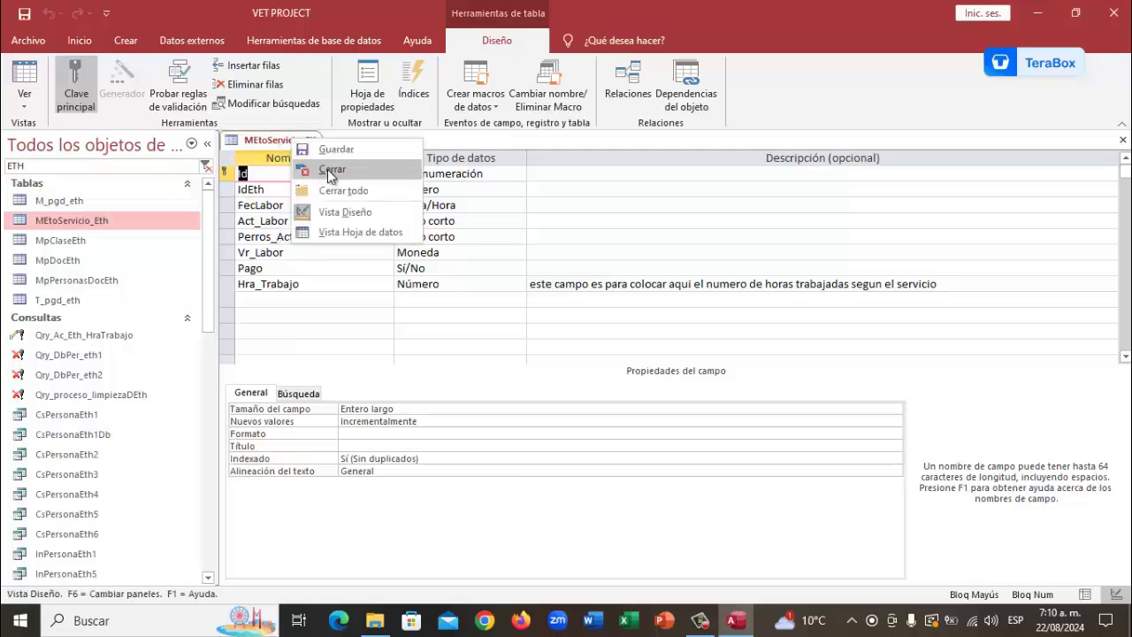
click(327, 169)
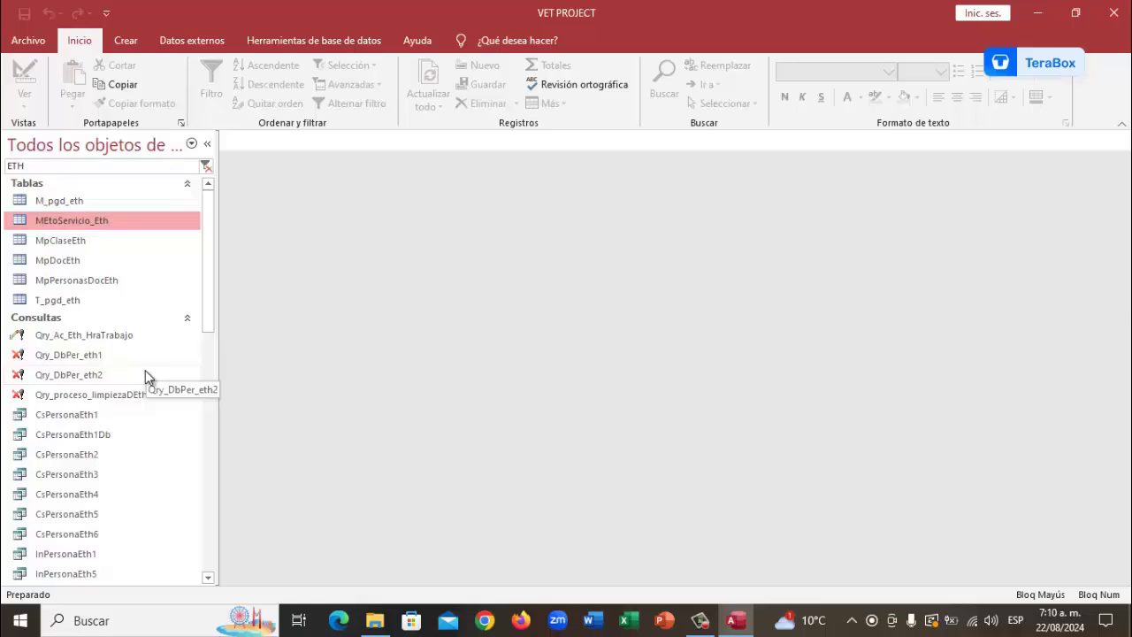
scroll(146, 371, down, 1)
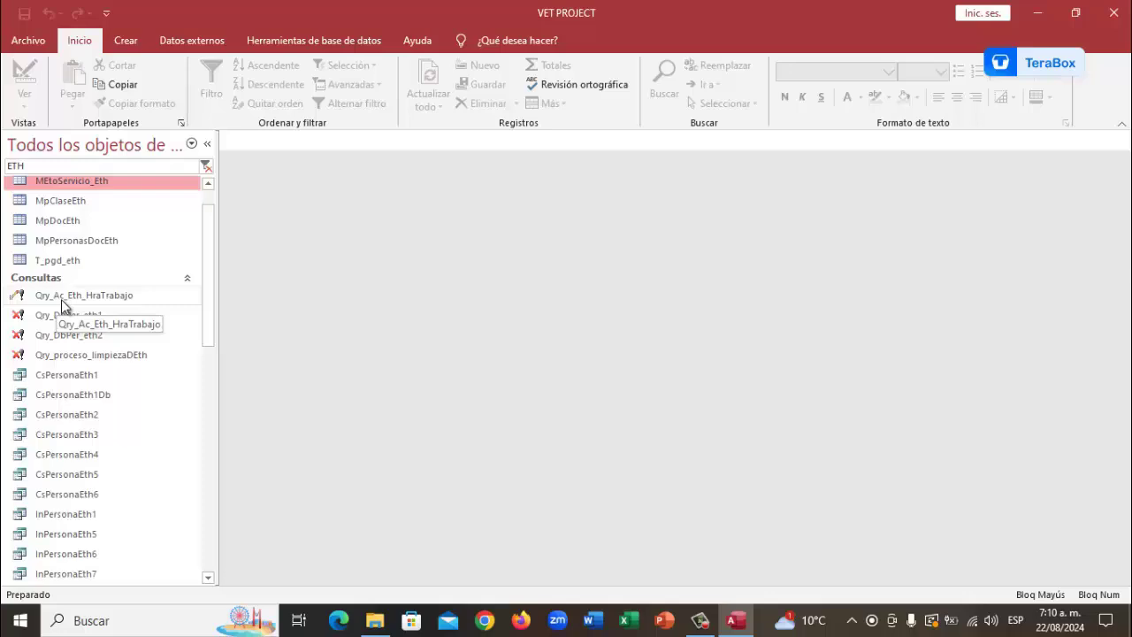
Open Qry_Ac_Eth_HraTrabajo in design view and widen the column showing [Vr_Labor]/6000
right_click(71, 296)
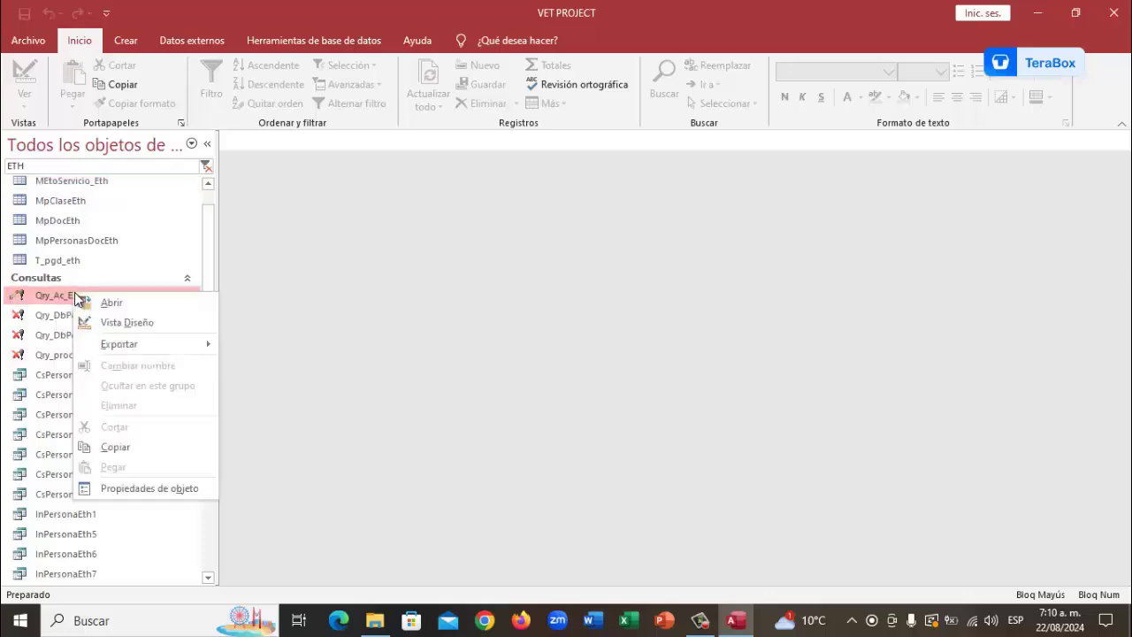
click(112, 322)
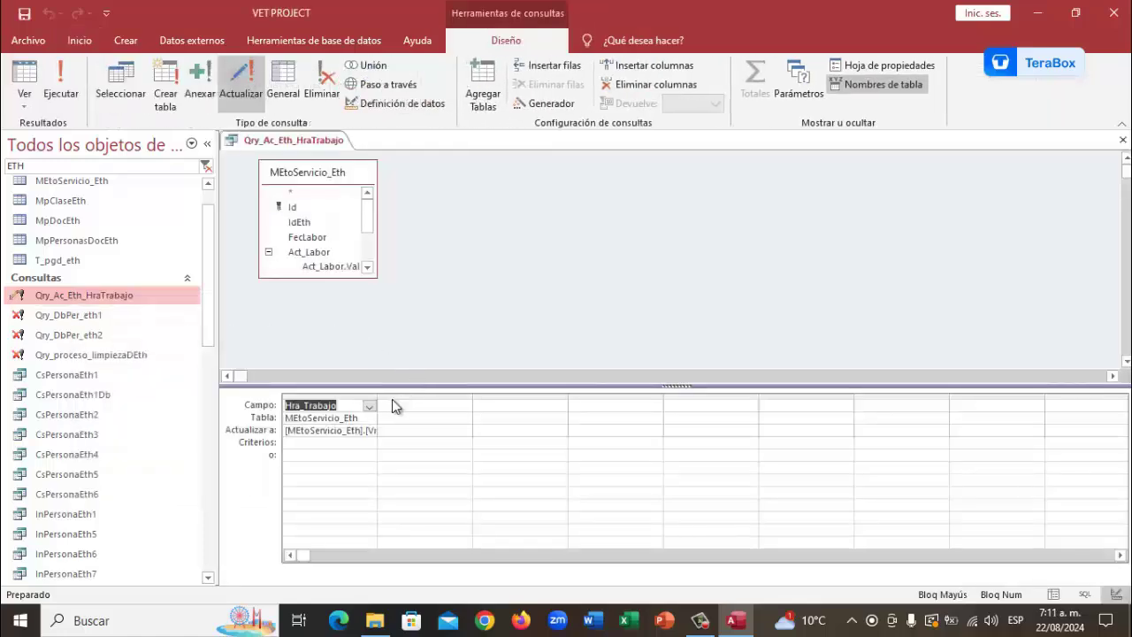
drag(379, 397, 477, 403)
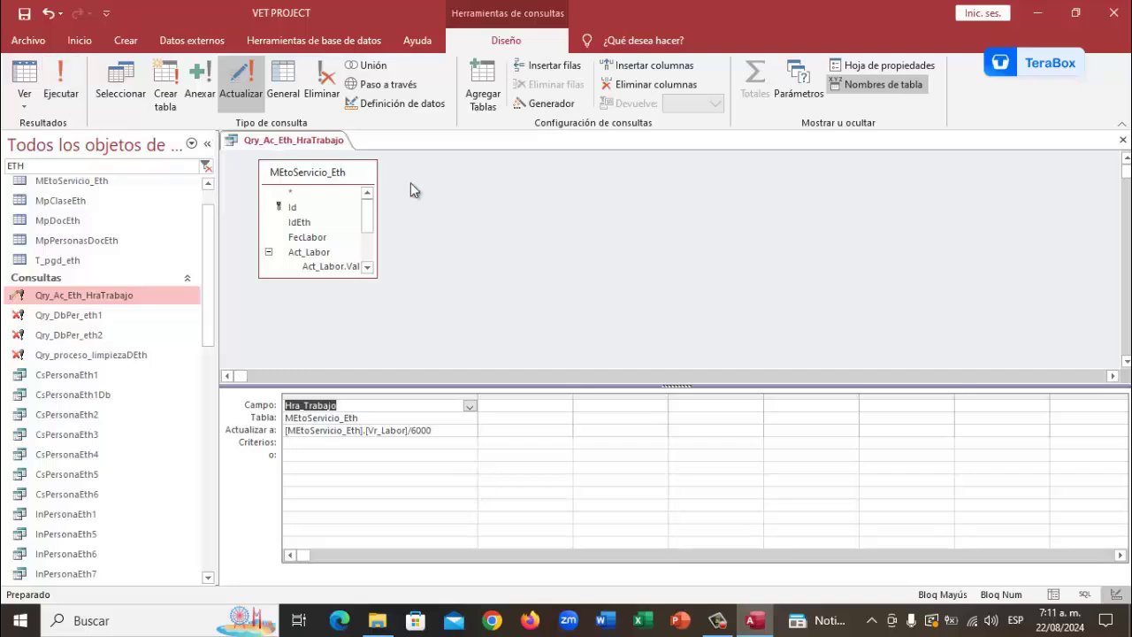
Save and close the Qry_Ac_Eth_HraTrabajo query
right_click(317, 141)
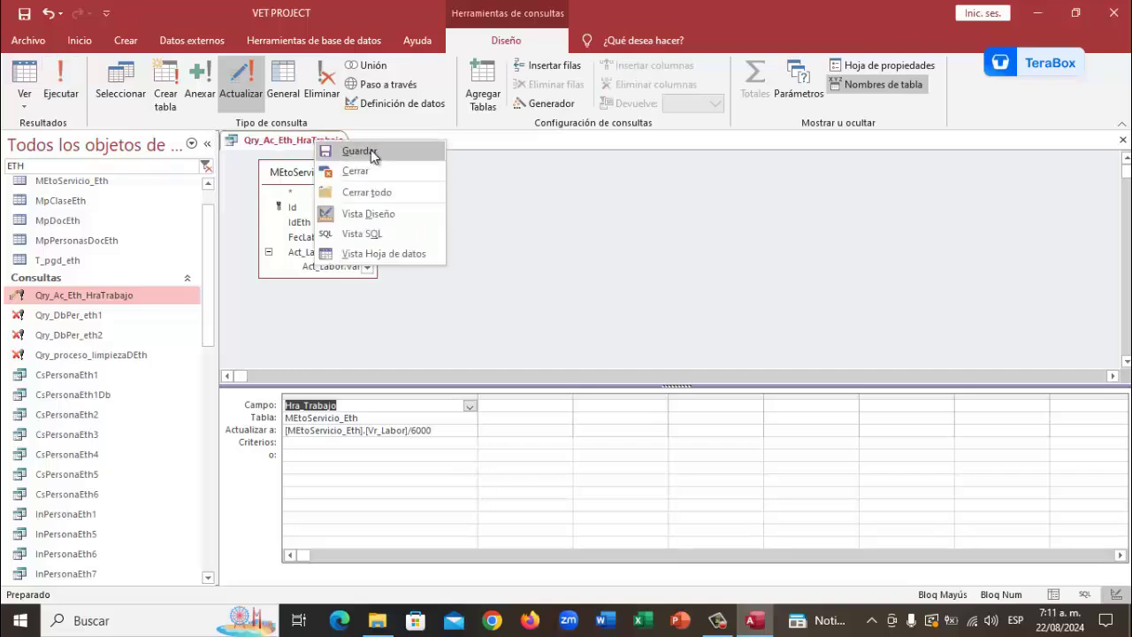
click(372, 156)
right_click(324, 140)
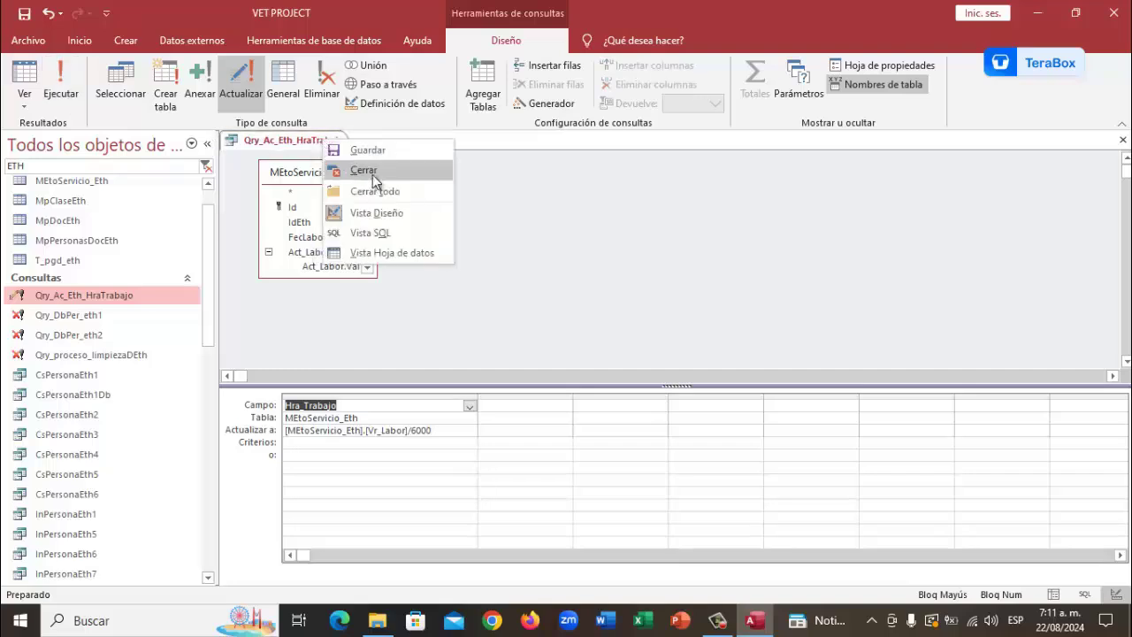
click(371, 172)
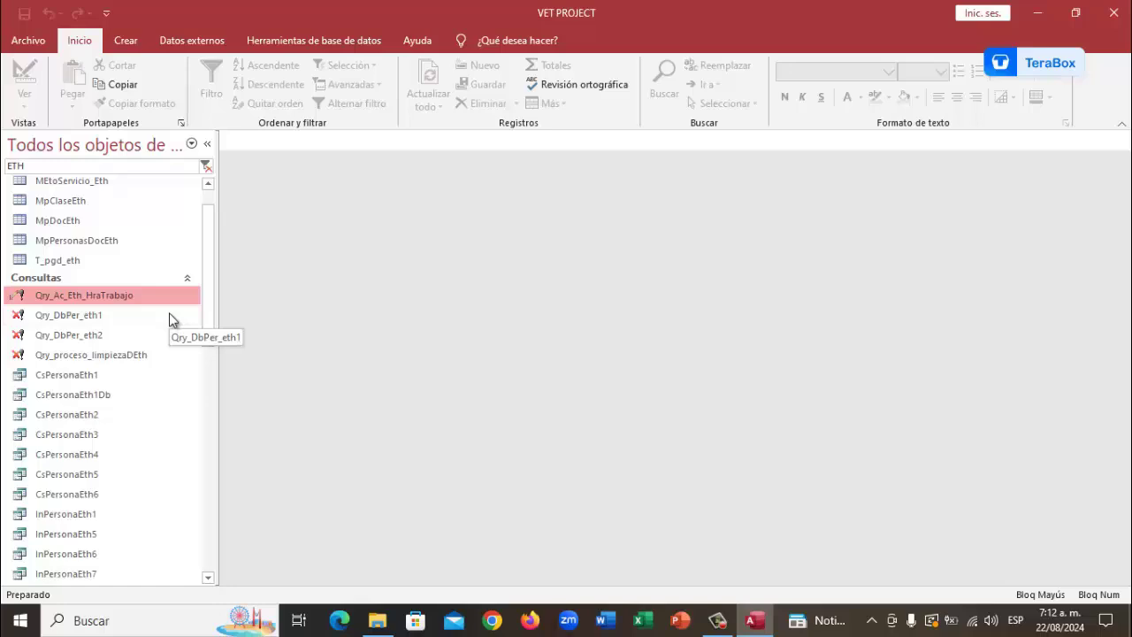
Scroll down to the Frm_MEtoSerJlb_Eth form and bring up its context menu
scroll(160, 341, down, 1)
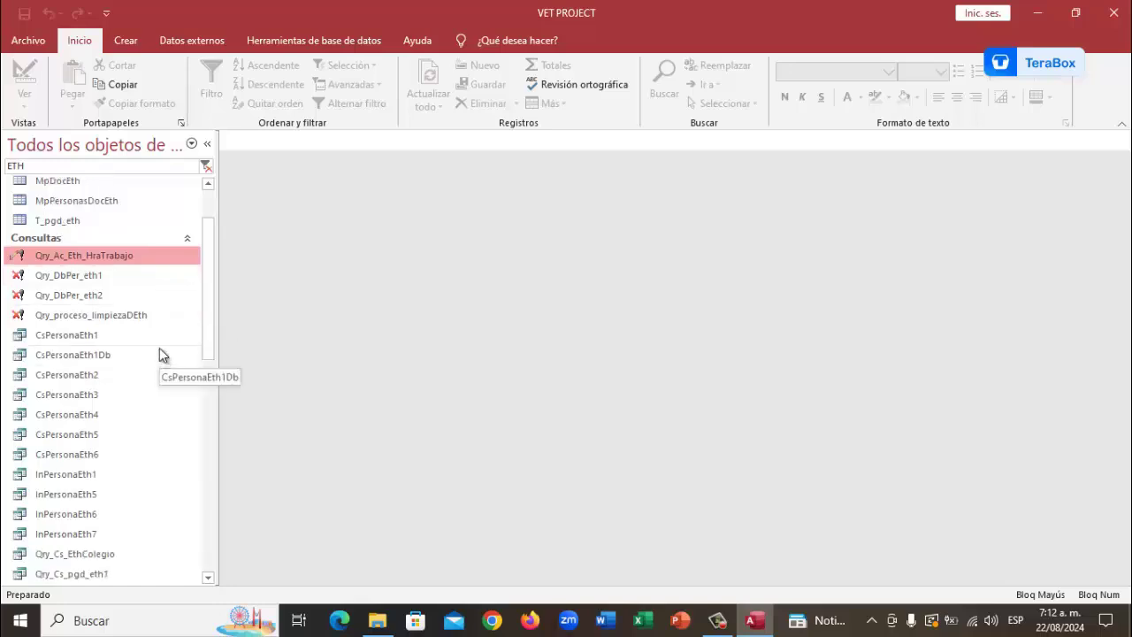
scroll(137, 323, down, 7)
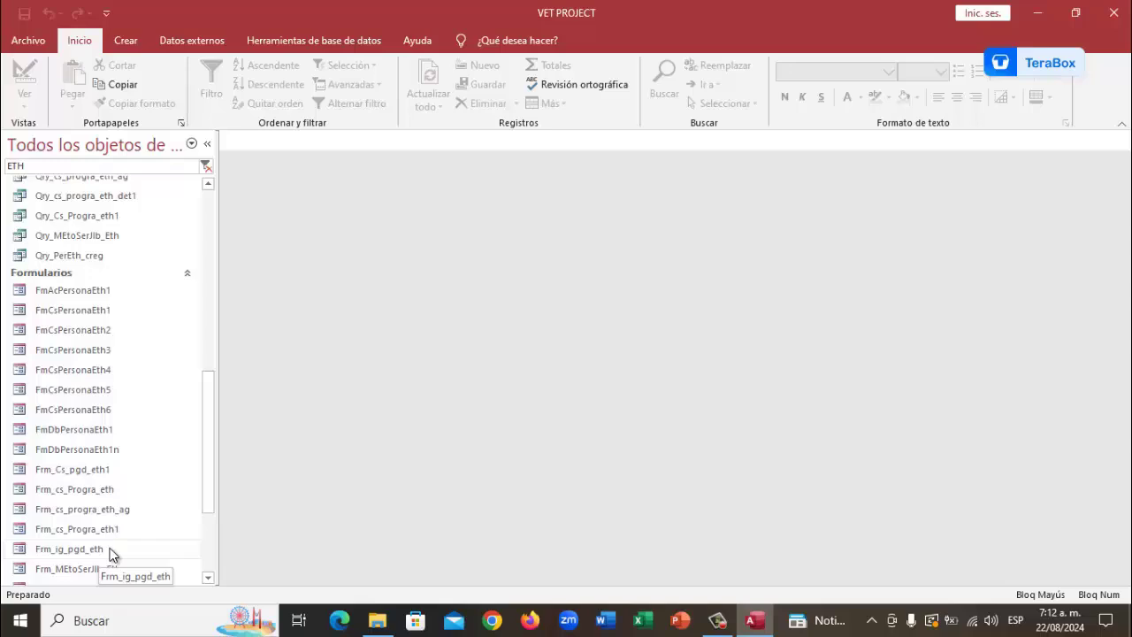
scroll(131, 522, down, 1)
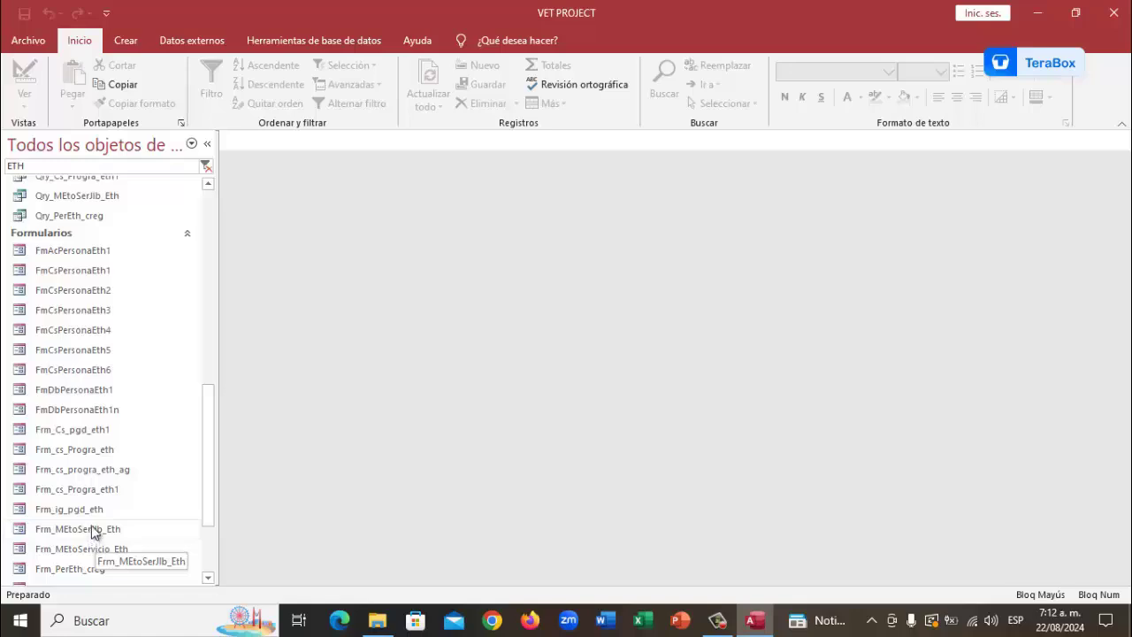
click(89, 528)
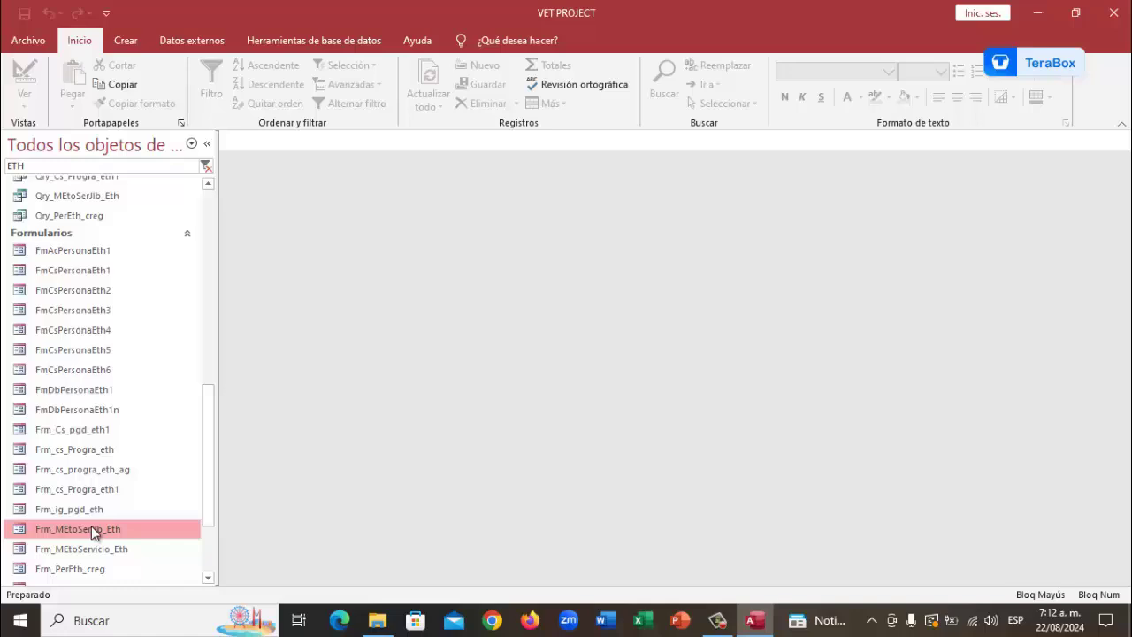
right_click(91, 525)
Open Frm_MEtoSerJlb_Eth in design view, scroll to the Hra_Trabajo total, then close it
click(159, 349)
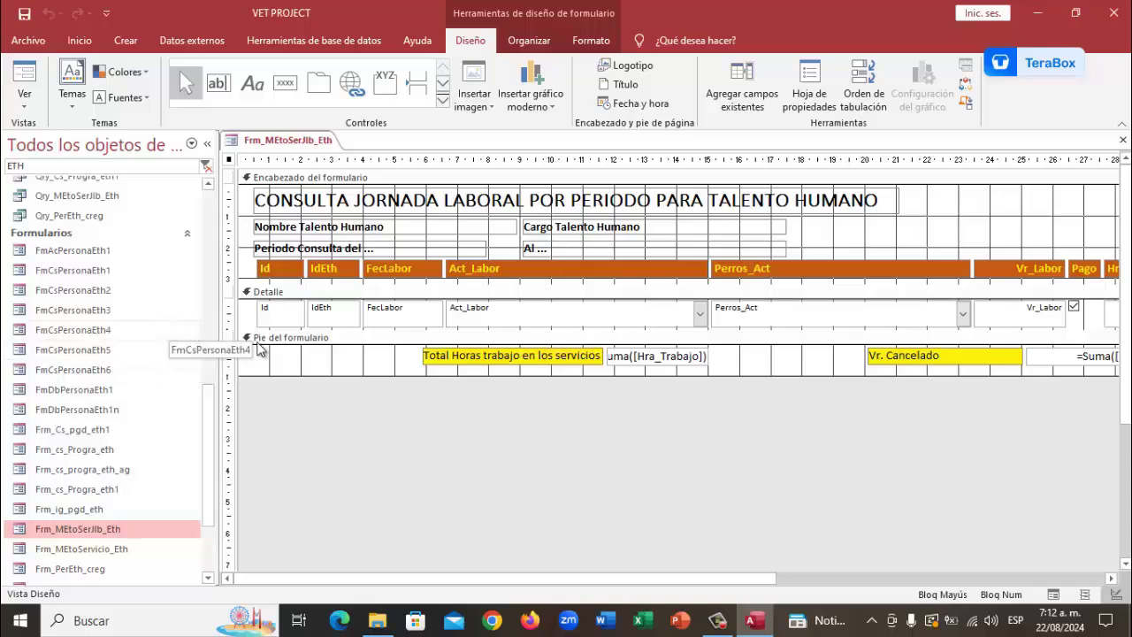
mouse_move(691, 575)
mouse_down()
mouse_move(859, 573)
mouse_move(675, 574)
mouse_up()
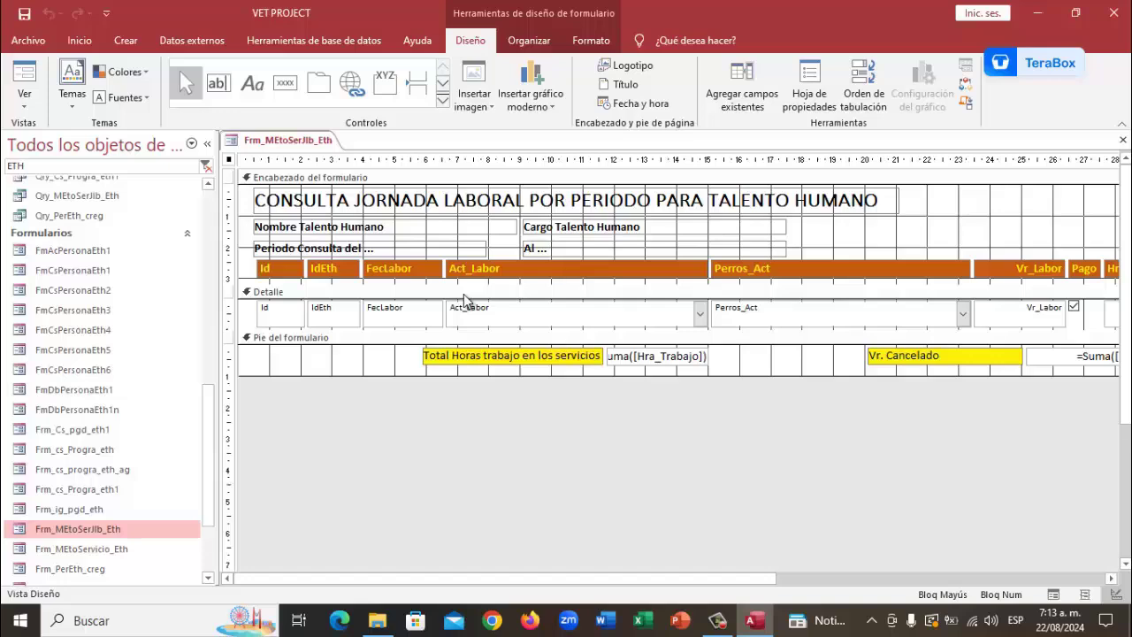
right_click(283, 146)
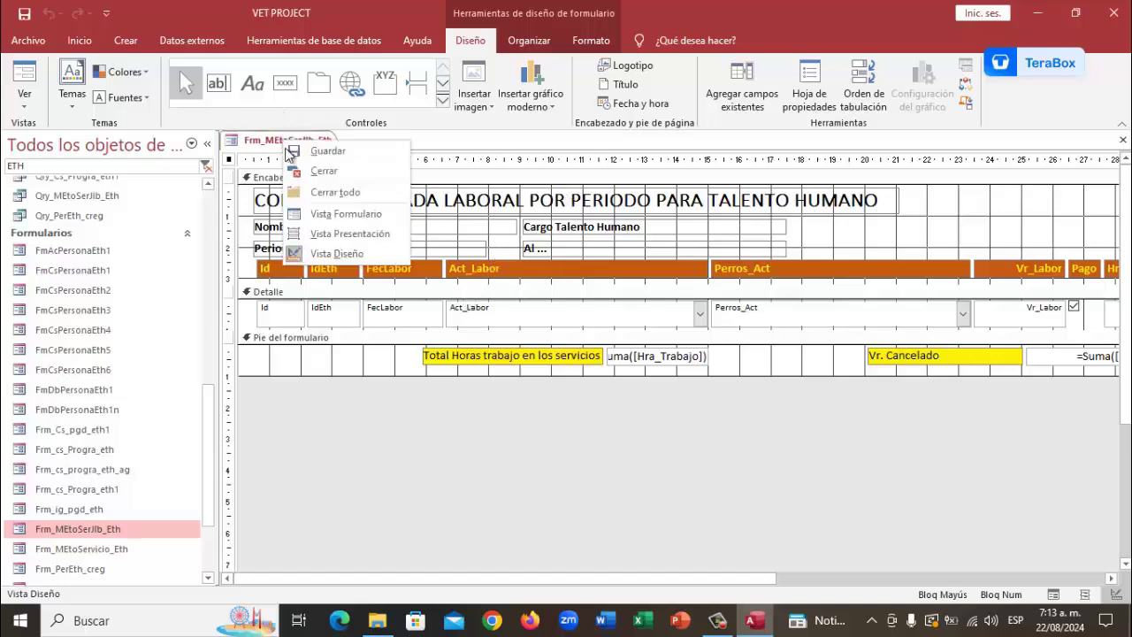
click(309, 173)
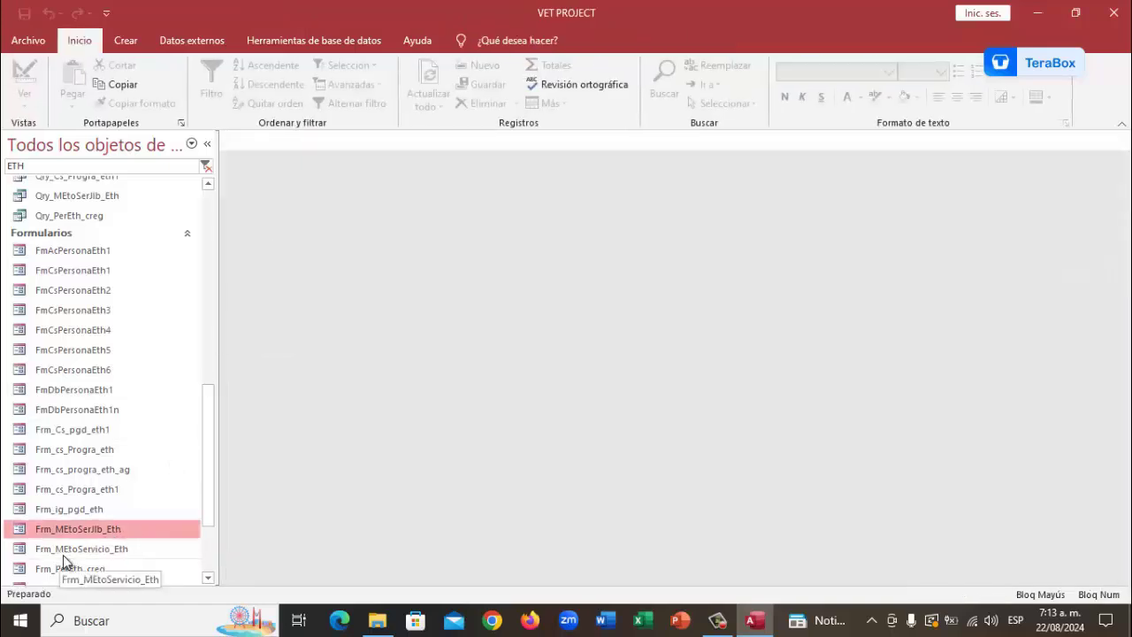
Open Frm_MEtoServicio_Eth in design view and show its VBA code module
click(86, 550)
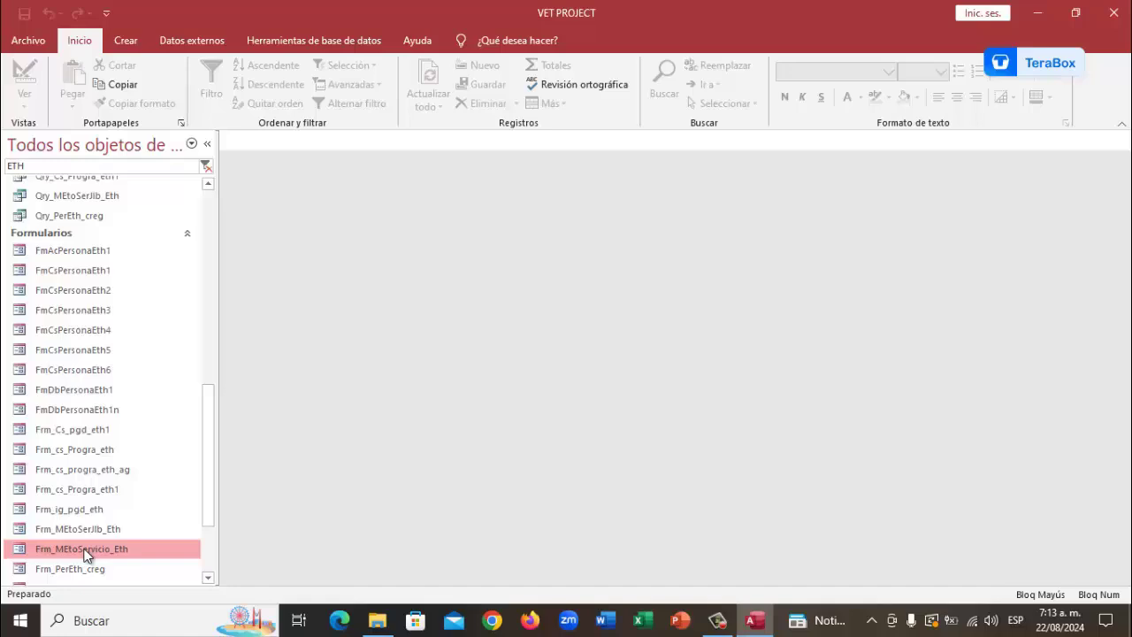
right_click(85, 550)
click(129, 370)
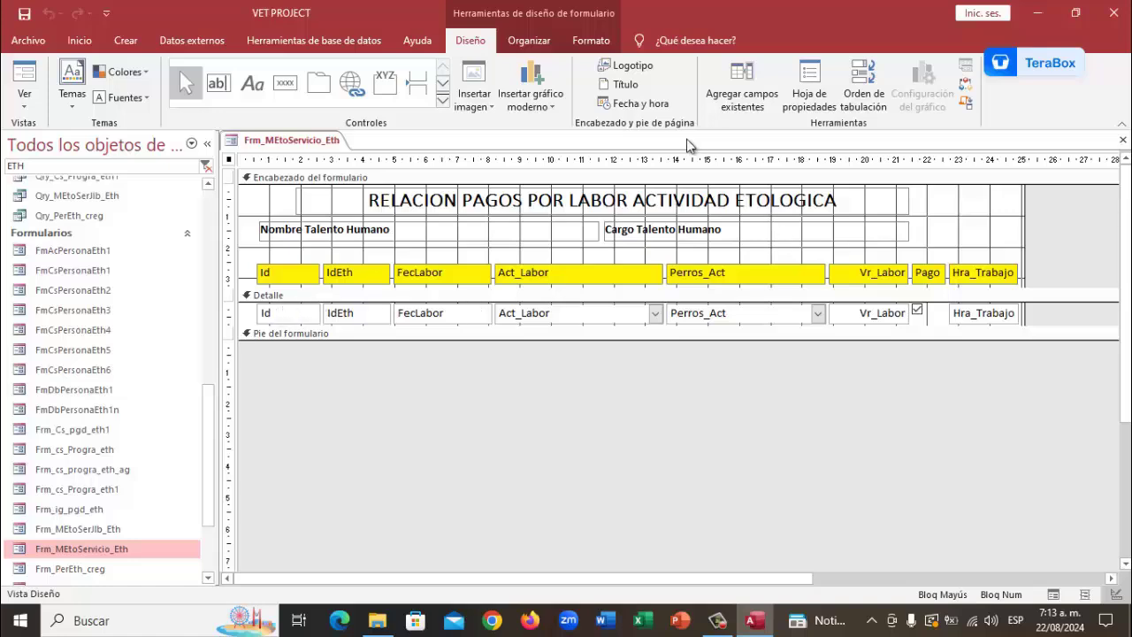
click(966, 86)
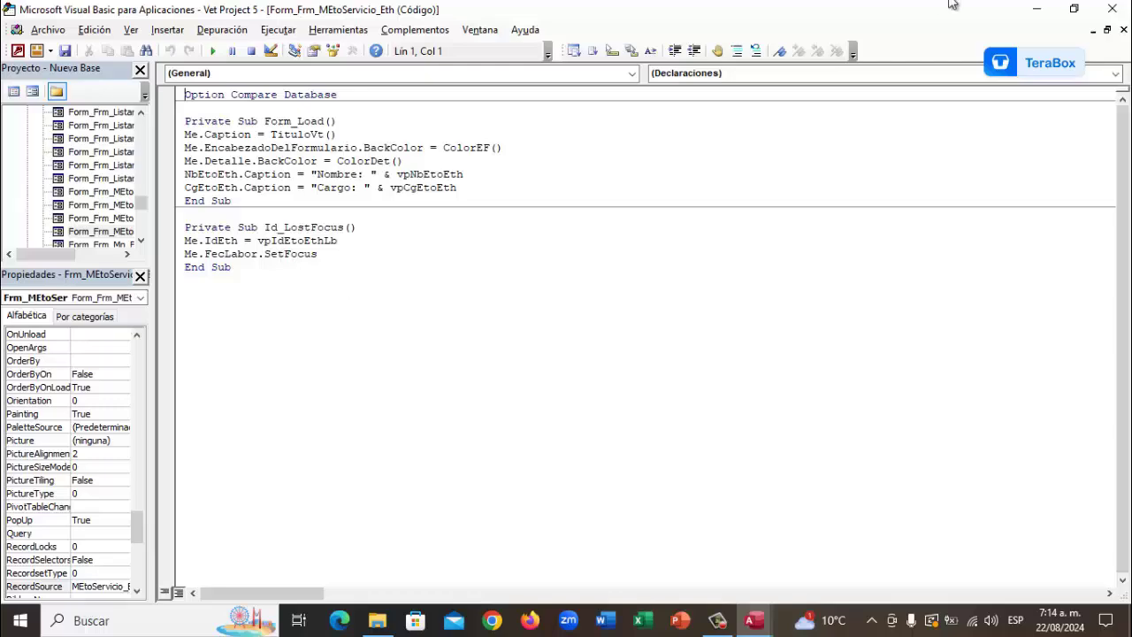
Close the VBA editor after reading Form_Load and Id_LostFocus, returning to the form design
click(1116, 10)
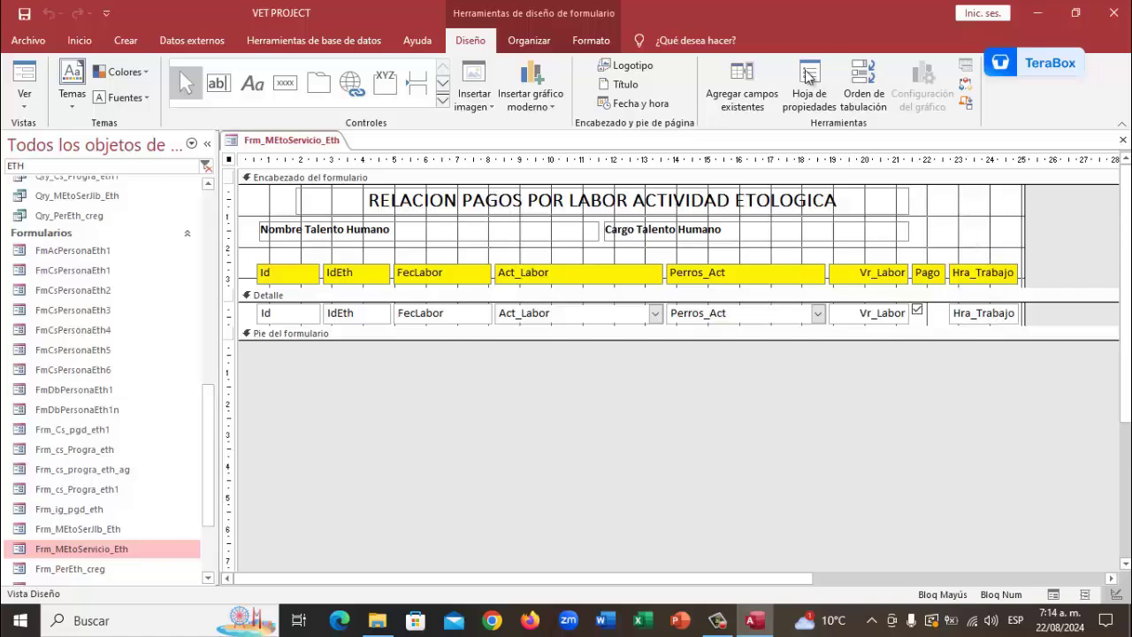
Select Hra_Trabajo in the form's field list, then close the Lista de campos pane
click(748, 98)
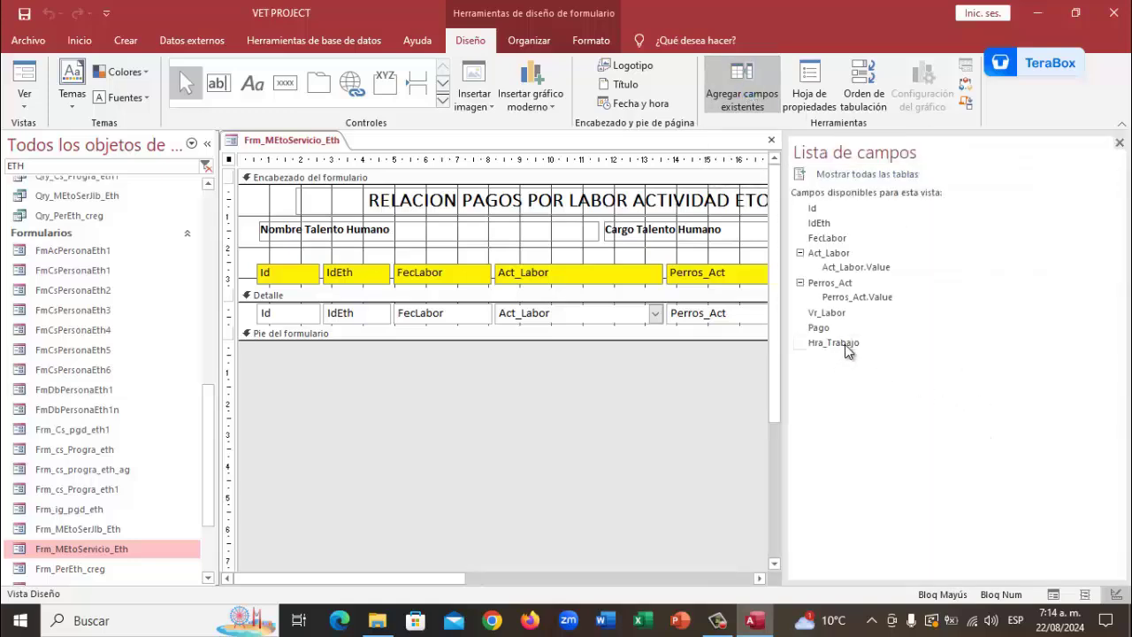
click(845, 344)
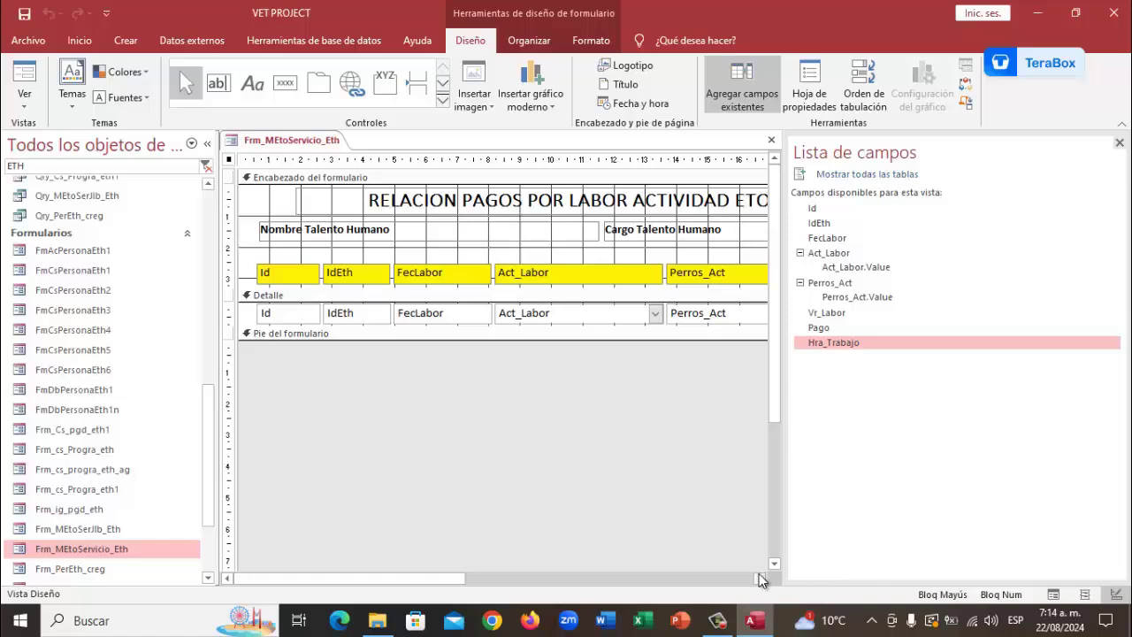
drag(759, 576, 759, 576)
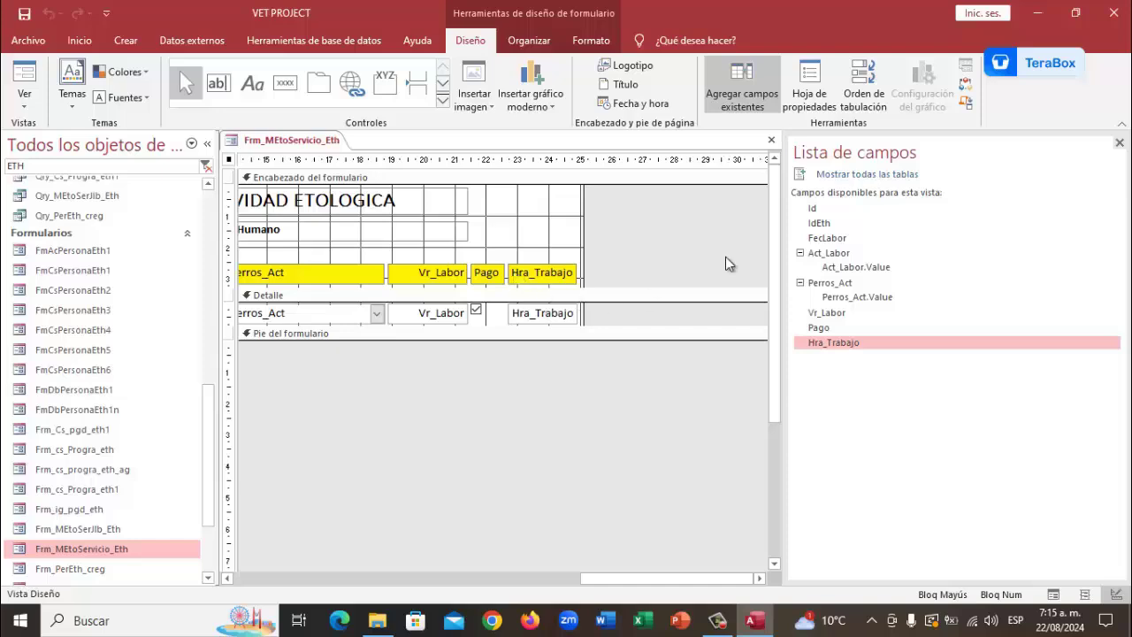
click(1118, 144)
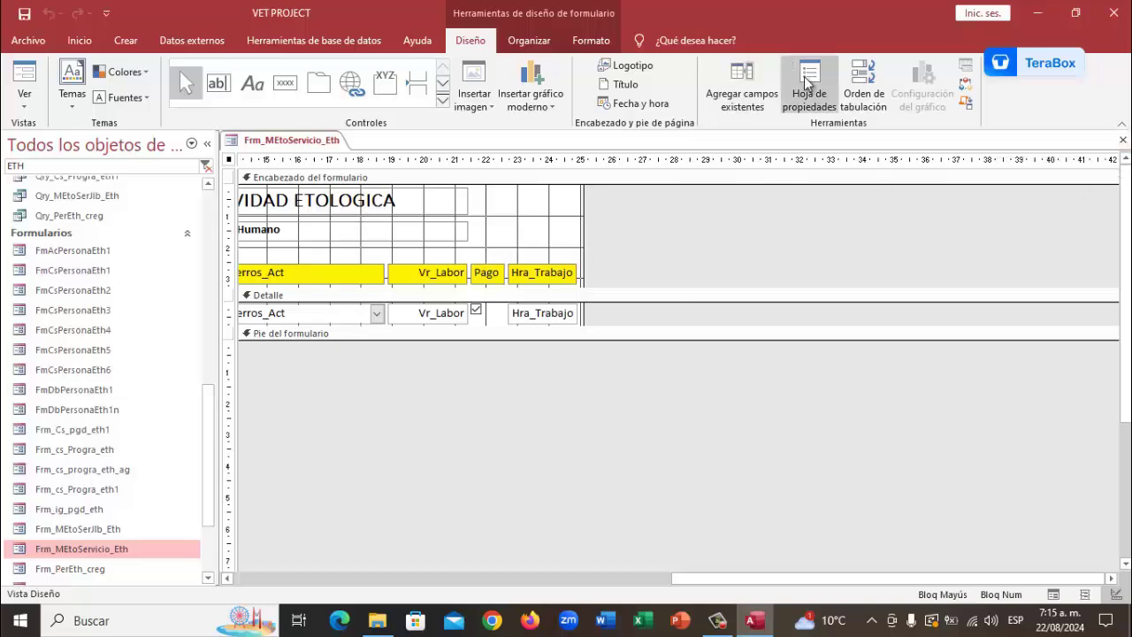
Review the Detalle tab order without changes, then view the form's Datos properties showing MEtoServicio_Eth
click(863, 77)
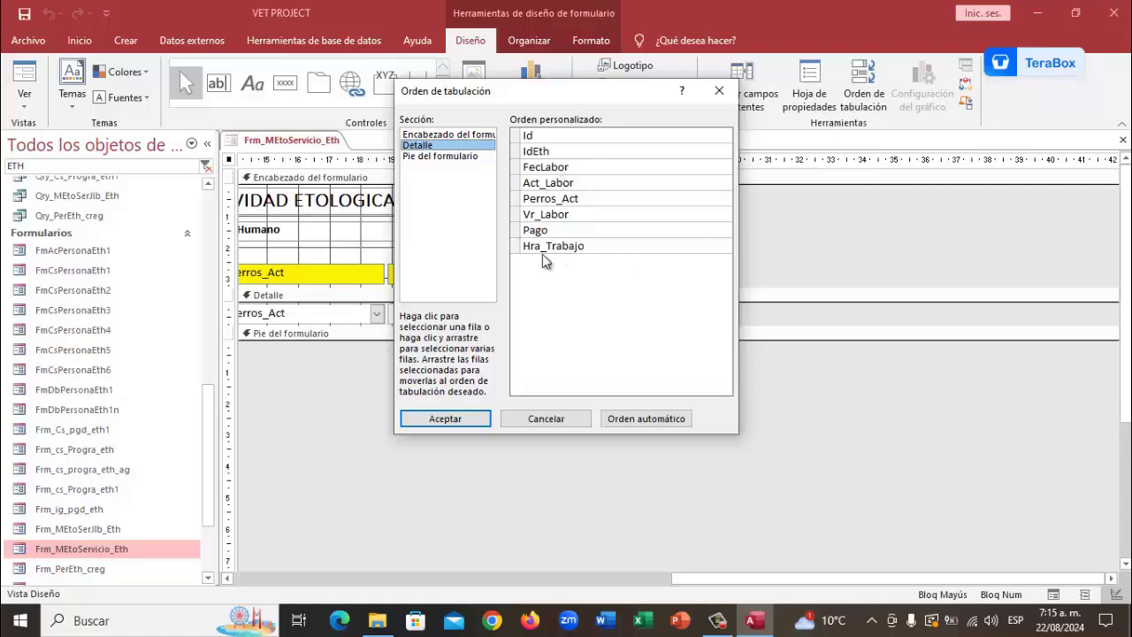
click(535, 420)
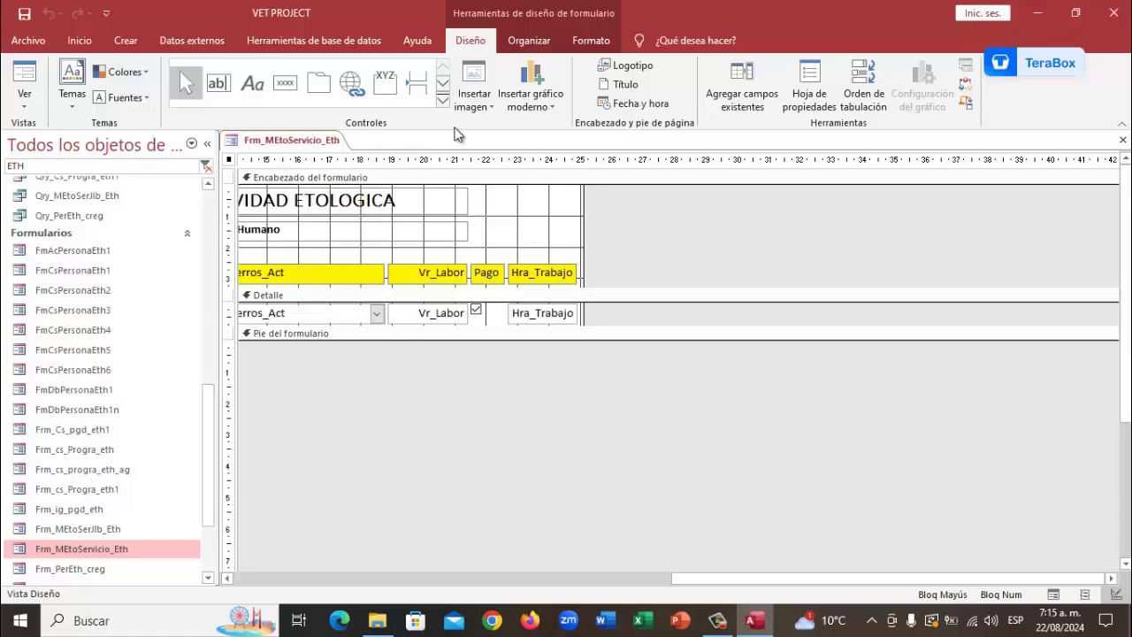
click(800, 92)
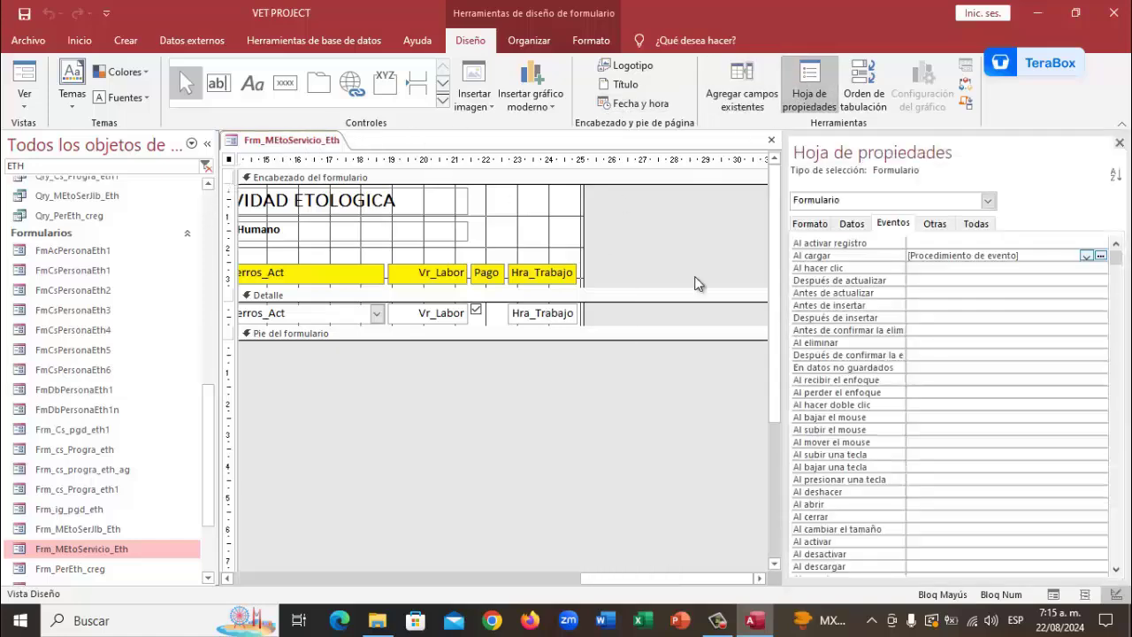
click(849, 224)
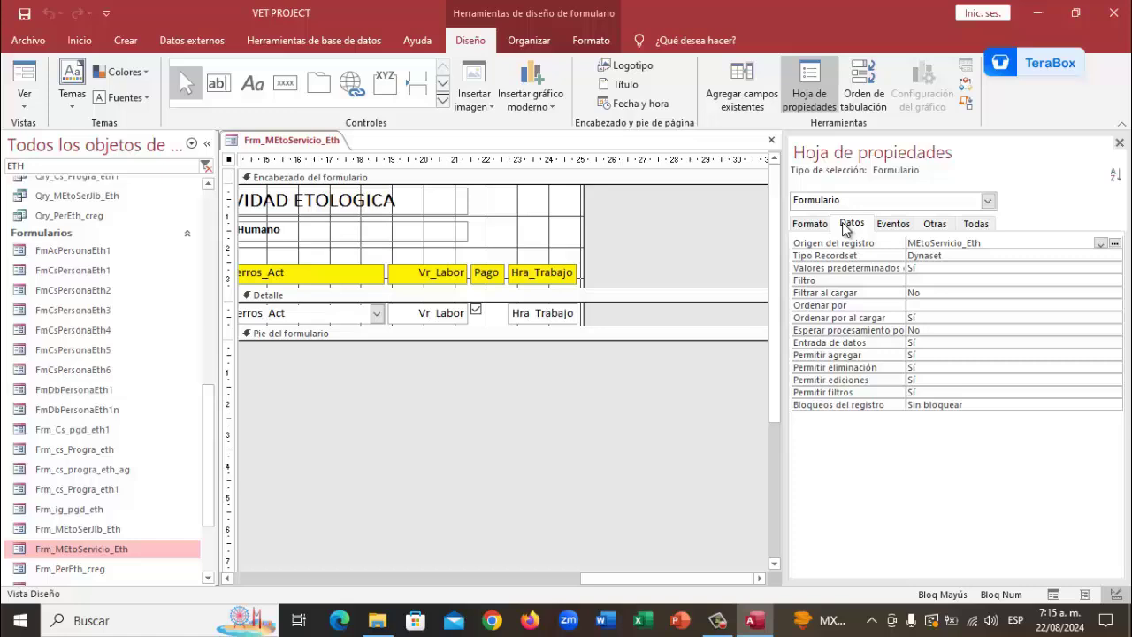
Hide the property sheet and close the Frm_MEtoServicio_Eth form design from its tab menu
click(1119, 143)
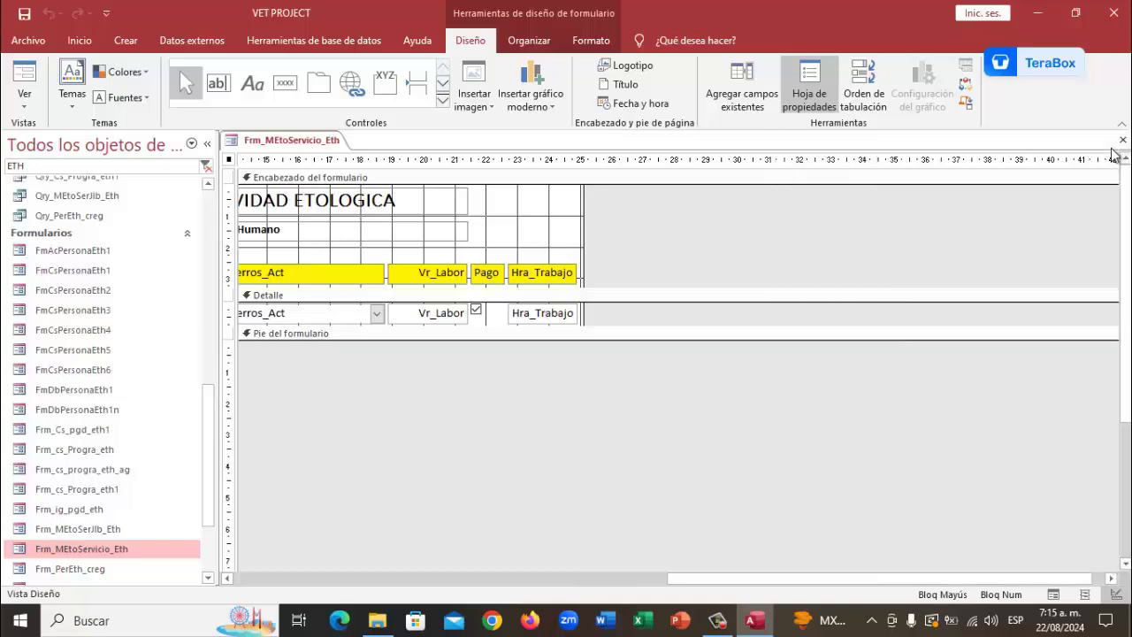
right_click(311, 144)
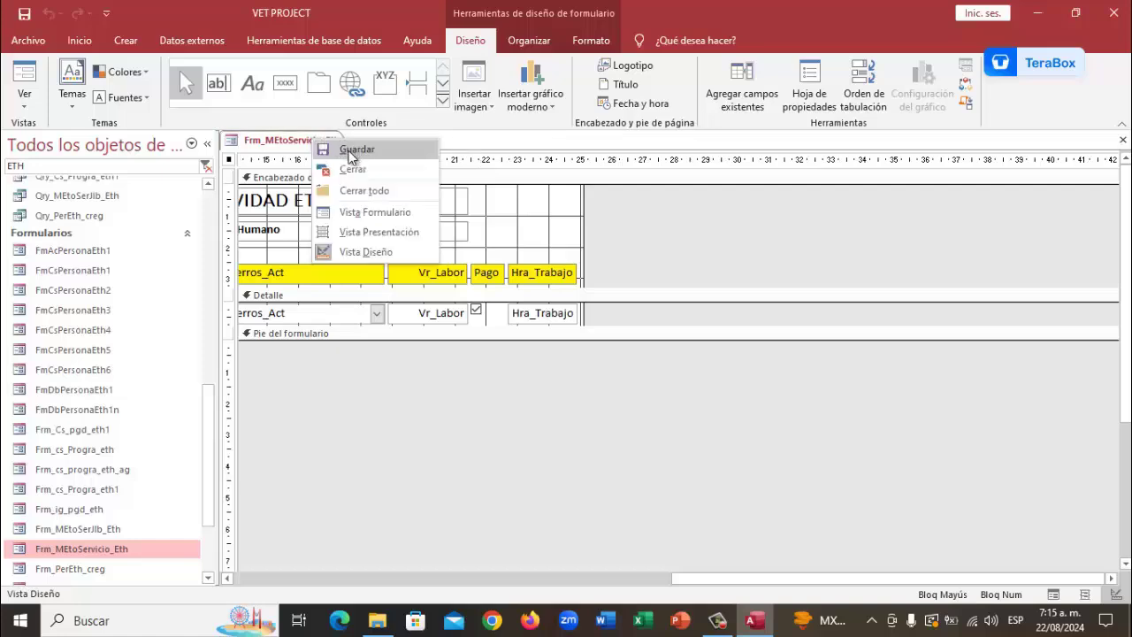
click(347, 149)
right_click(313, 149)
click(355, 174)
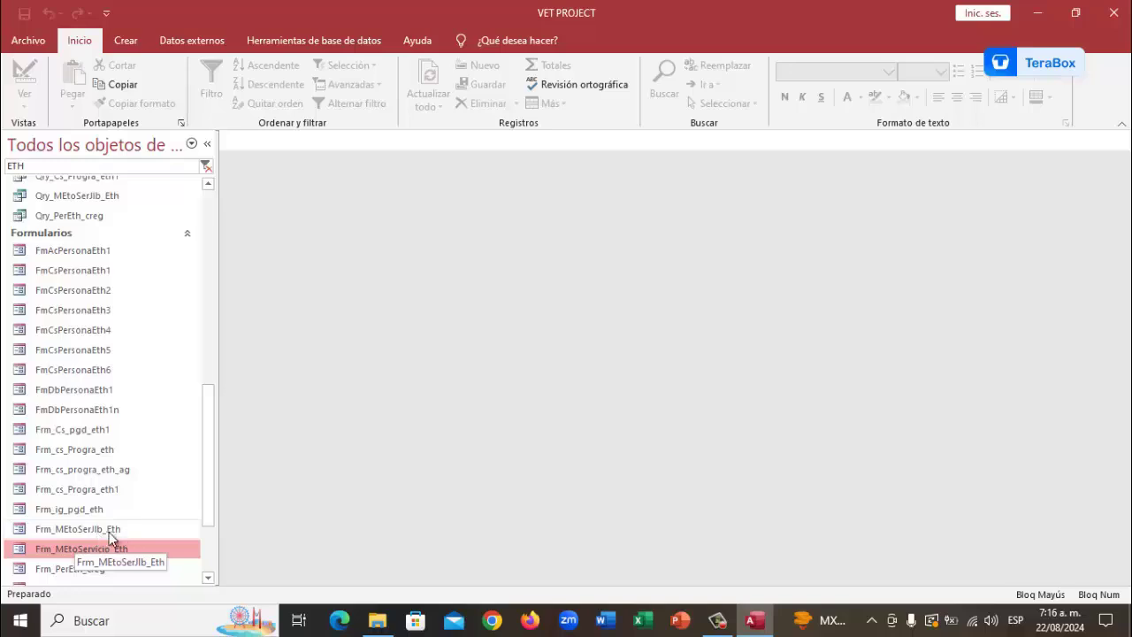
Select the Frm_MEtoSerJlb_Eth form and launch Pointofix from the desktop
click(105, 530)
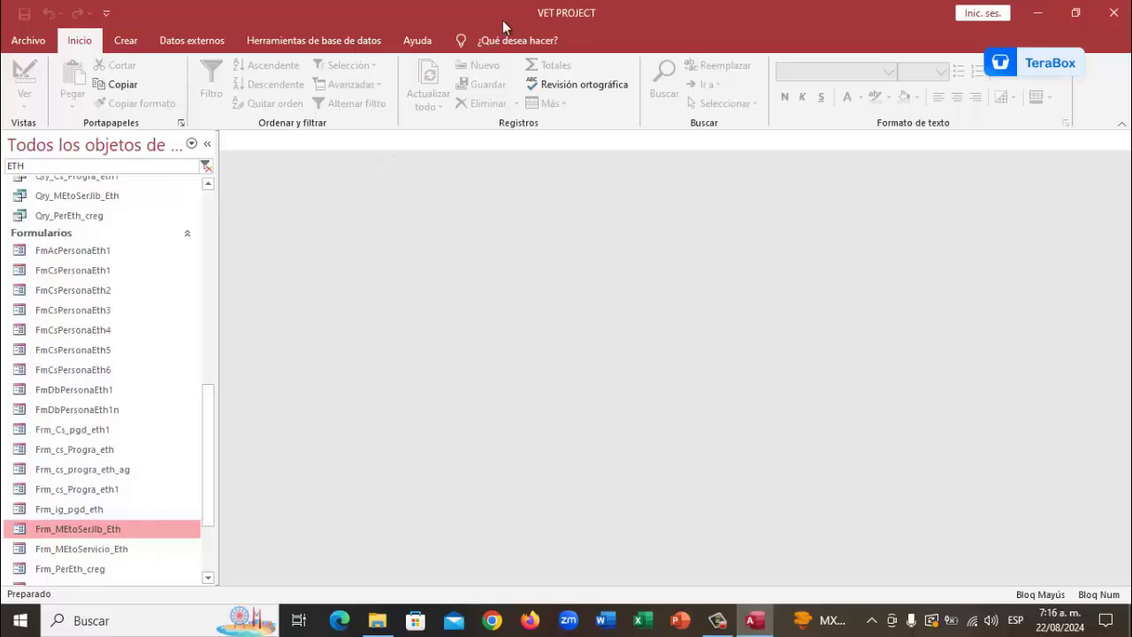
click(1039, 14)
click(1037, 10)
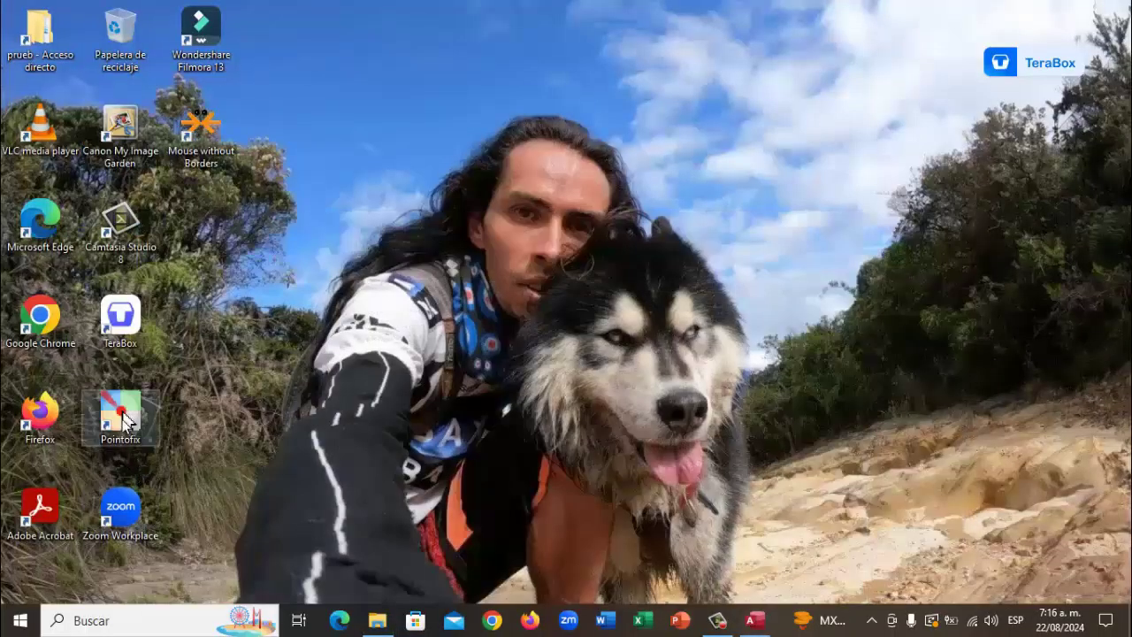
double_click(124, 421)
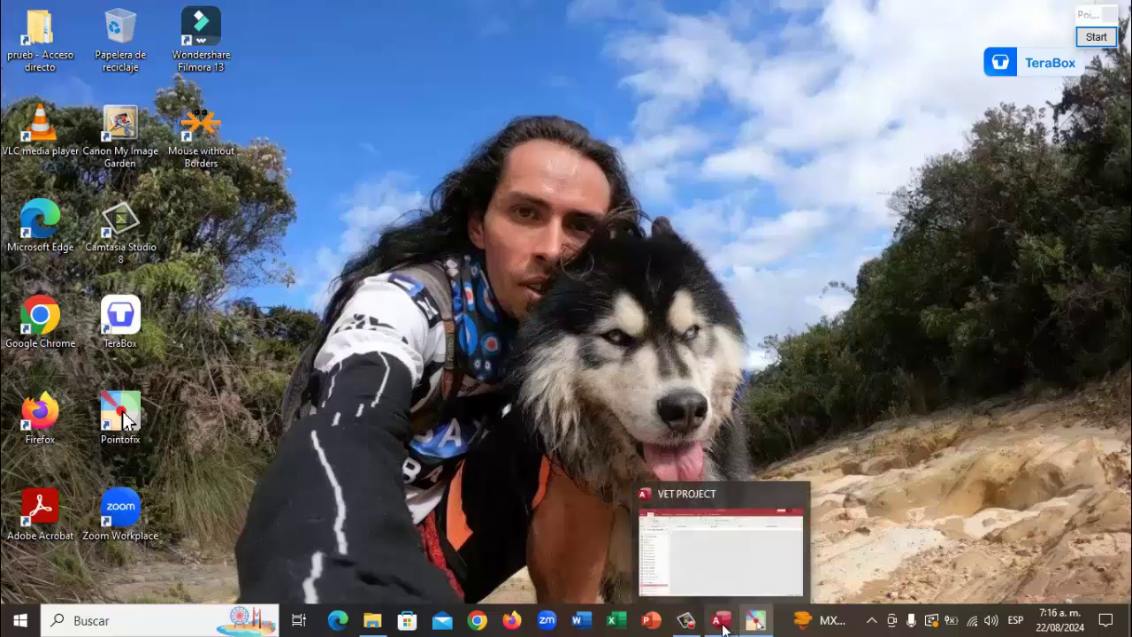
Return to Access and zoom the Pointofix annotation to 400% around Frm_MEtoSerJlb_Eth
click(722, 621)
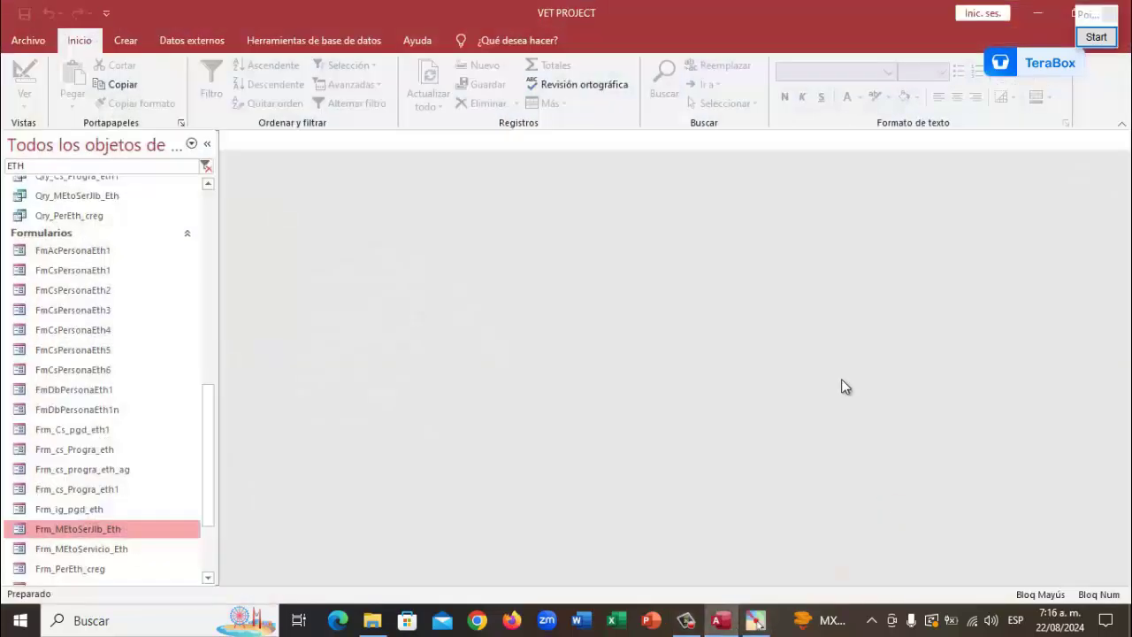
click(1095, 42)
scroll(61, 544, up, 1)
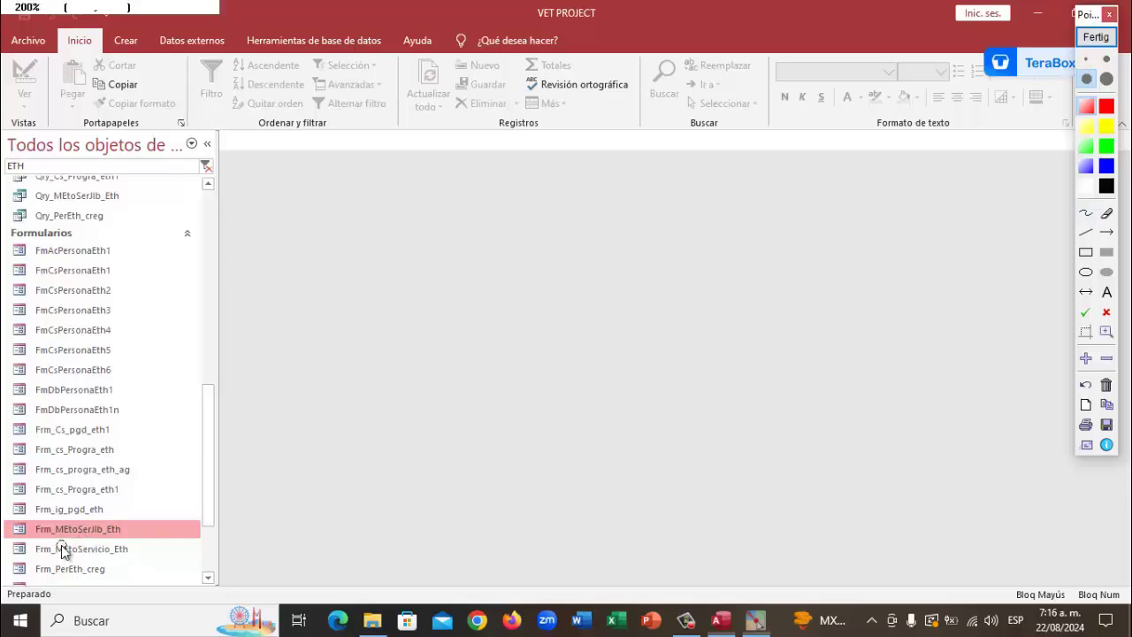
scroll(62, 512, up, 2)
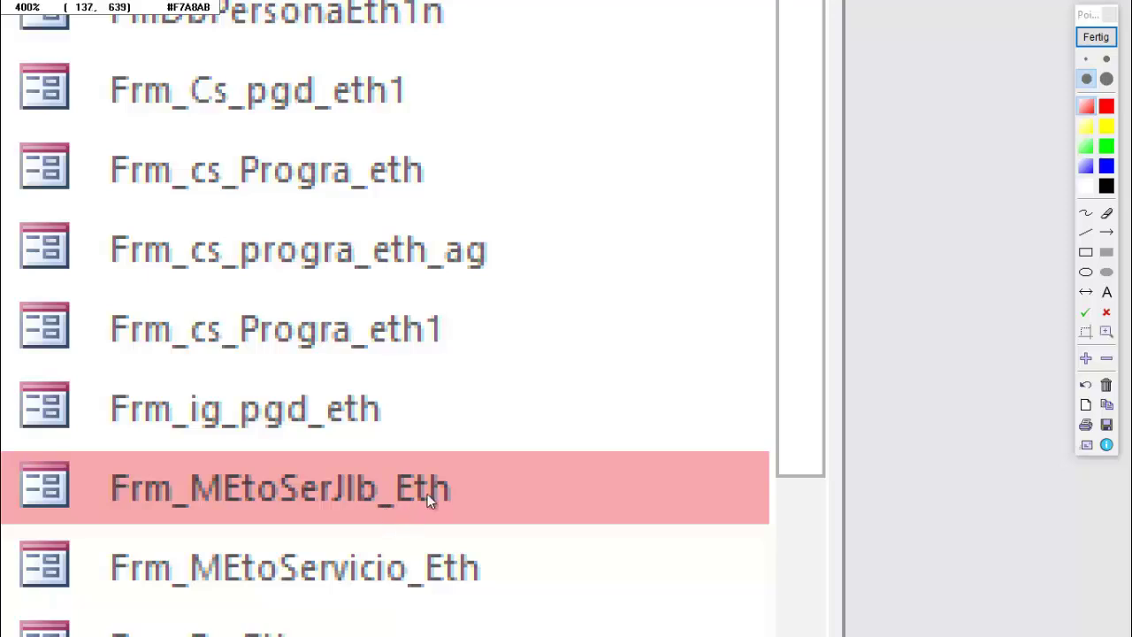
Exit Pointofix annotation and bring up the Frm_MEtoSerJlb_Eth context menu in the navigation pane
click(1095, 38)
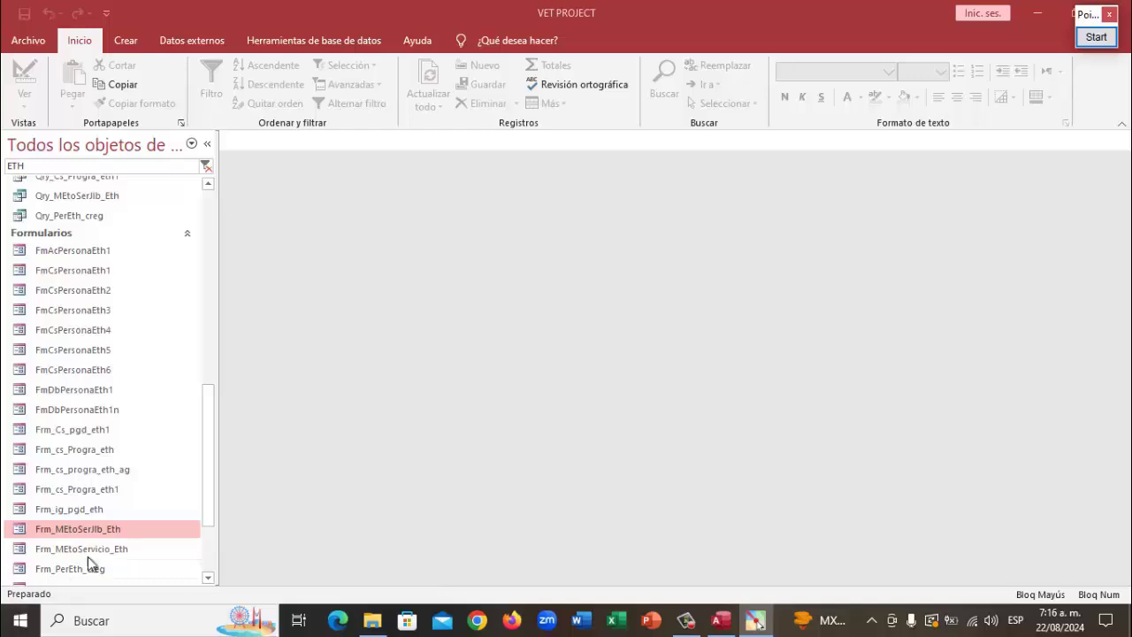
right_click(97, 535)
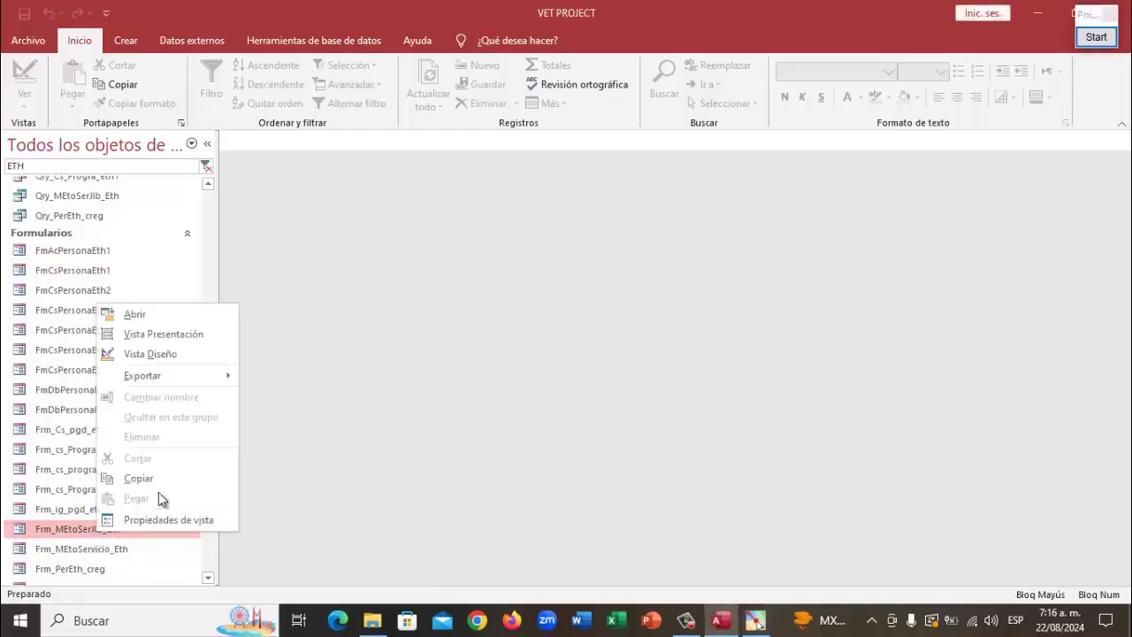
Open Frm_MEtoSerJlb_Eth in design view, inspect the Hra_Trabajo and Vr_Labor footer sums, then bring up its tab menu
click(168, 353)
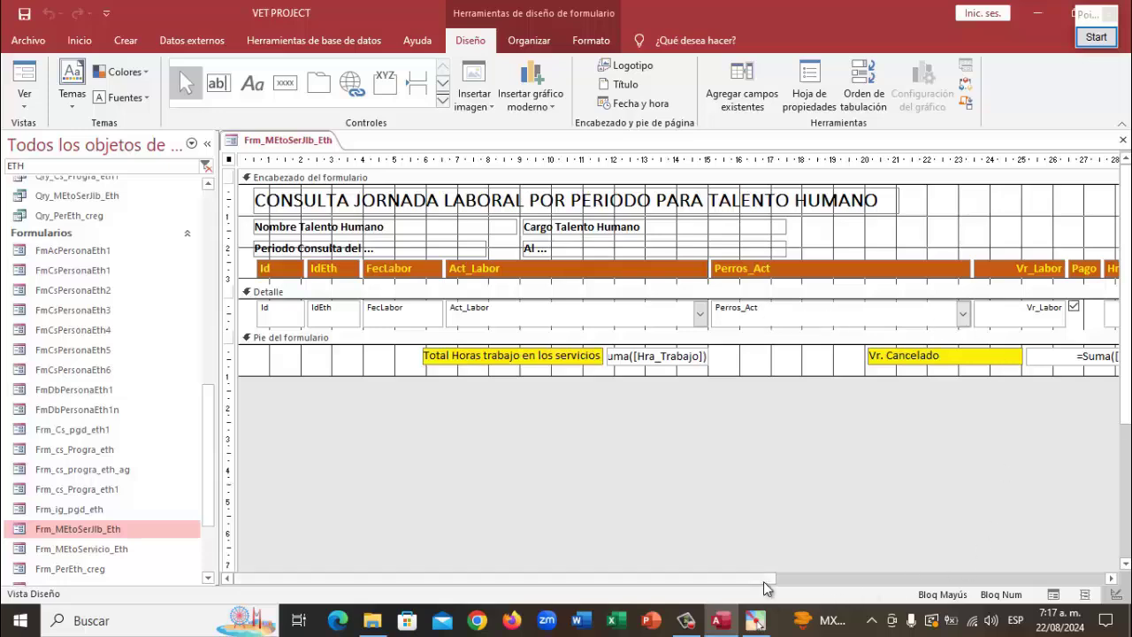
drag(766, 588, 1002, 580)
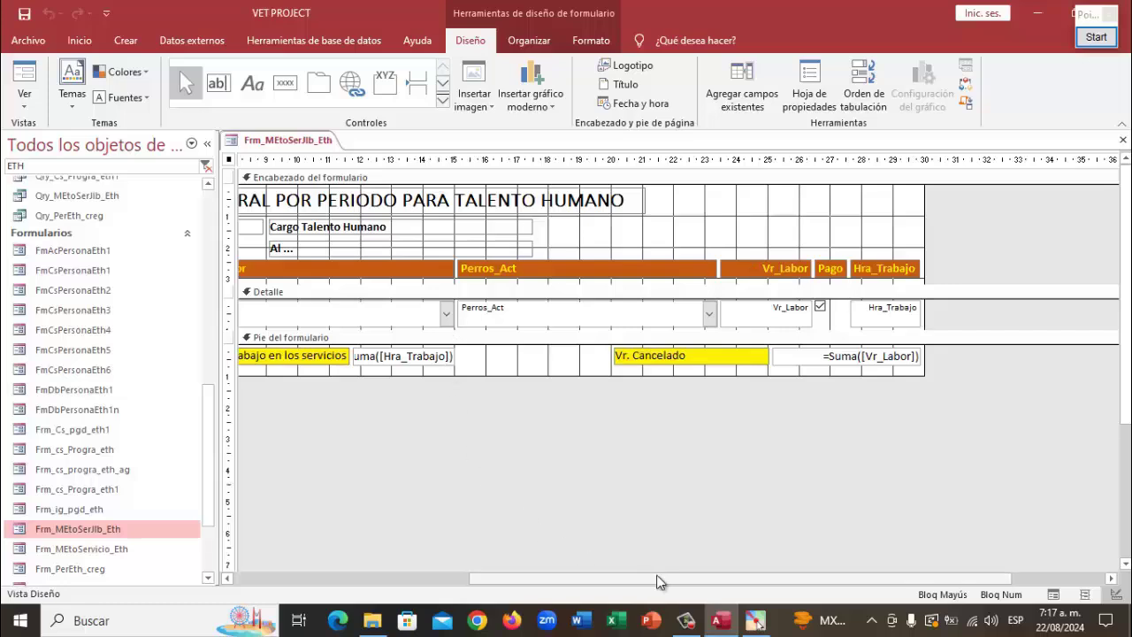
drag(659, 581, 389, 579)
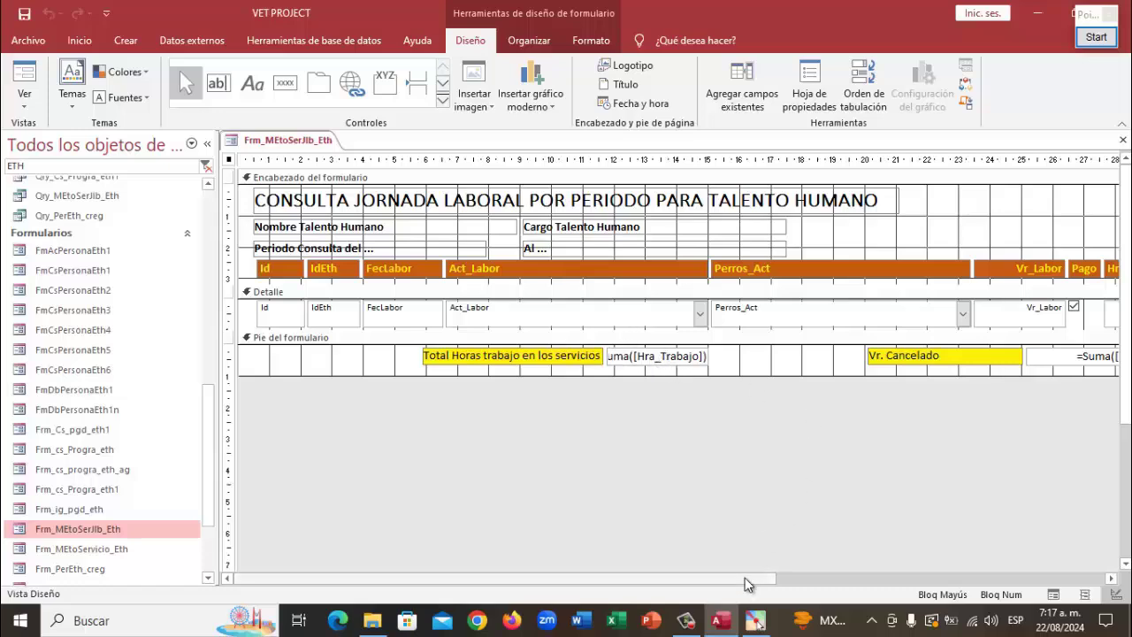
drag(745, 582, 729, 515)
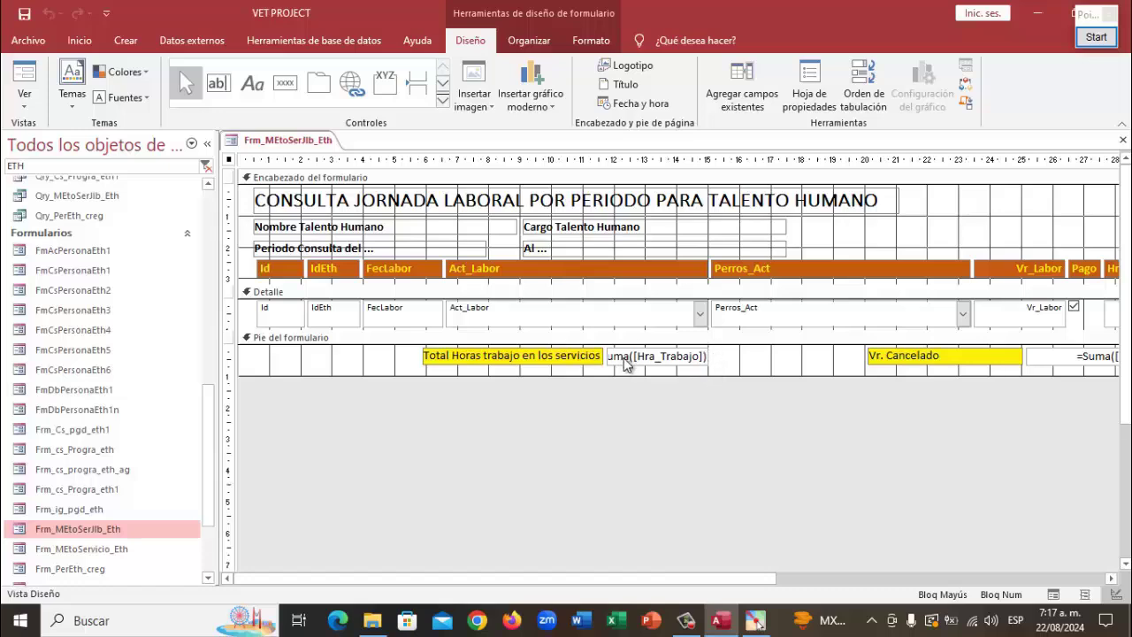
drag(691, 577, 883, 578)
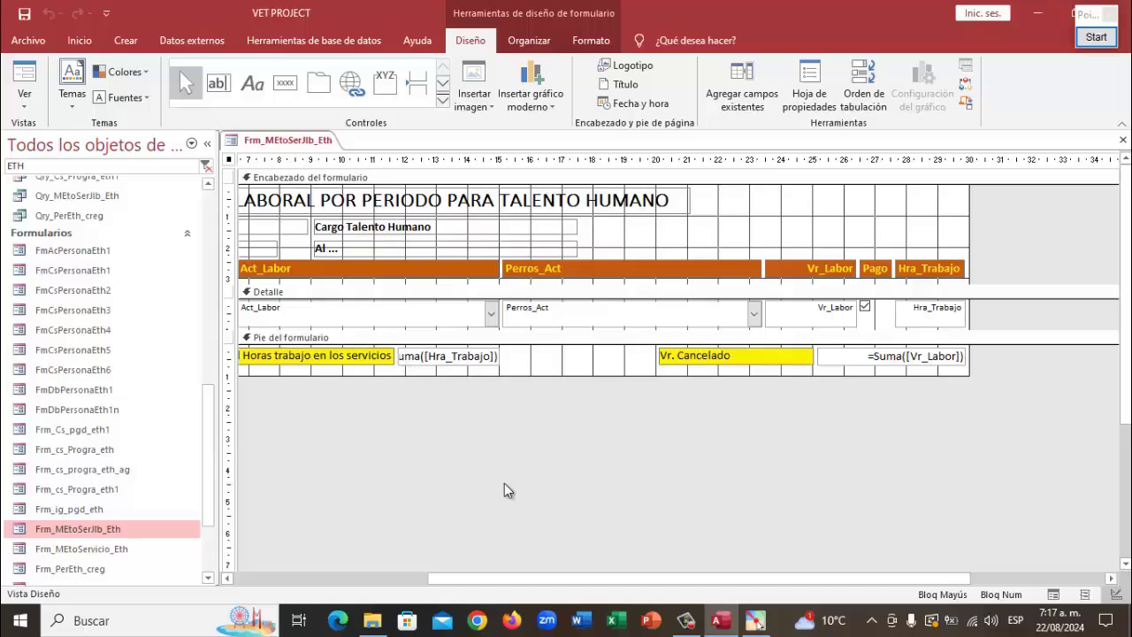
drag(666, 576, 475, 577)
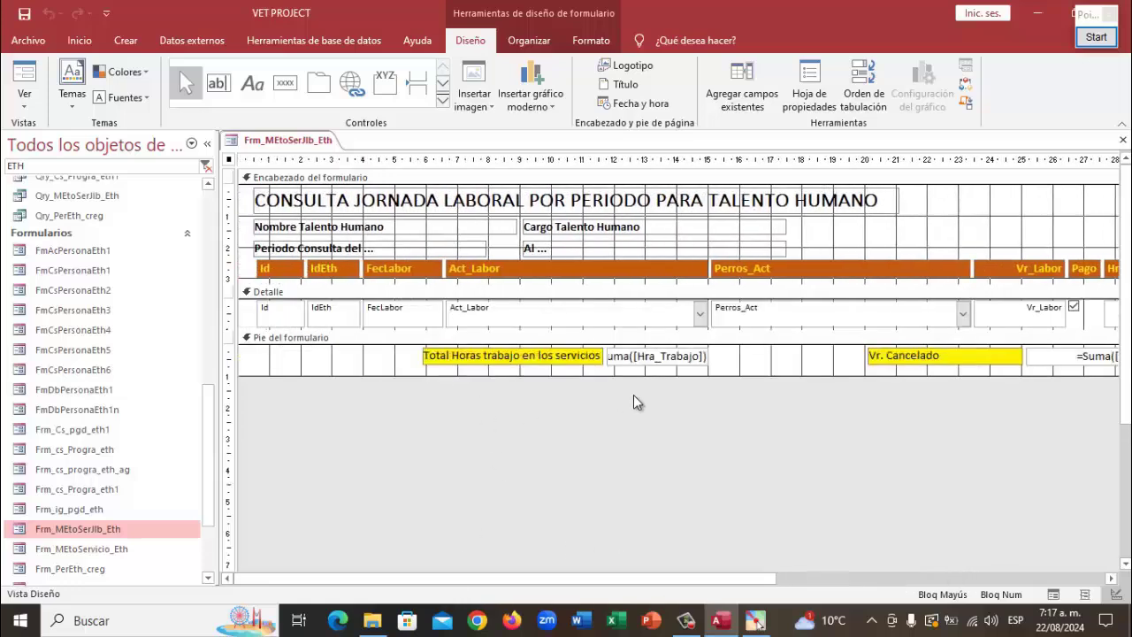
right_click(287, 146)
right_click(310, 146)
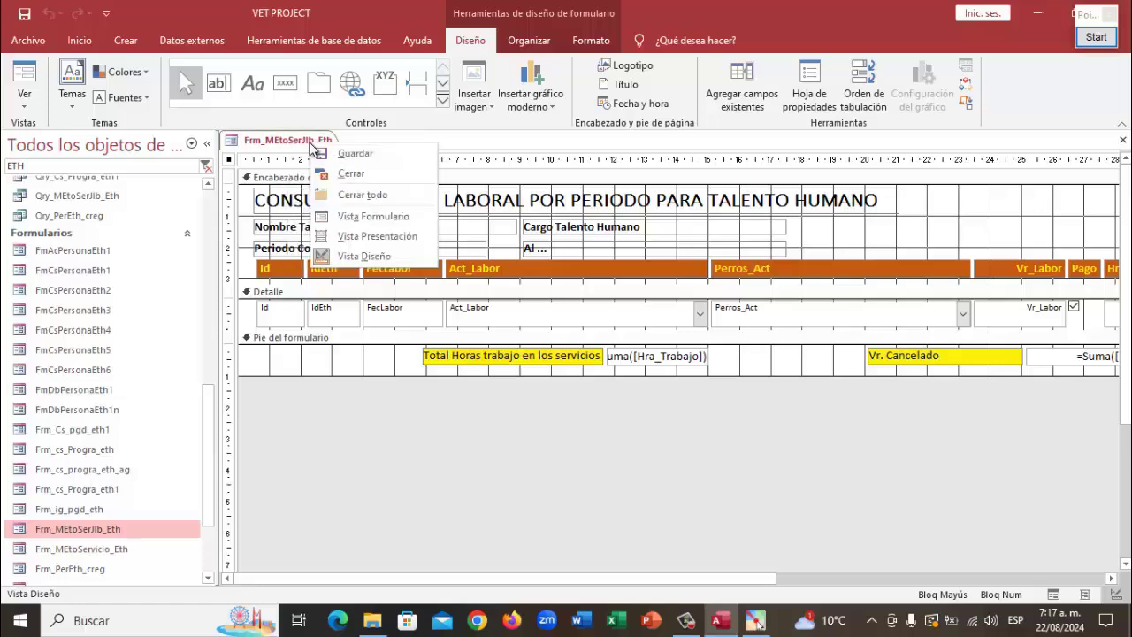
Close Frm_MEtoSerJlb_Eth and change the navigation pane filter from ETH to COL
click(350, 172)
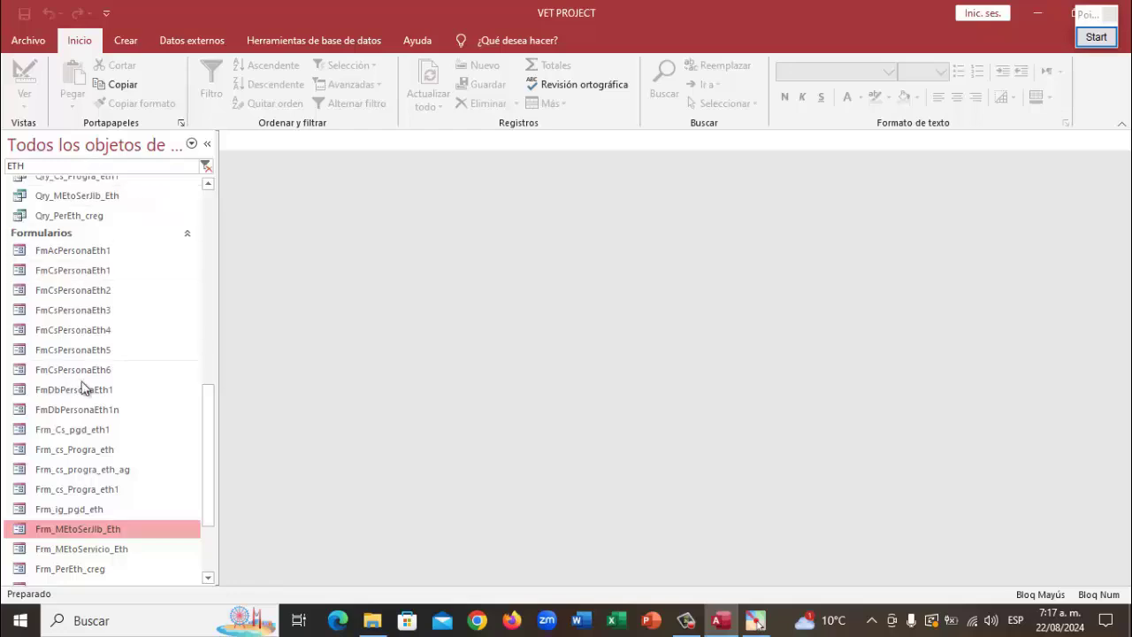
scroll(116, 447, down, 1)
scroll(116, 446, down, 2)
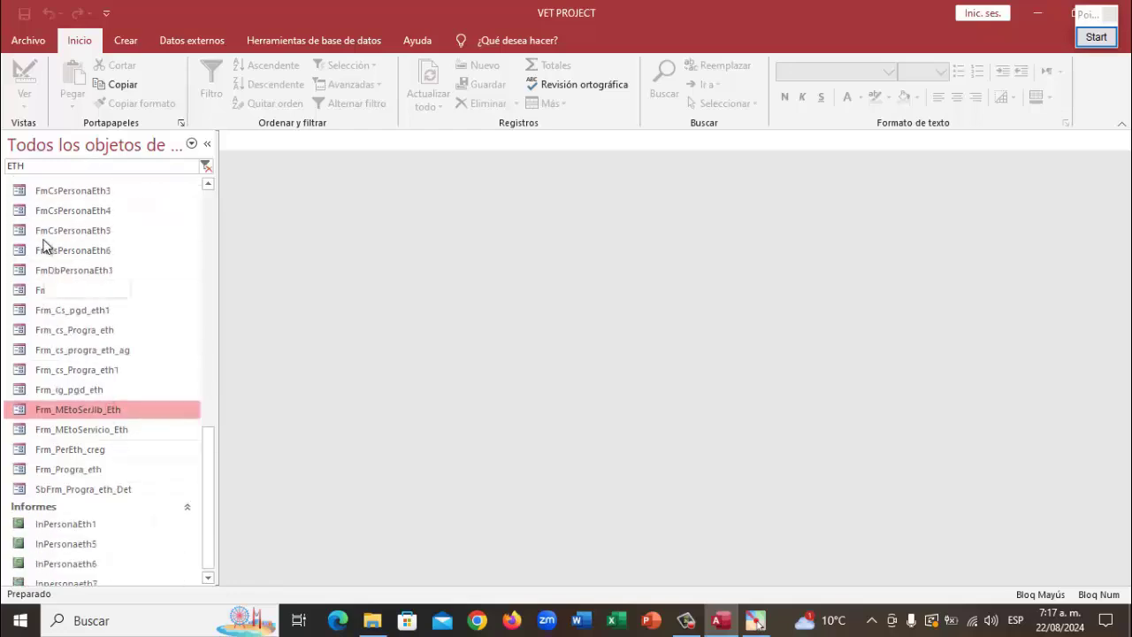
scroll(81, 279, up, 5)
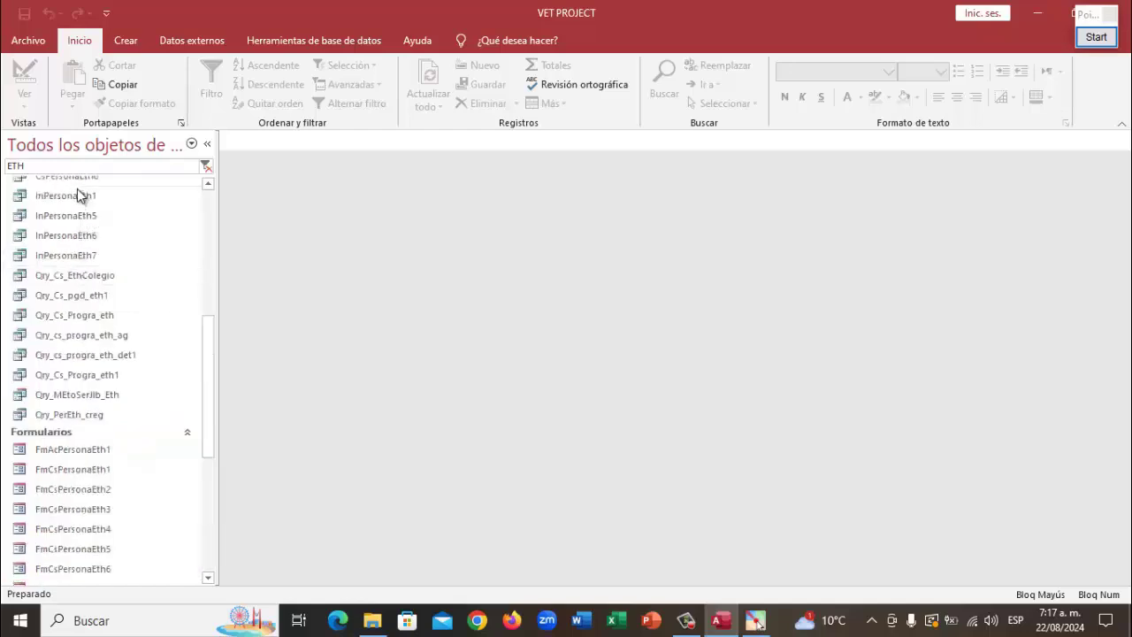
scroll(77, 188, up, 3)
scroll(56, 169, up, 2)
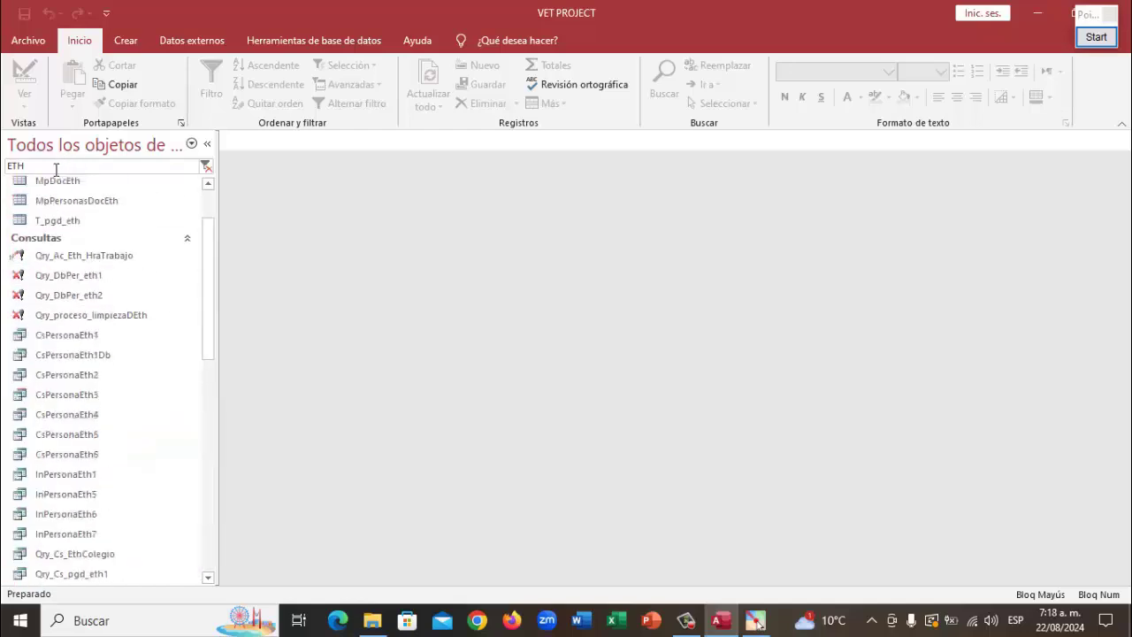
double_click(15, 168)
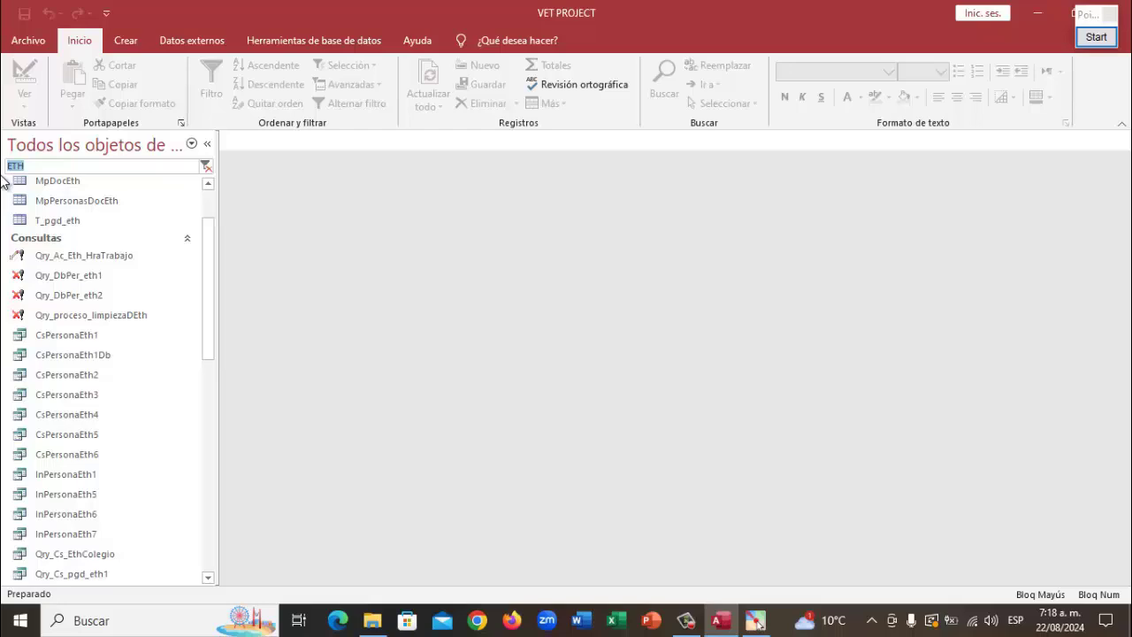
text(COL)
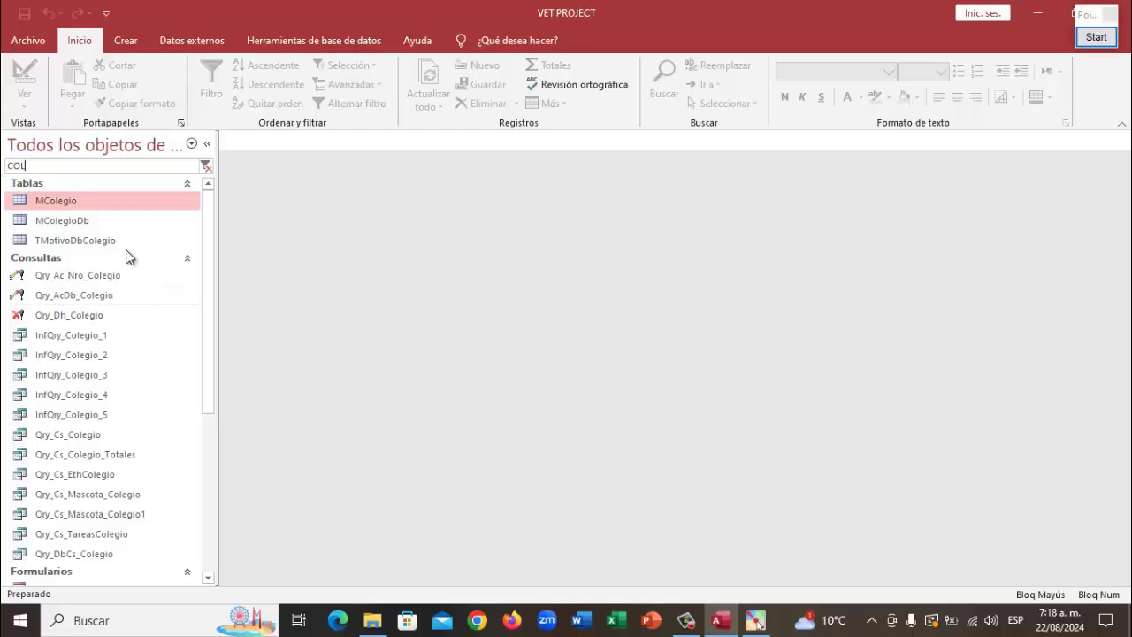
click(67, 240)
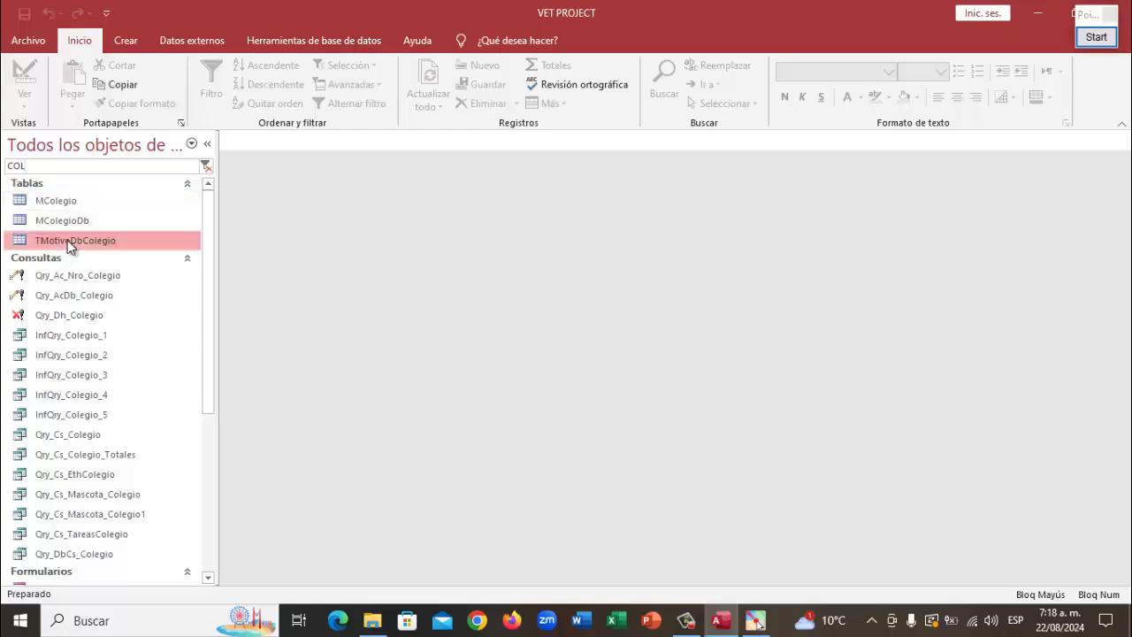
right_click(67, 240)
click(140, 270)
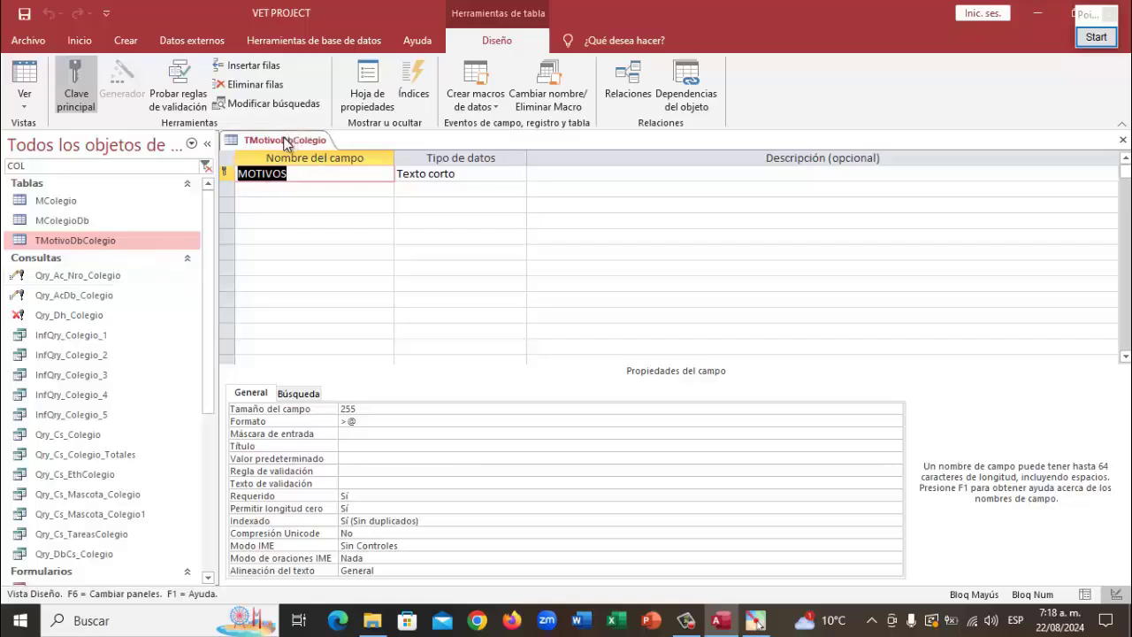
right_click(286, 145)
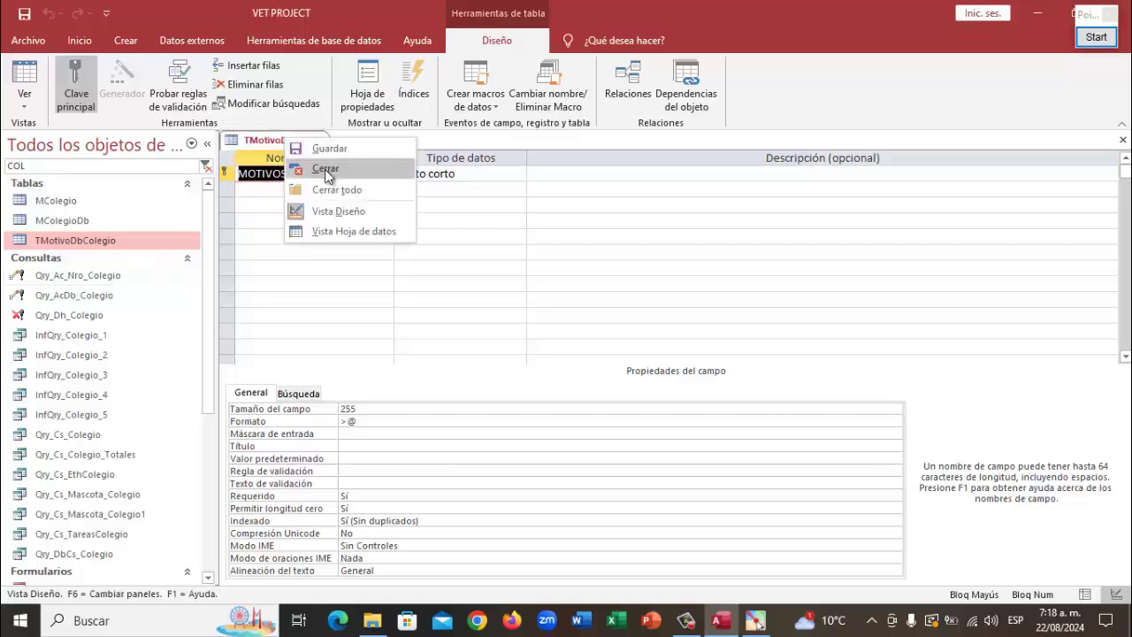
click(323, 164)
double_click(118, 236)
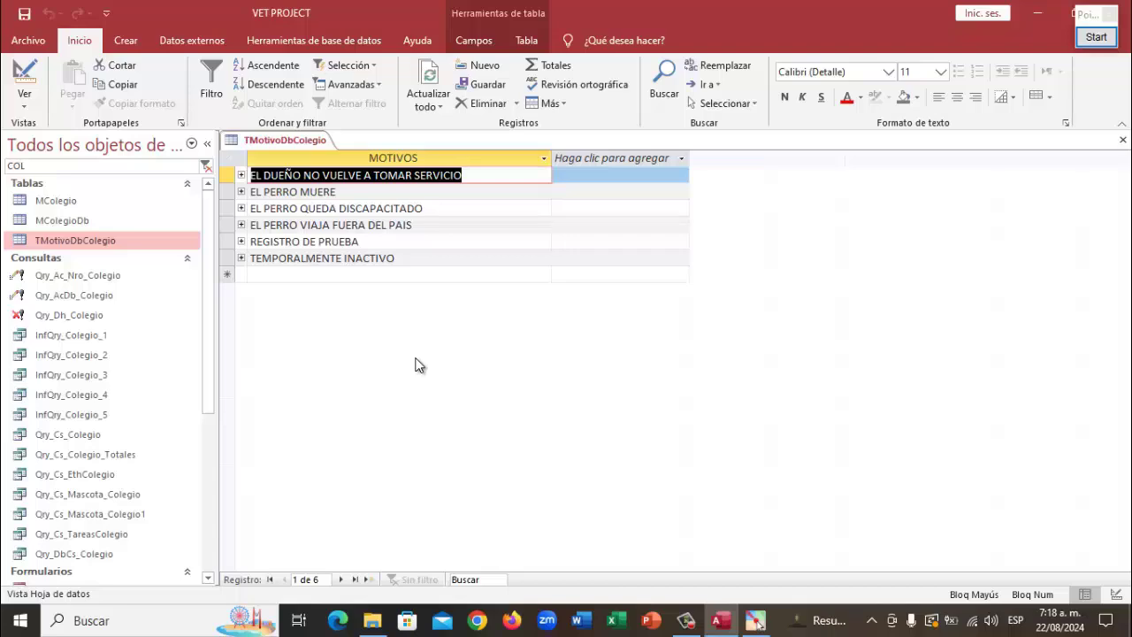
right_click(319, 143)
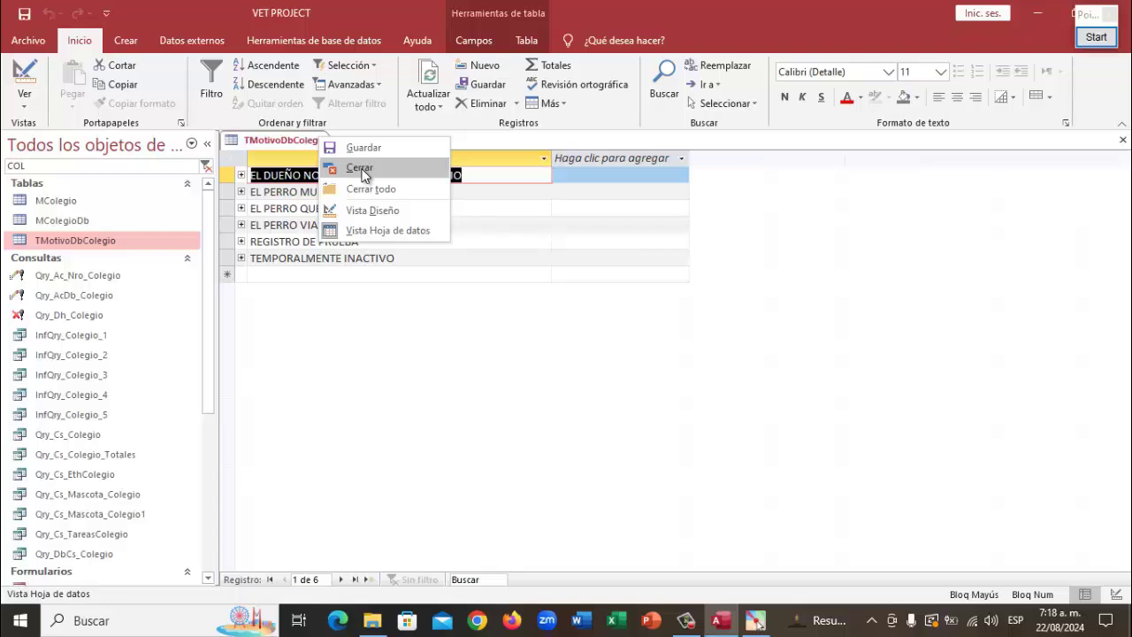
click(360, 170)
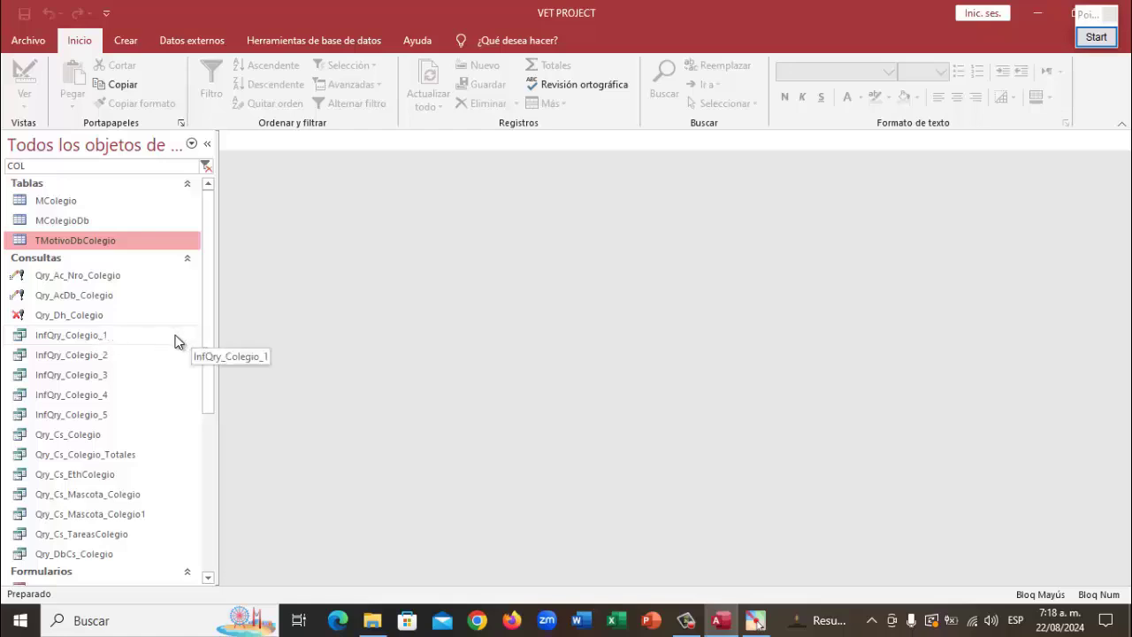
Open the Qry_Cs_Colegio_Totales query in Vista Diseño from the navigation pane
scroll(171, 338, down, 2)
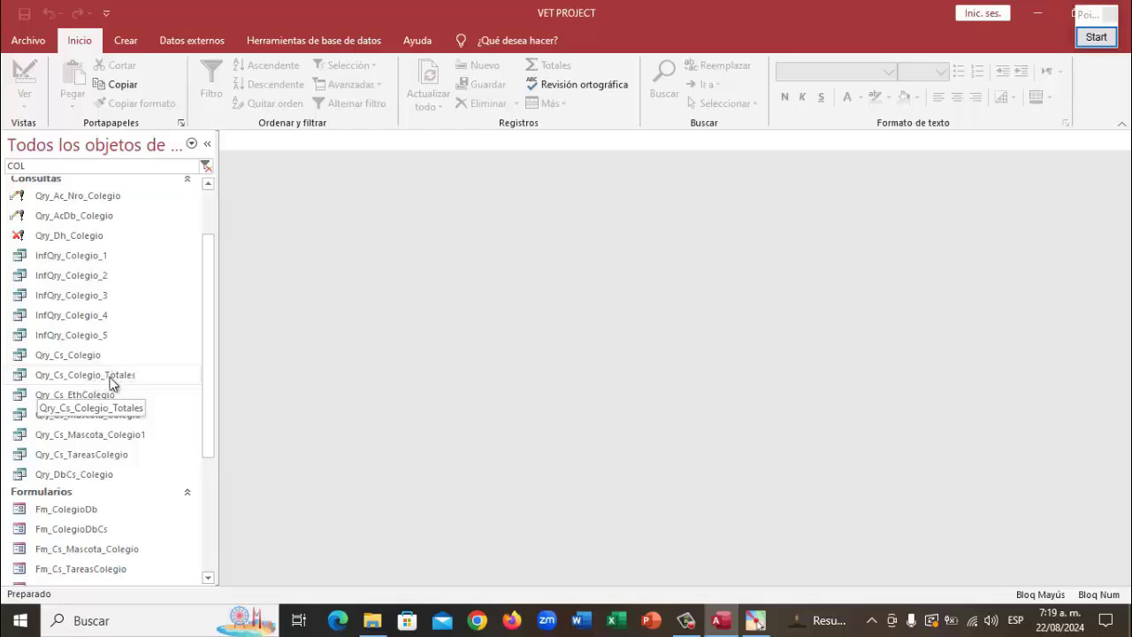
click(98, 377)
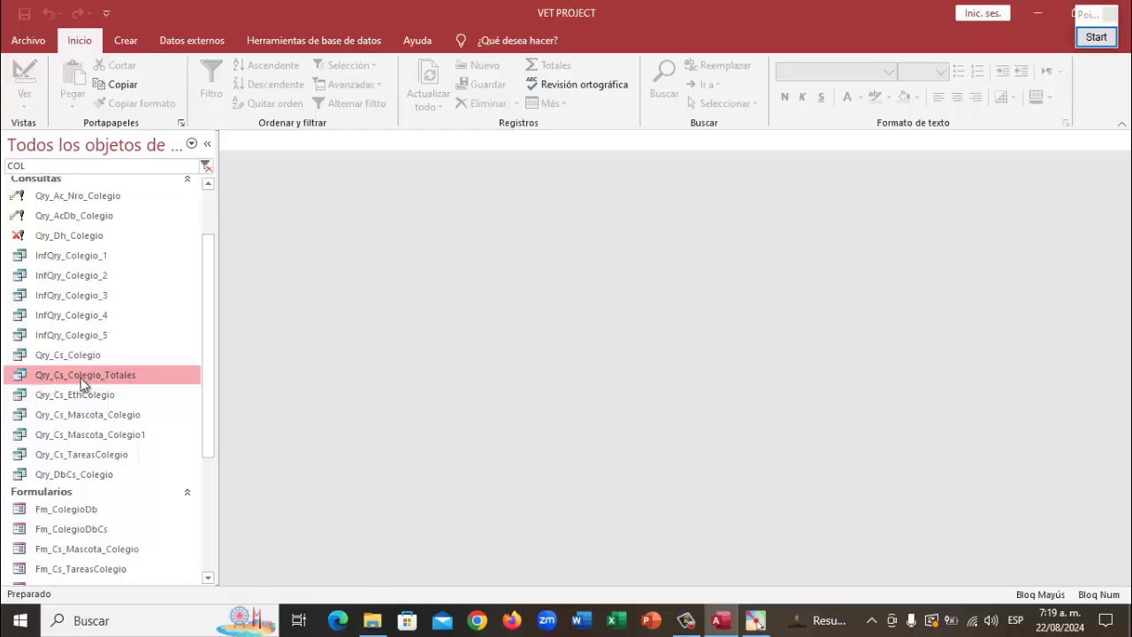
right_click(106, 374)
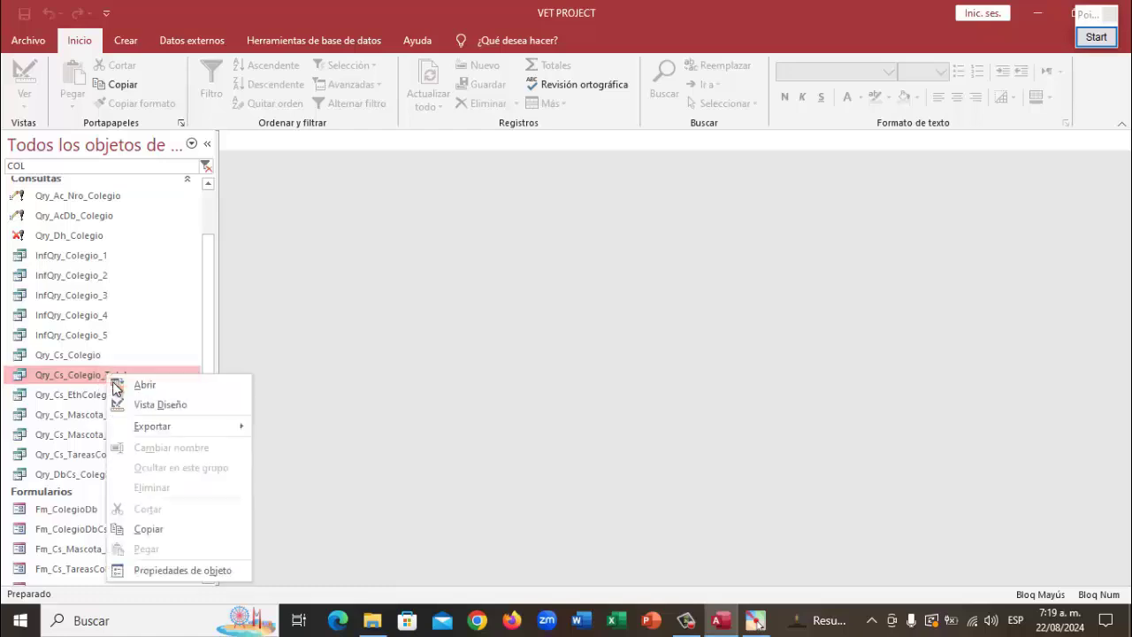
click(157, 405)
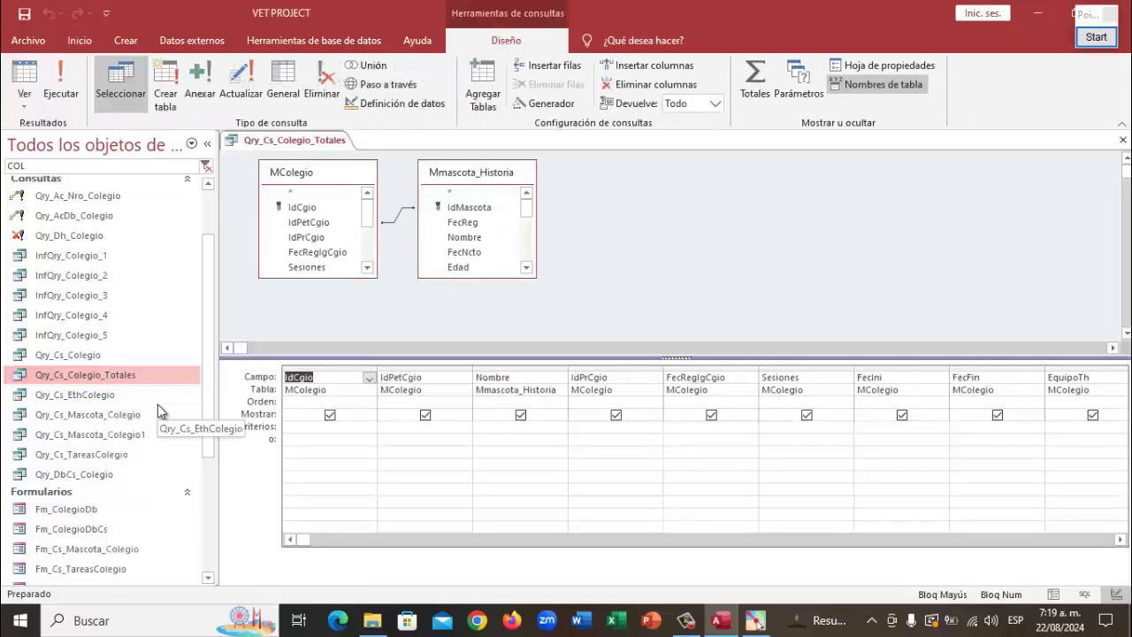
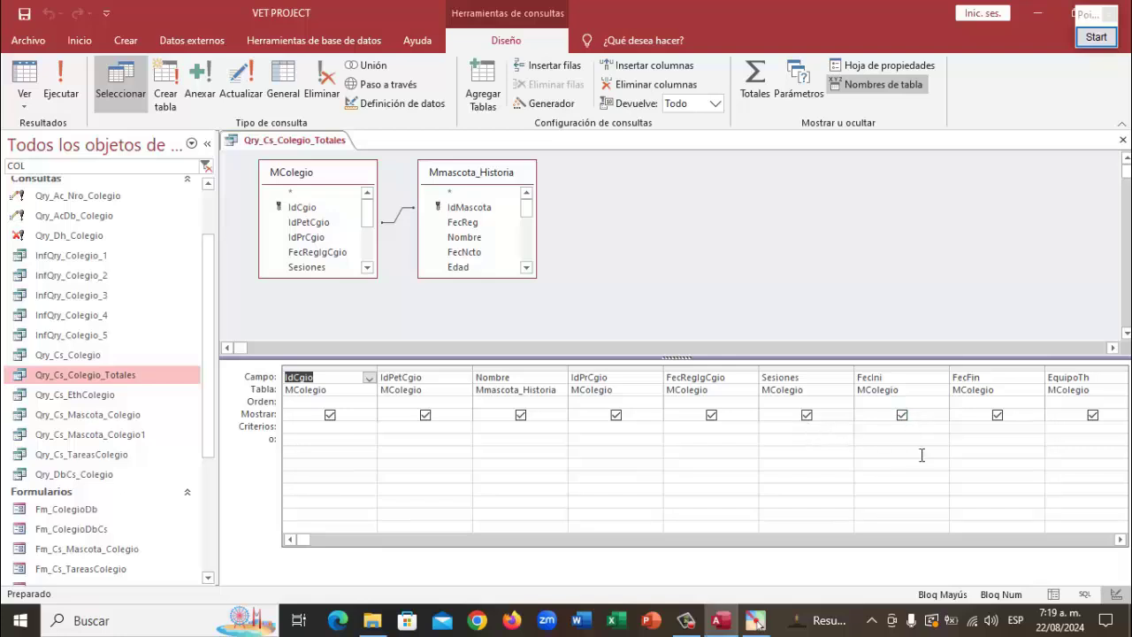
Scroll the query grid to the Estado "ACTIVO" criterion, then close Qry_Cs_Colegio_Totales
click(1122, 539)
click(1122, 539)
click(1121, 540)
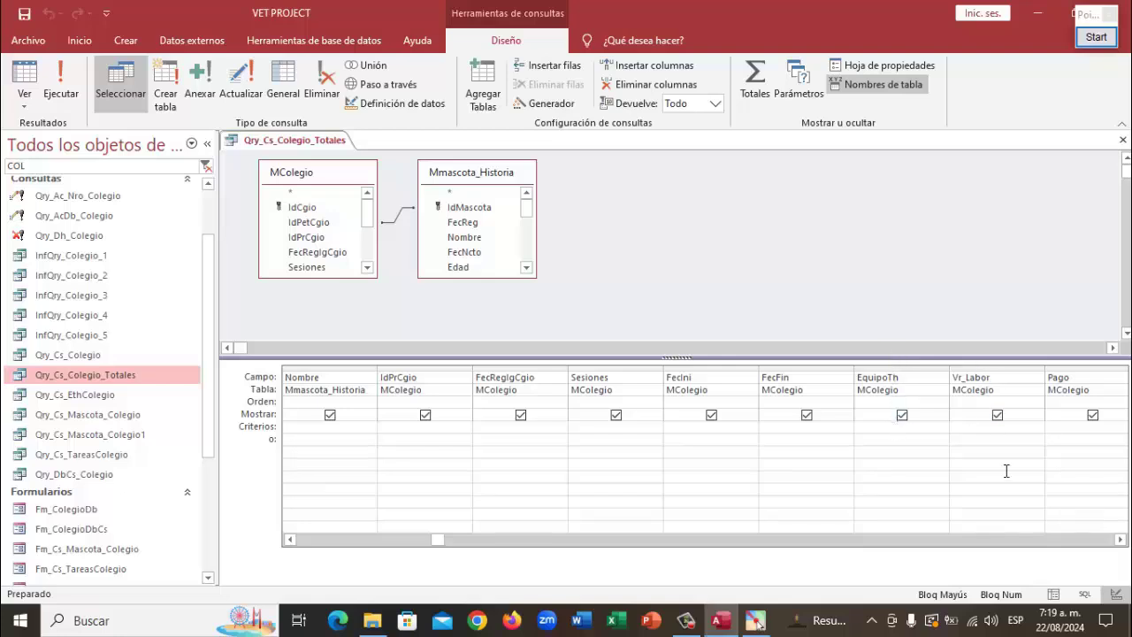
click(1121, 542)
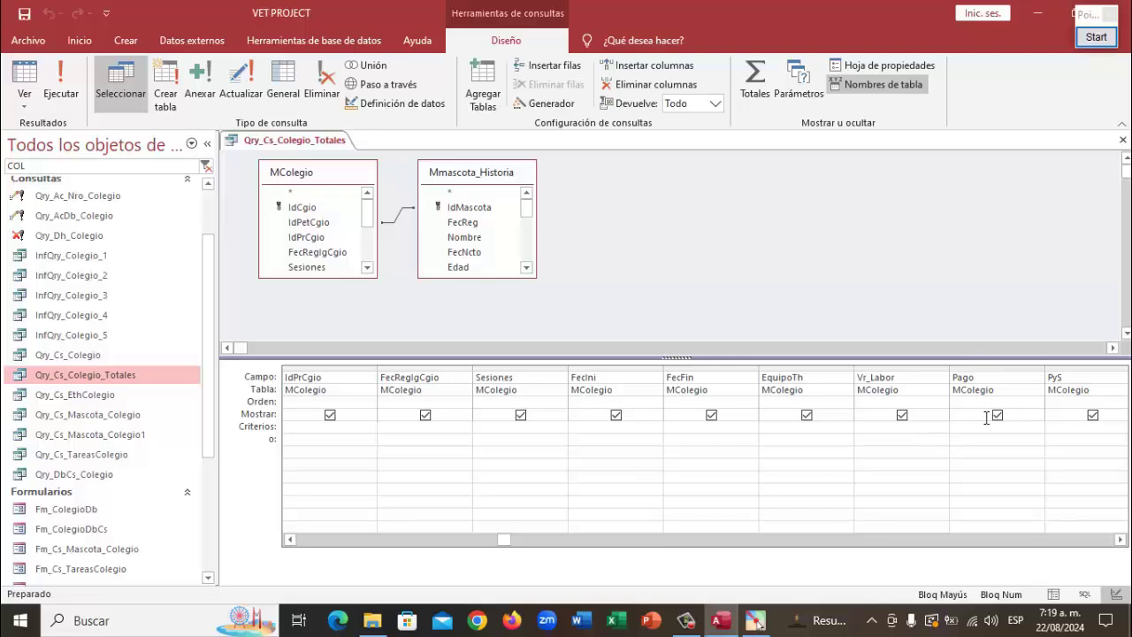
click(1121, 540)
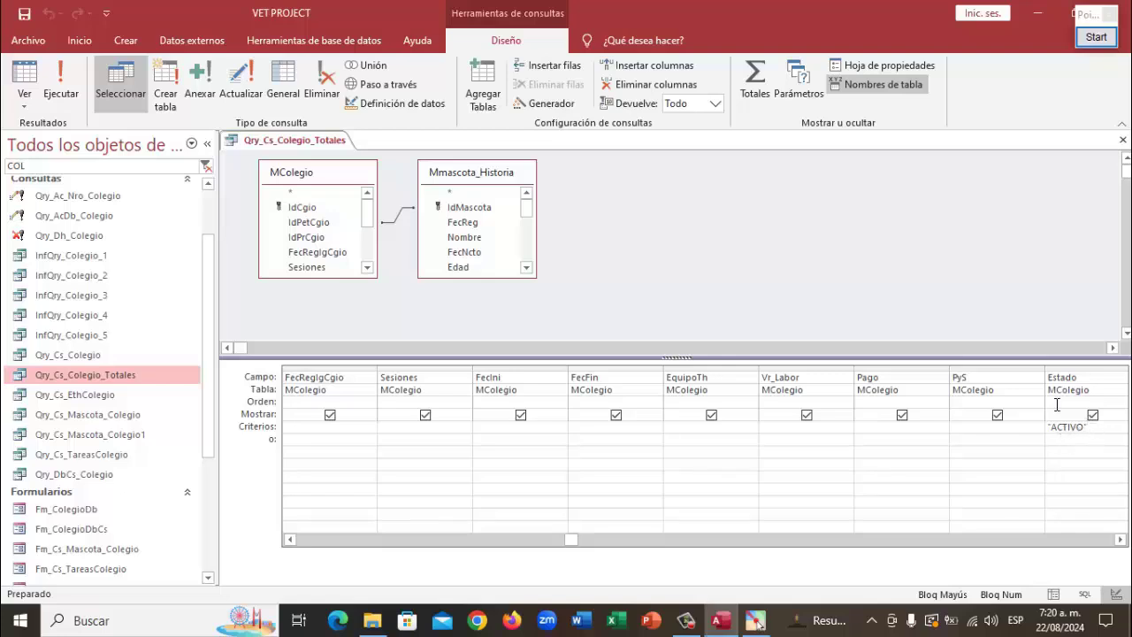
right_click(287, 138)
click(341, 168)
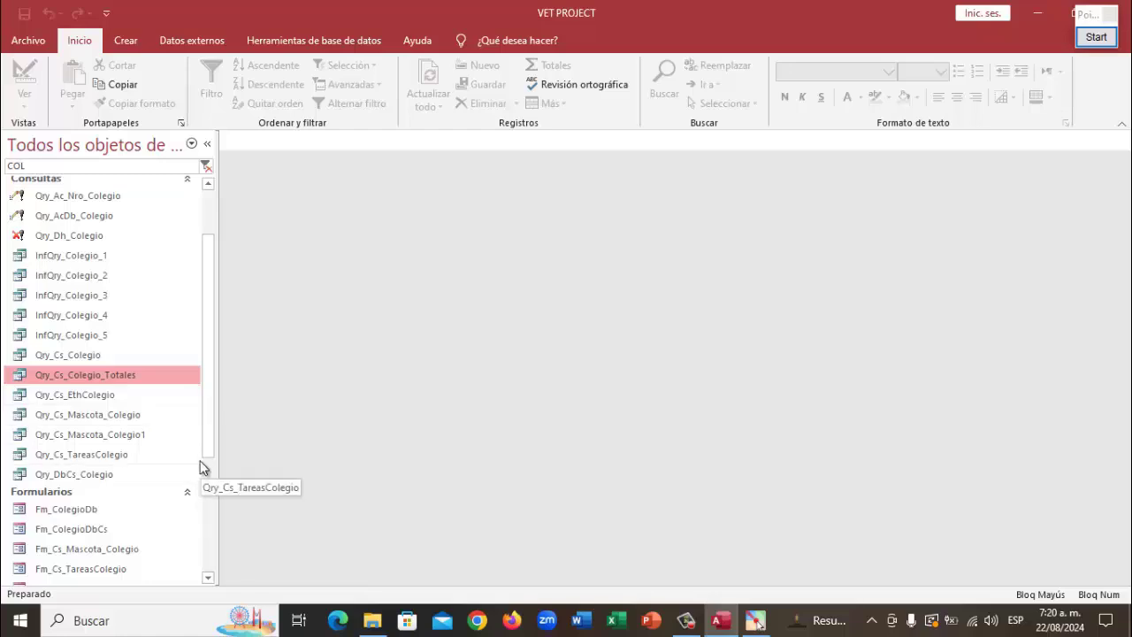
Scroll to Formularios and bring up the context menu of Frm_Cs_Colegio_Totales
drag(208, 456, 225, 549)
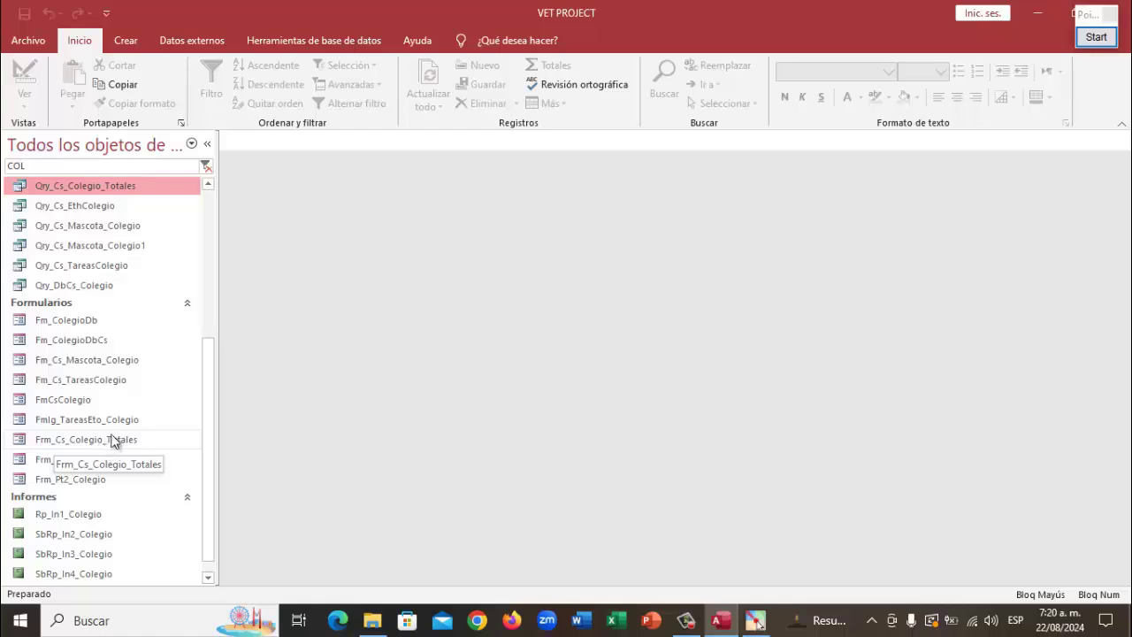
click(102, 442)
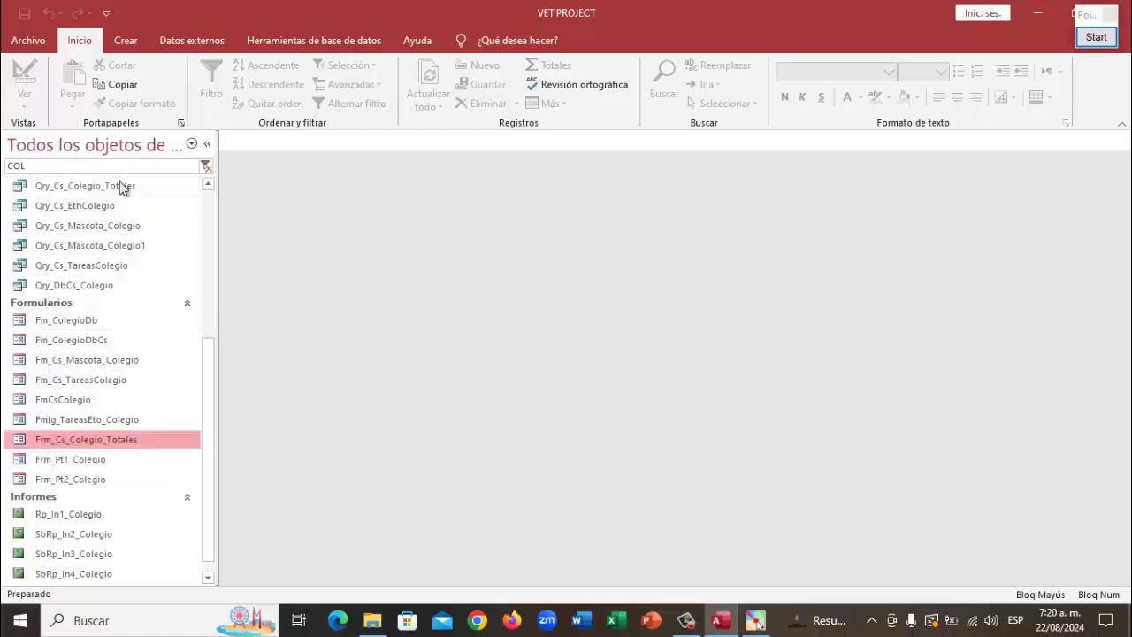
right_click(114, 438)
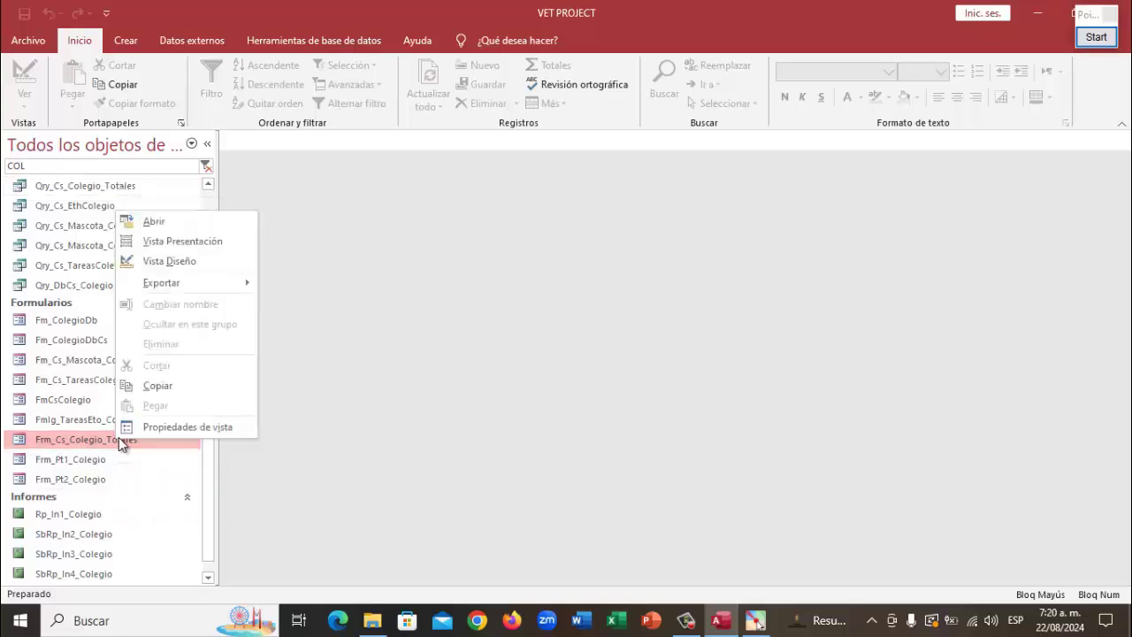
Open Frm_Cs_Colegio_Totales in Vista Diseño from its context menu
click(182, 261)
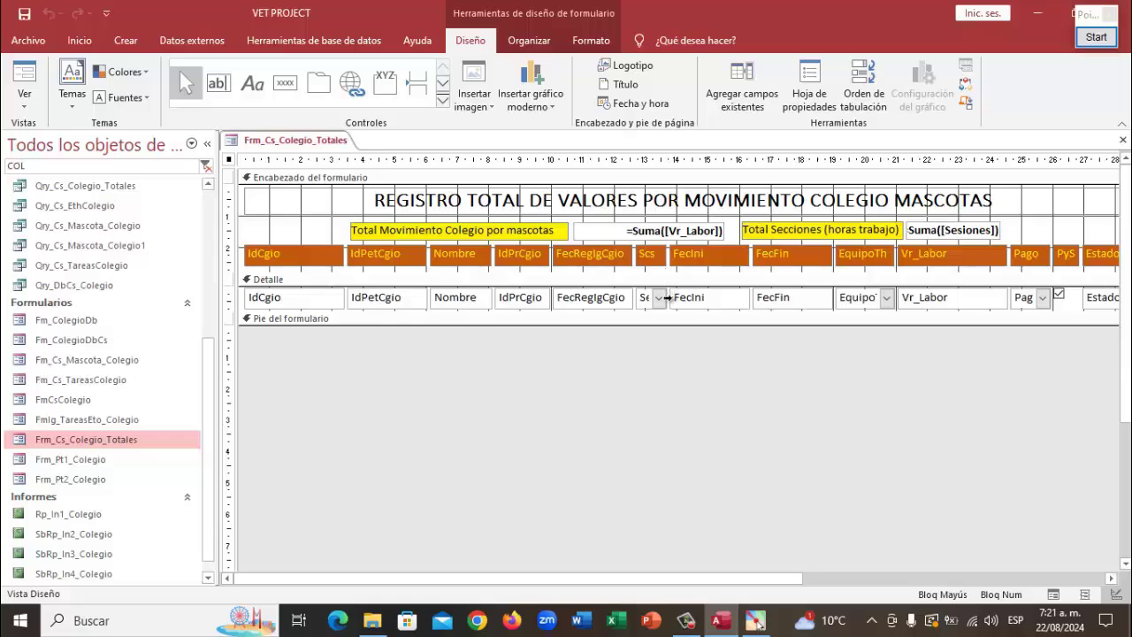
Widen the Sesiones box in the detail row so its name fits
click(663, 298)
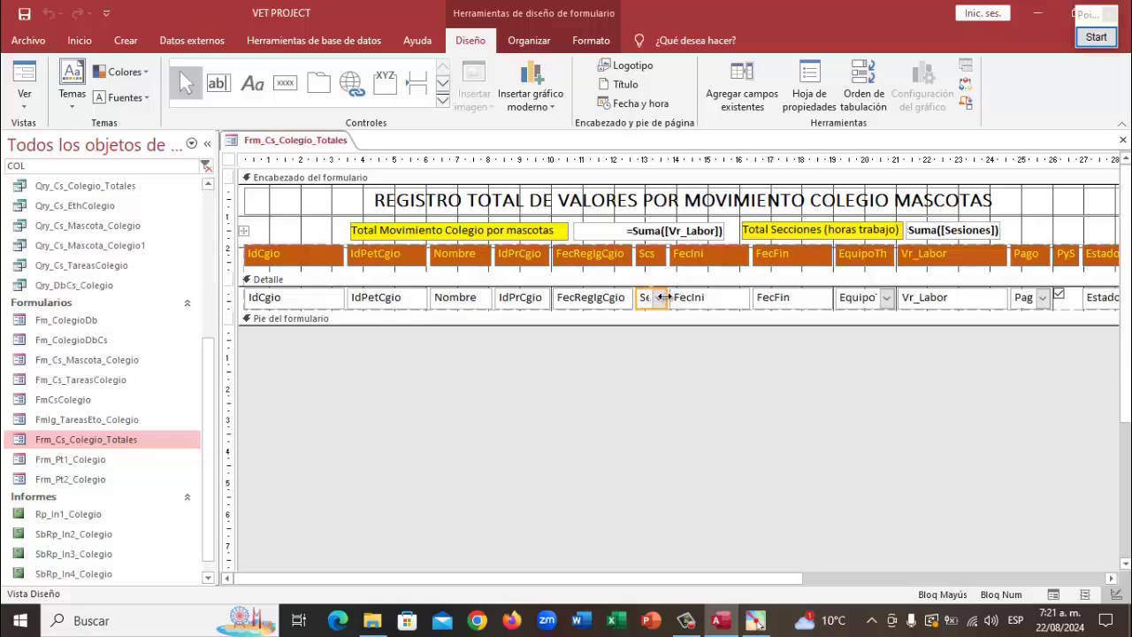
drag(664, 297, 670, 297)
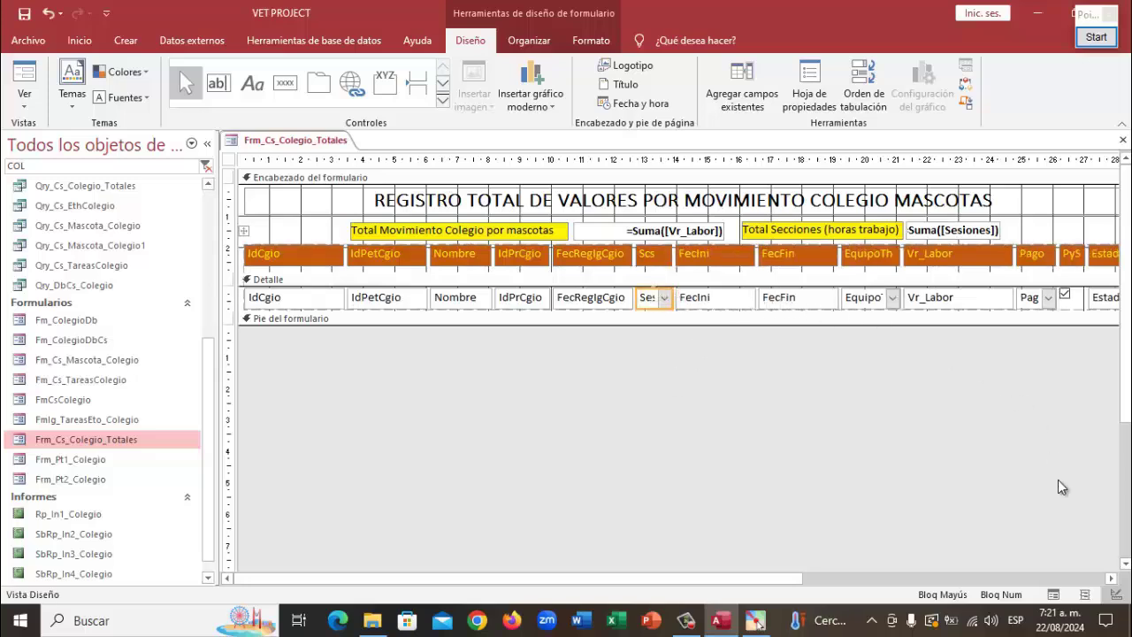
click(1111, 578)
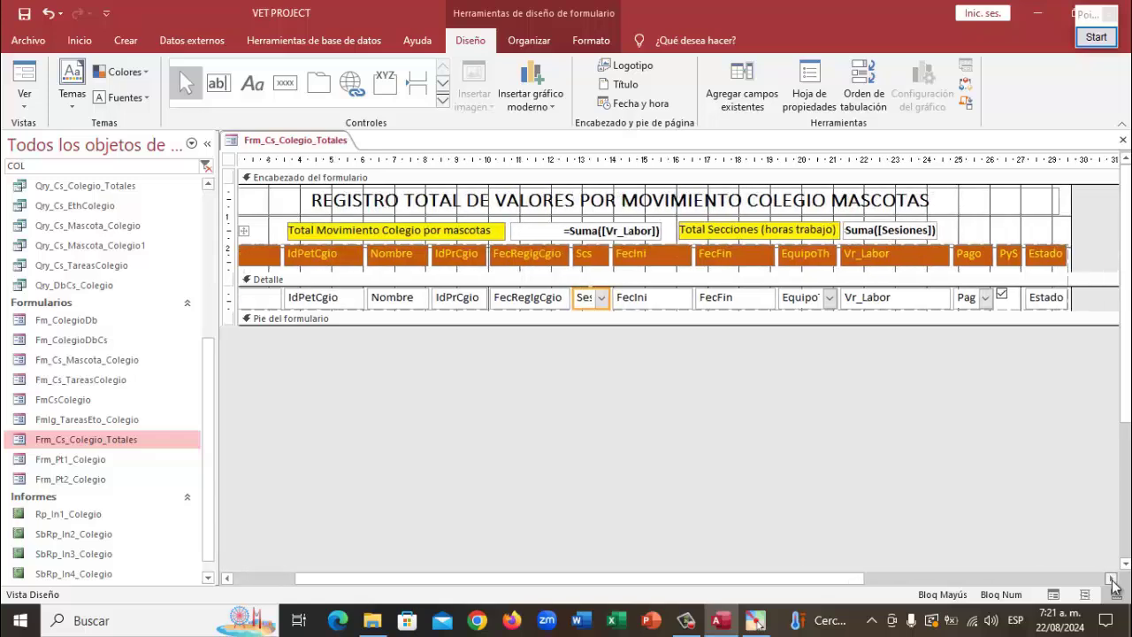
click(1112, 577)
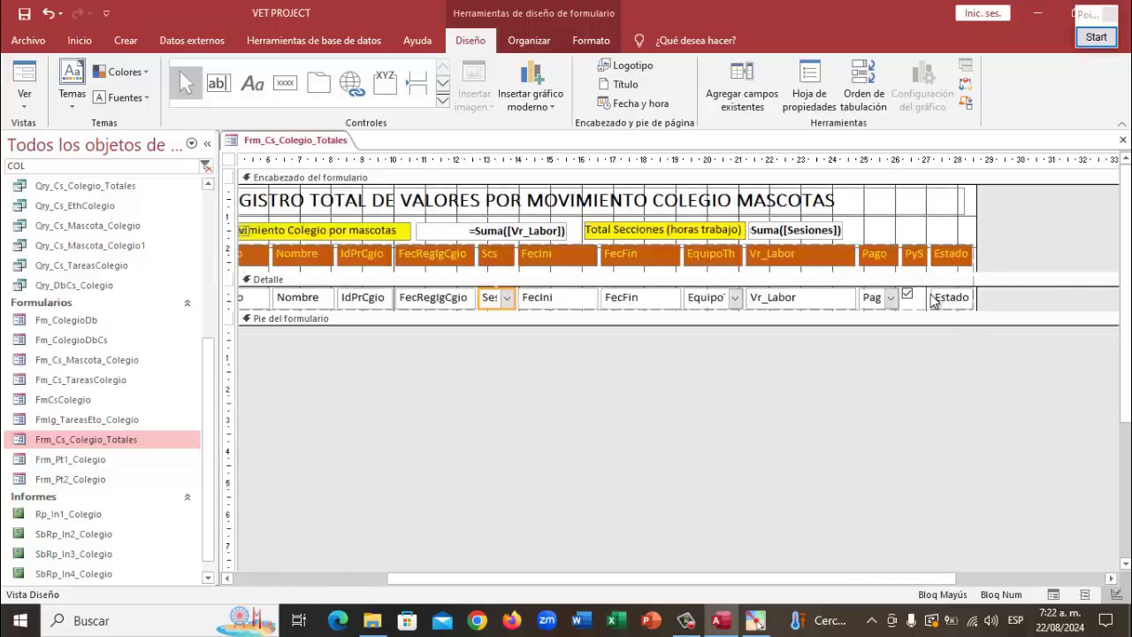
Right-align the Vr_Labor text box and its column heading
click(804, 298)
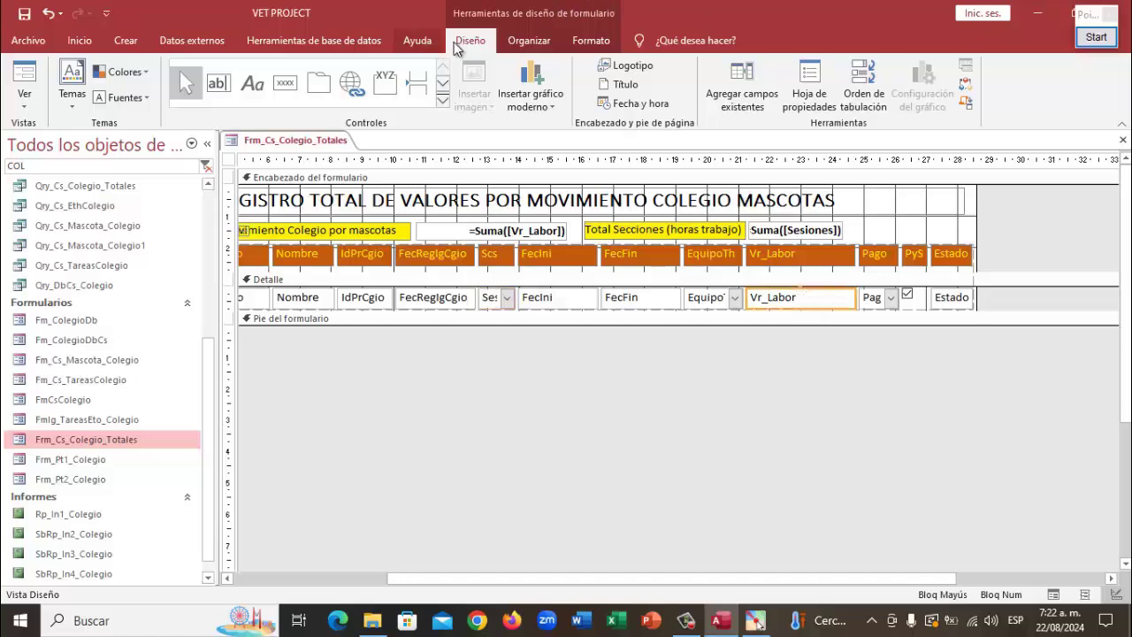
click(588, 41)
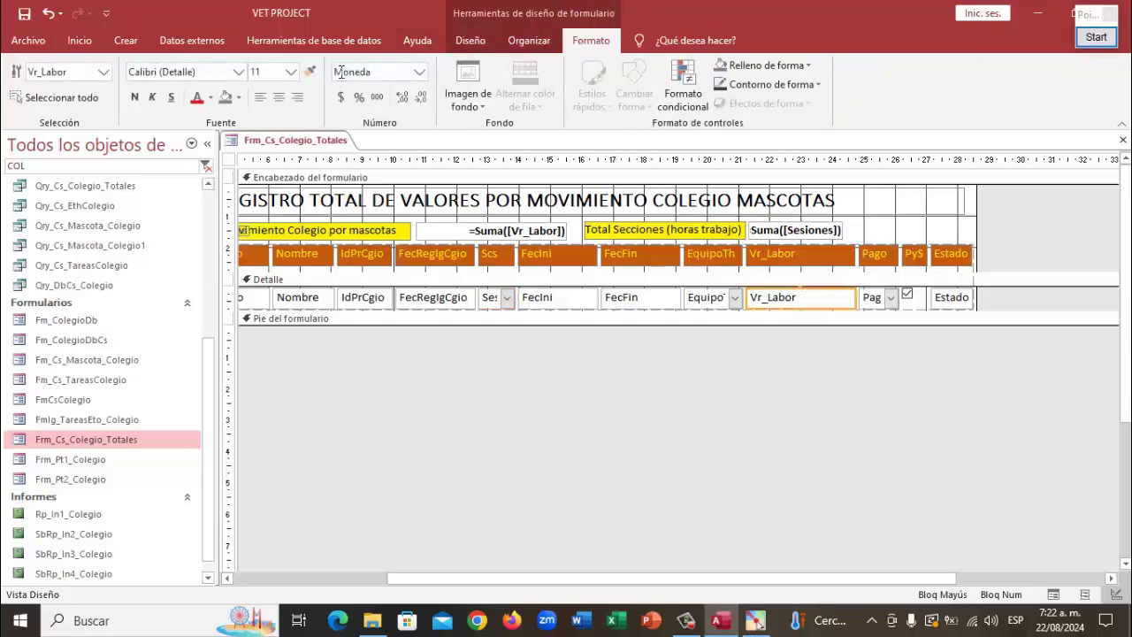
click(299, 98)
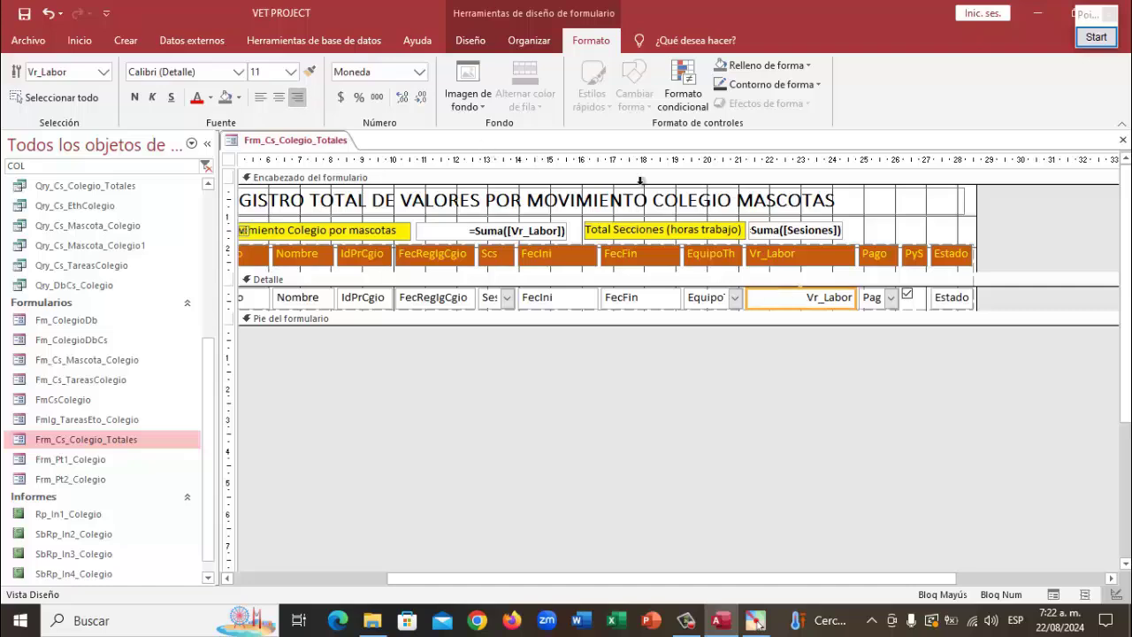
click(802, 252)
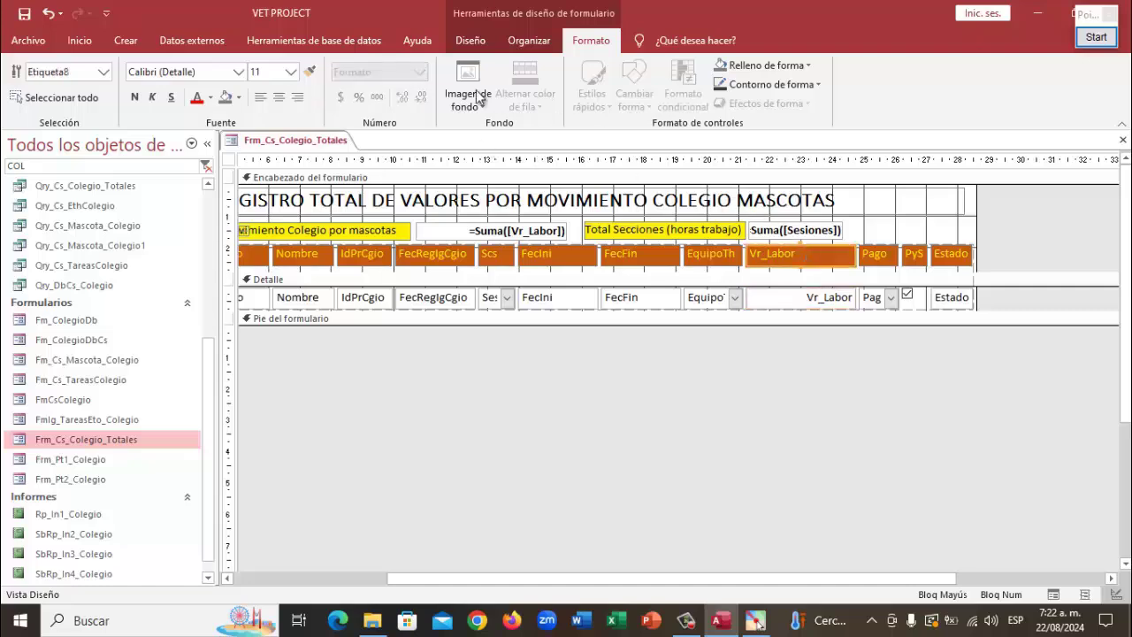
click(298, 97)
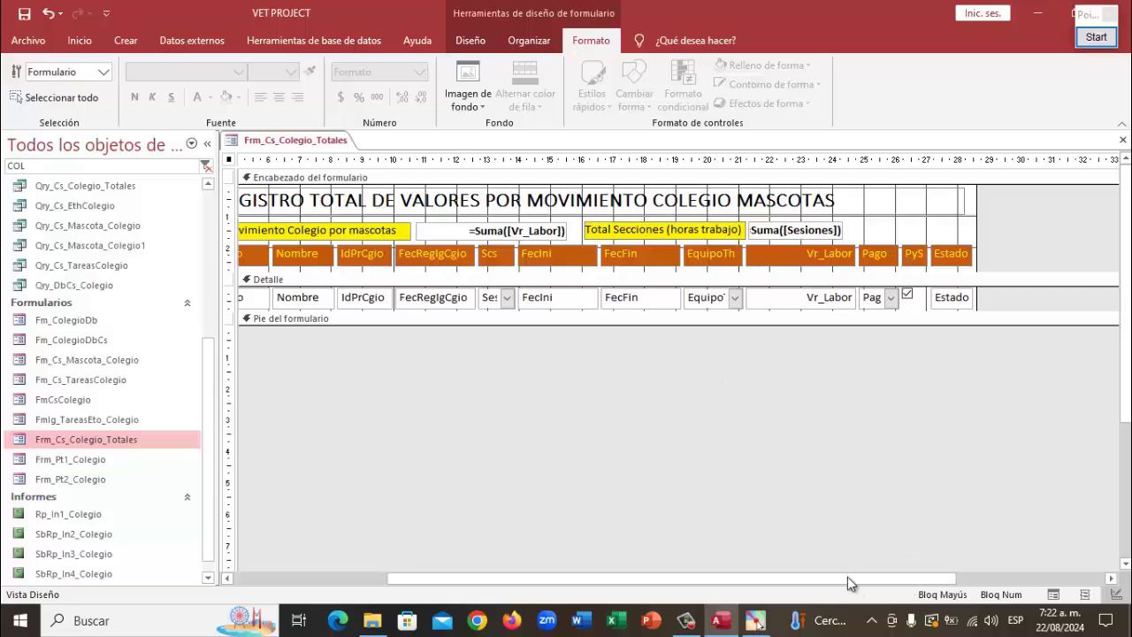
Select the header totals labels and boxes and reposition them together
drag(847, 577, 691, 577)
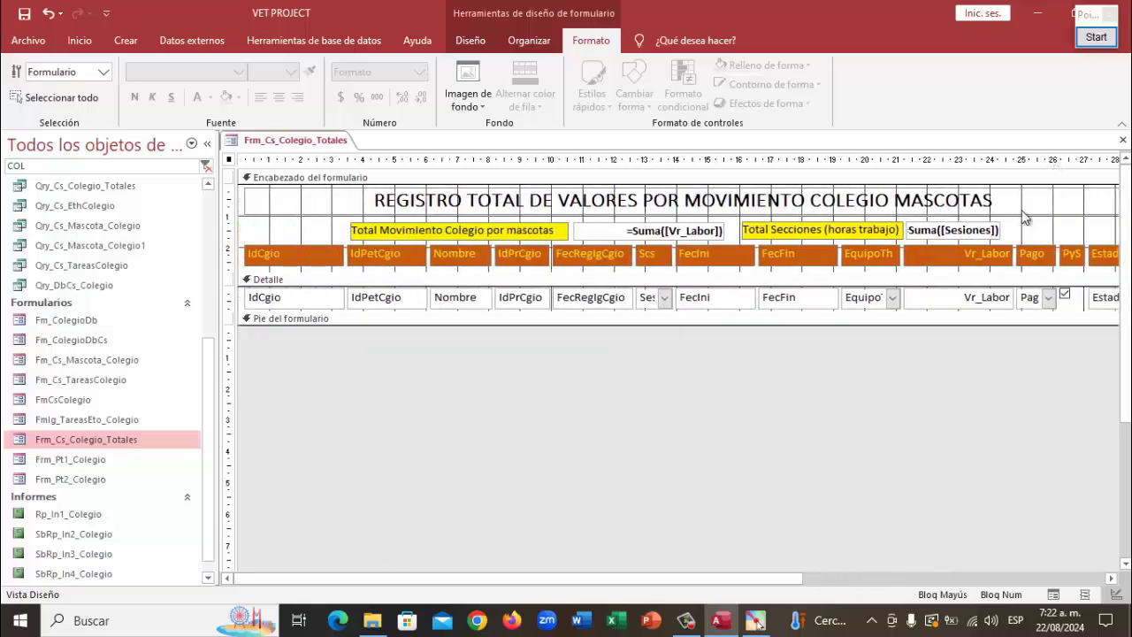
drag(1023, 229, 337, 231)
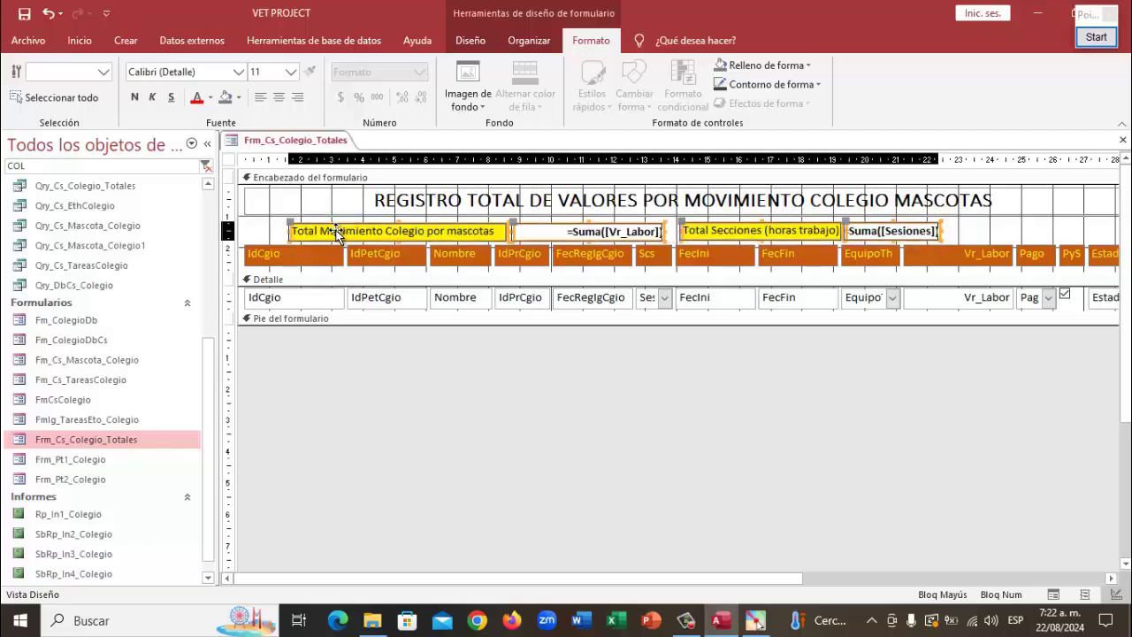
key(ctrl+z)
key(ctrl+z)
key(ctrl+z)
key(ctrl+z)
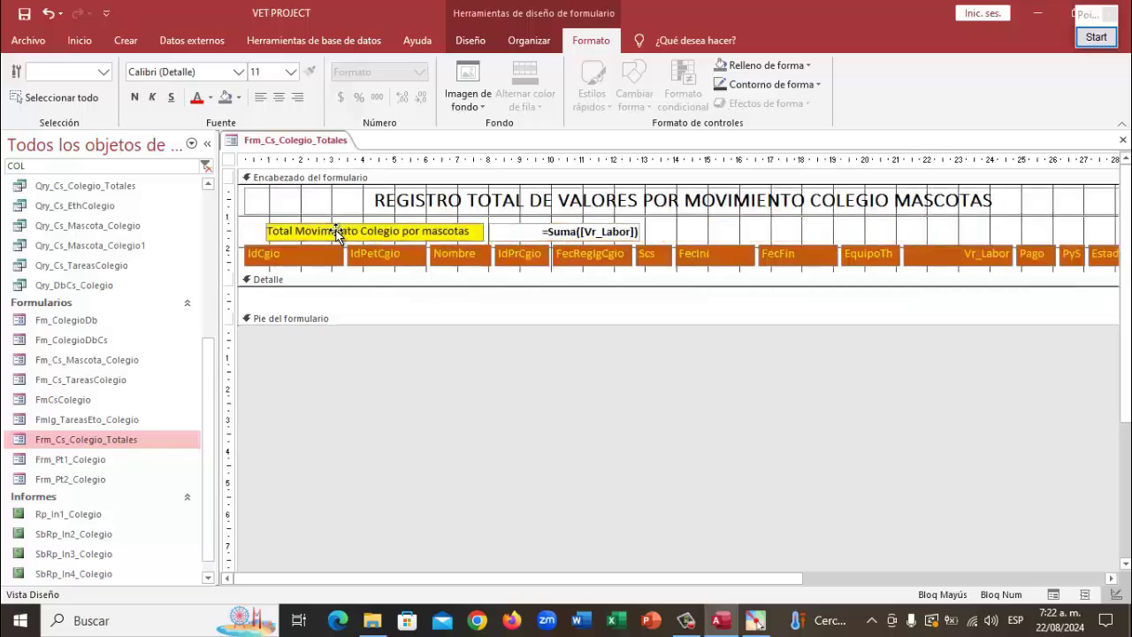
key(ctrl+y)
key(ctrl+y)
key(ctrl+y)
key(ctrl+y)
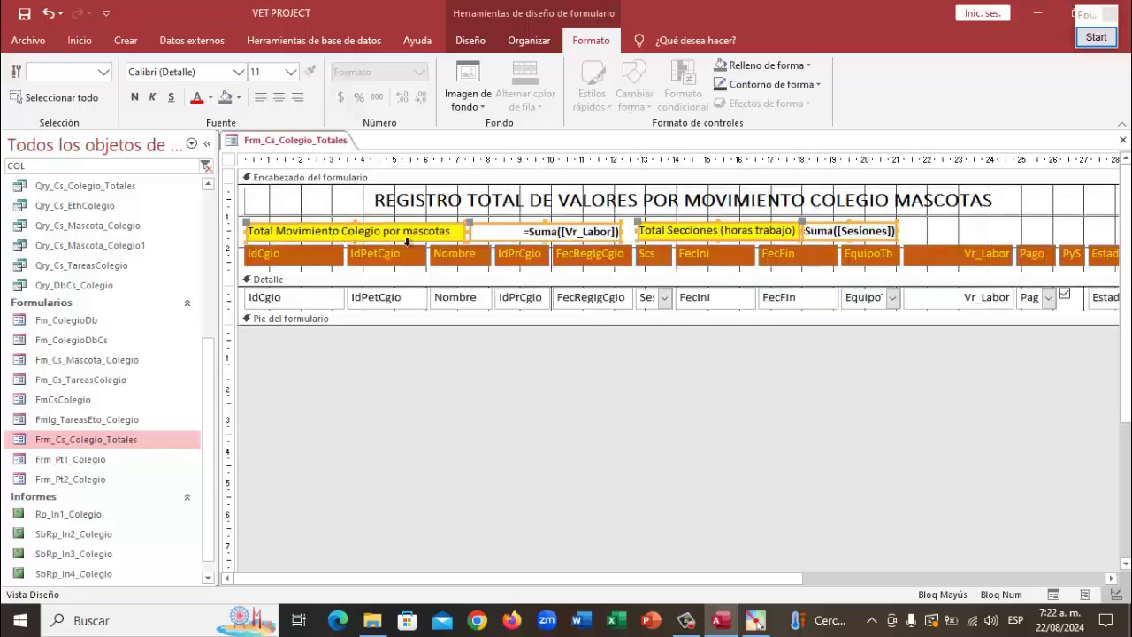
click(881, 447)
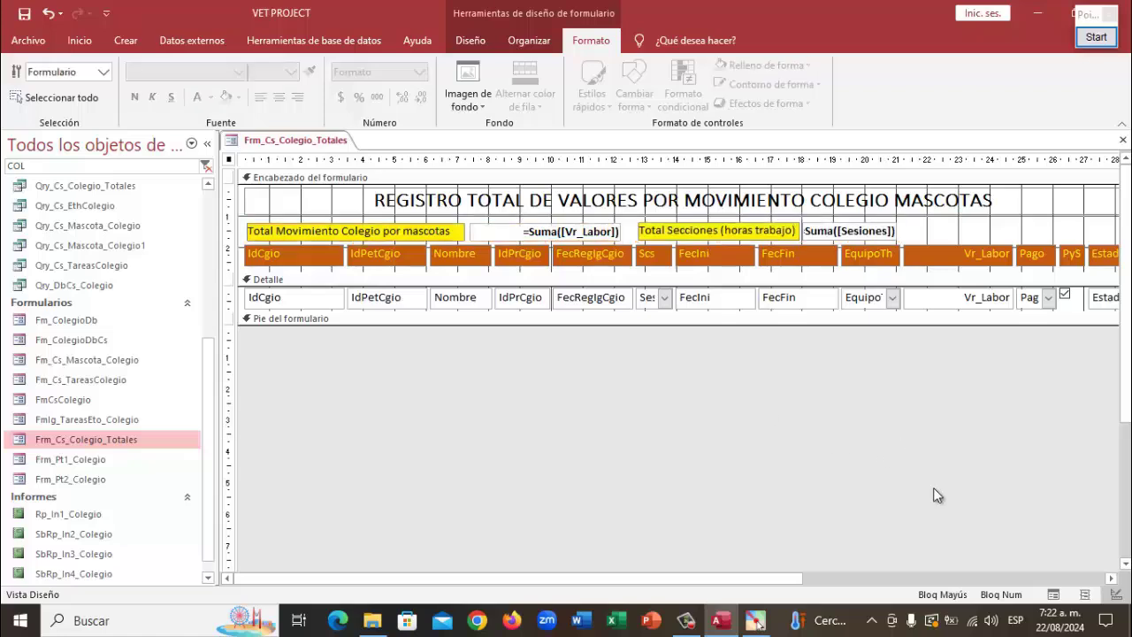
drag(783, 575, 871, 575)
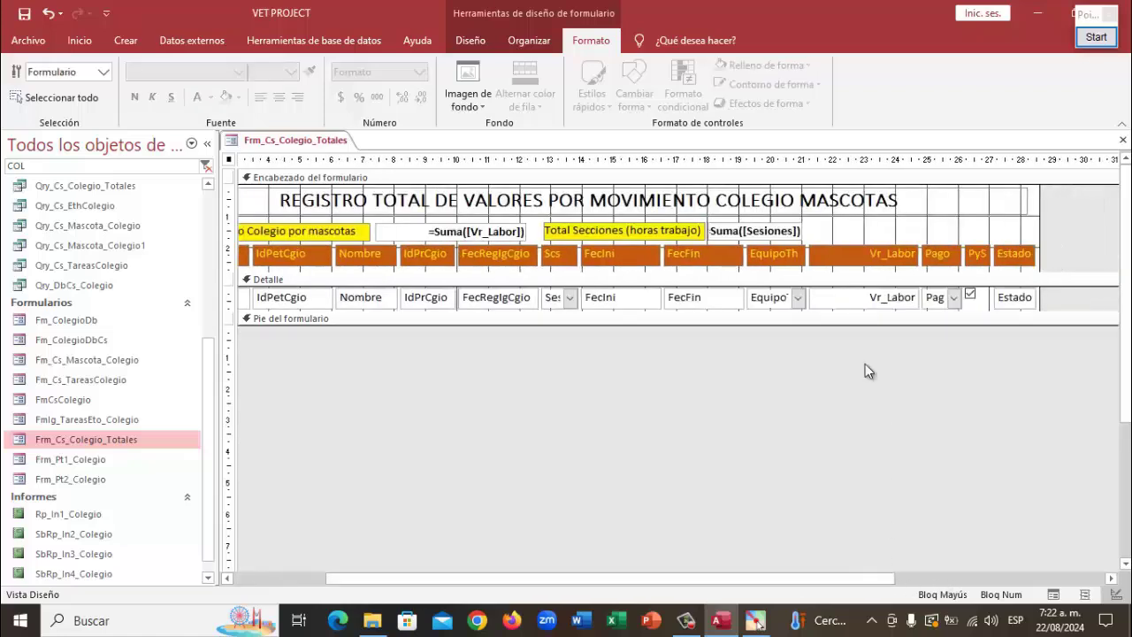
click(466, 40)
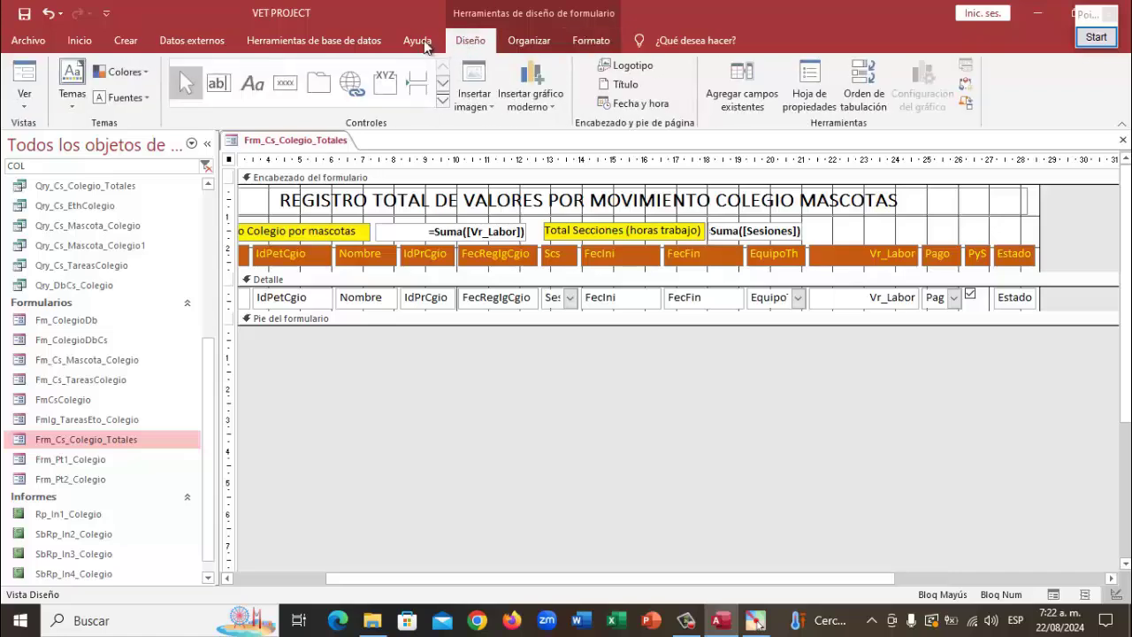
Add a new text box after Suma([Sesiones]) in the header, stacked and nudged right
click(219, 86)
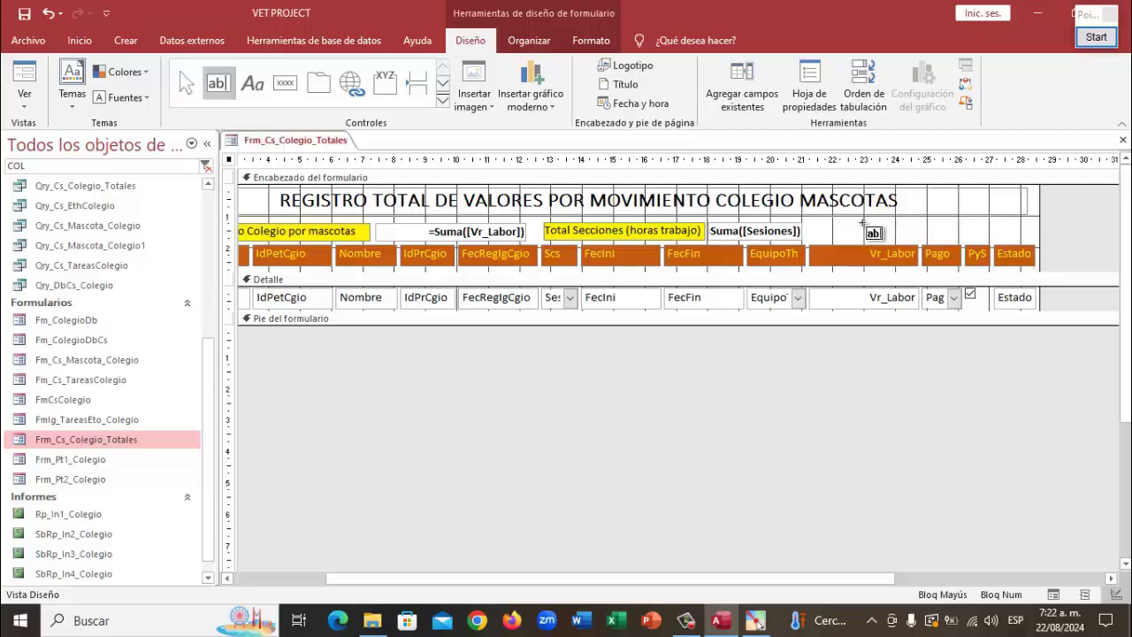
drag(861, 223, 956, 241)
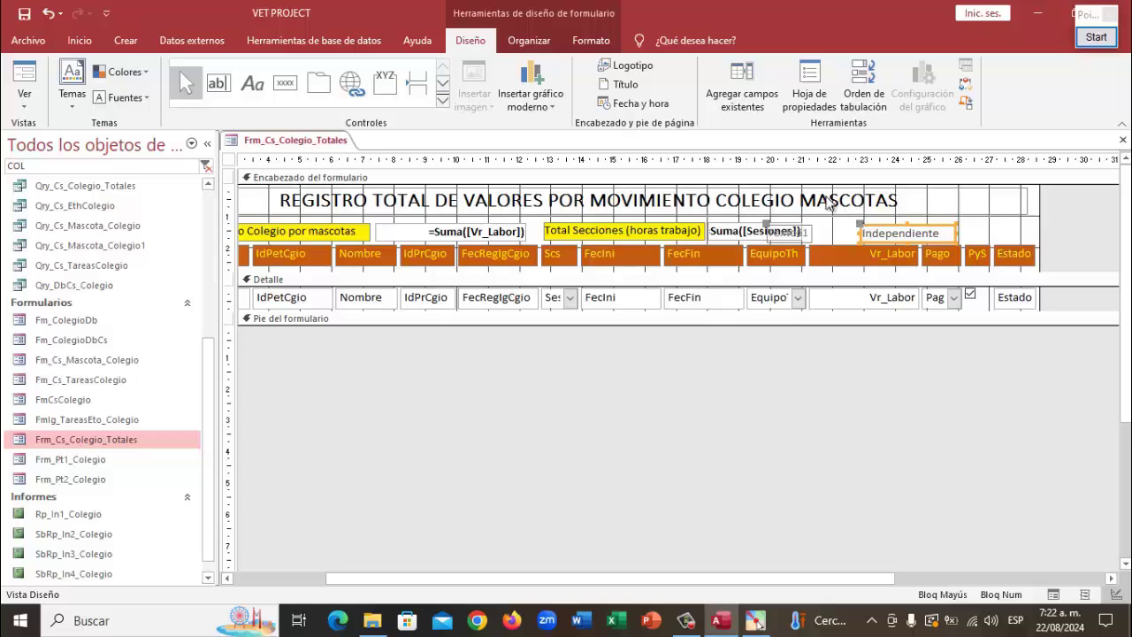
click(527, 40)
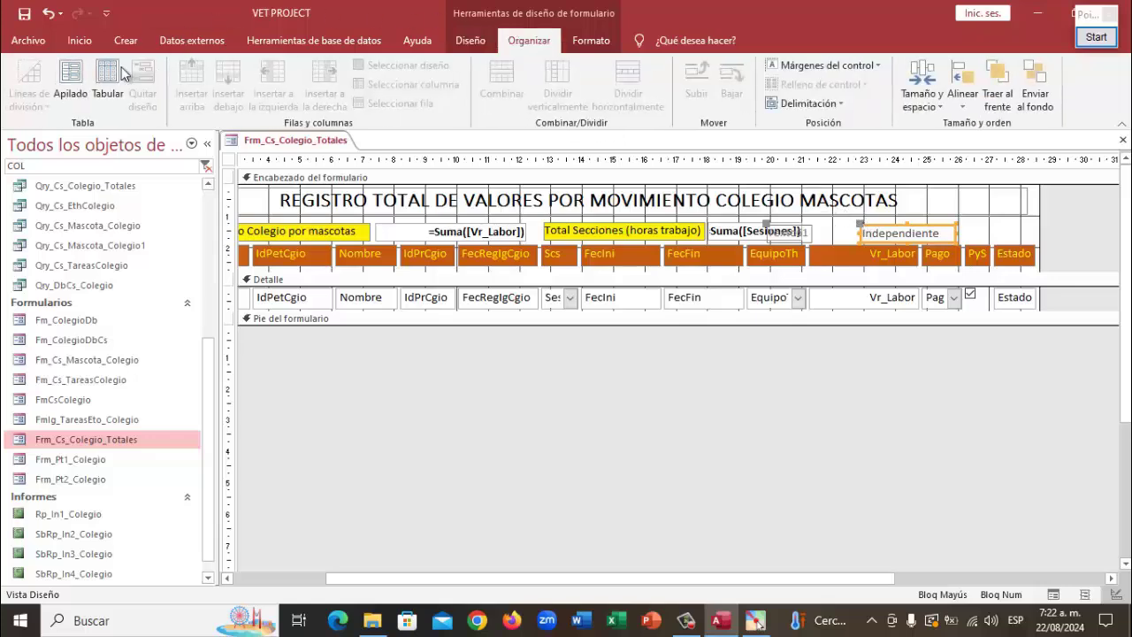
click(71, 85)
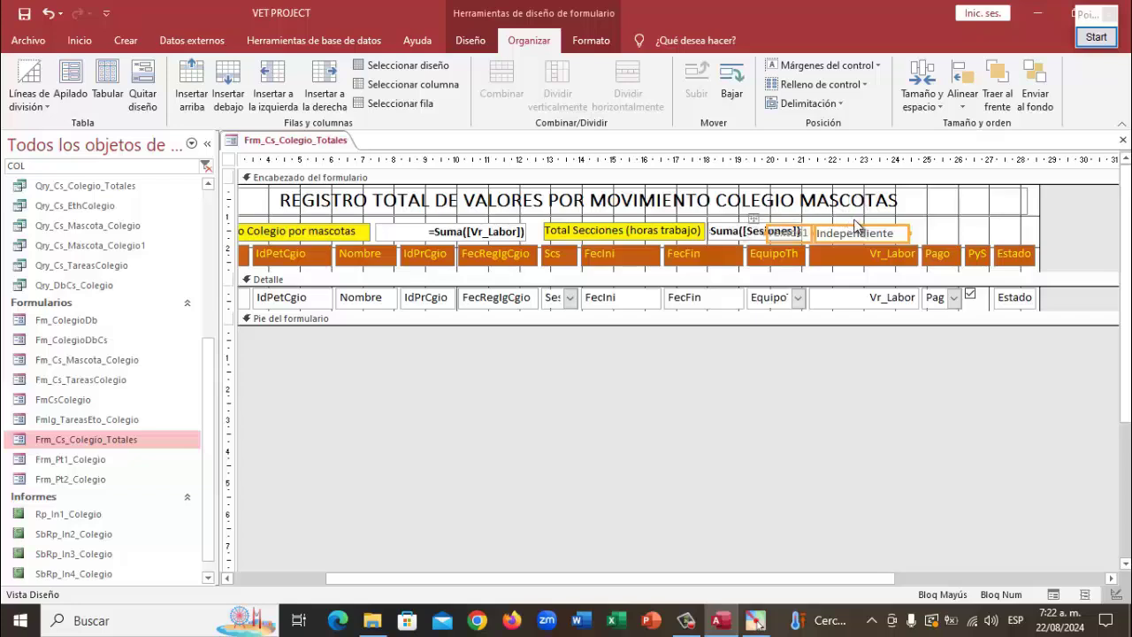
key(Right)
key(Right)
key(Right)
key(Right)
key(Right)
key(Right)
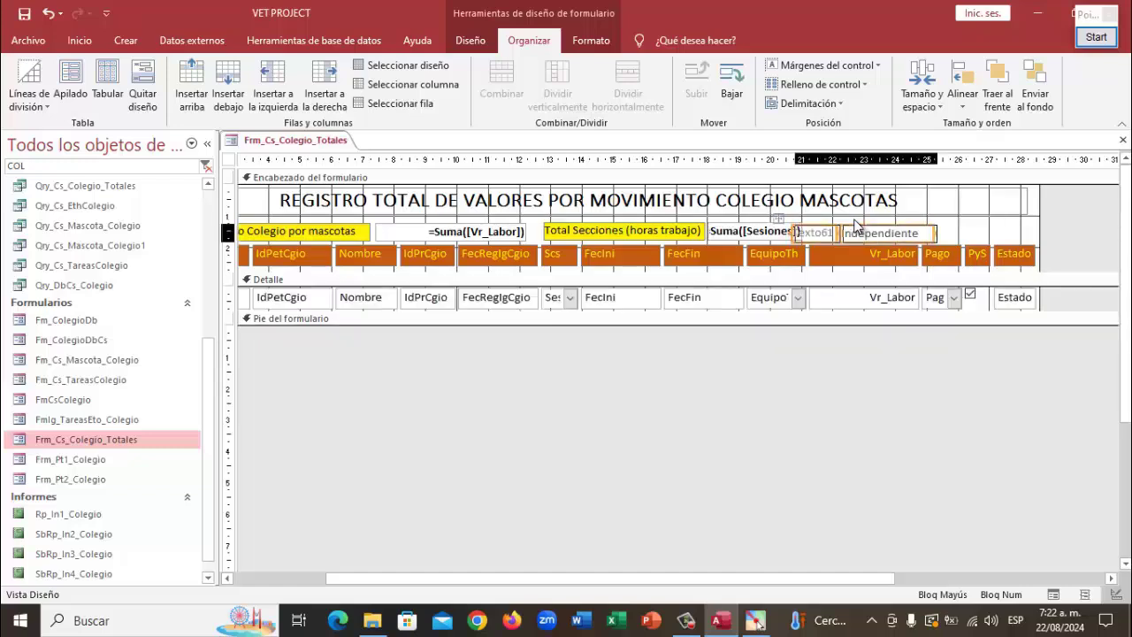
key(Right)
key(Right)
key(Right)
key(Right)
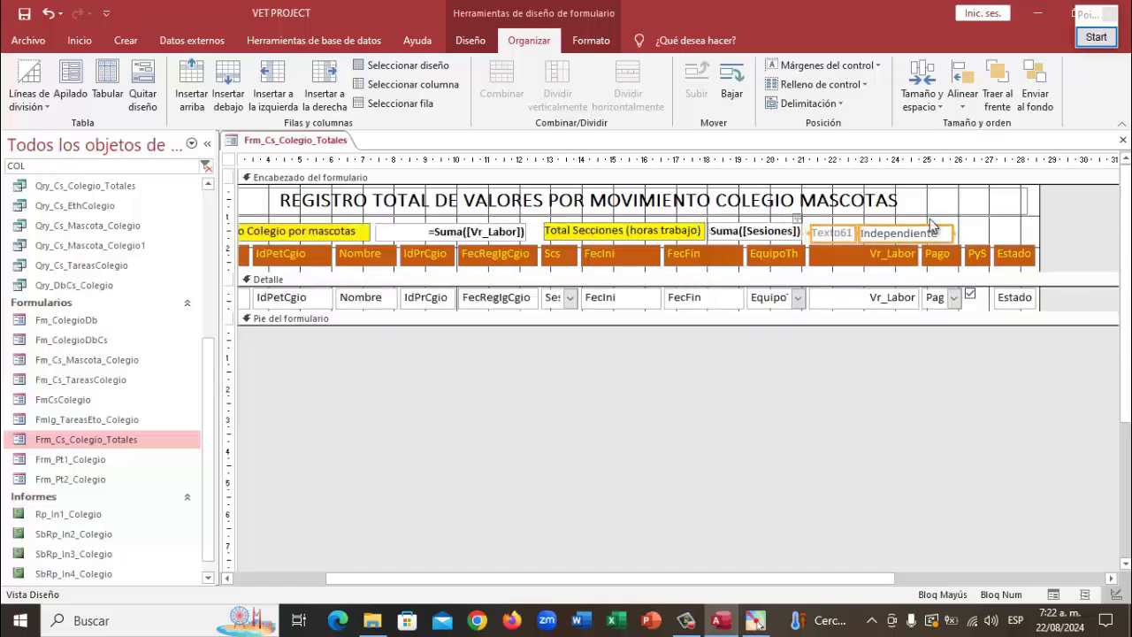
Rename the Texto61 label to 'Total Servicios'
click(1075, 221)
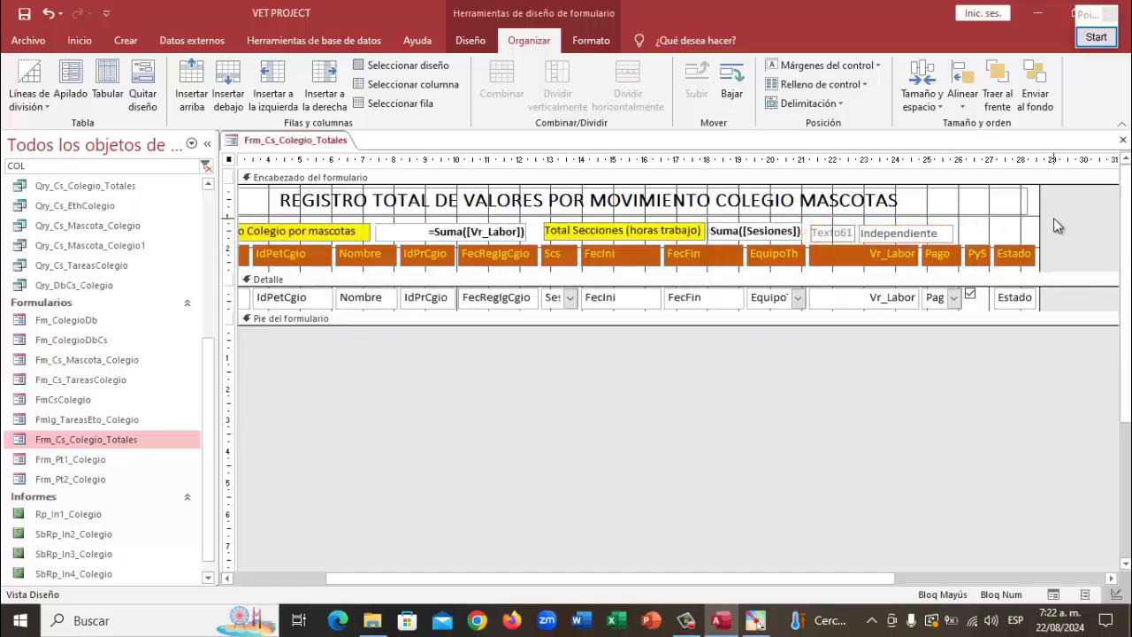
click(837, 231)
double_click(836, 232)
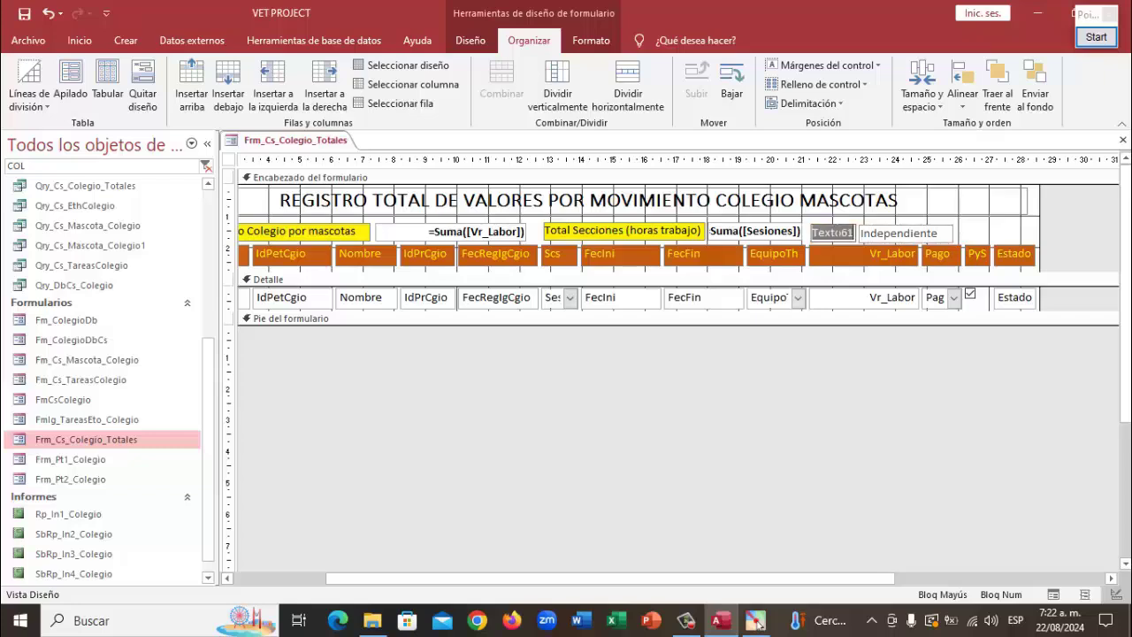
text(t)
text(t)
text(T)
key(Caps_Lock)
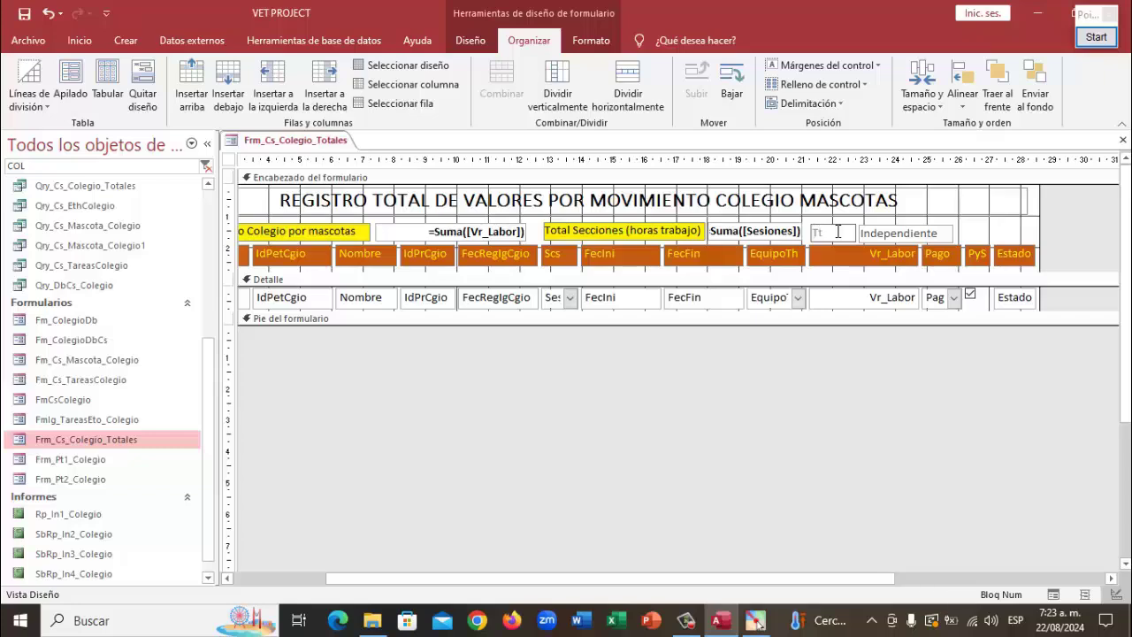
text(t Servicios)
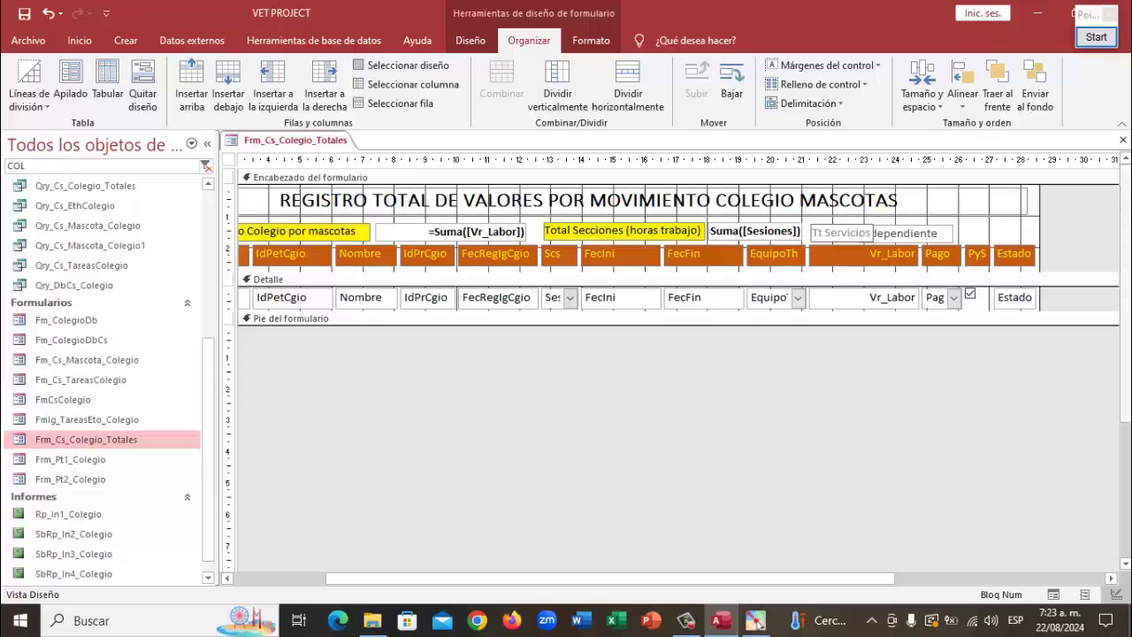
click(1073, 229)
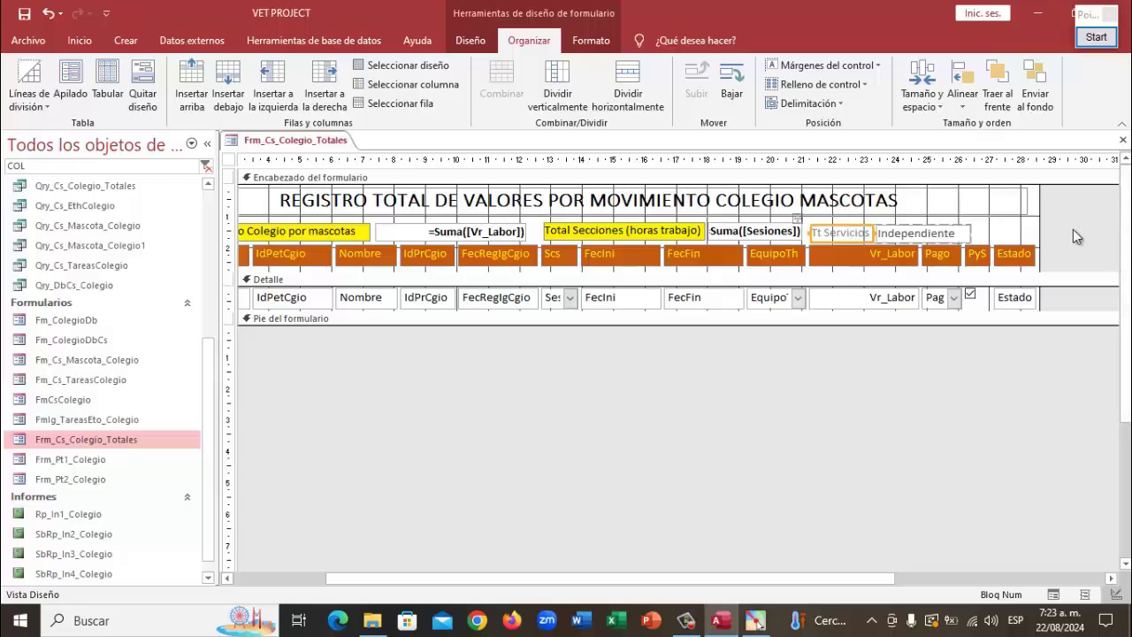
click(836, 239)
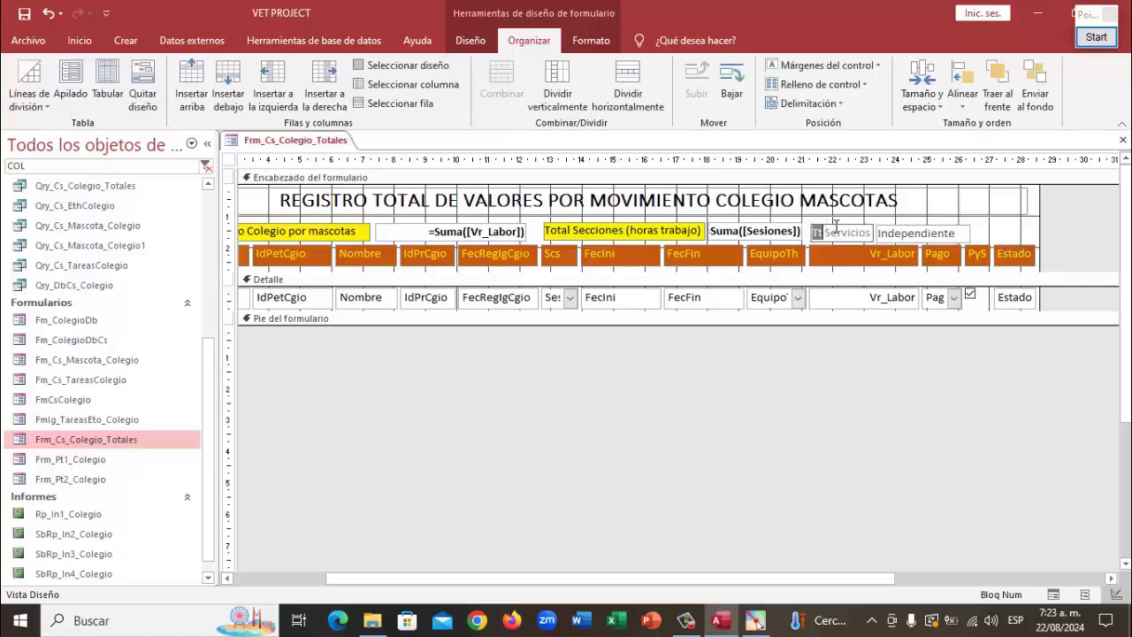
text(Total)
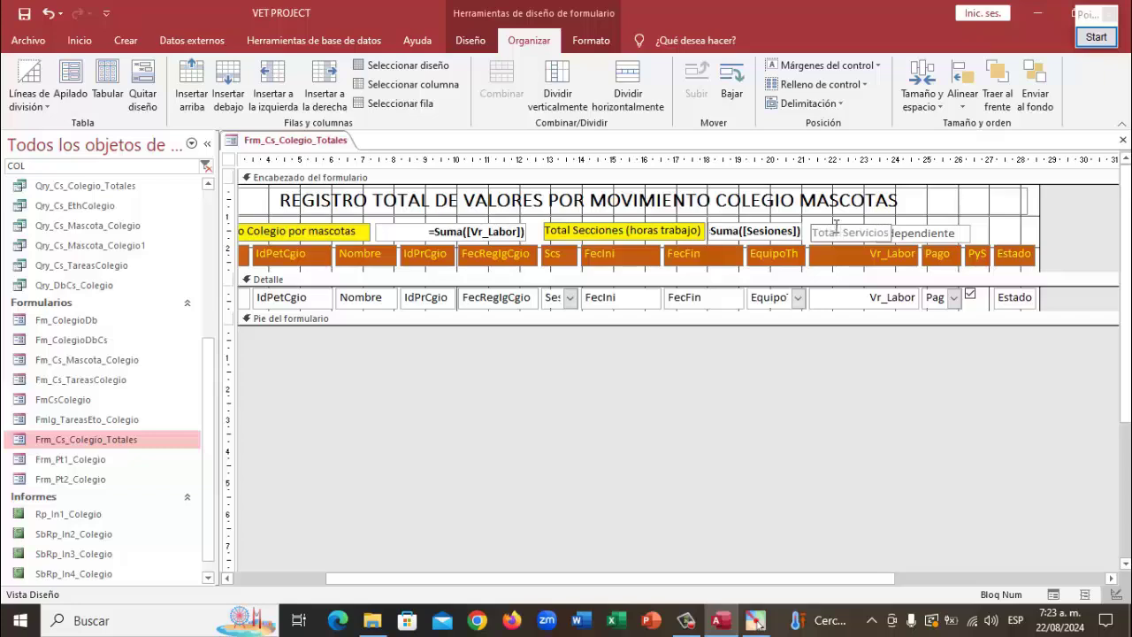
click(1083, 232)
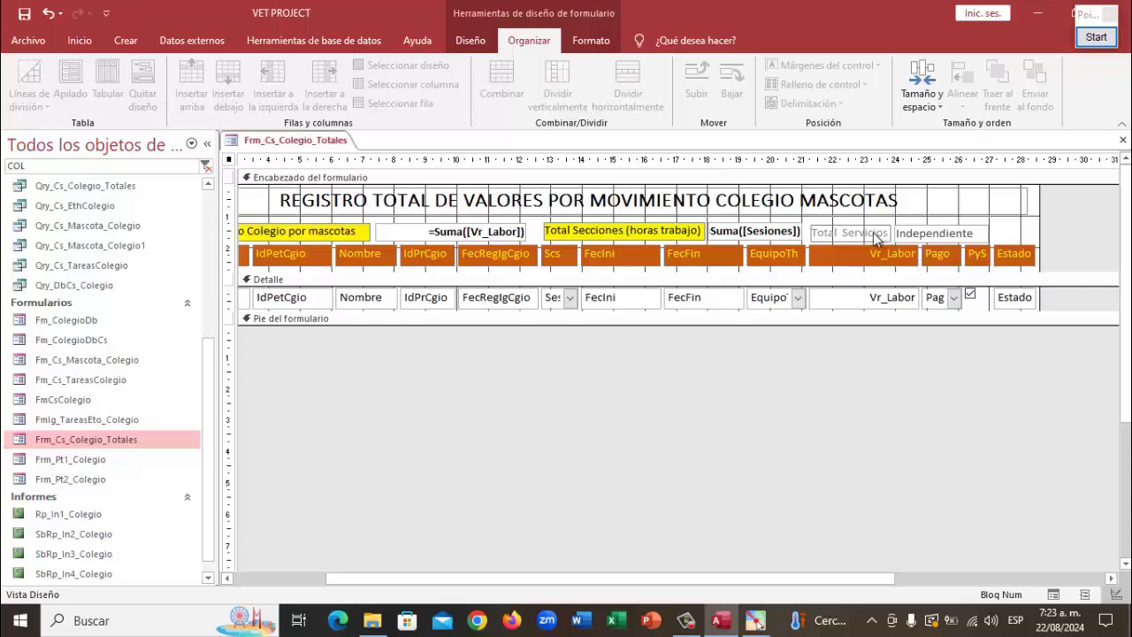
Copy the Total Secciones label's yellow format onto Total Servicios
click(624, 231)
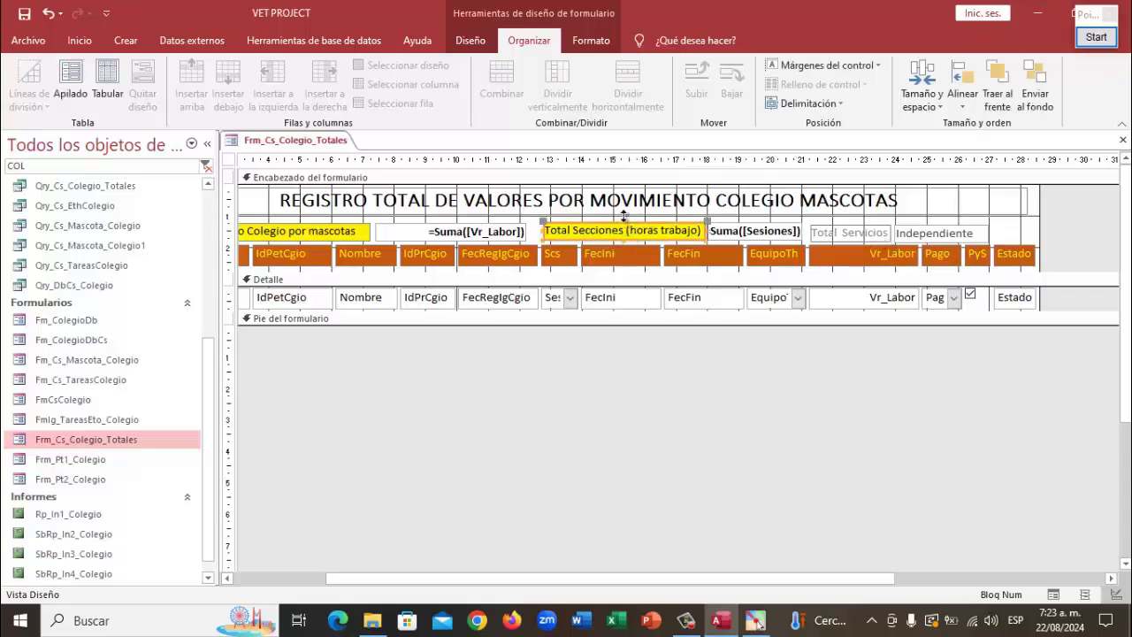
click(572, 39)
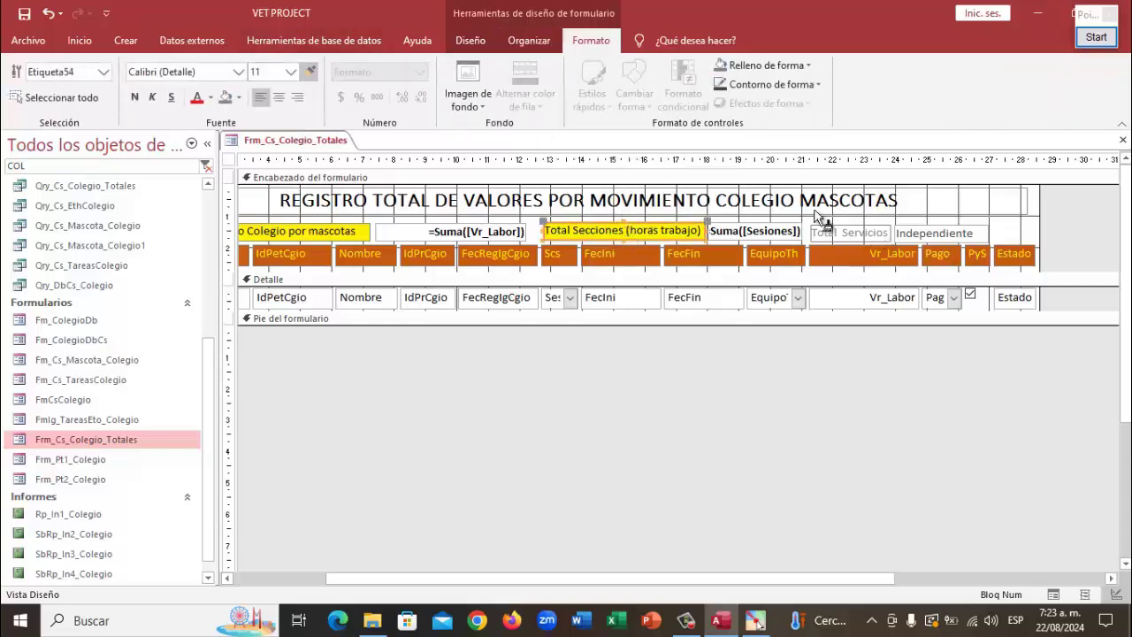
click(858, 233)
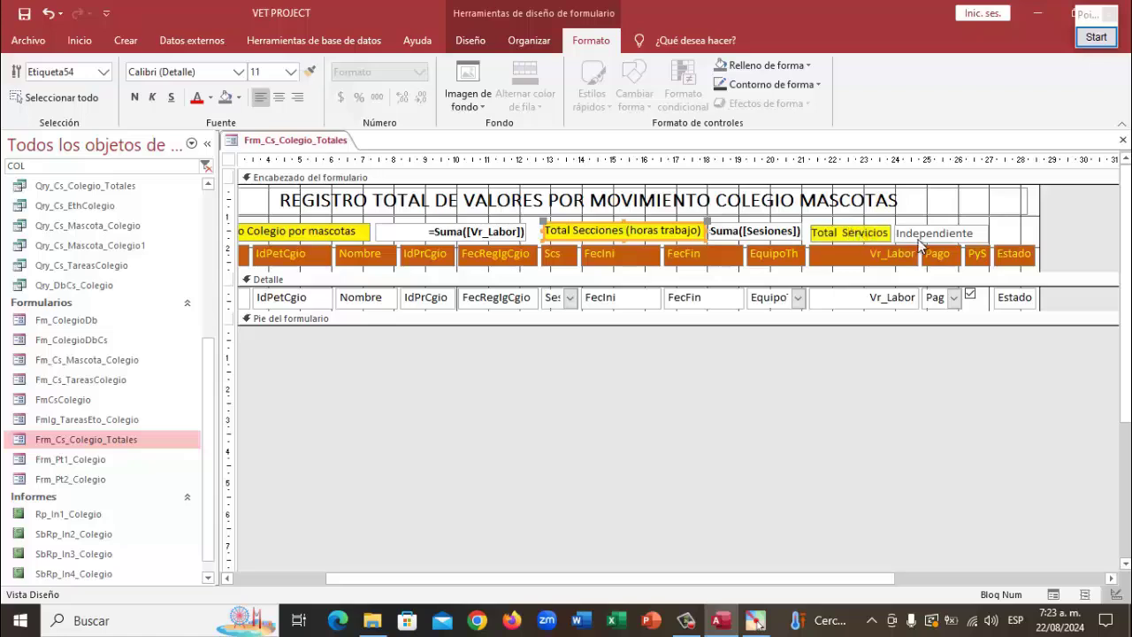
Copy Suma([Sesiones]) bold formatting onto the Independiente box
click(759, 231)
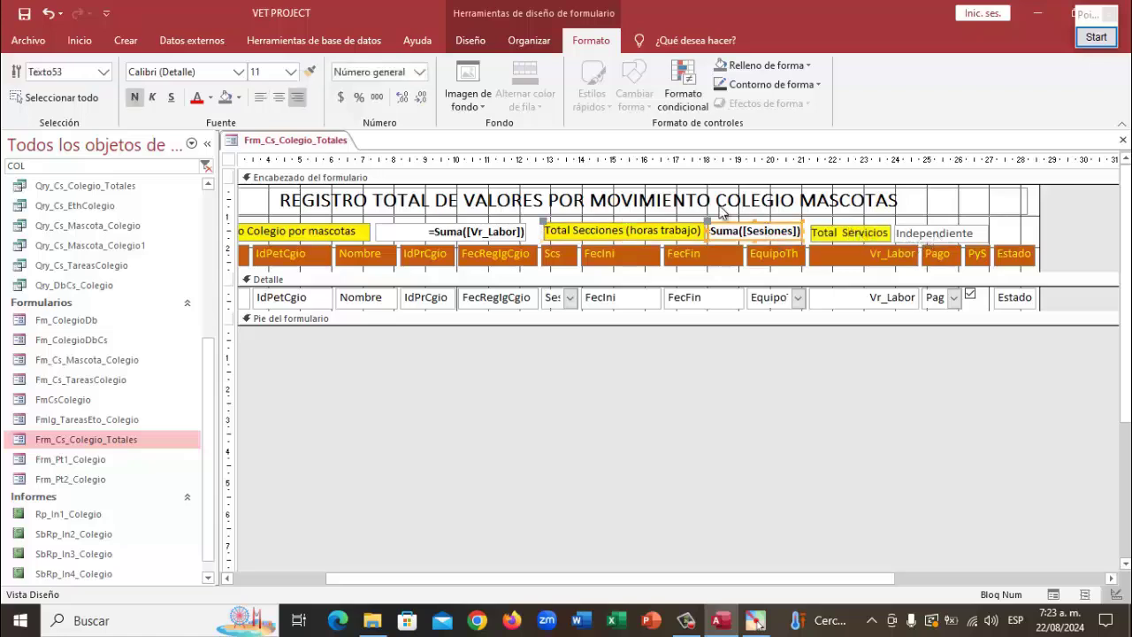
click(310, 73)
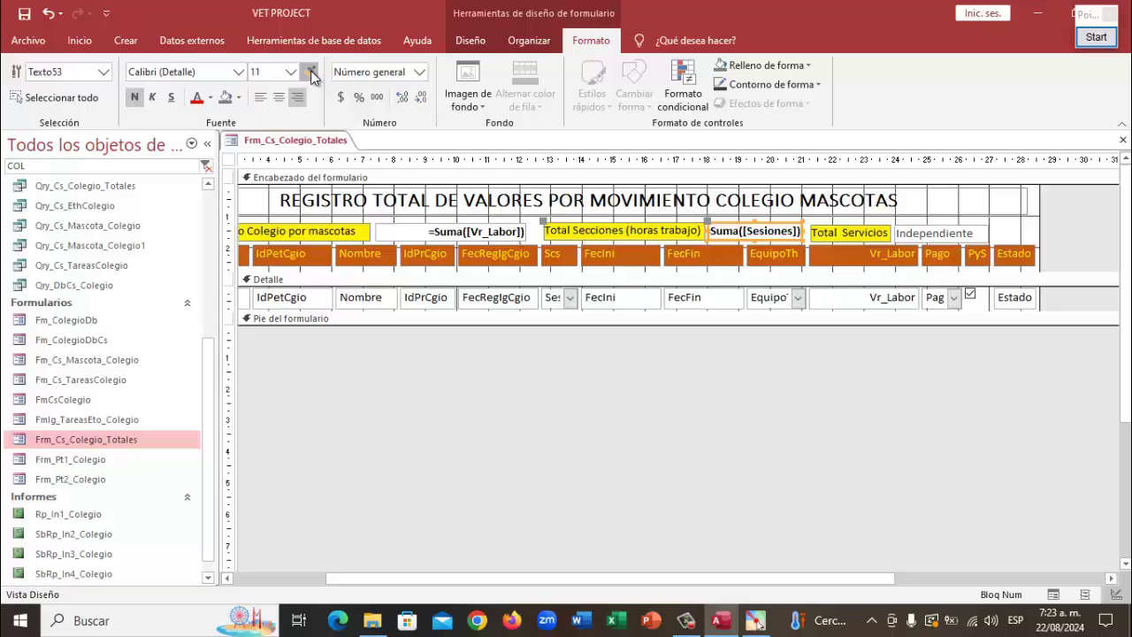
click(945, 237)
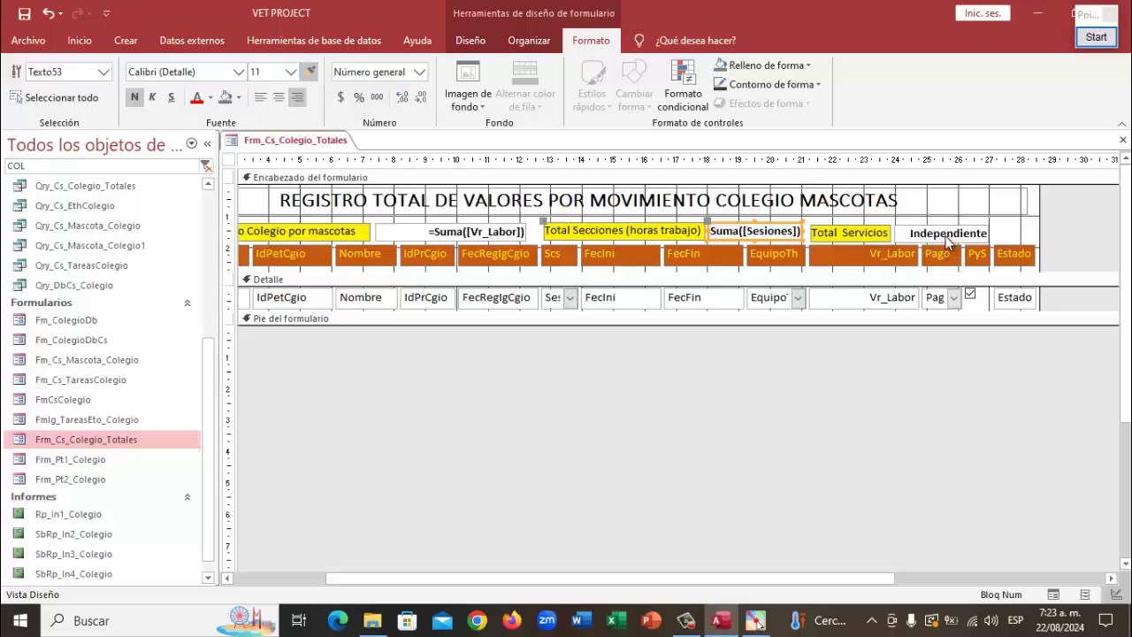
click(1082, 212)
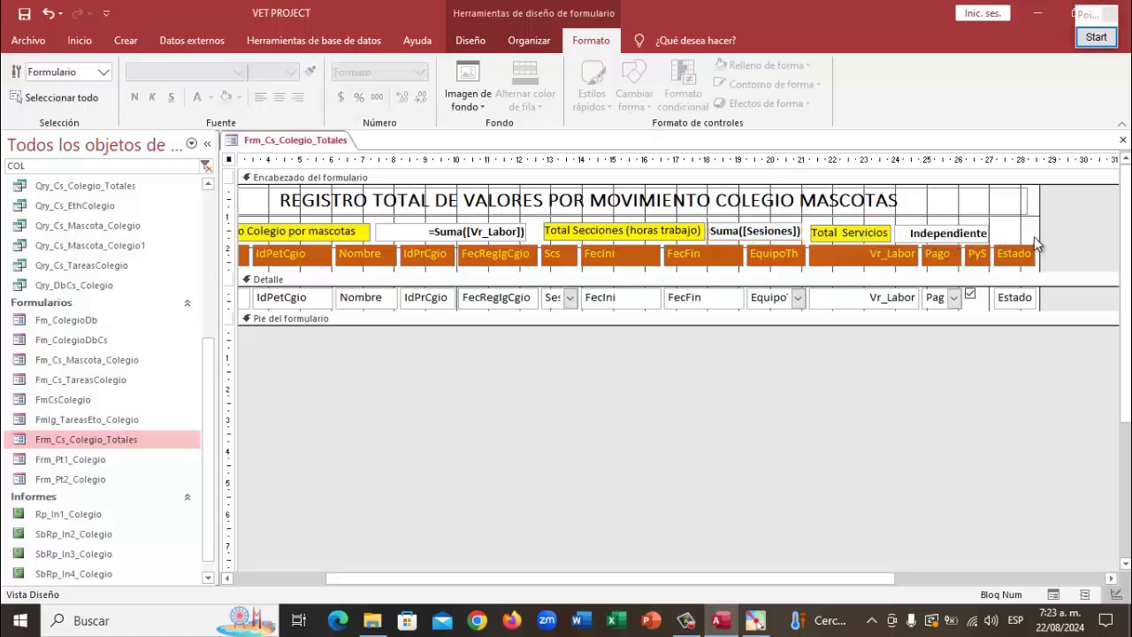
Top-align Suma([Sesiones]), Total Servicios and Independiente, then shift the latter two right
drag(1024, 221, 768, 227)
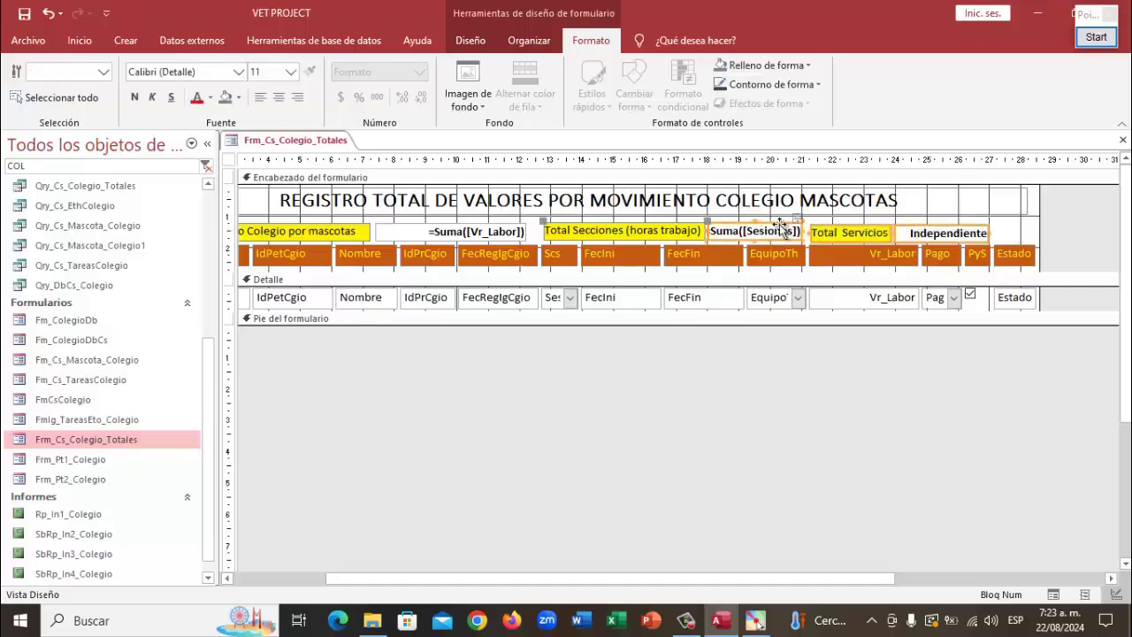
click(529, 39)
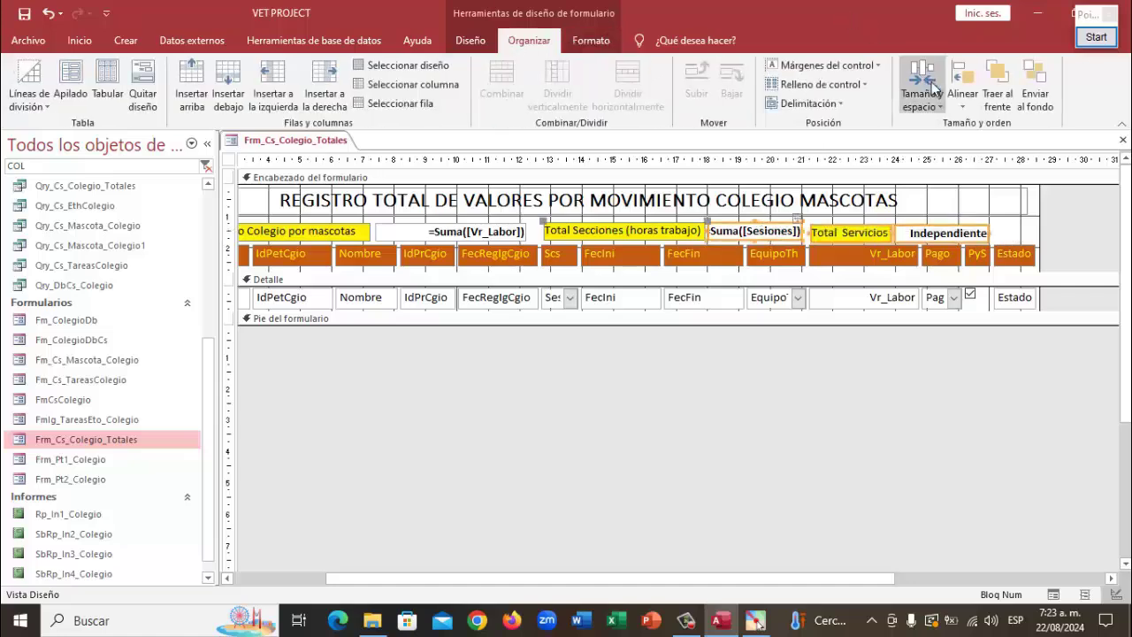
click(963, 105)
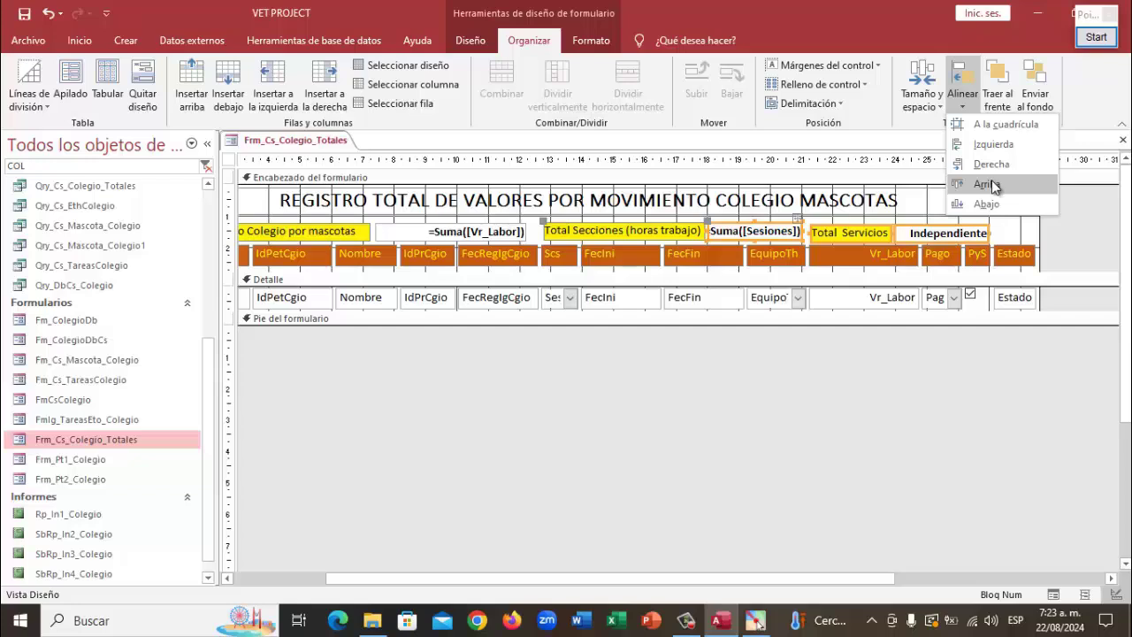
click(988, 184)
click(999, 237)
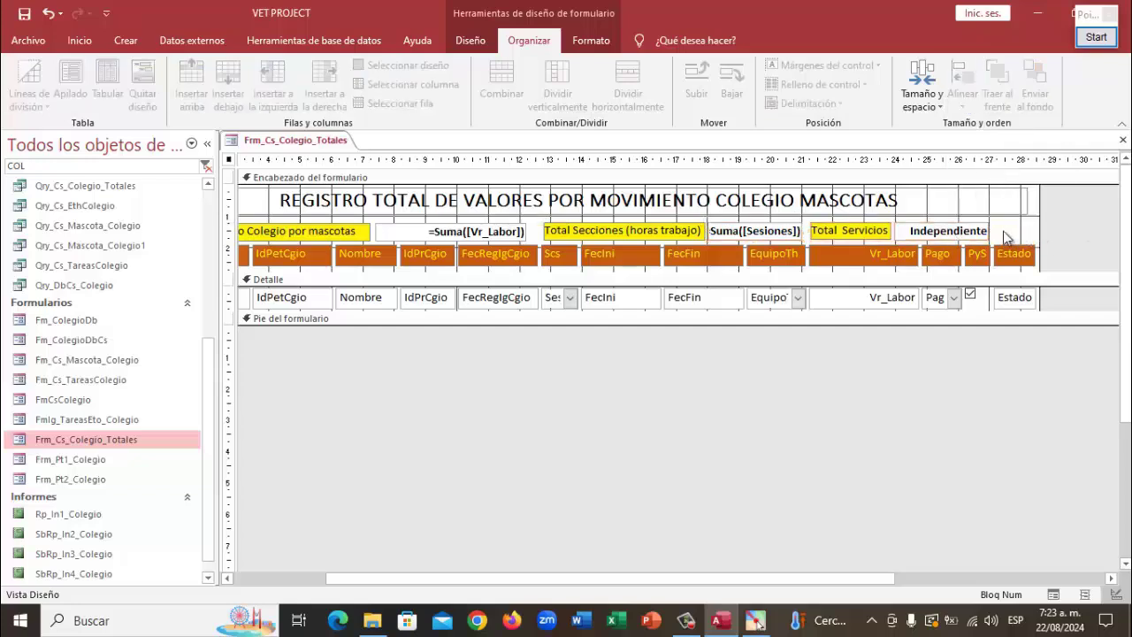
drag(1003, 231, 867, 229)
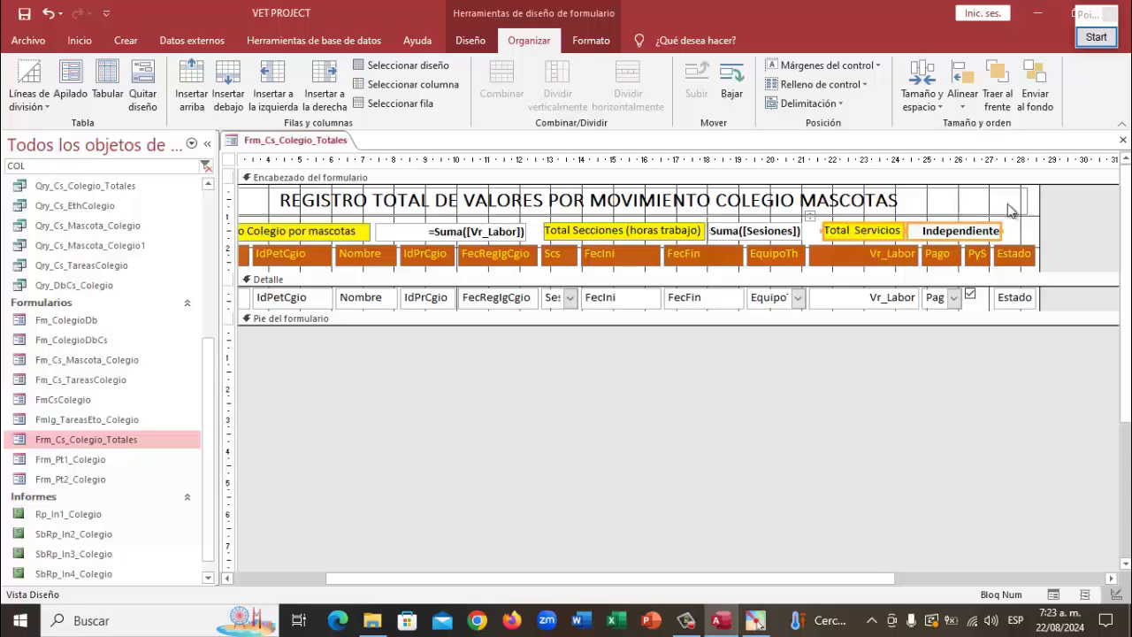
click(1107, 221)
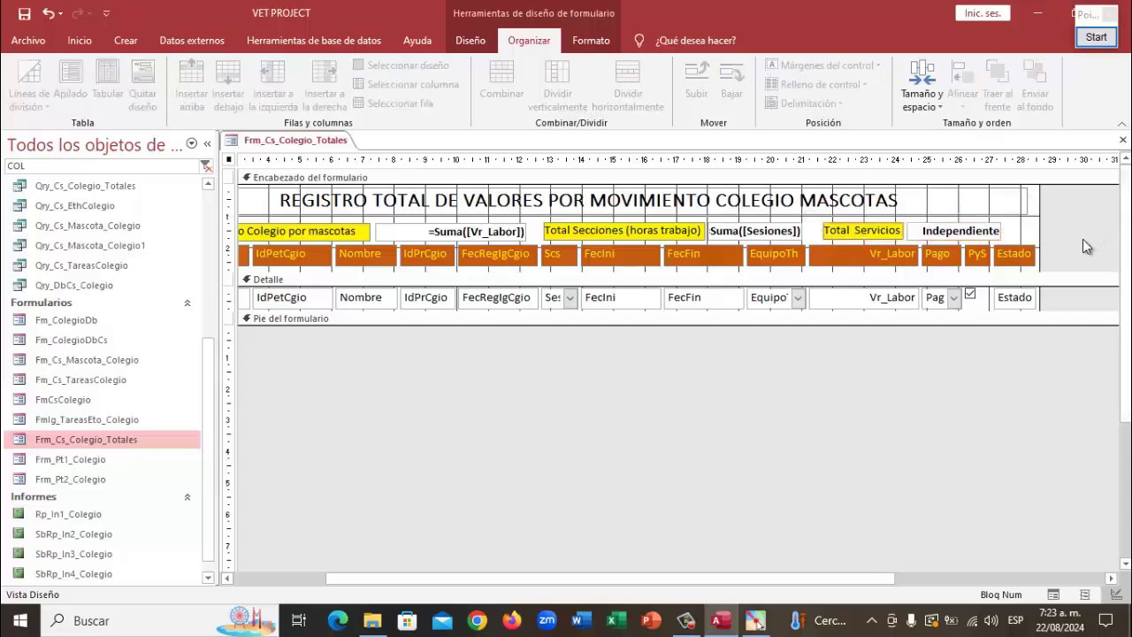
click(961, 233)
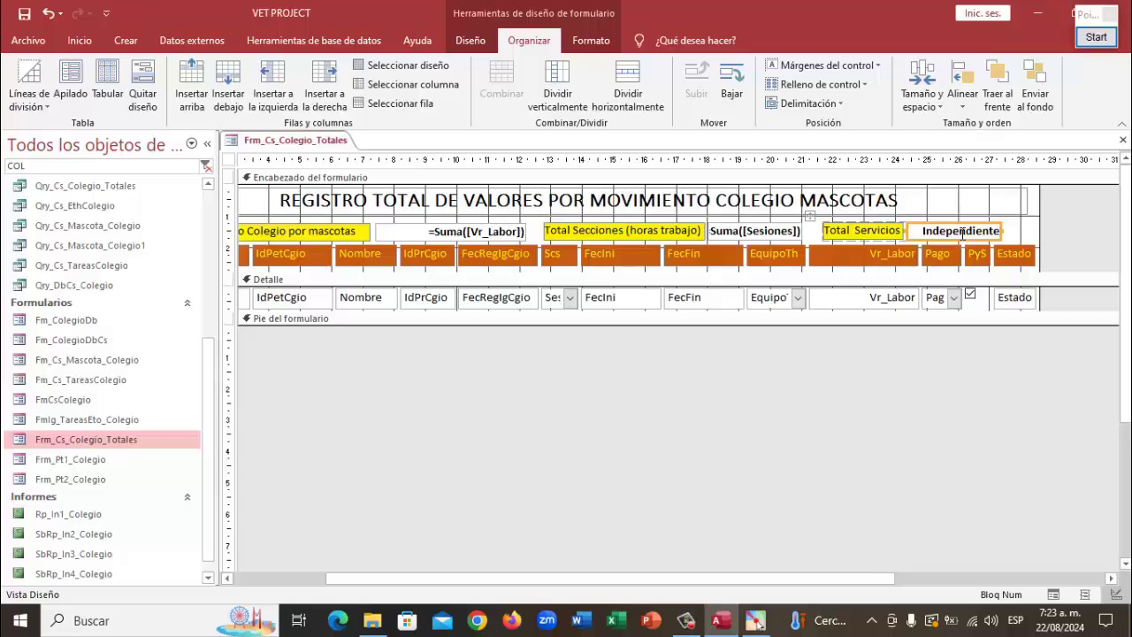
Set the Independiente box's Origen del control to =Cuenta(*) via the expression builder
click(474, 46)
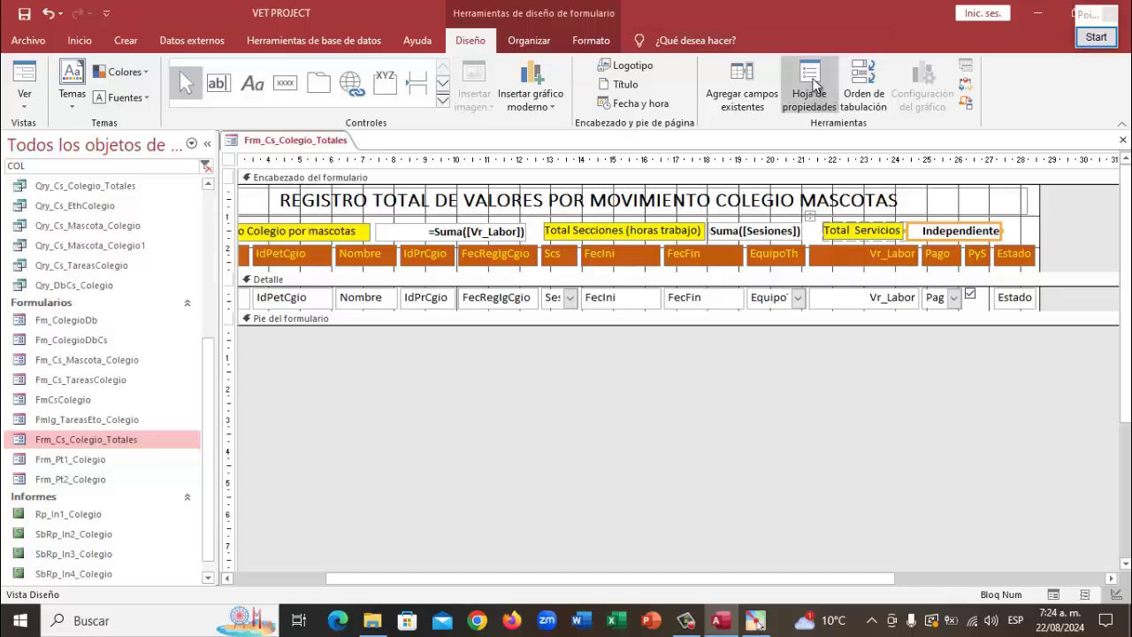
click(811, 84)
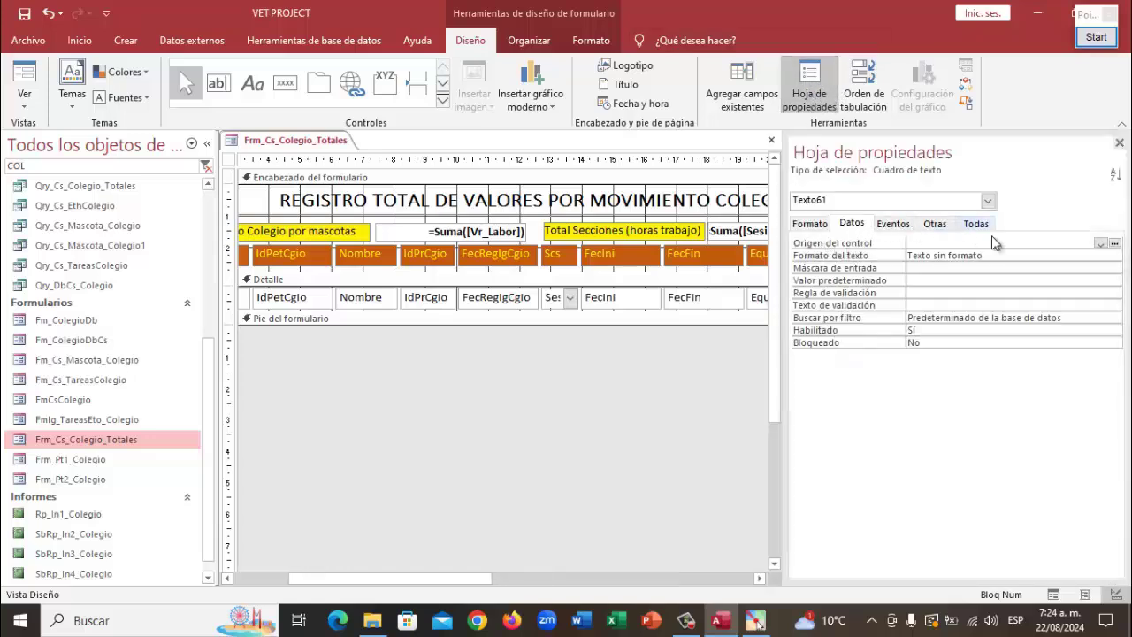
click(1115, 245)
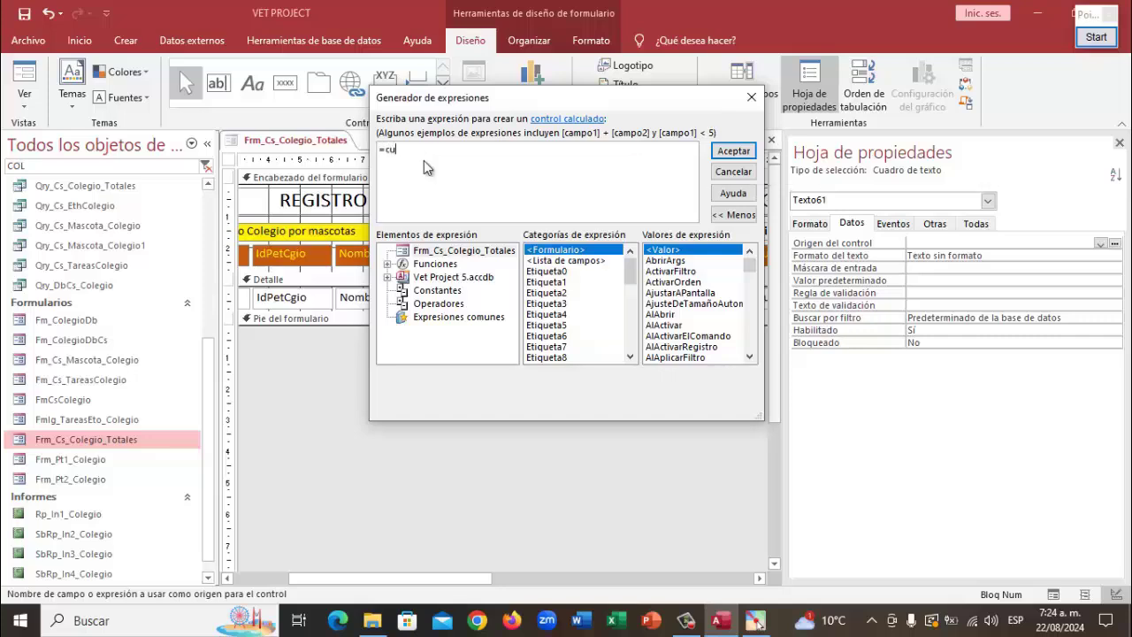
key(BackSpace)
key(BackSpace)
text(e)
double_click(417, 166)
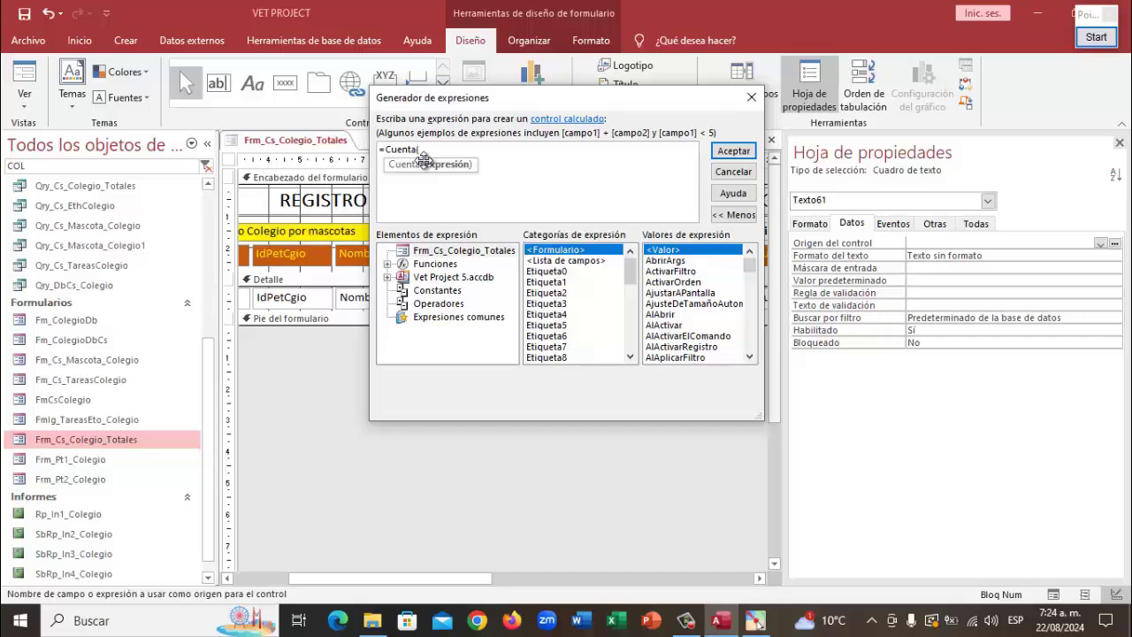
text((*))
click(733, 151)
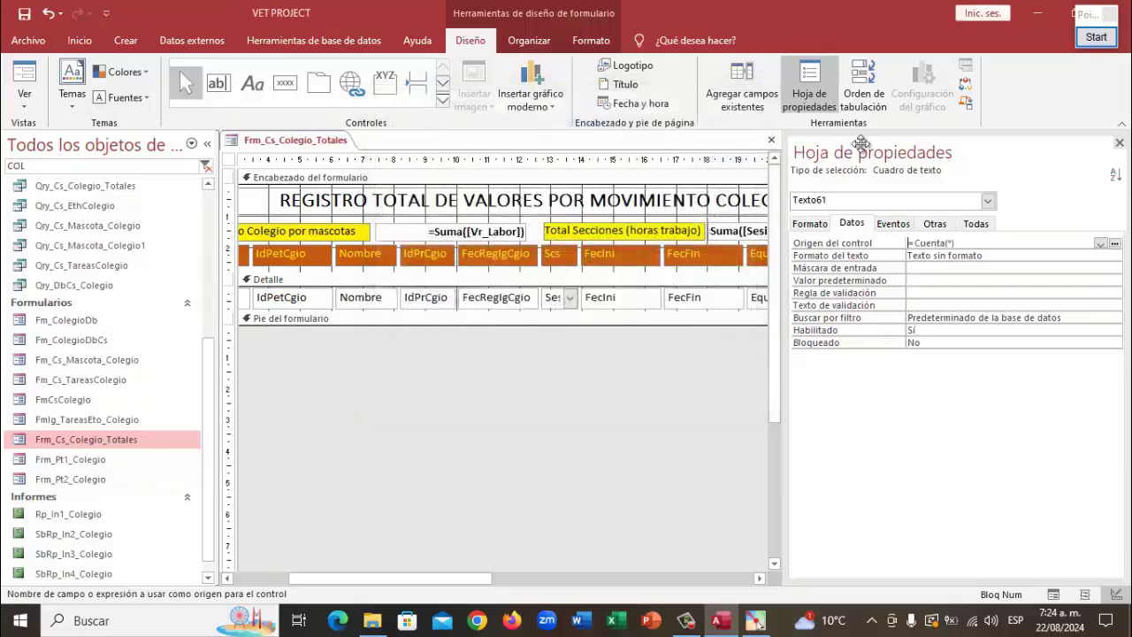
click(1119, 144)
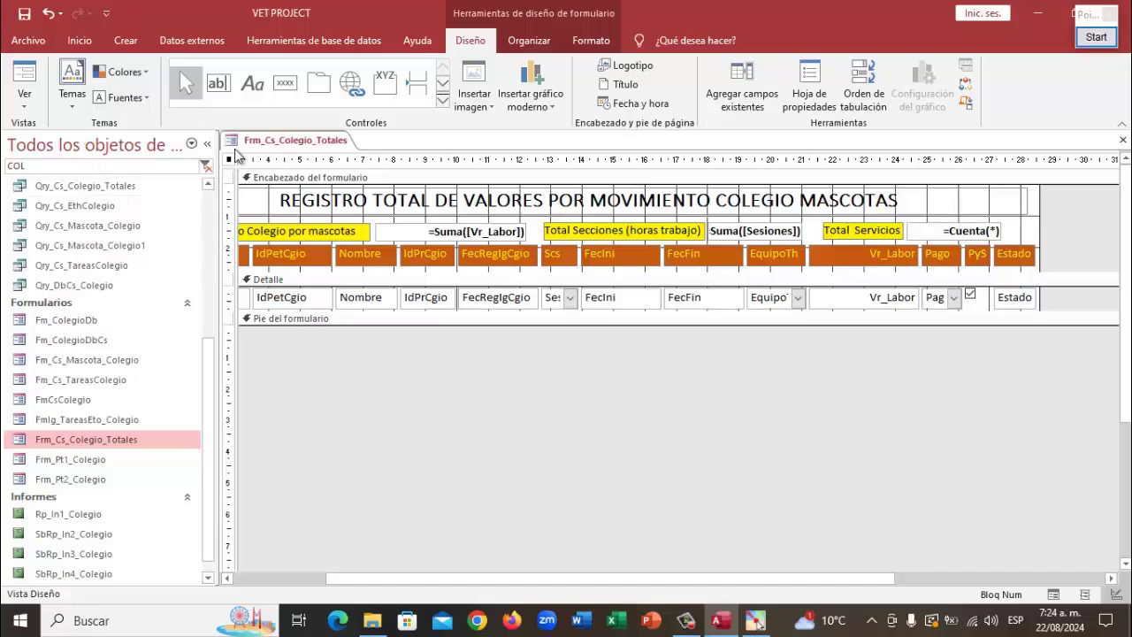
Save and close the Frm_Cs_Colegio_Totales design
right_click(267, 146)
click(295, 148)
right_click(298, 145)
click(323, 168)
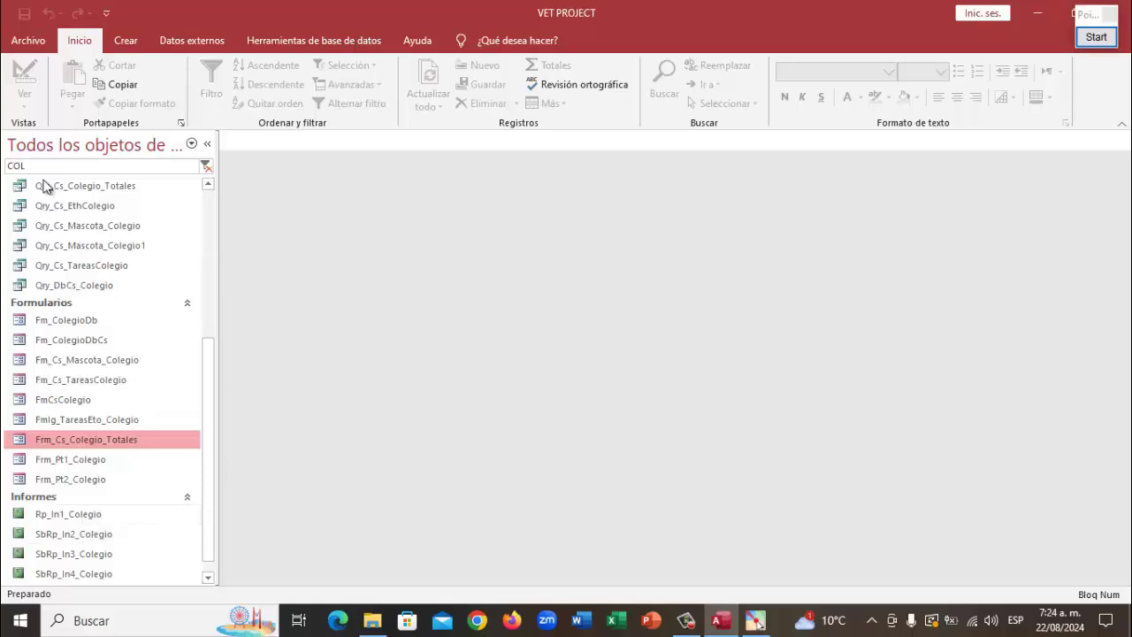
Filter for 'inicial', open PANEL INICIAL and log in as the director
drag(40, 167, 4, 170)
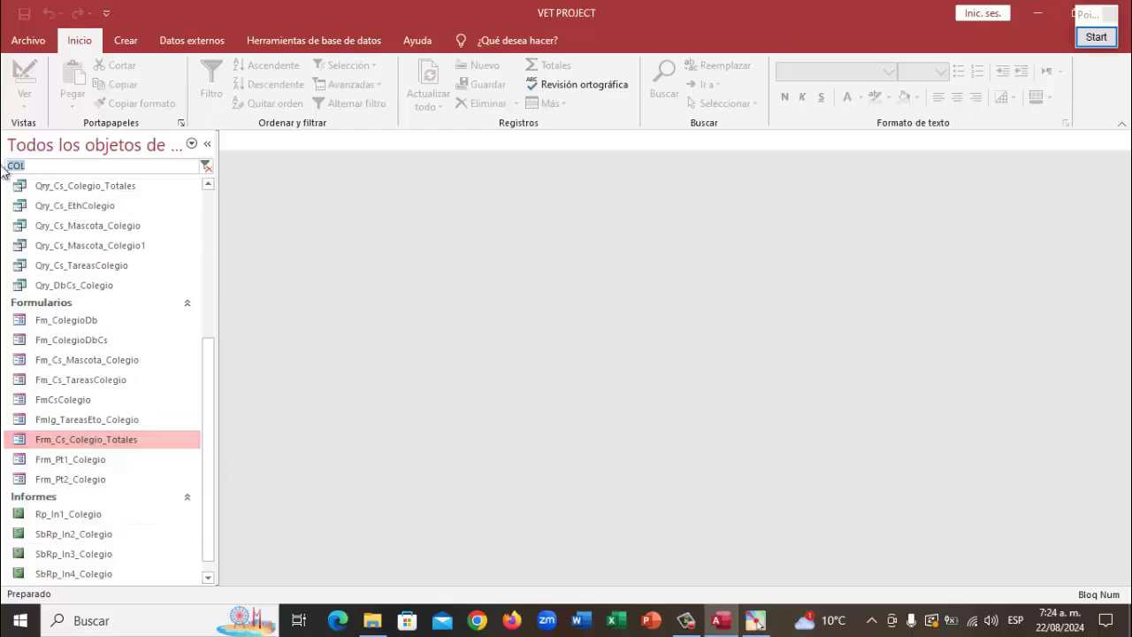
text(ini)
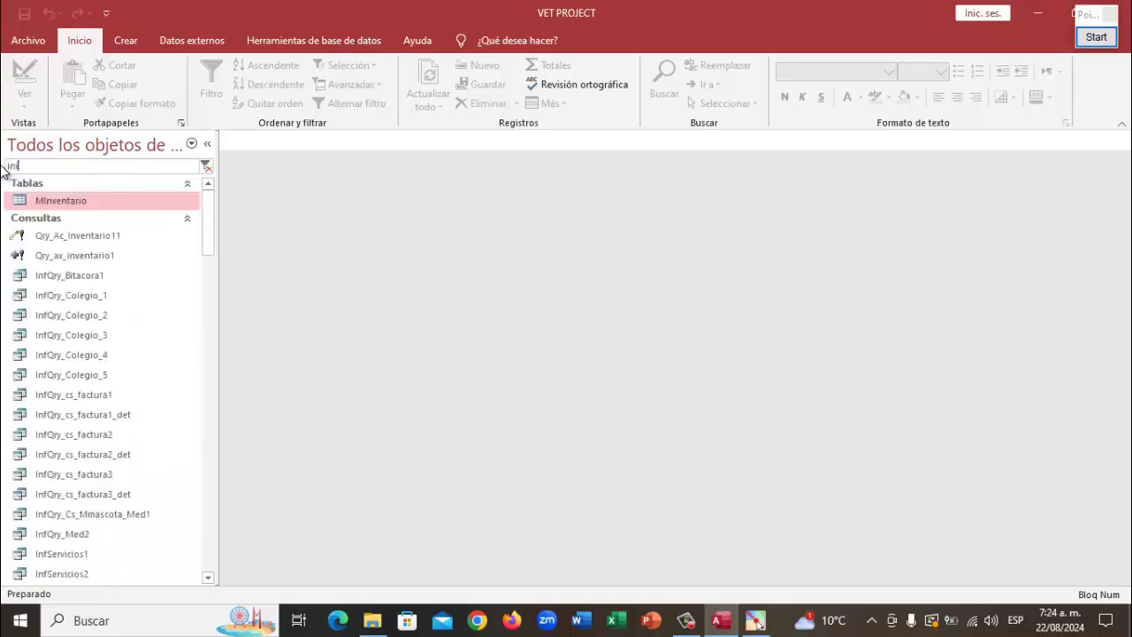
text(cial)
key(Return)
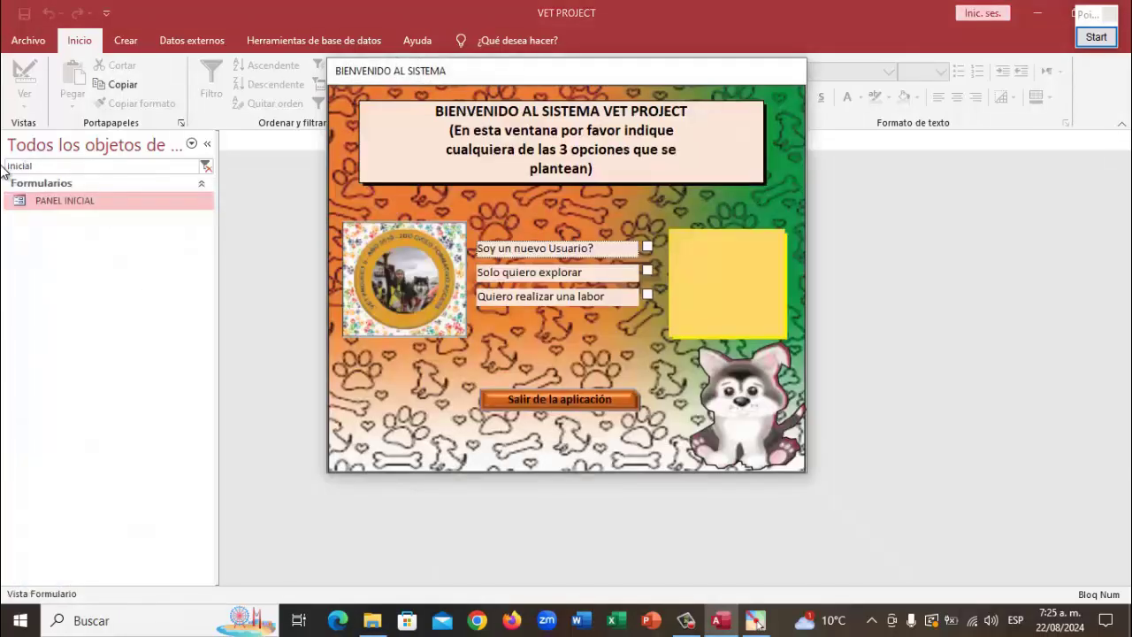
click(648, 295)
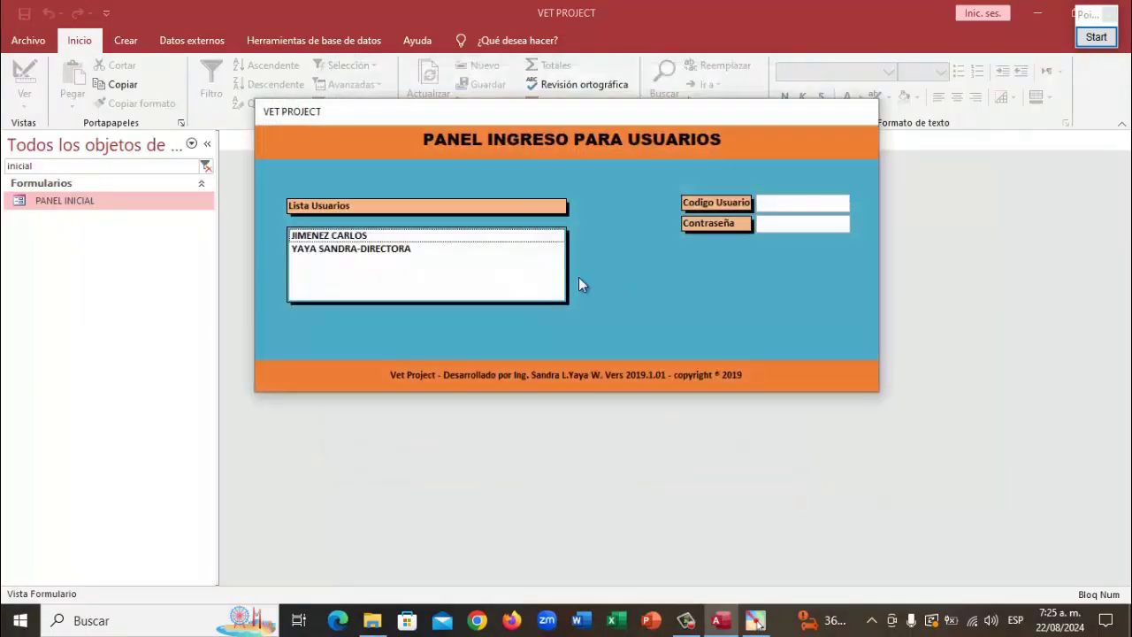
click(361, 251)
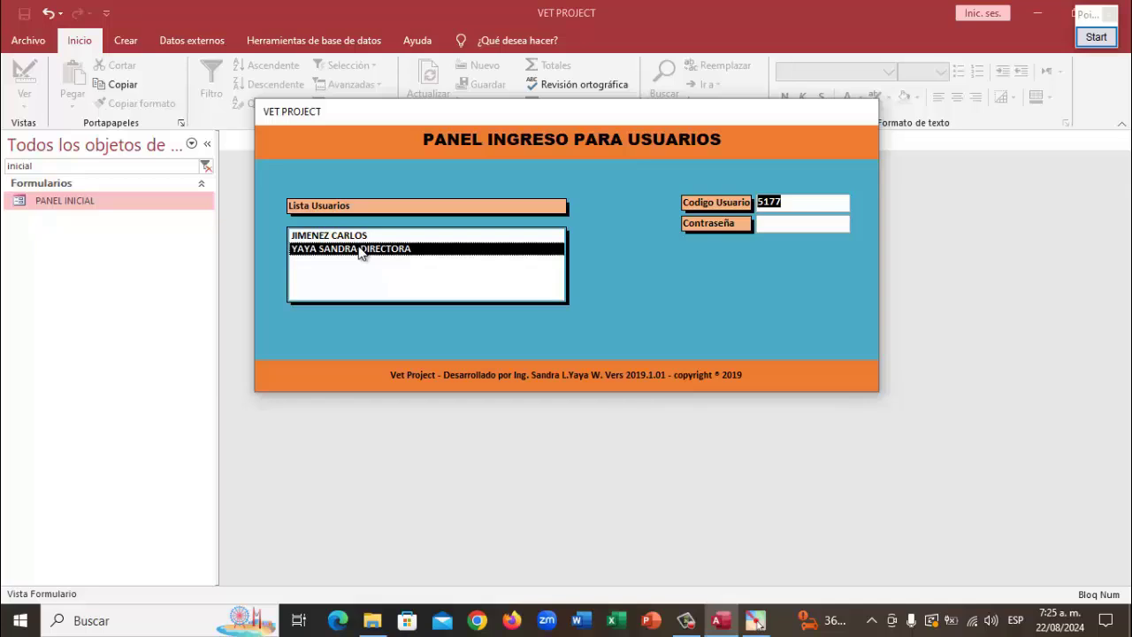
key(Tab)
key(Return)
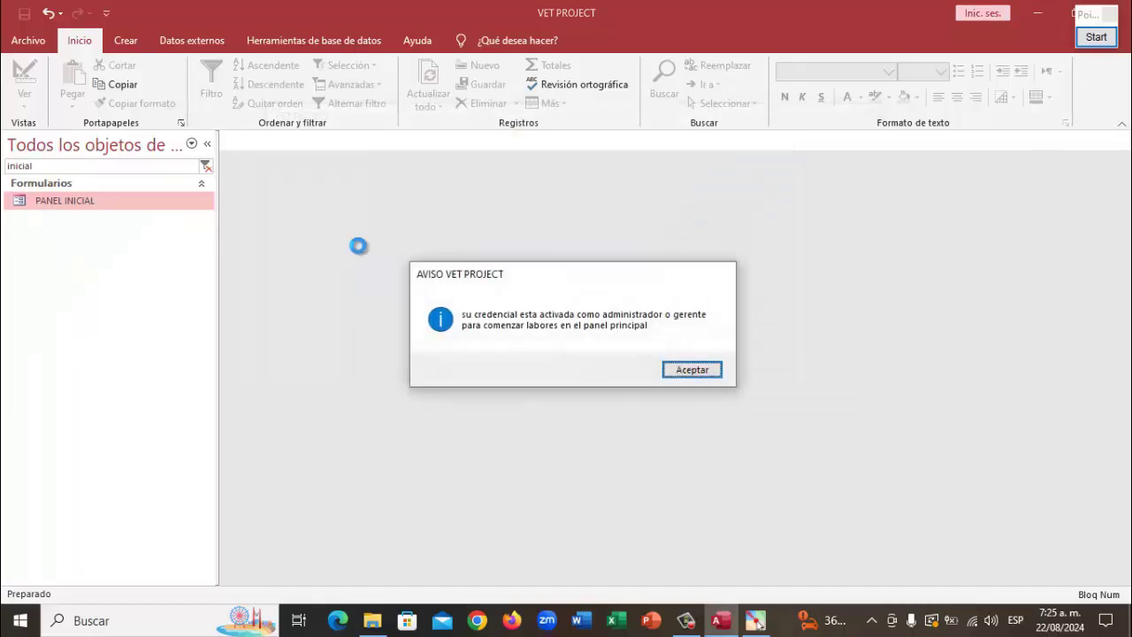
key(Return)
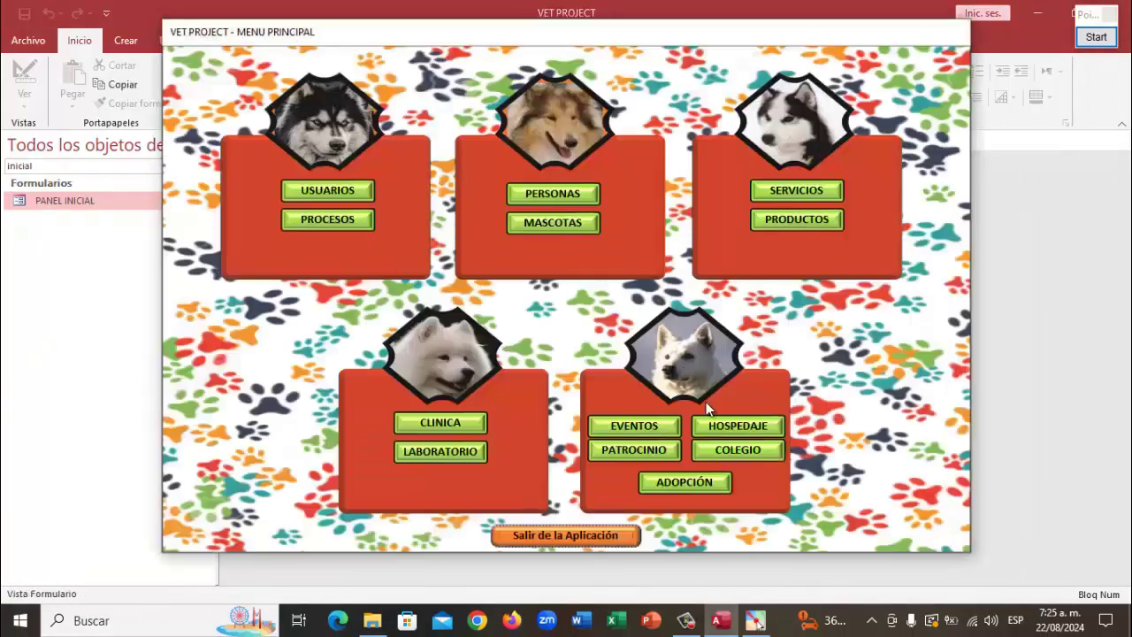
Open the Colegio registration form in Design view and close the Colegio pet list
click(759, 450)
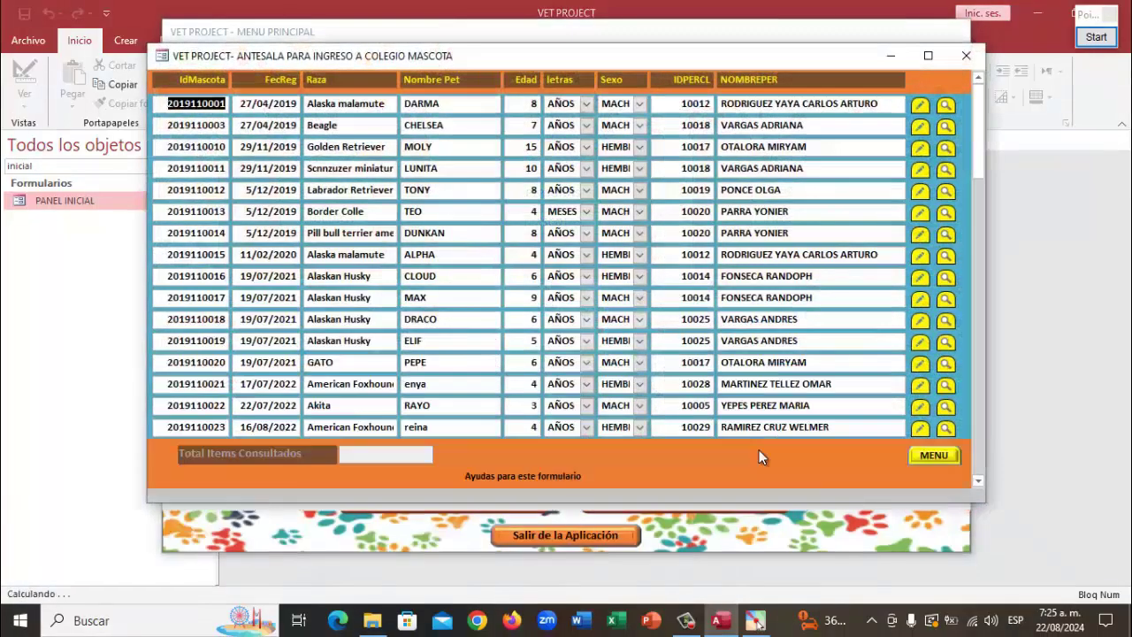
click(944, 455)
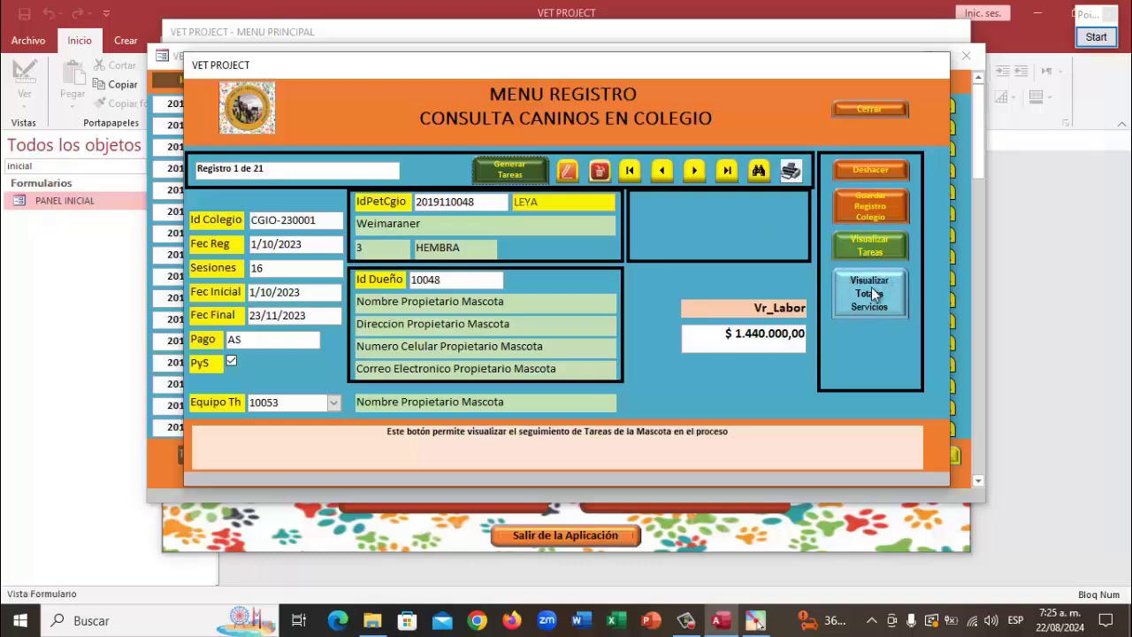
right_click(589, 66)
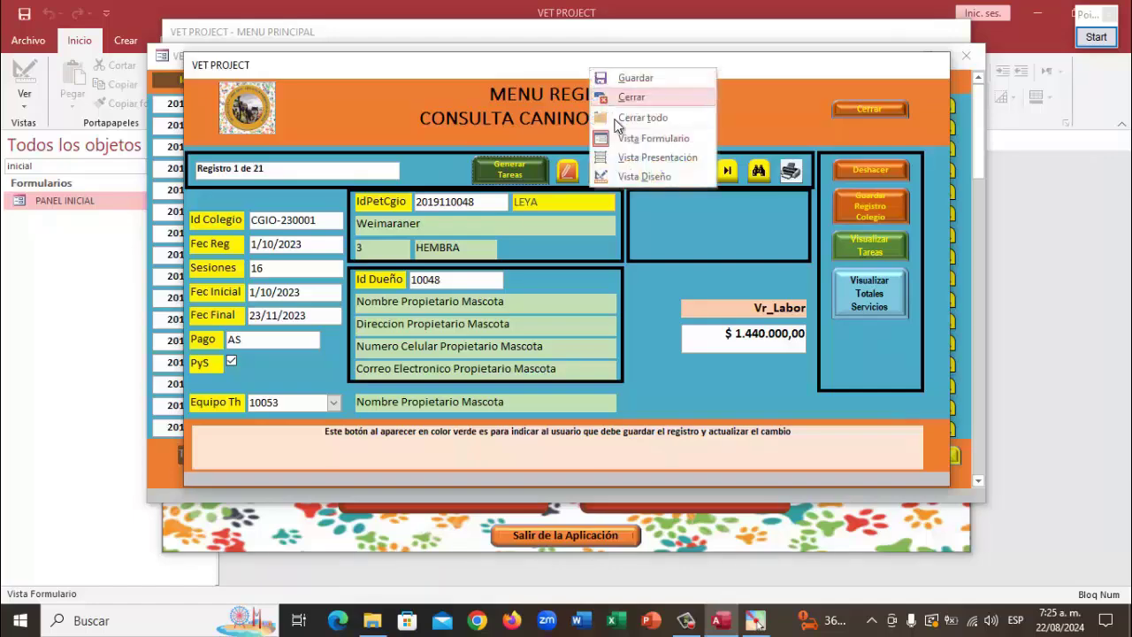
click(659, 174)
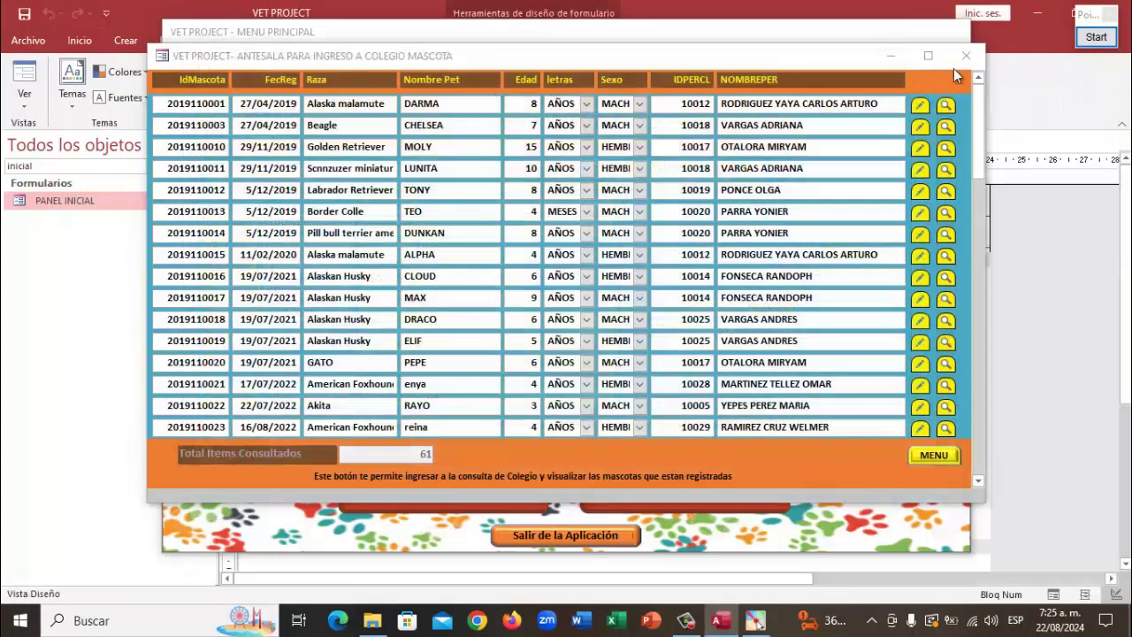
click(967, 56)
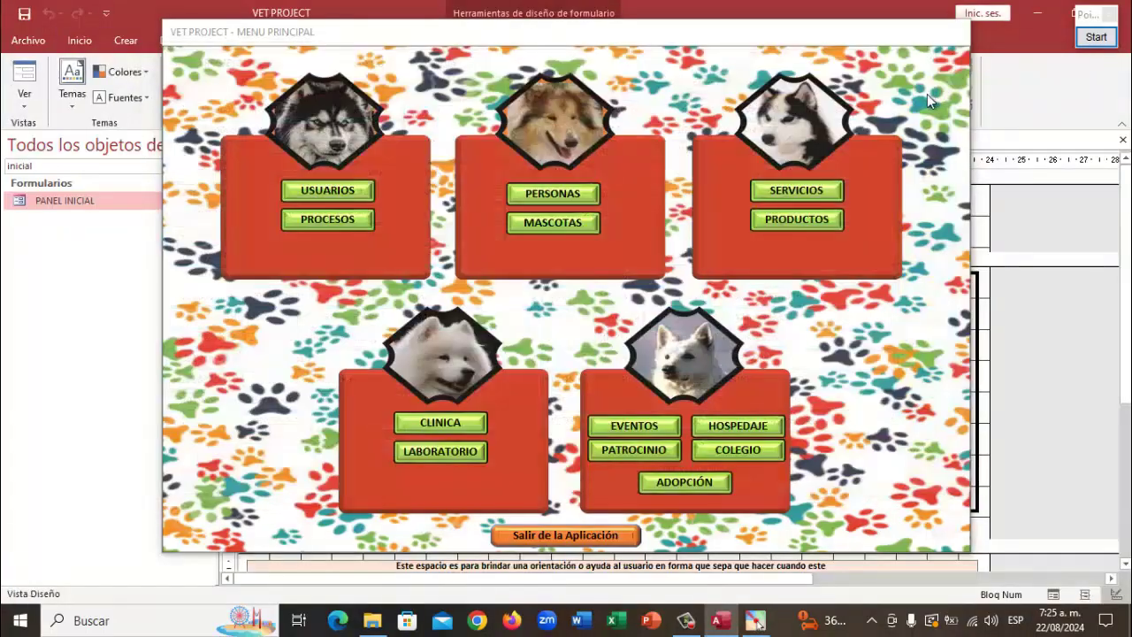
right_click(709, 34)
Close MENU PRINCIPAL and select the Visualizar Totales Servicios button in FmCsColegio design
click(748, 63)
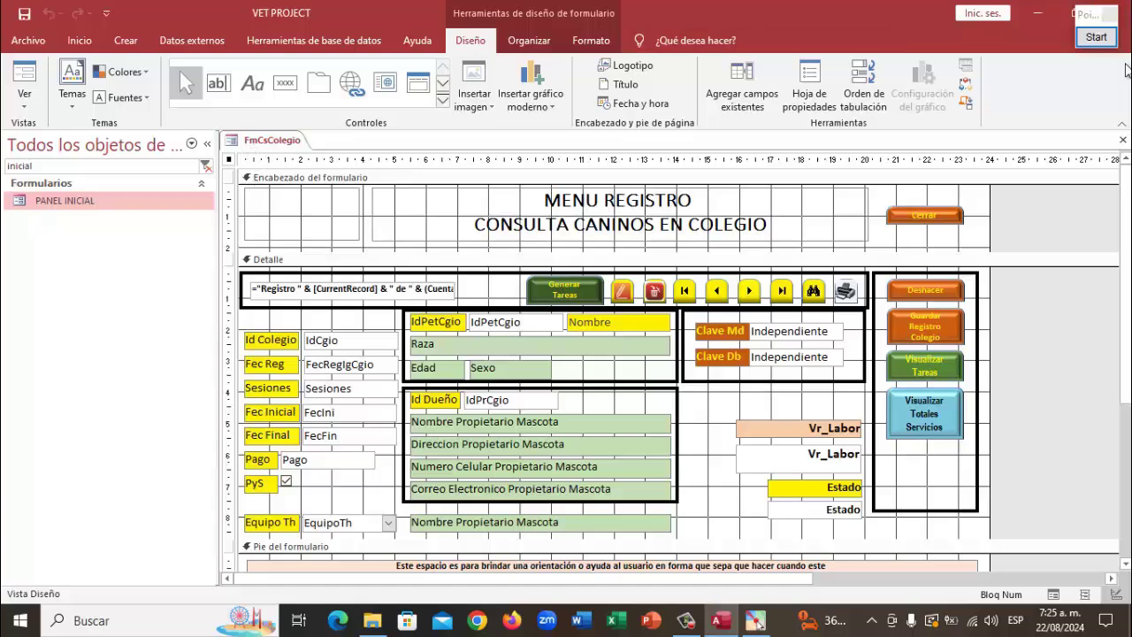
click(1096, 39)
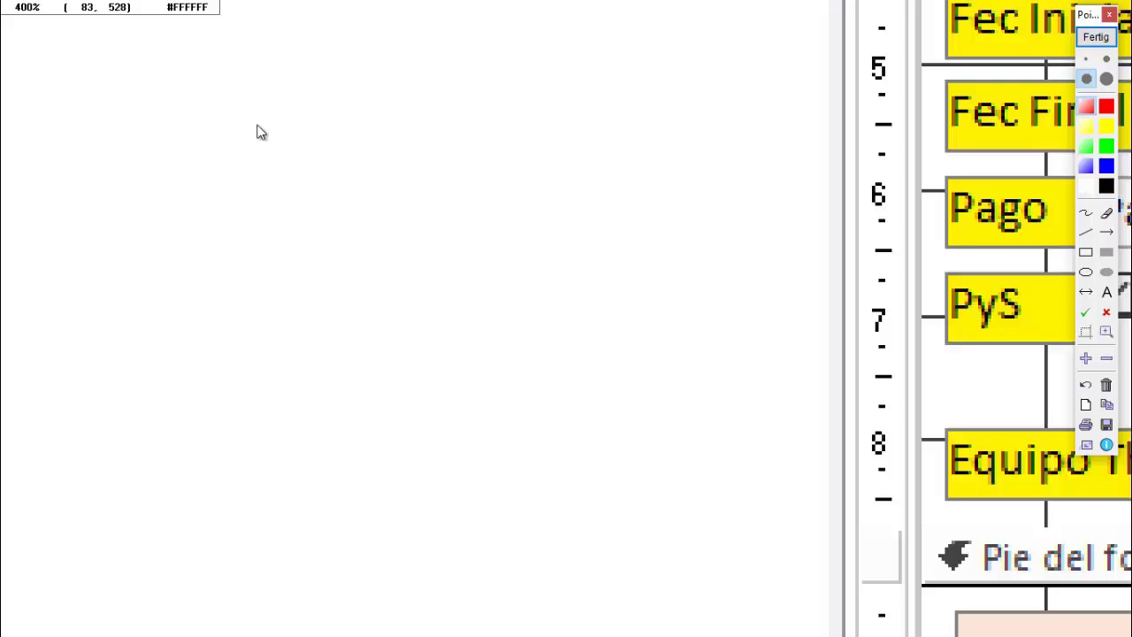
scroll(281, 150, up, 4)
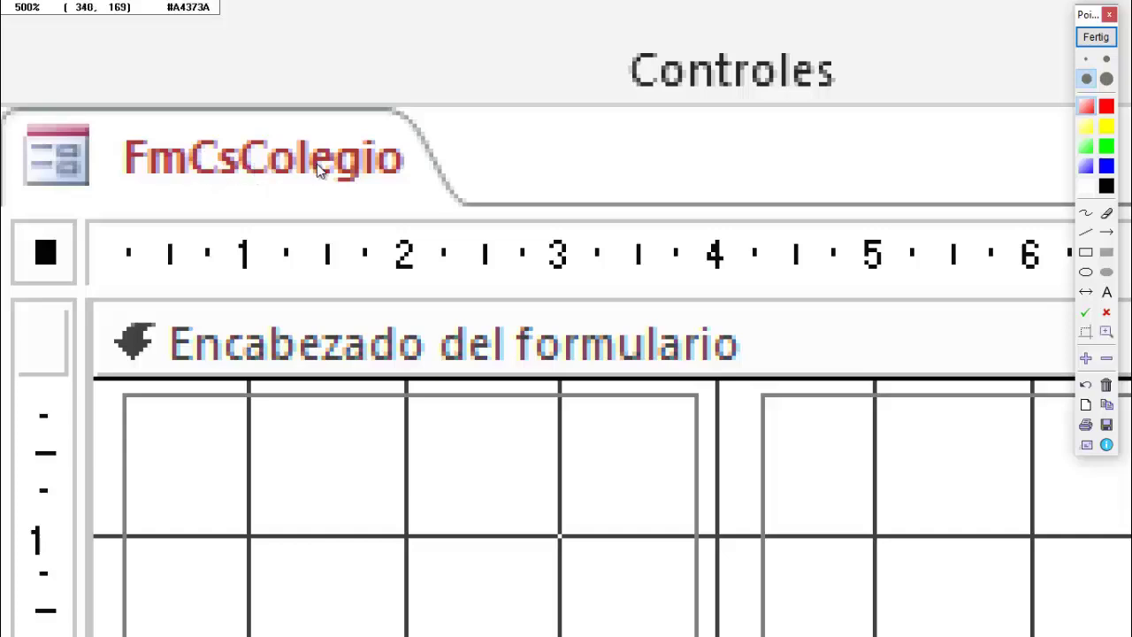
scroll(320, 174, down, 2)
scroll(320, 175, down, 1)
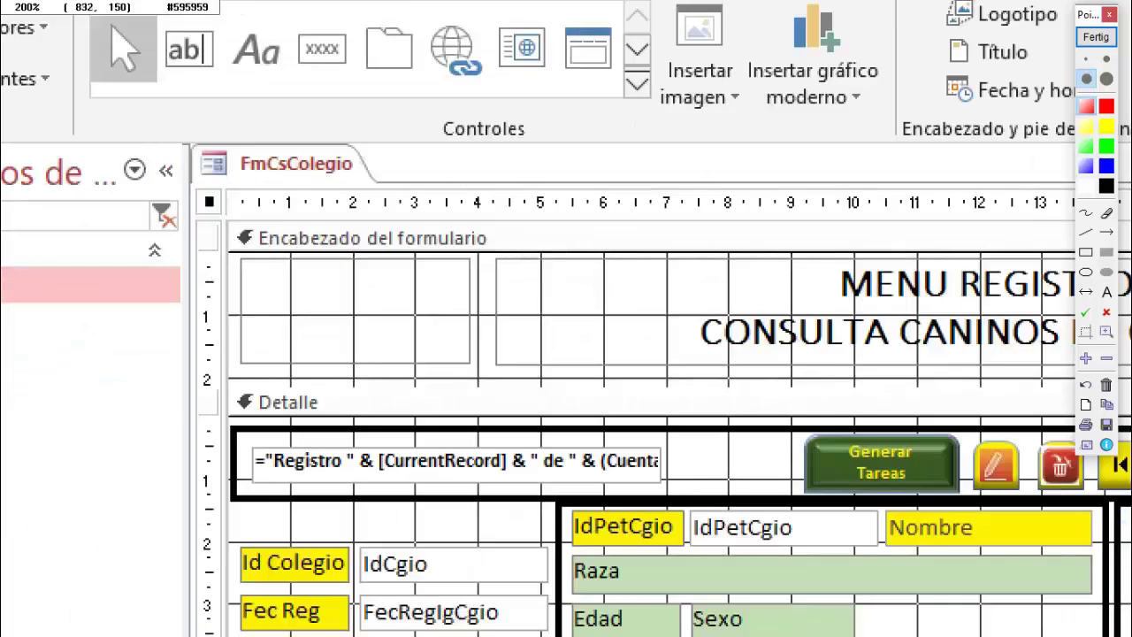
click(1097, 41)
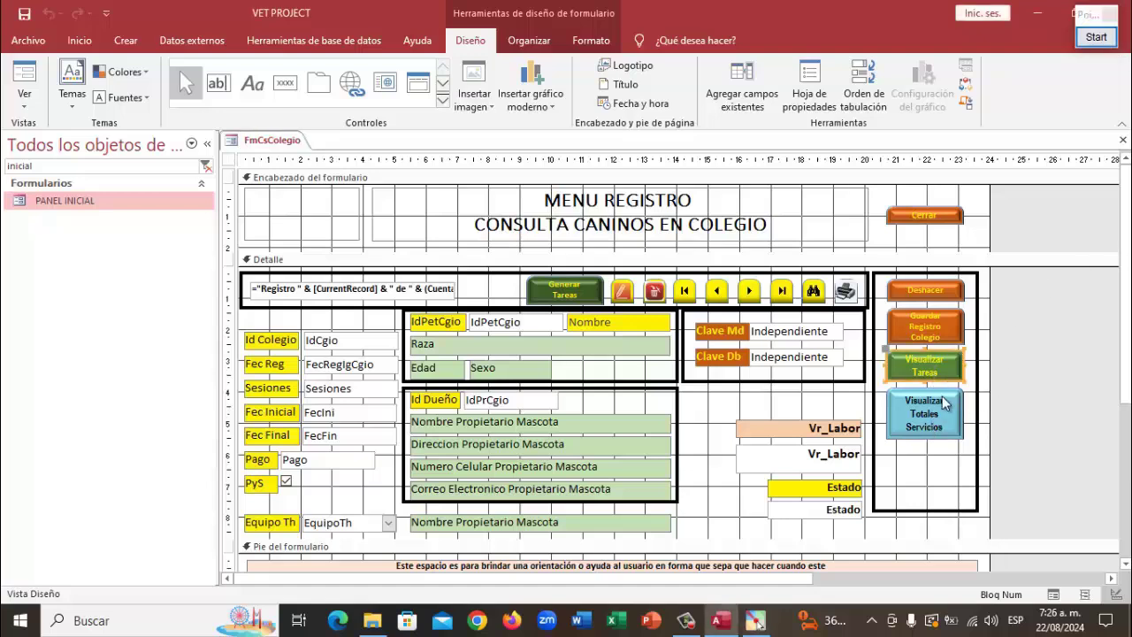
click(937, 430)
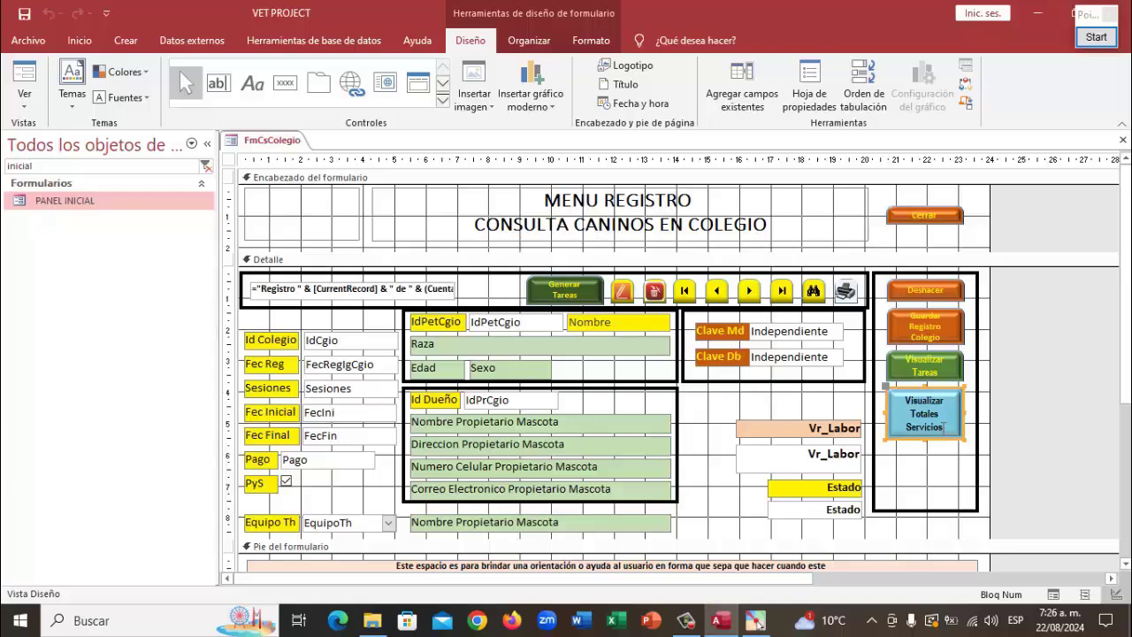
Check that the button's Al hacer clic VBA opens Frm_Cs_Colegio_Totales, then close editor and properties
click(806, 77)
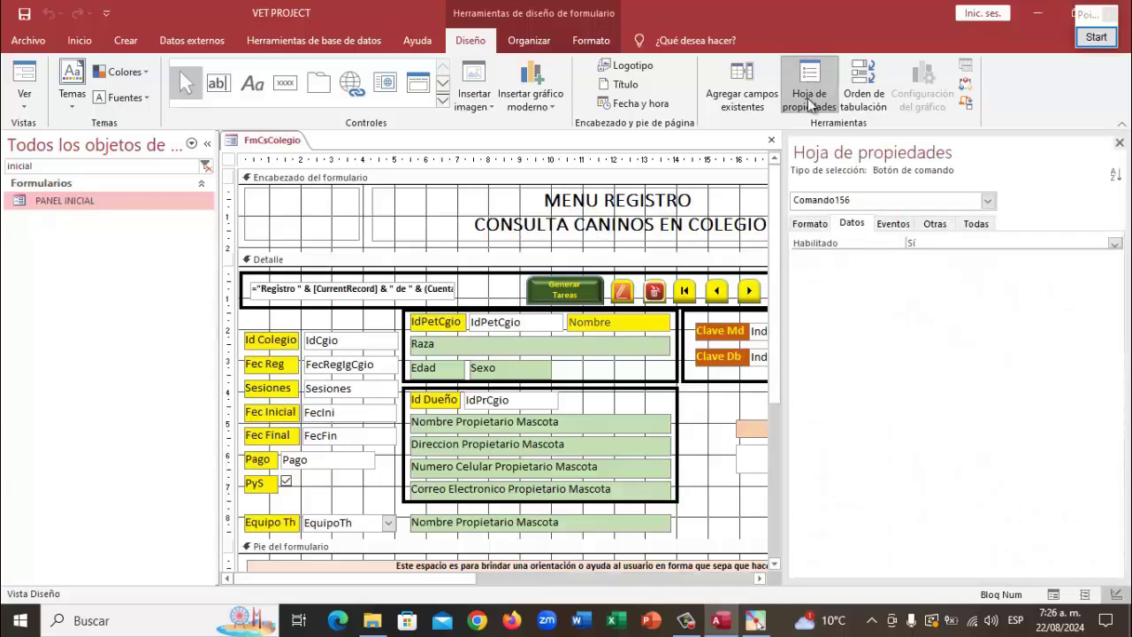
click(893, 224)
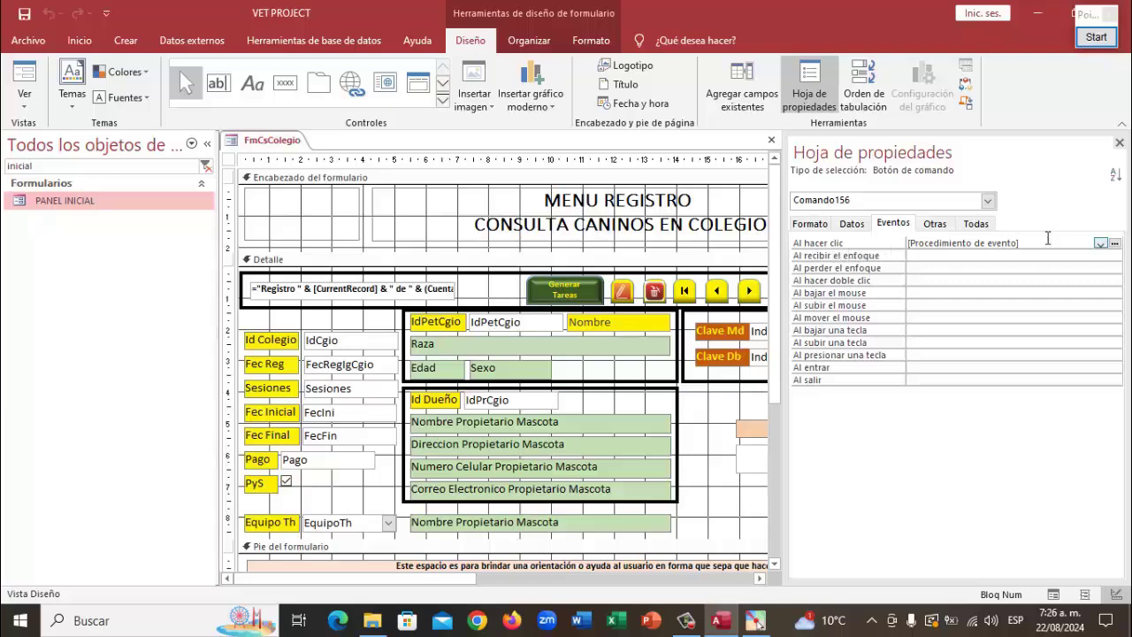
click(1117, 244)
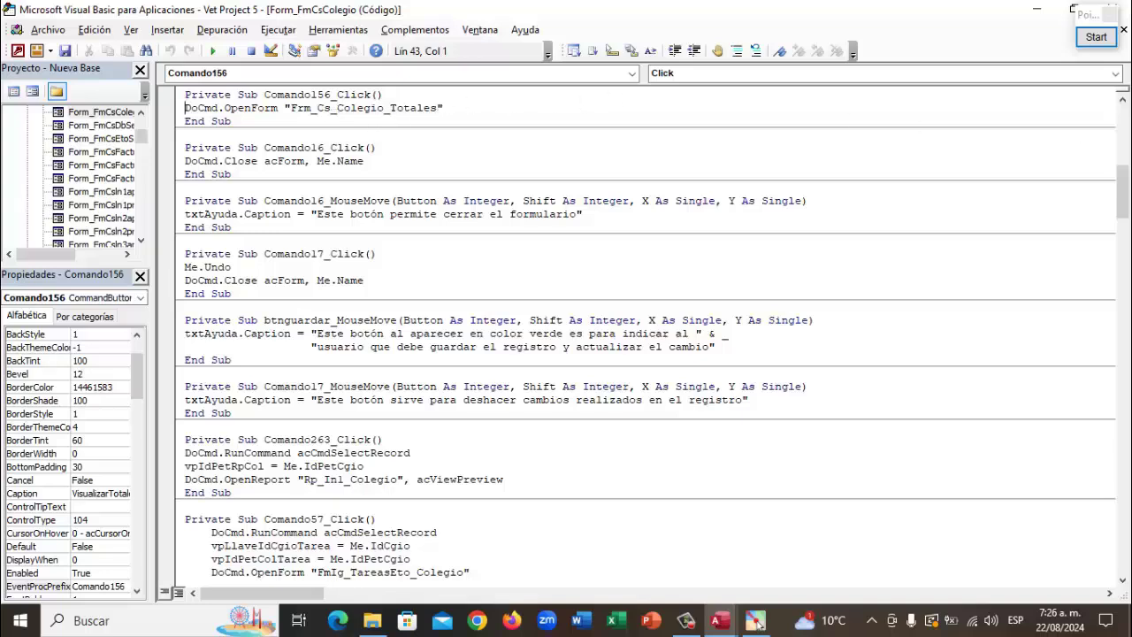
double_click(815, 23)
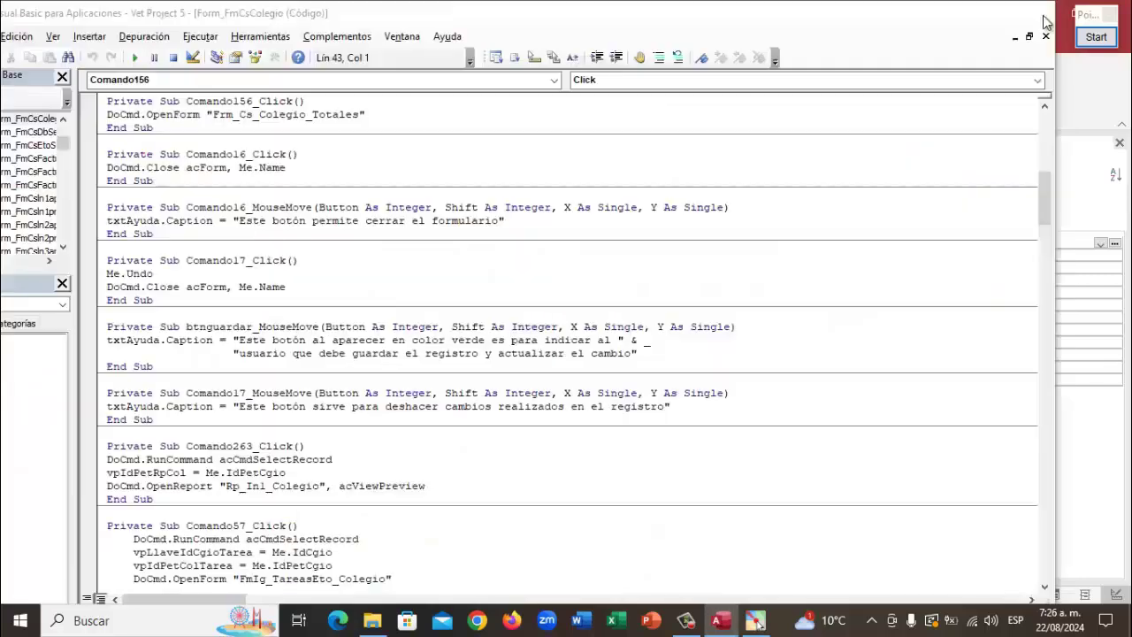
click(1044, 16)
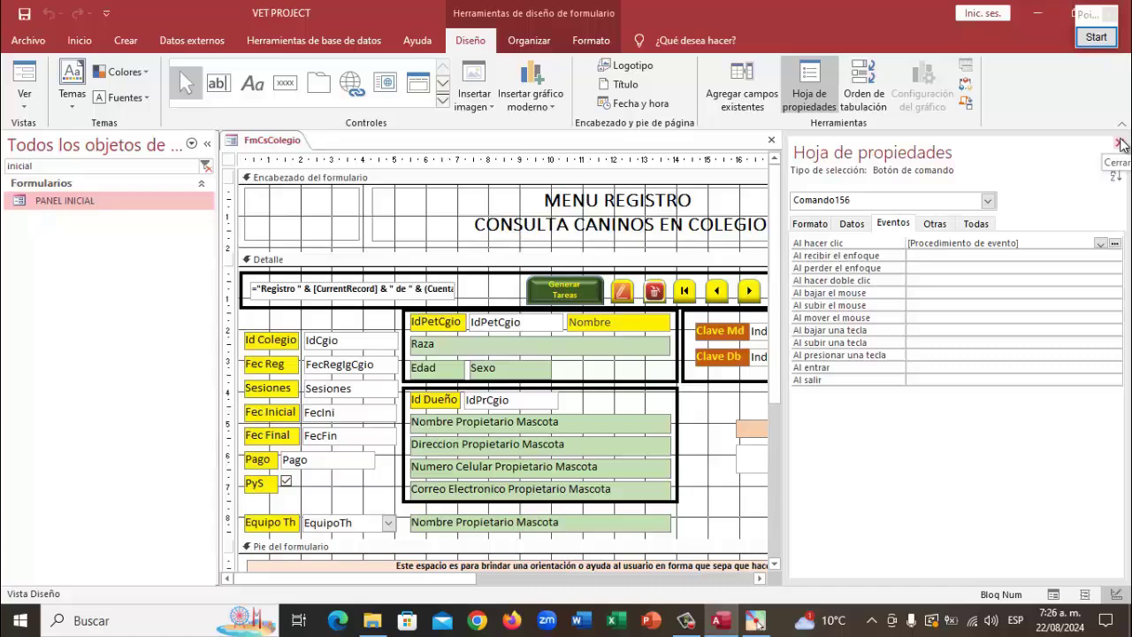
click(1118, 143)
Choose Generador de código for the Visualizar Totales Servicios button's Al mover el mouse event
scroll(1023, 455, down, 1)
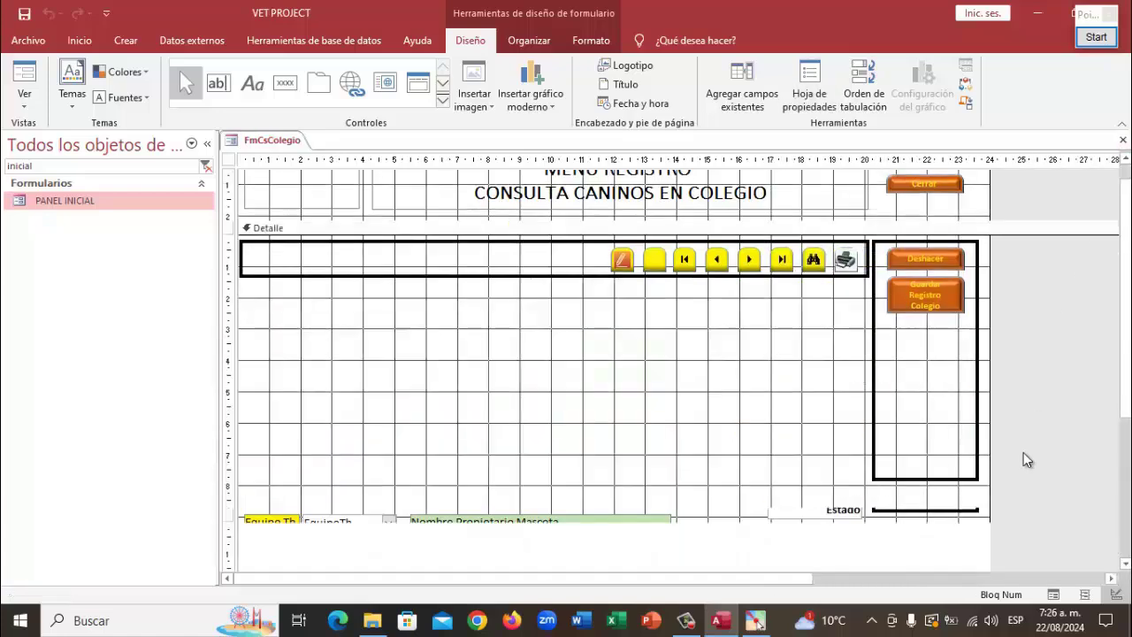
scroll(885, 511, down, 1)
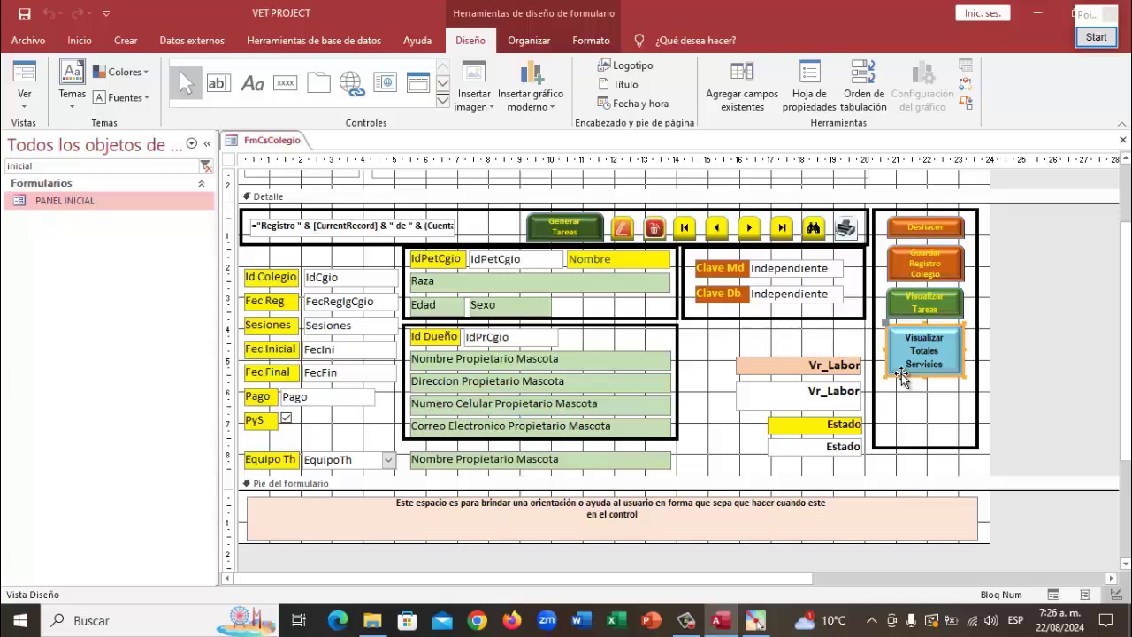
click(824, 88)
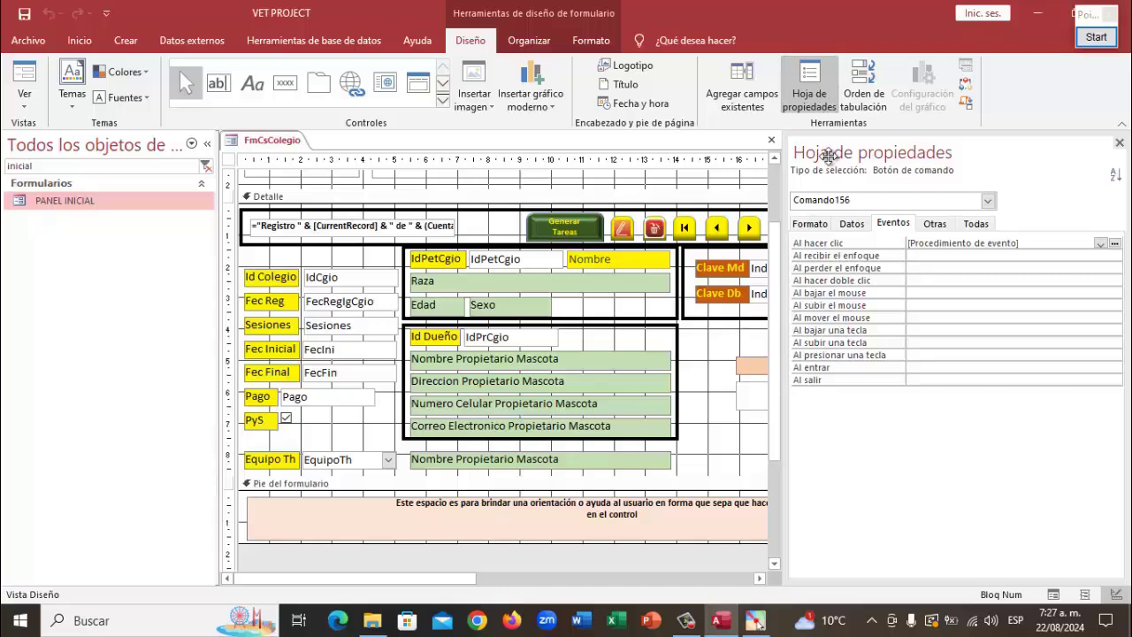
click(920, 317)
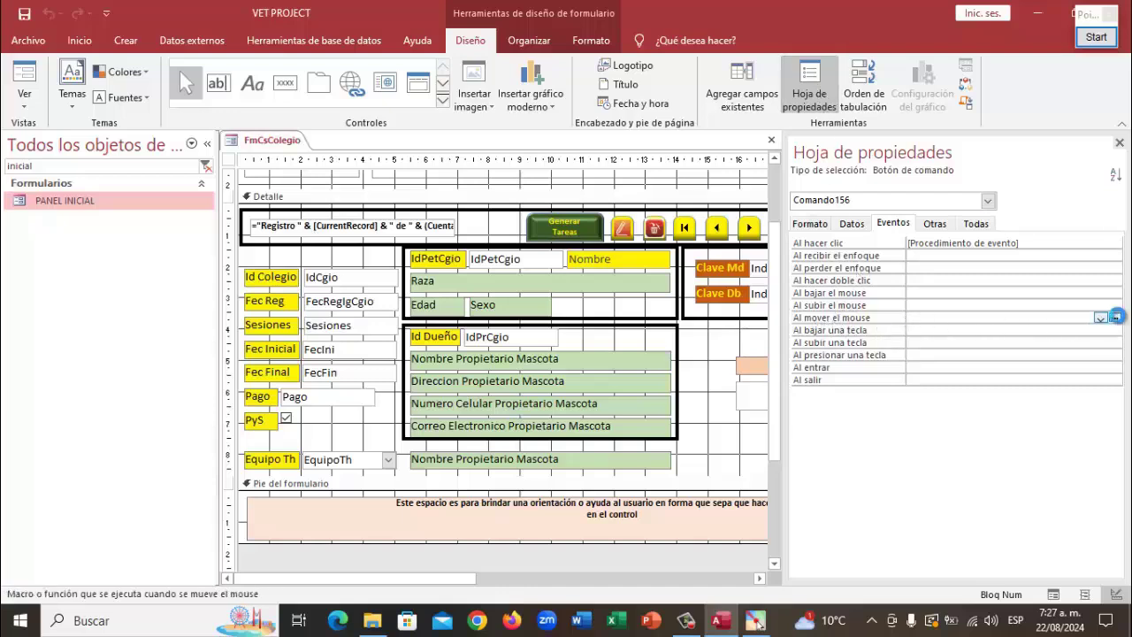
click(1117, 317)
click(534, 181)
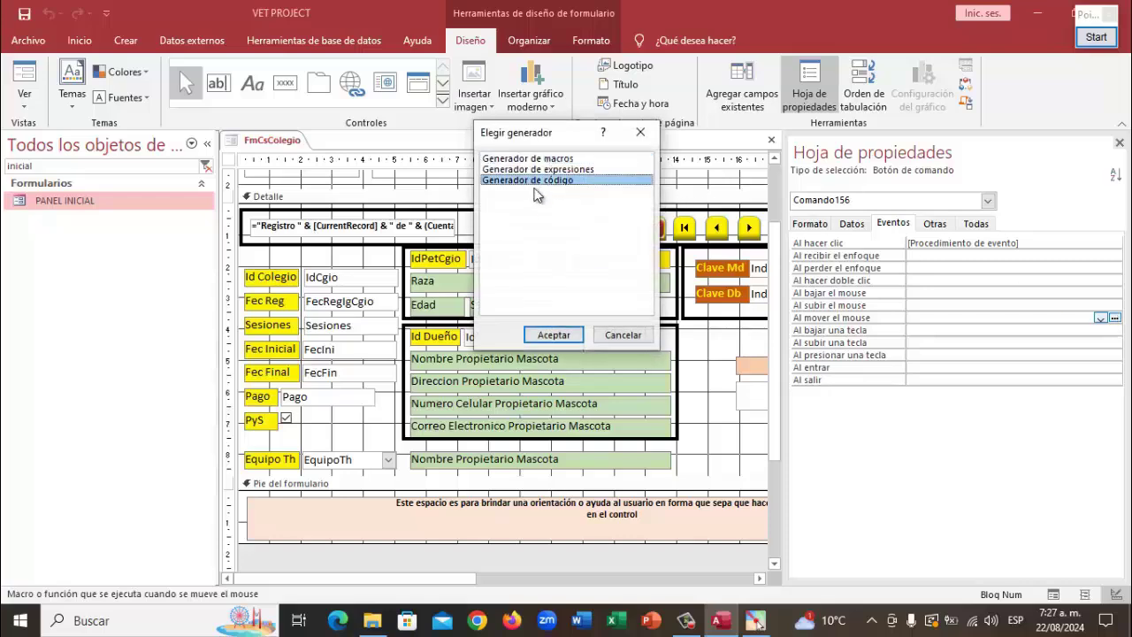
In Comando156_MouseMove, start txtayuda.Caption = "Este botón visualiza todos los totales, servicios y …"
click(553, 334)
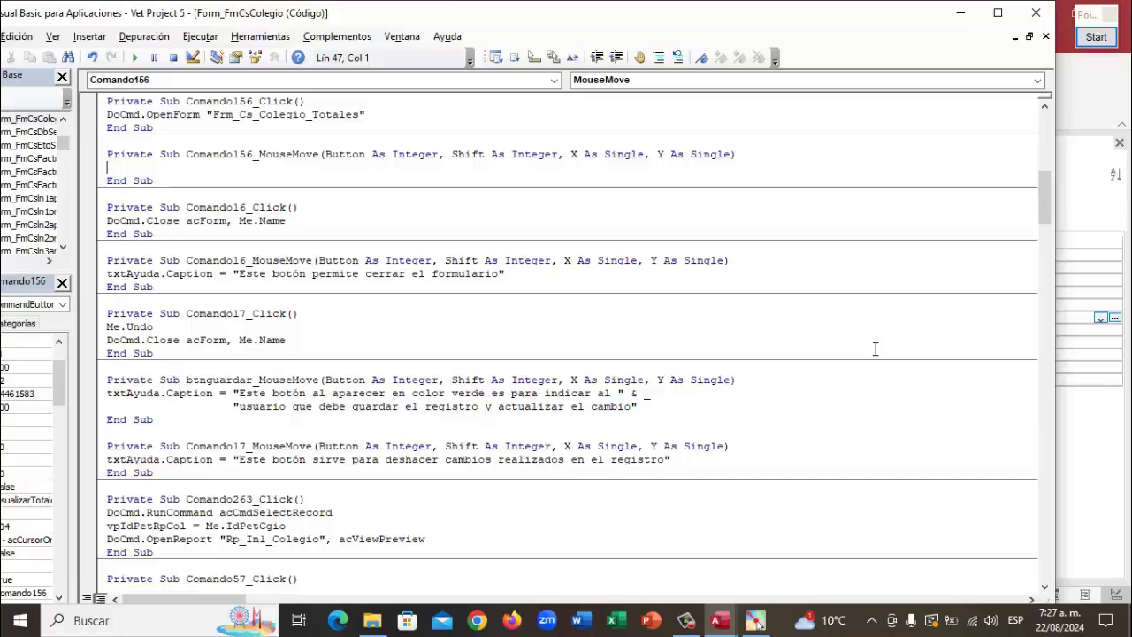
text(txtayuda.c)
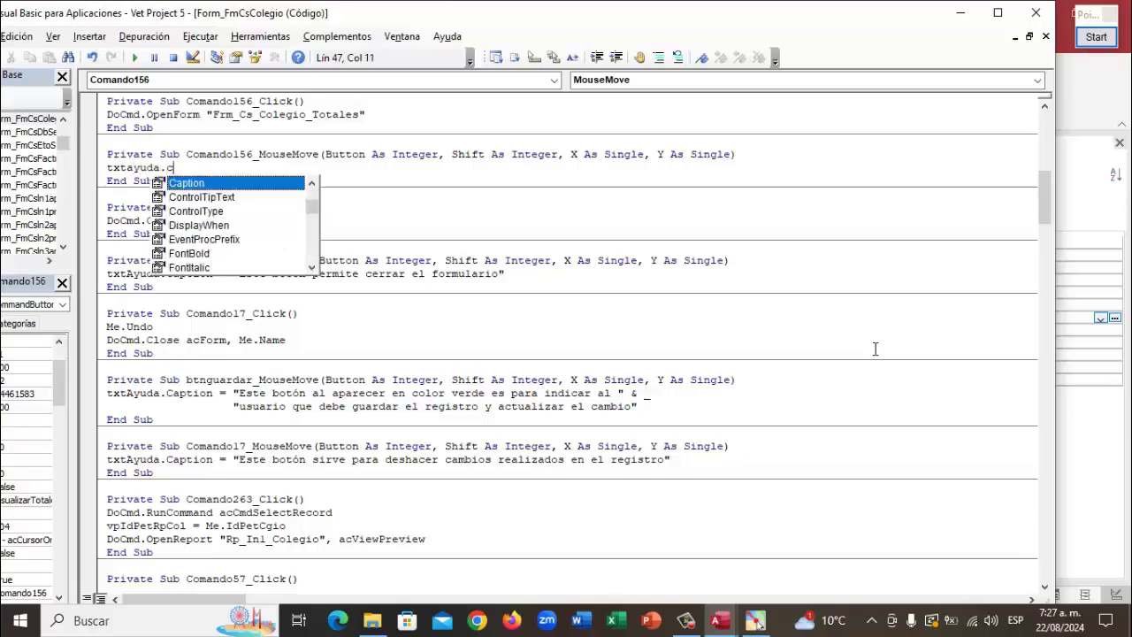
text(aption =)
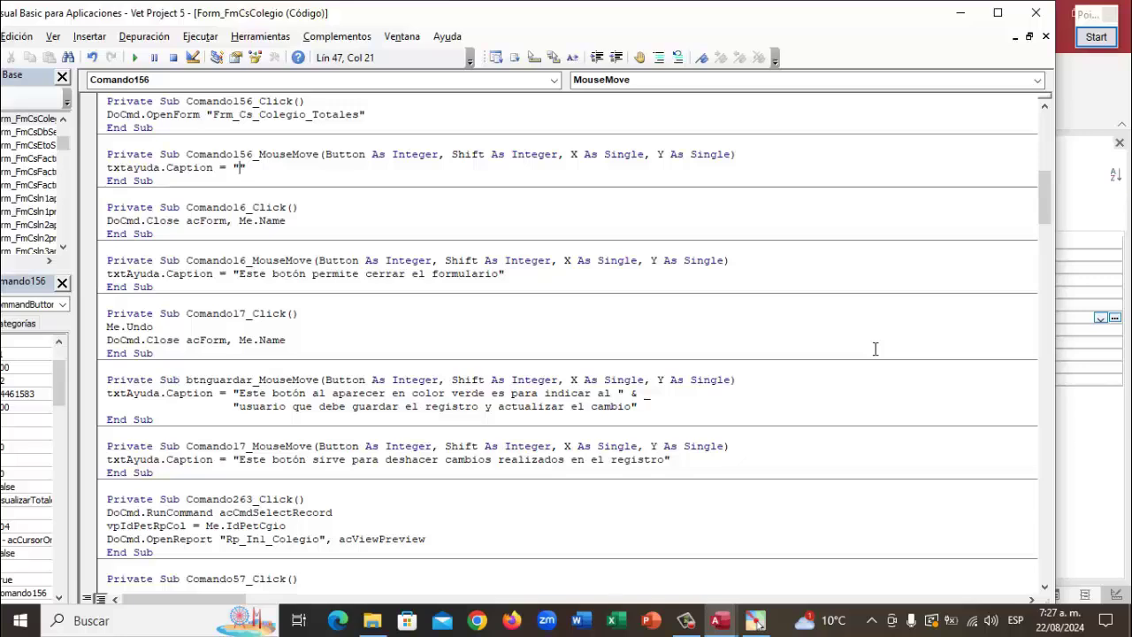
text("Este botón visualiza todos los )
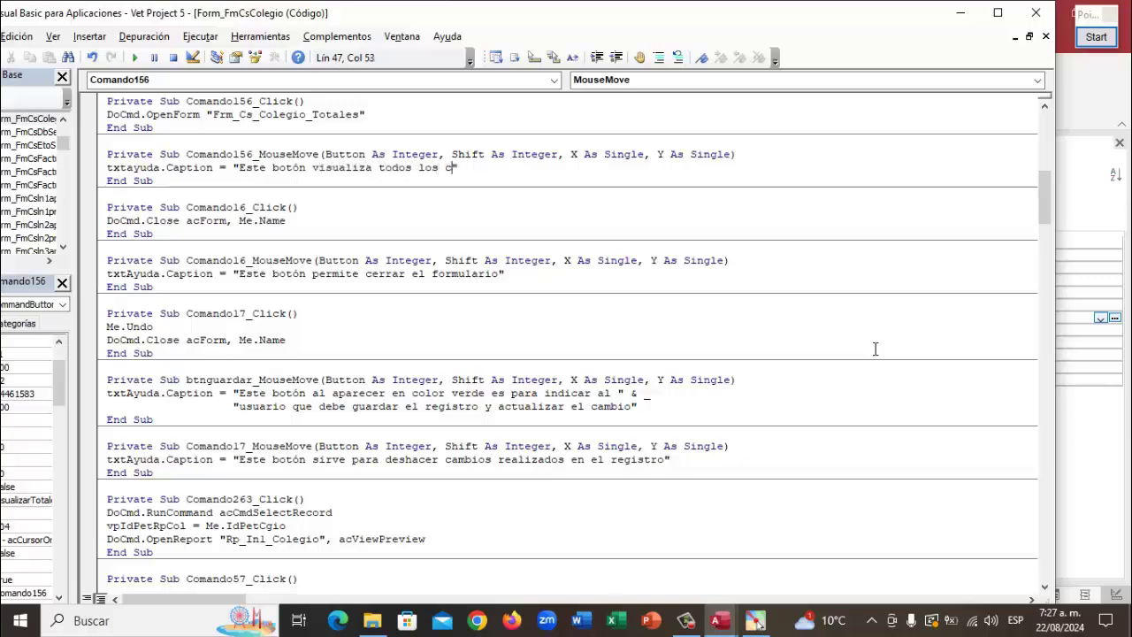
text(totales )
text(servi)
text(cios y se)
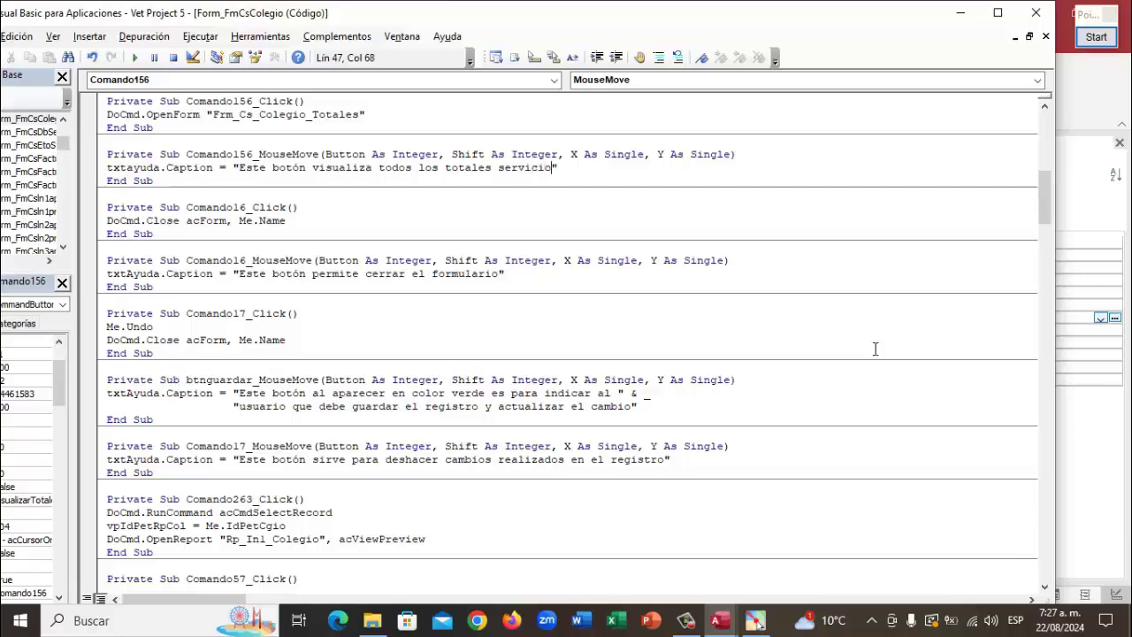
key(BackSpace)
key(BackSpace)
key(BackSpace)
key(BackSpace)
key(BackSpace)
key(BackSpace)
key(BackSpace)
key(BackSpace)
key(BackSpace)
key(BackSpace)
key(BackSpace)
key(BackSpace)
key(BackSpace)
key(BackSpace)
key(BackSpace)
key(BackSpace)
text(s, servicios y se)
key(BackSpace)
key(BackSpace)
Finish the caption with 'total secciones del talento humano que atendió las mascotas', adding " & before talento
text(total seccio)
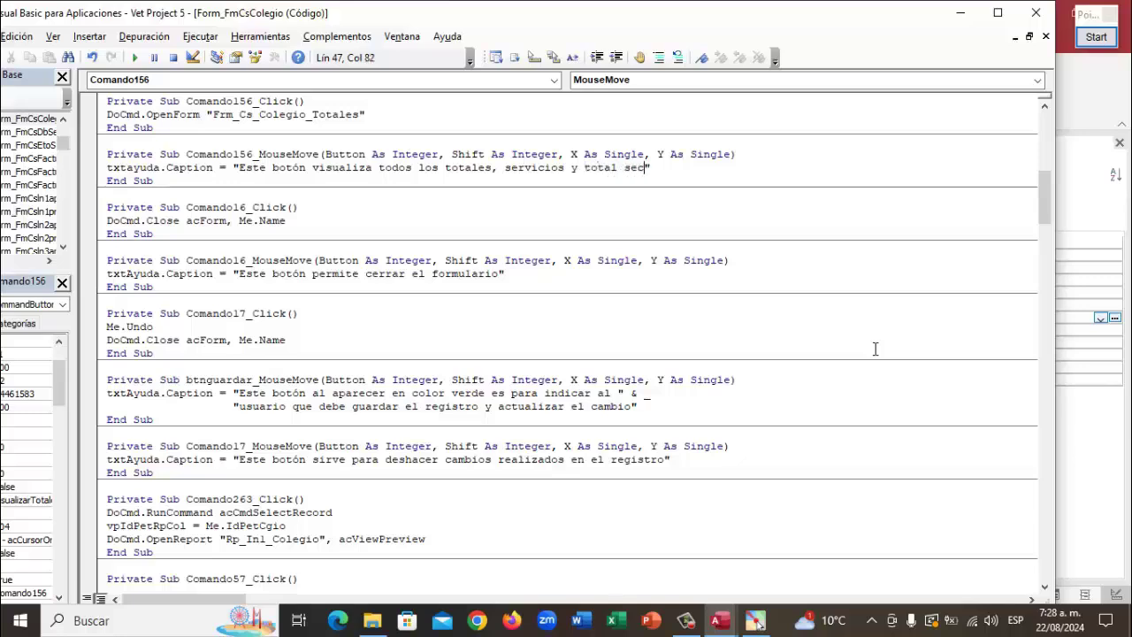
text(nes del talento hu)
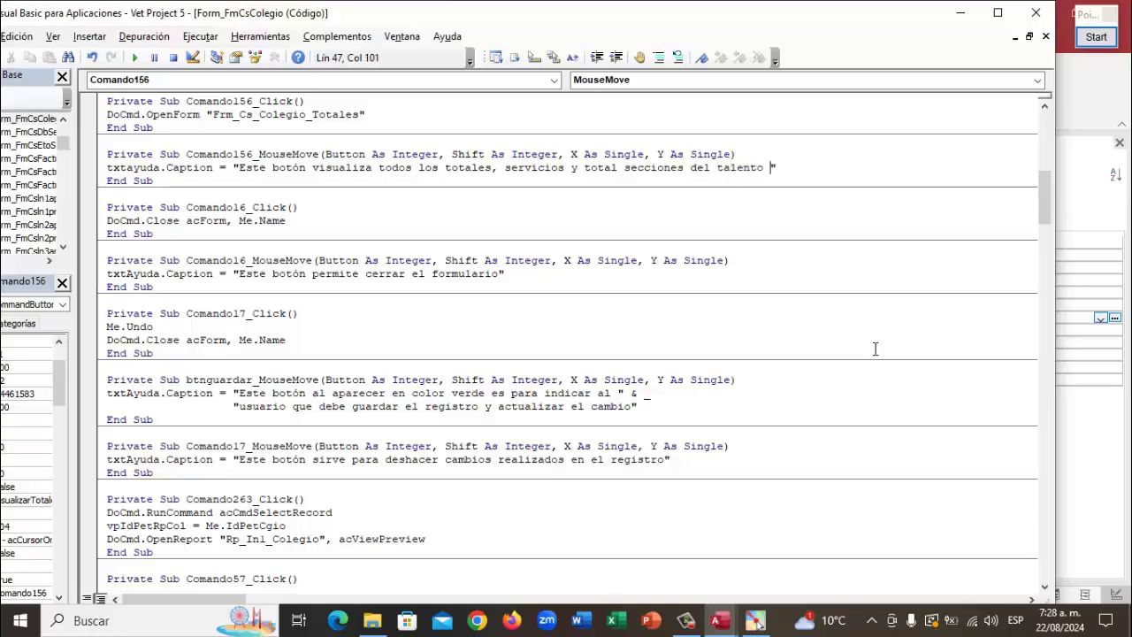
text(mn)
text(no )
text(que atendi)
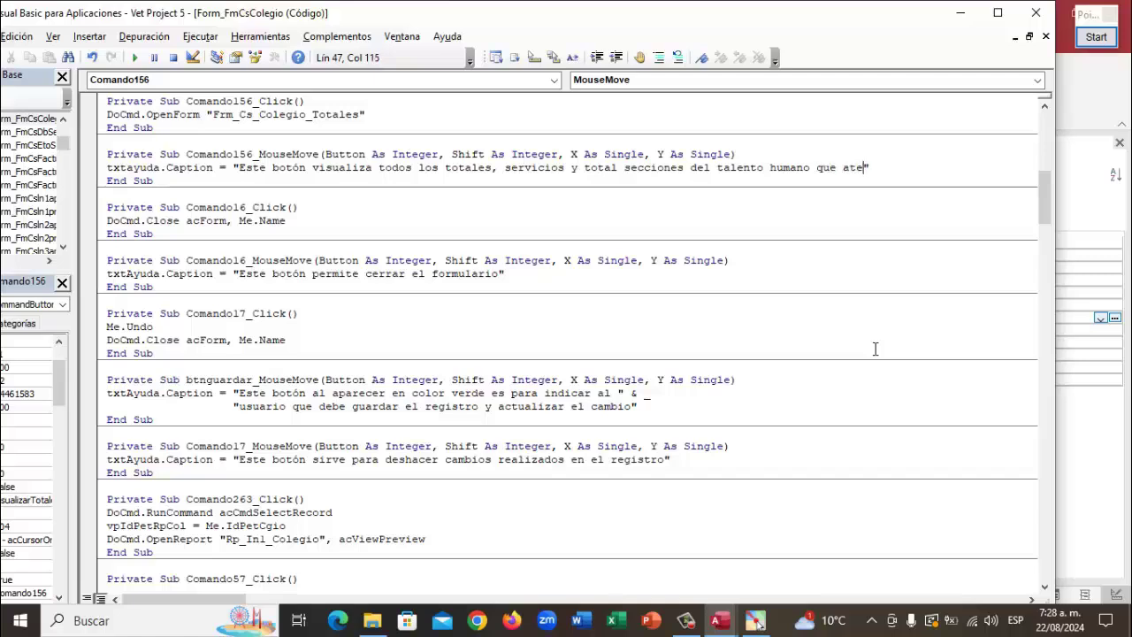
text(ó ls)
key(BackSpace)
text(as mascotasw)
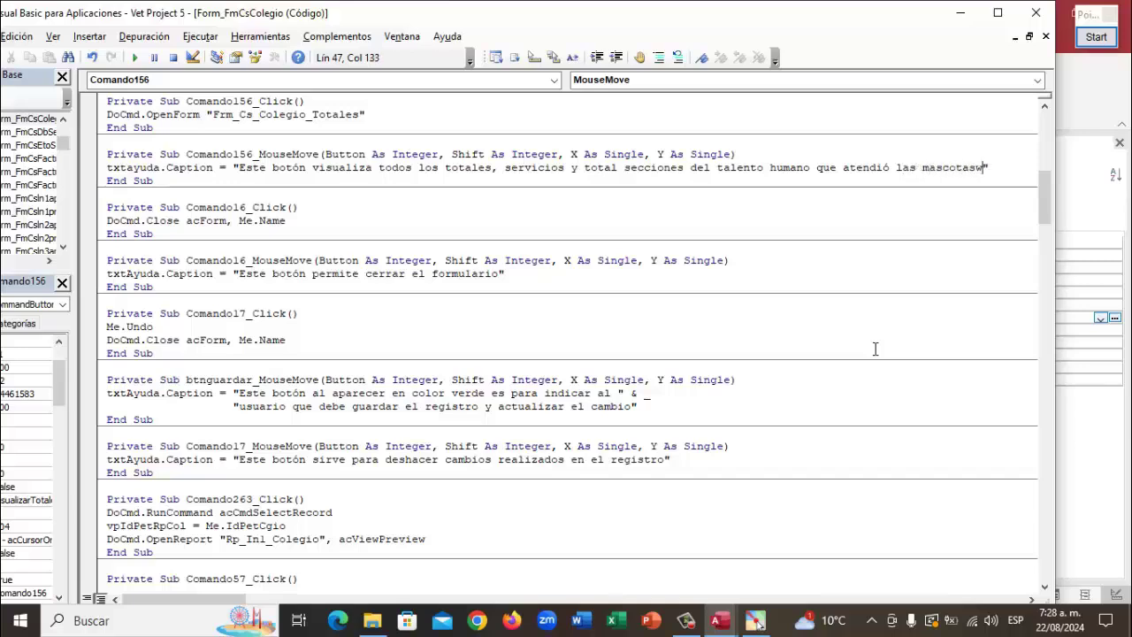
key(BackSpace)
click(718, 167)
text(")
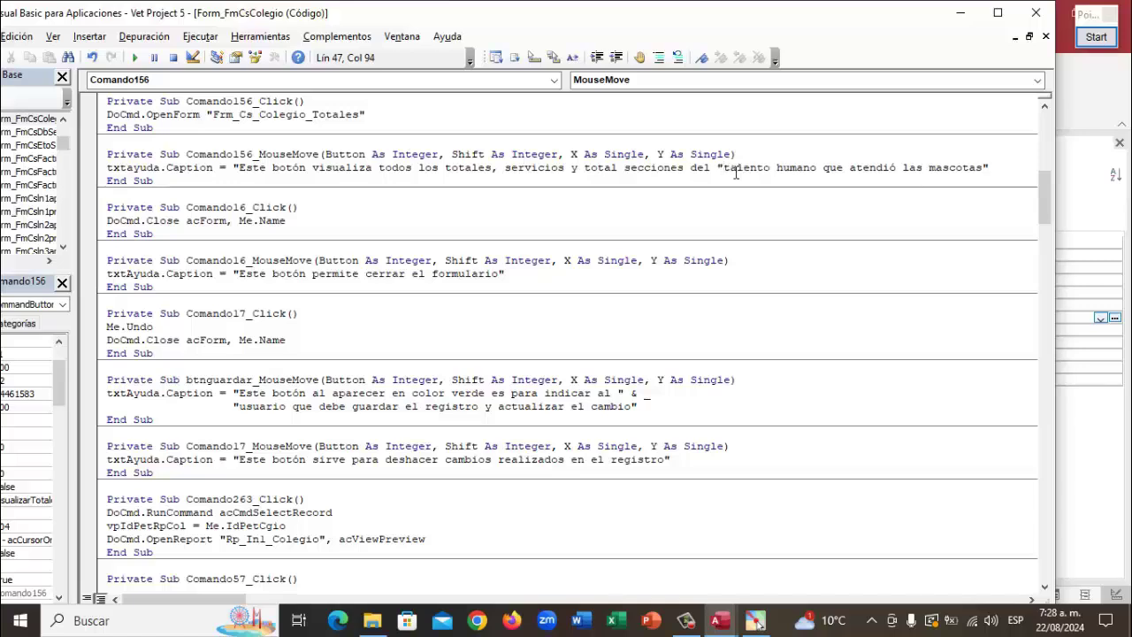
text( &)
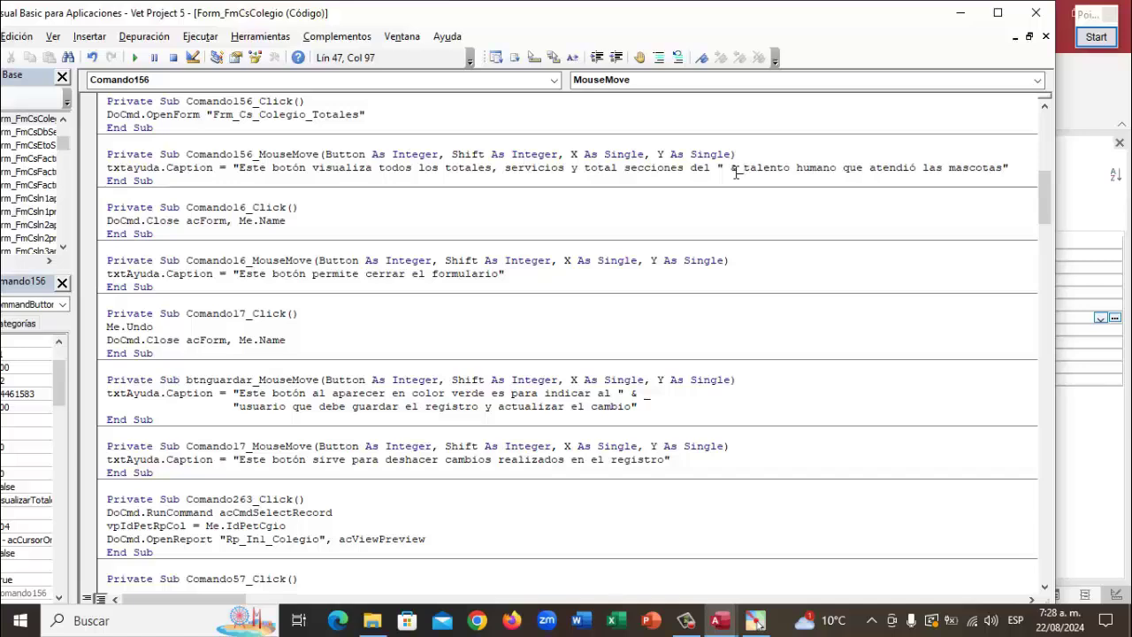
text(")
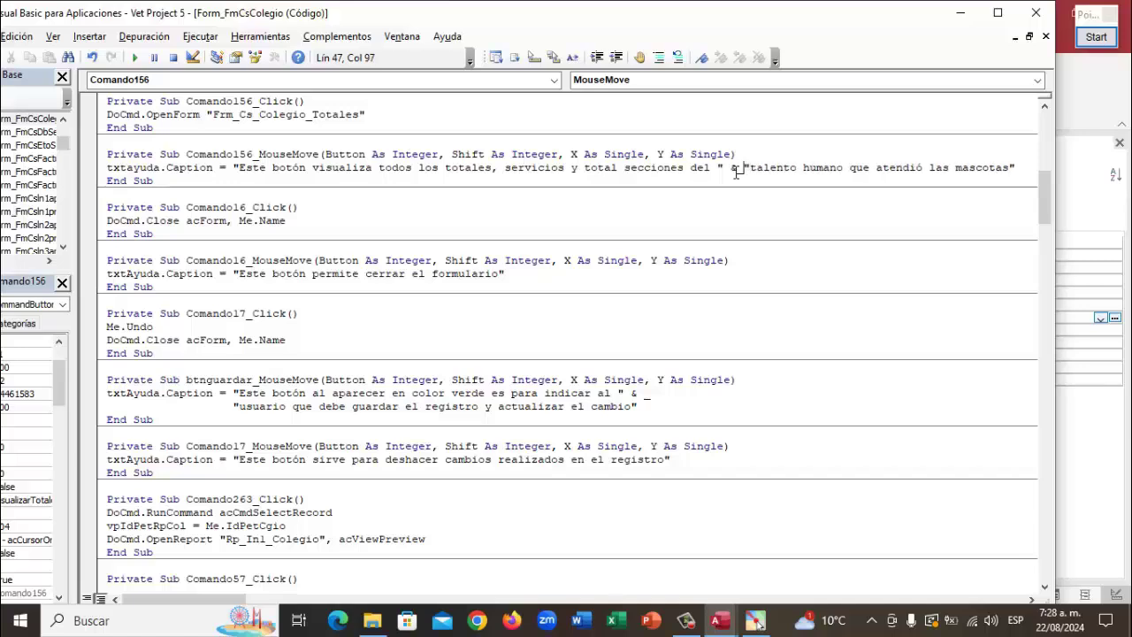
Wrap the caption before 'talento' with an & _ continuation and reopen the quote on the next line
key(Return)
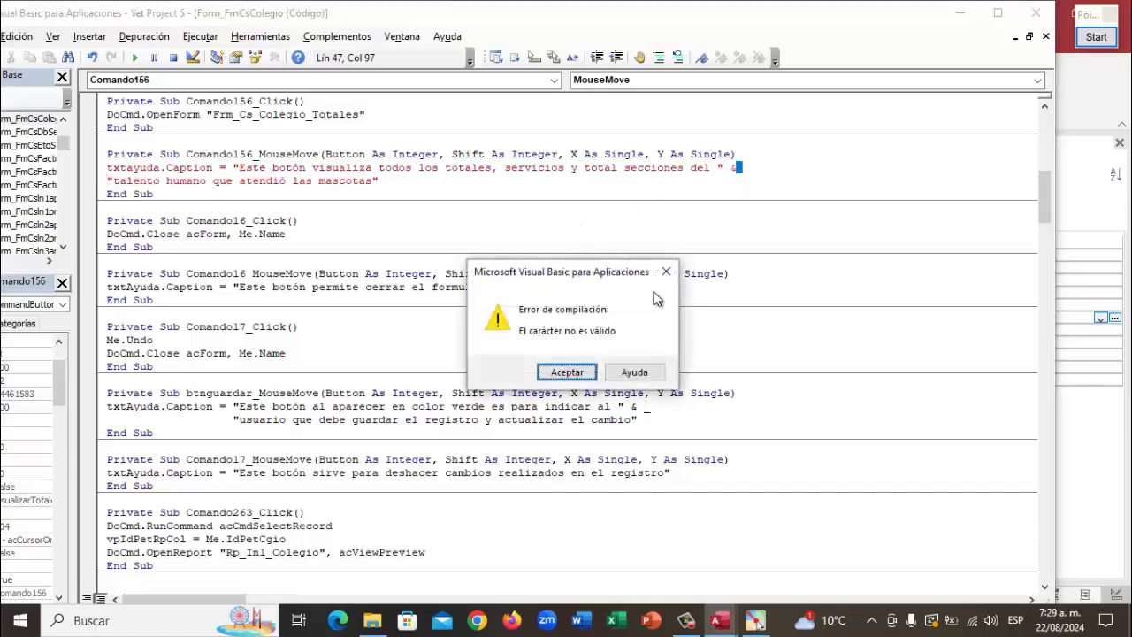
click(587, 371)
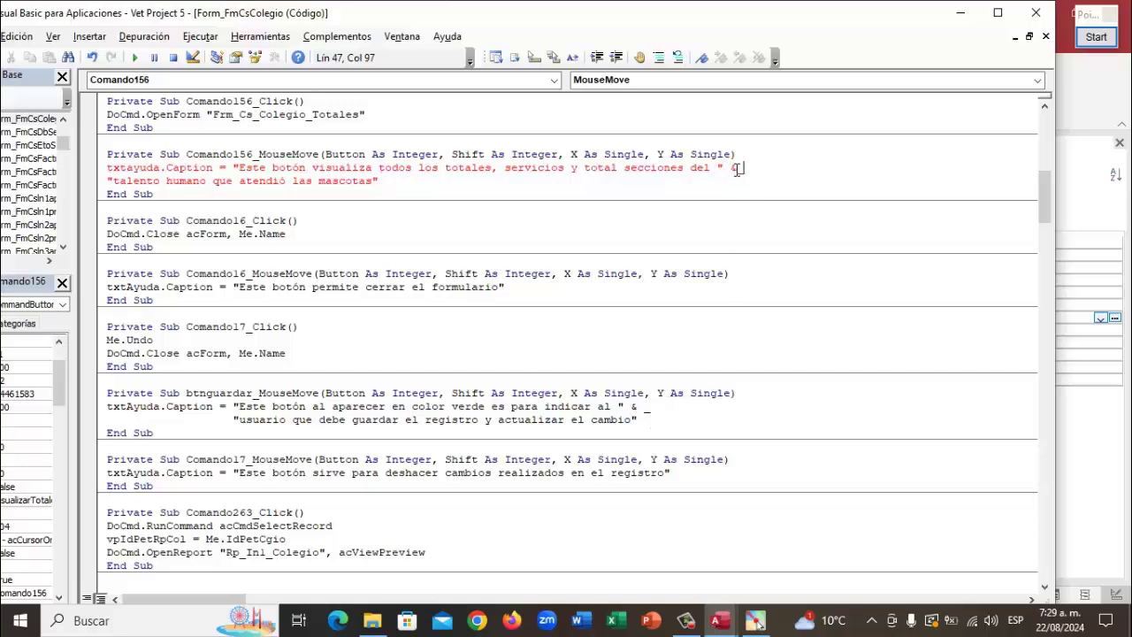
drag(737, 168, 769, 168)
click(768, 168)
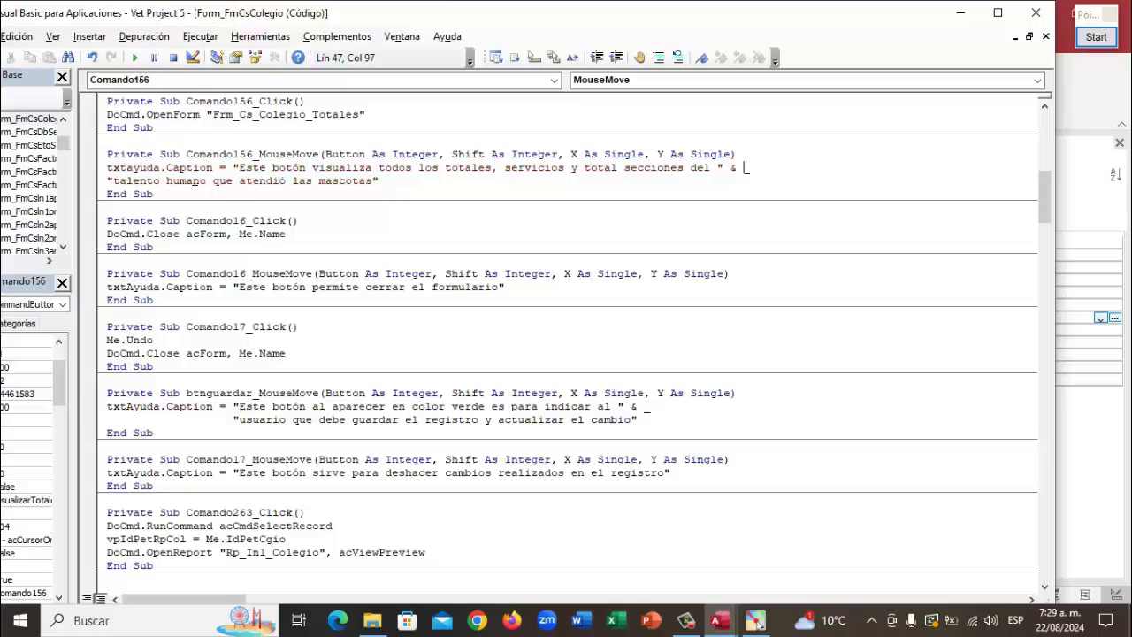
click(108, 181)
text(")
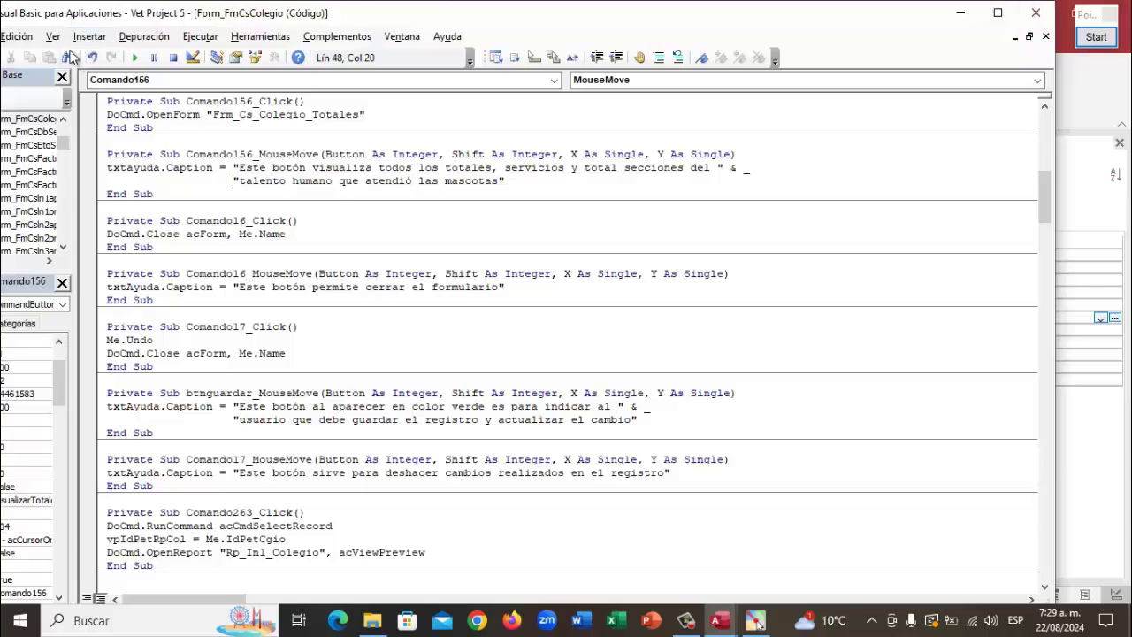
Close the VBA editor and Property Sheet, then save and close the FmCsColegio form
click(1035, 12)
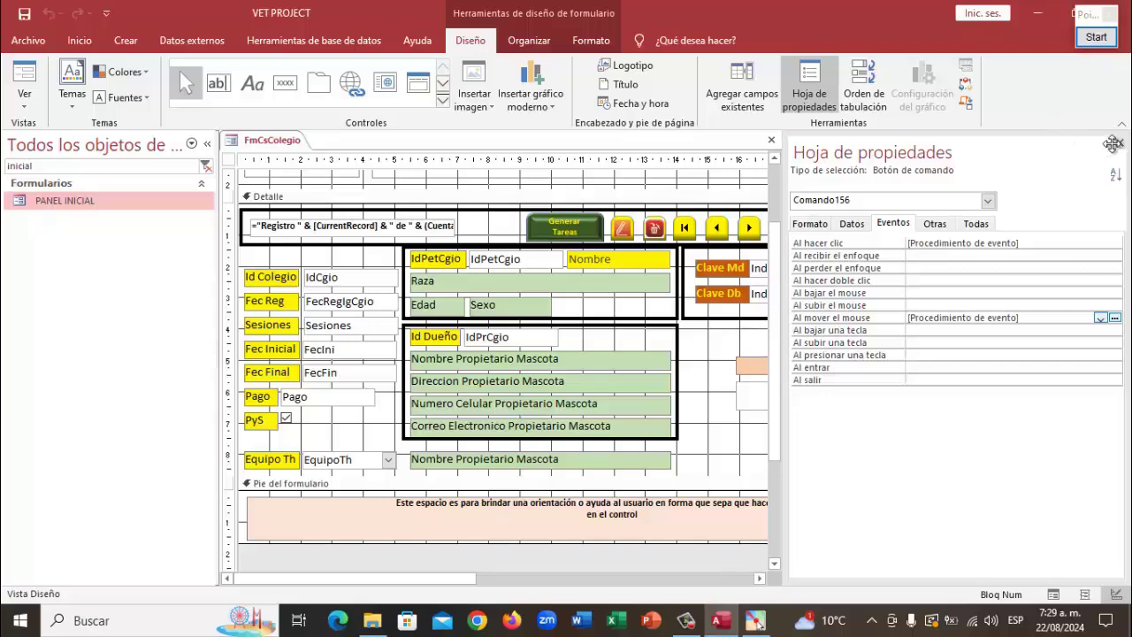
click(1119, 143)
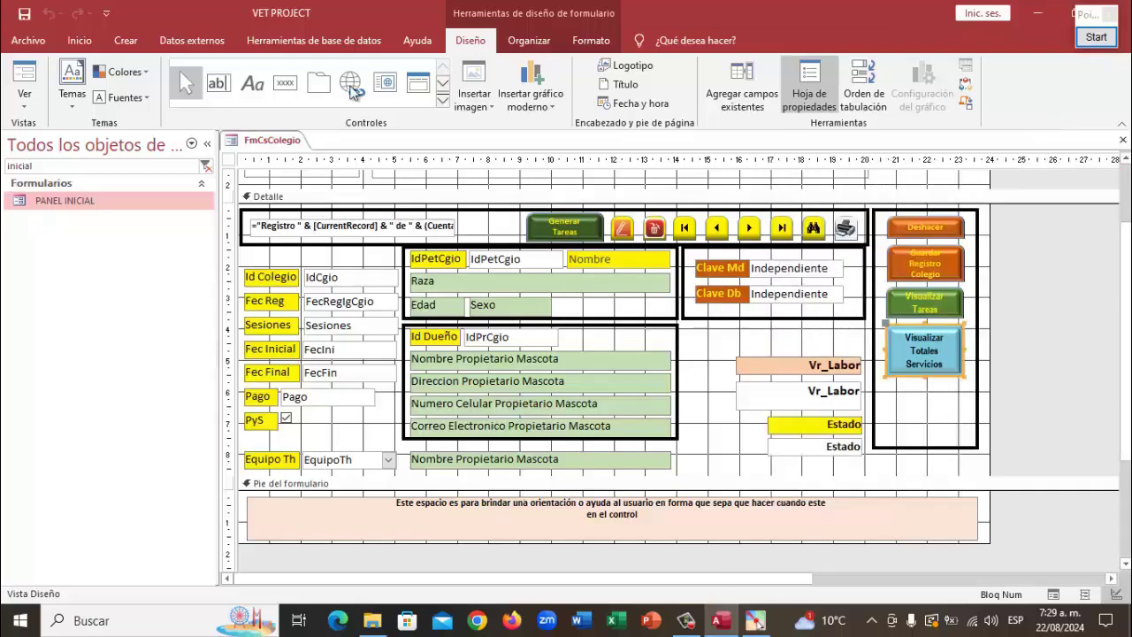
right_click(275, 141)
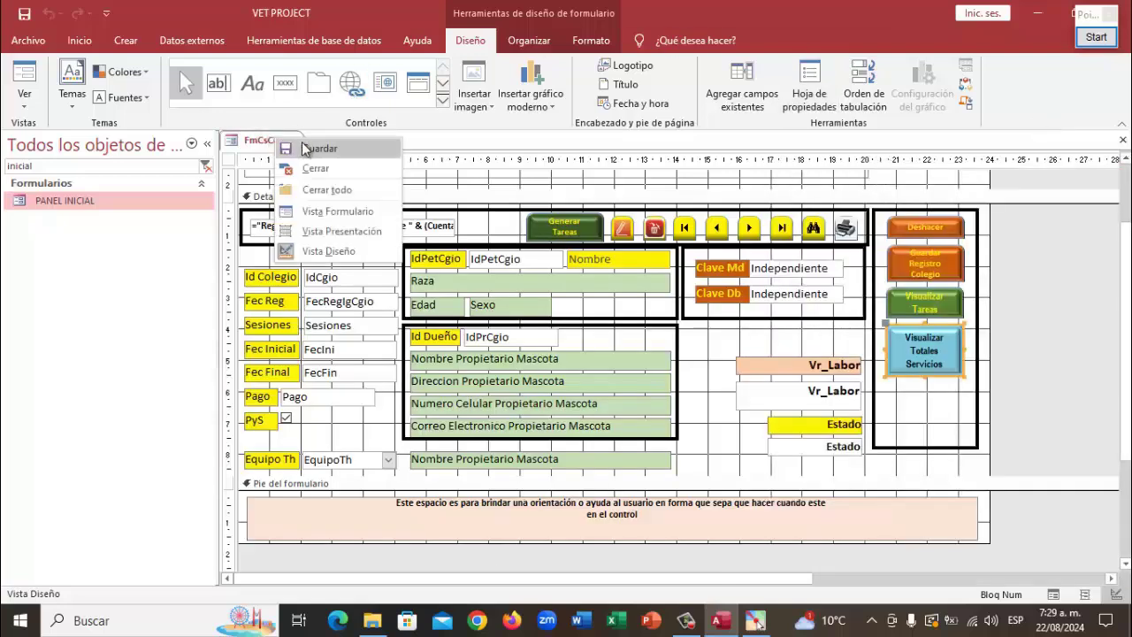
click(309, 147)
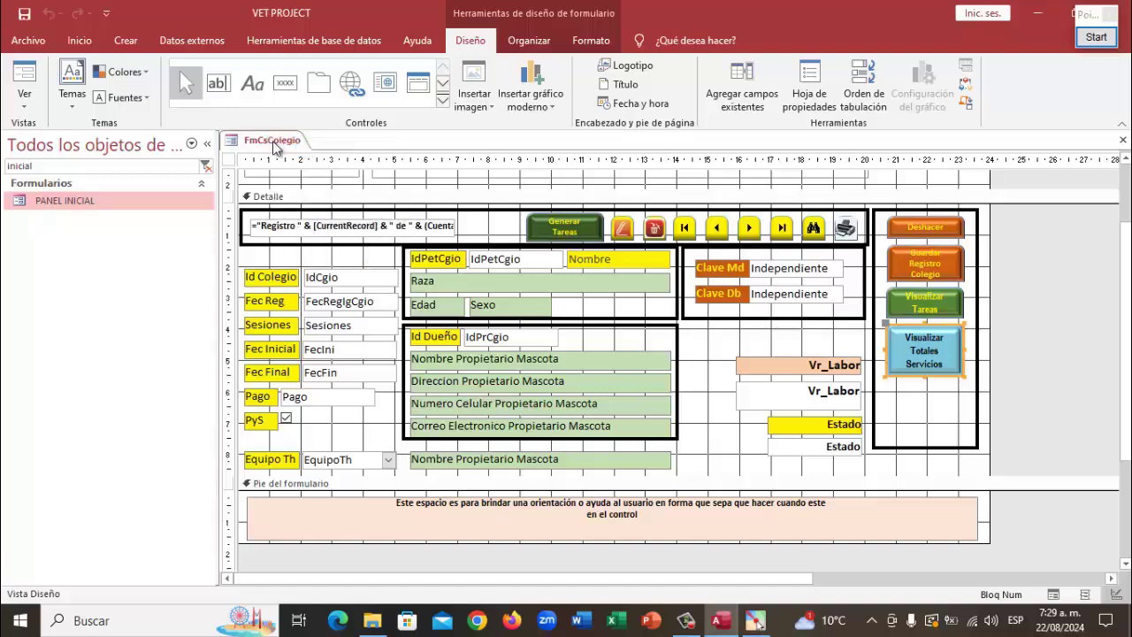
right_click(273, 143)
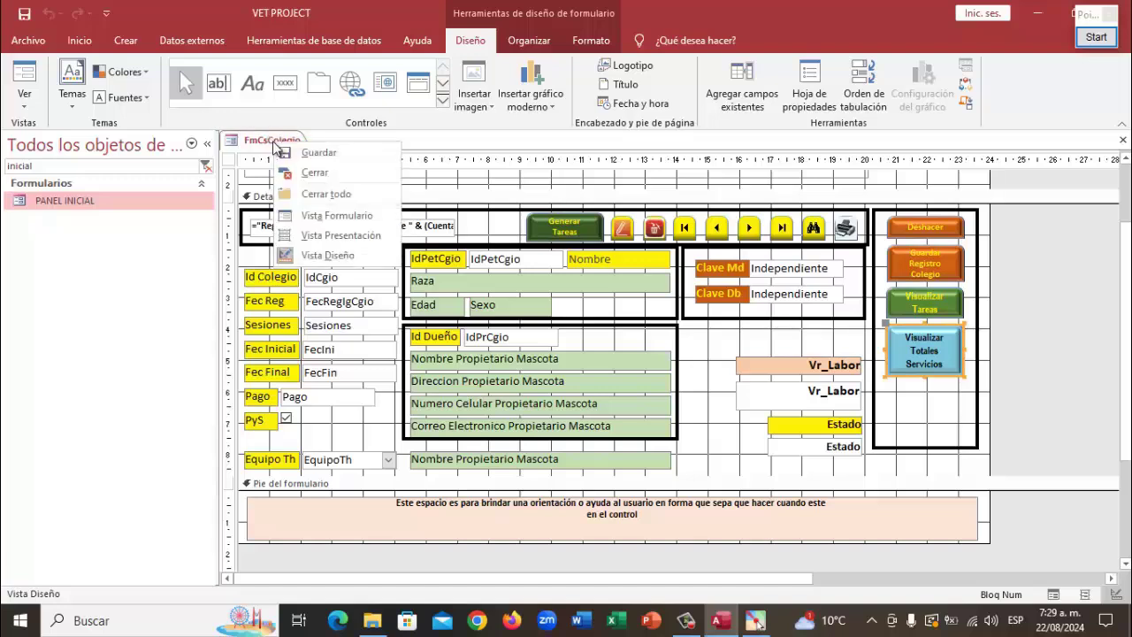
click(314, 174)
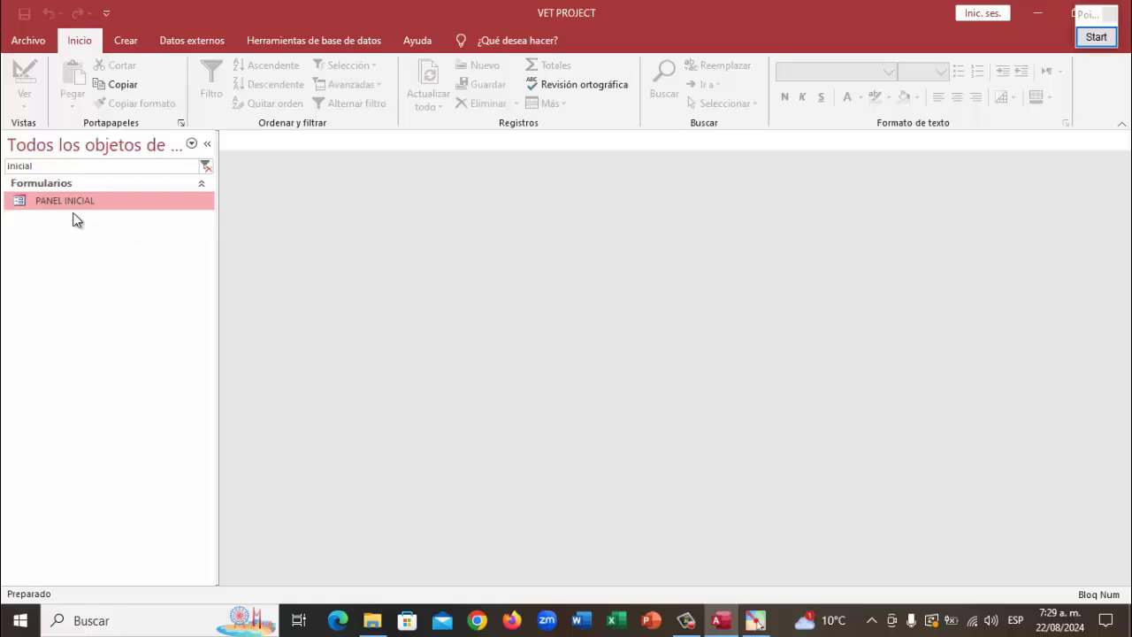
Run PANEL INICIAL, choose to carry out work, and log in as the director with the password
double_click(55, 203)
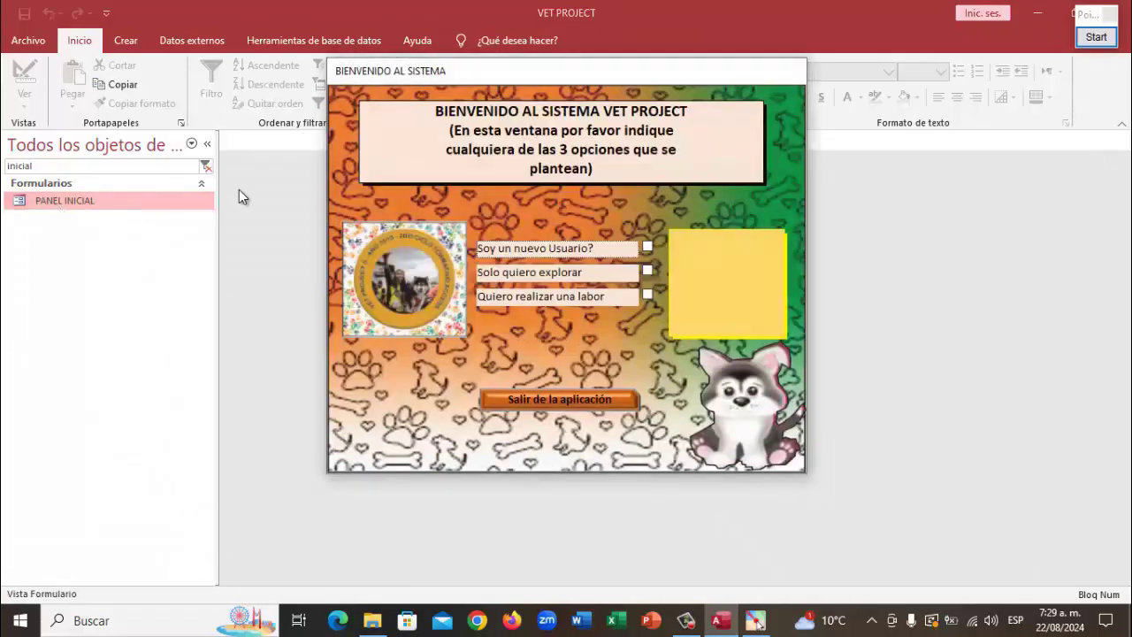
click(648, 293)
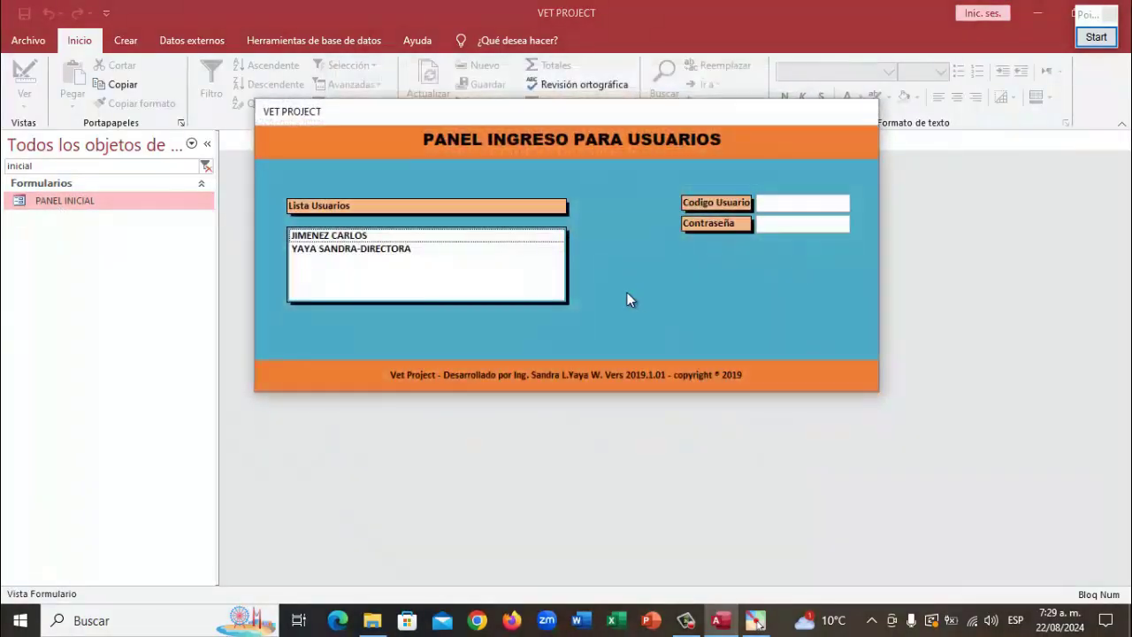
click(405, 251)
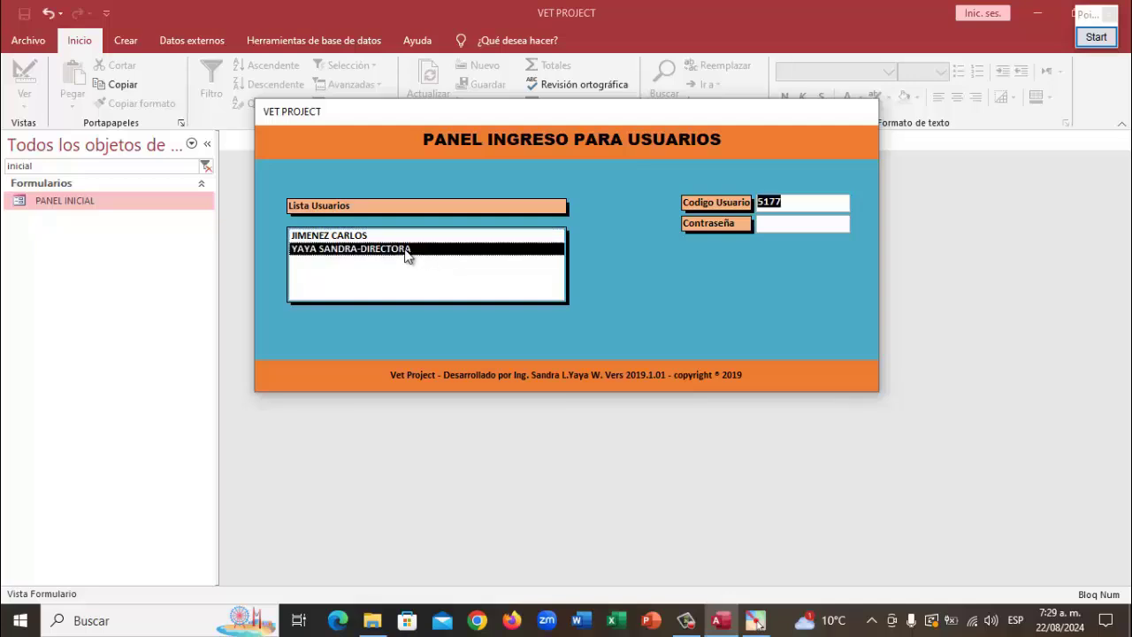
key(Tab)
text(***)
key(Return)
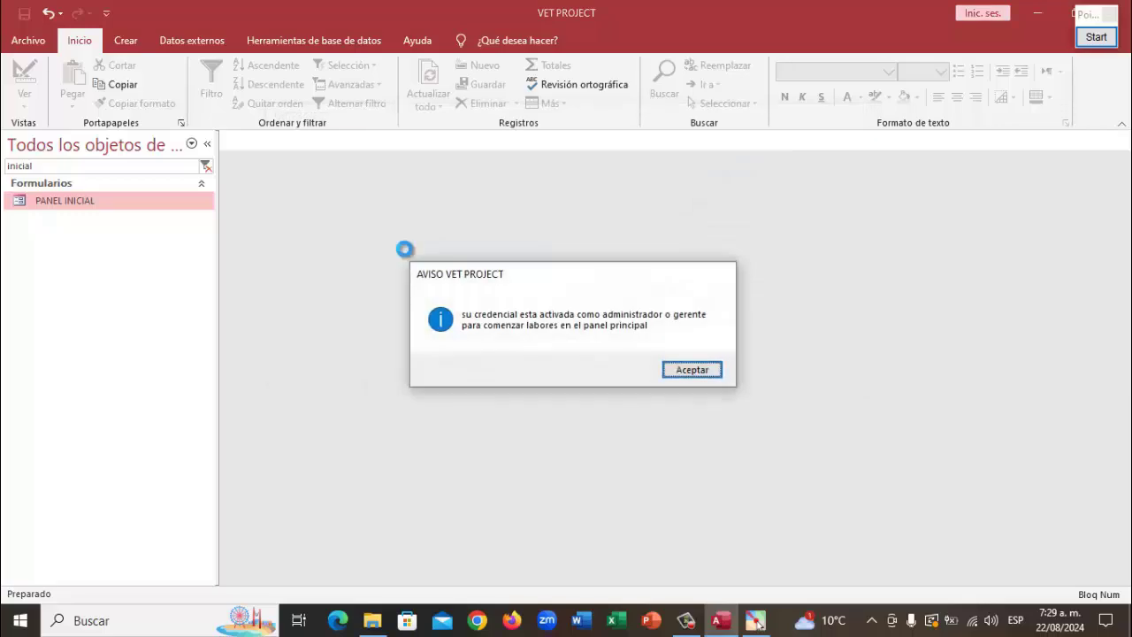
key(Return)
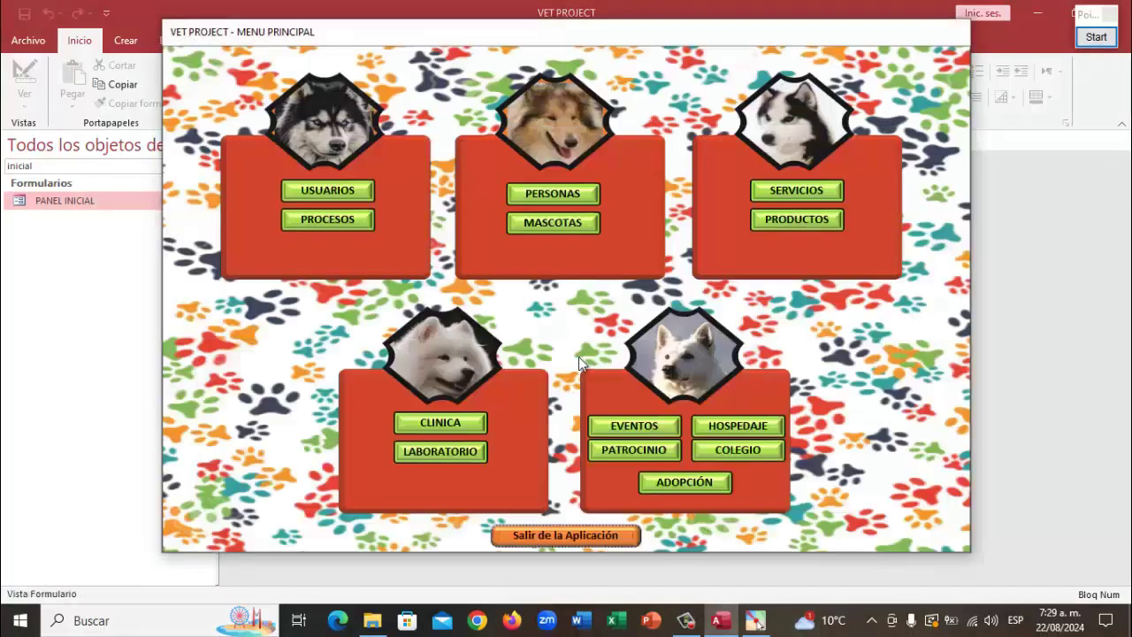
Go through COLEGIO and MENU to Visualizar Totales Servicios, showing $11.590.000, 191 hours and 19 services
click(739, 451)
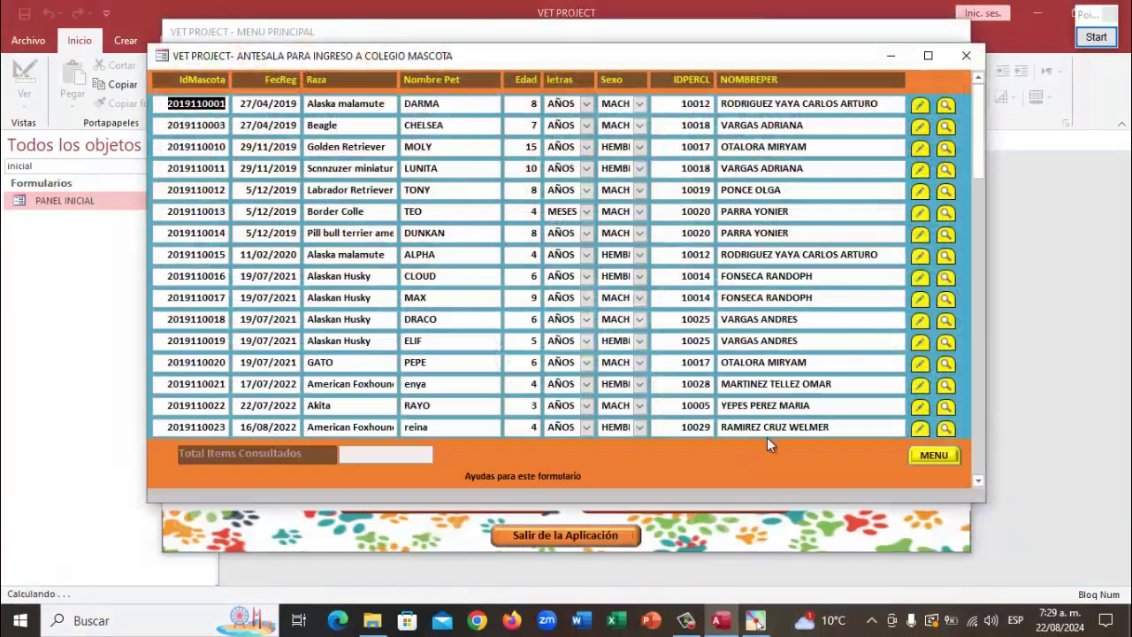
click(925, 455)
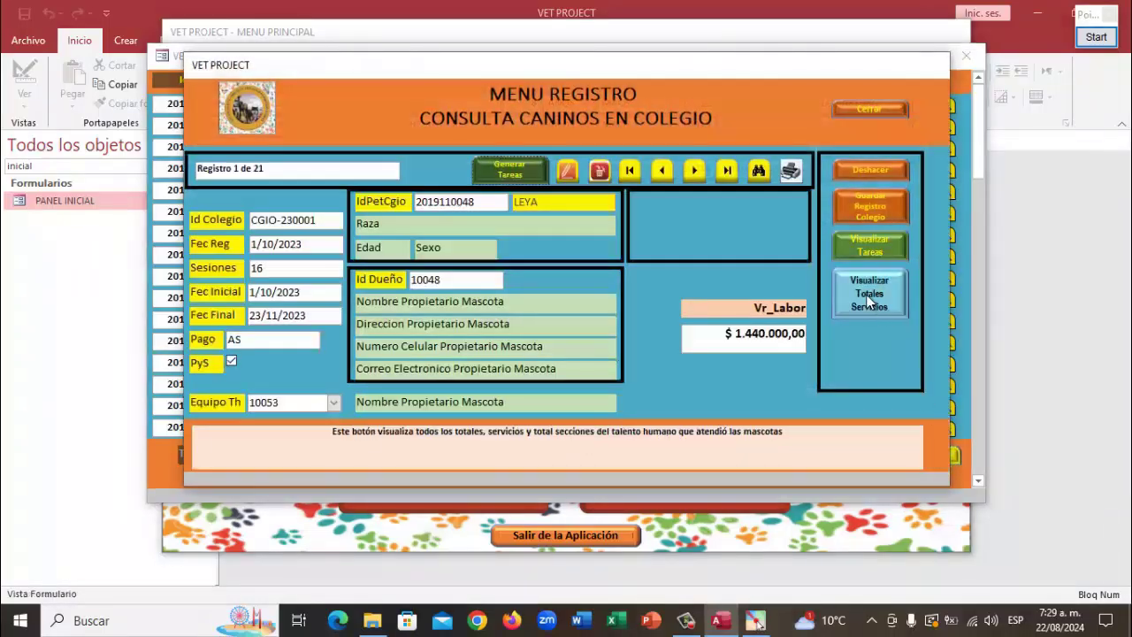
click(867, 299)
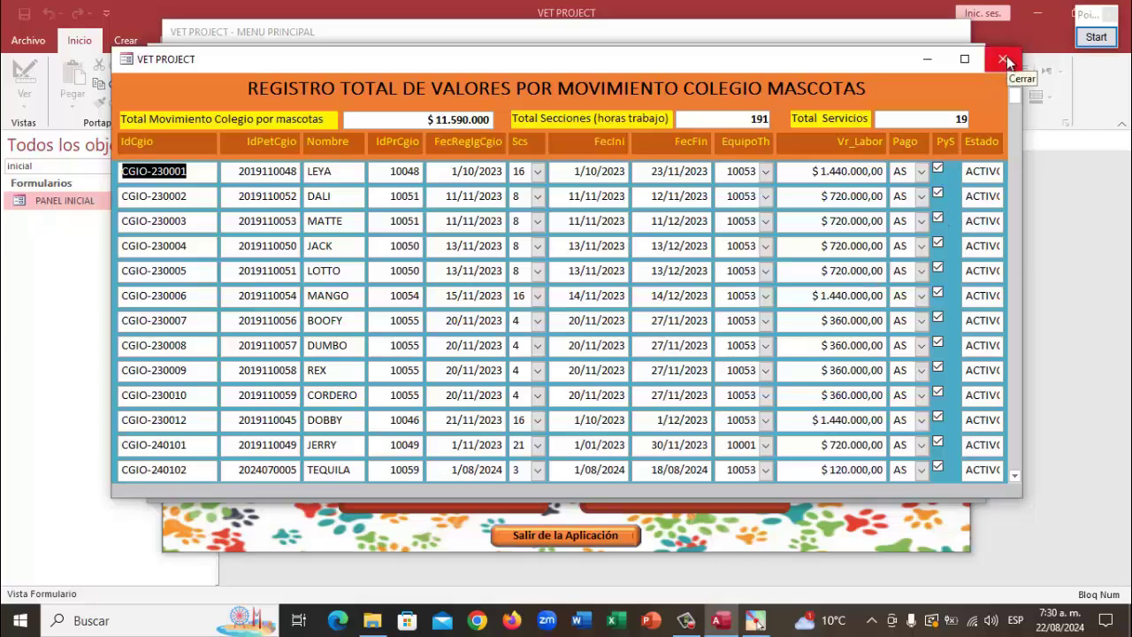
Close the totals window, advance through the Colegio records to 21 of 21, then select IdPetCgio
click(1005, 59)
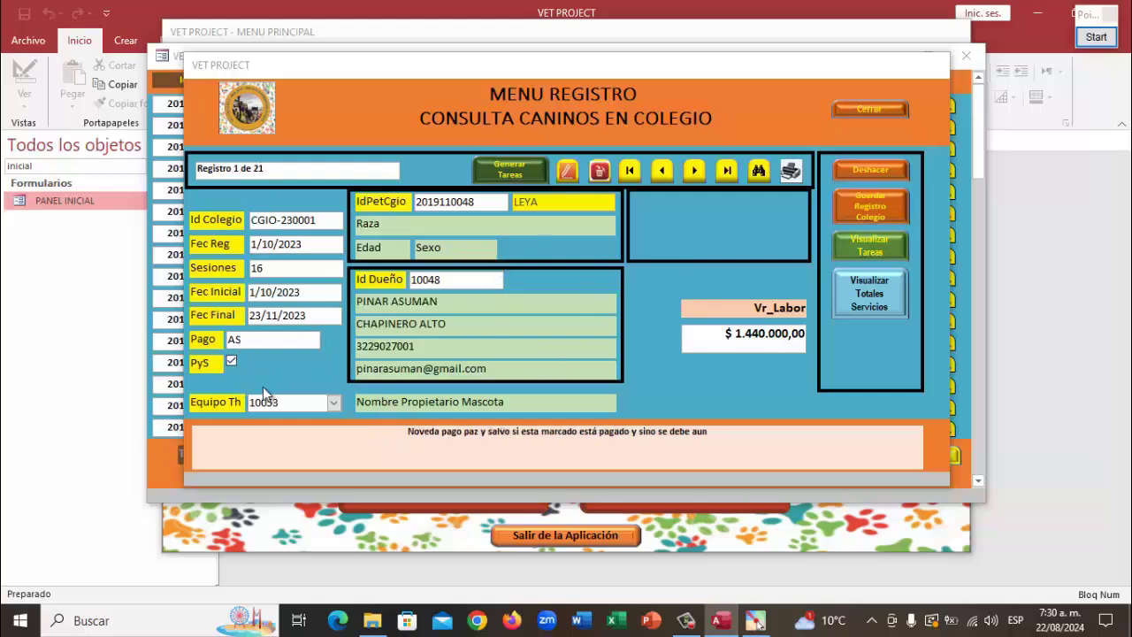
double_click(695, 171)
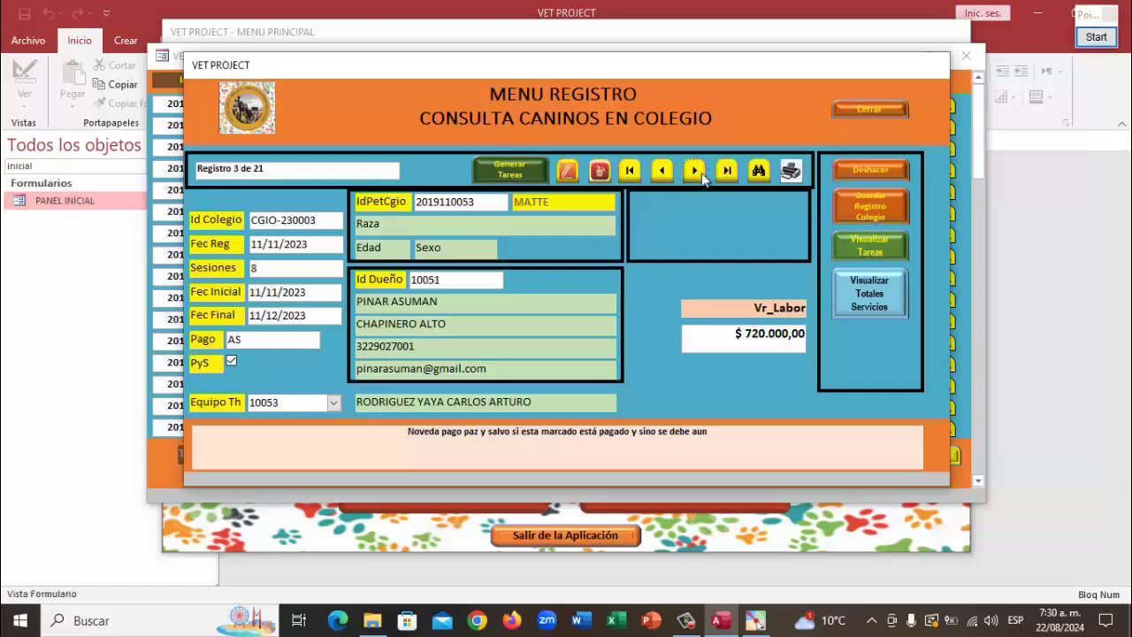
click(701, 173)
click(701, 172)
click(701, 173)
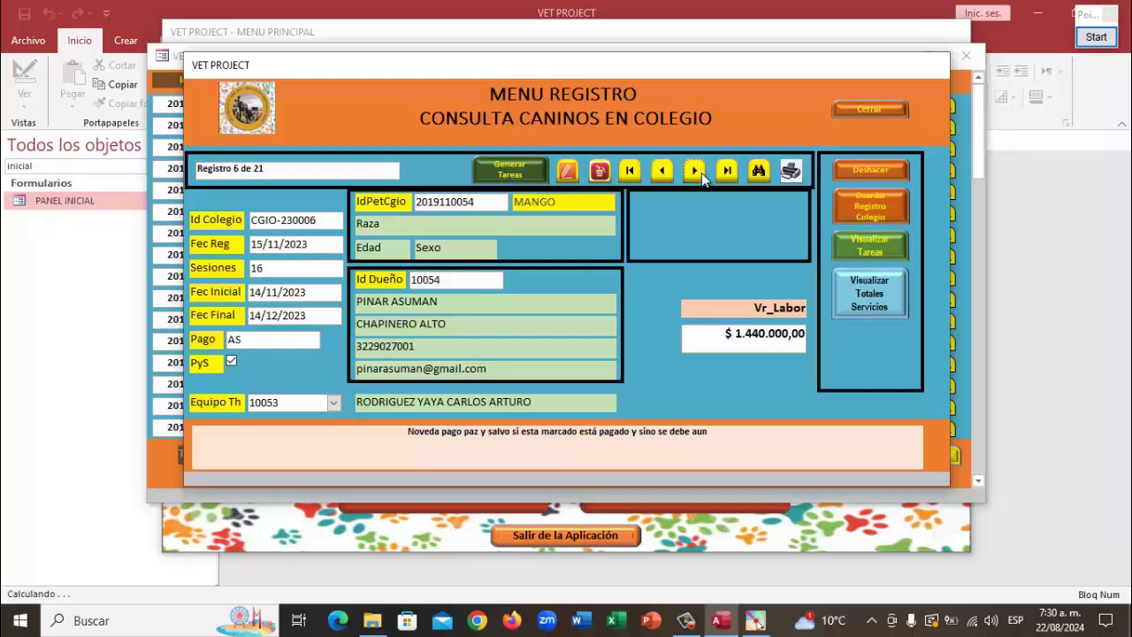
click(702, 172)
click(701, 173)
click(701, 173)
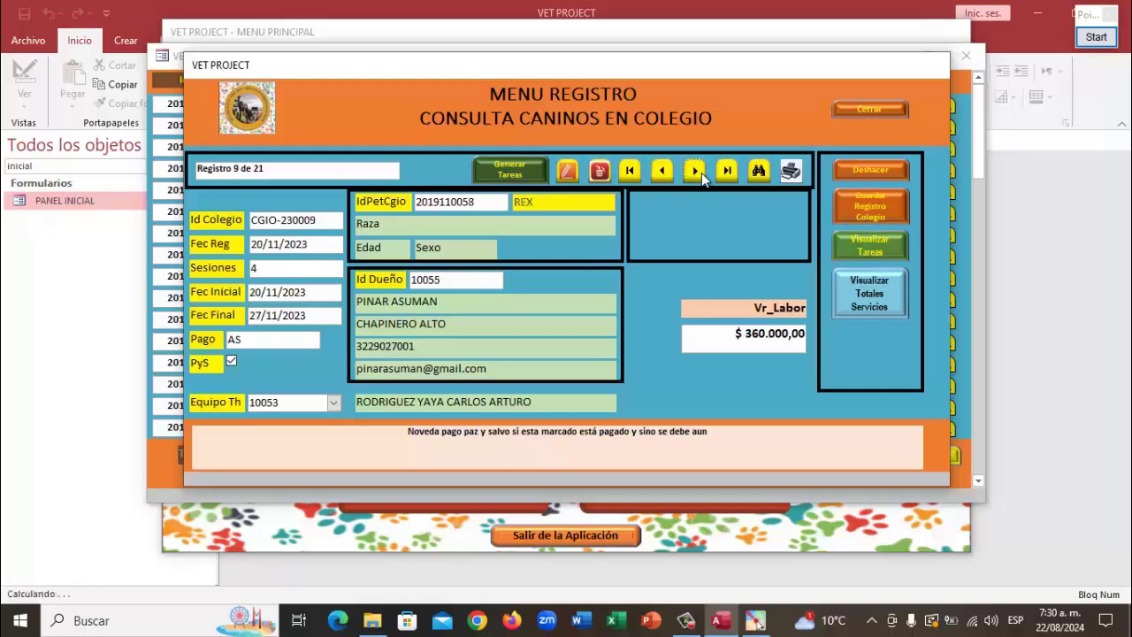
click(701, 172)
click(701, 173)
click(701, 173)
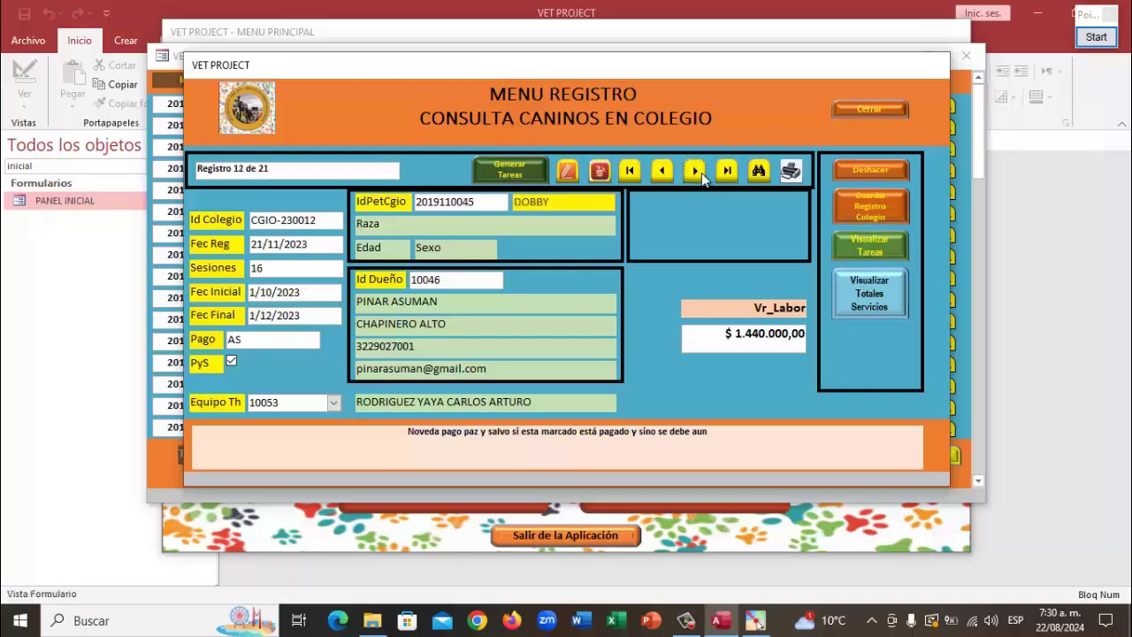
click(702, 173)
click(701, 172)
click(701, 172)
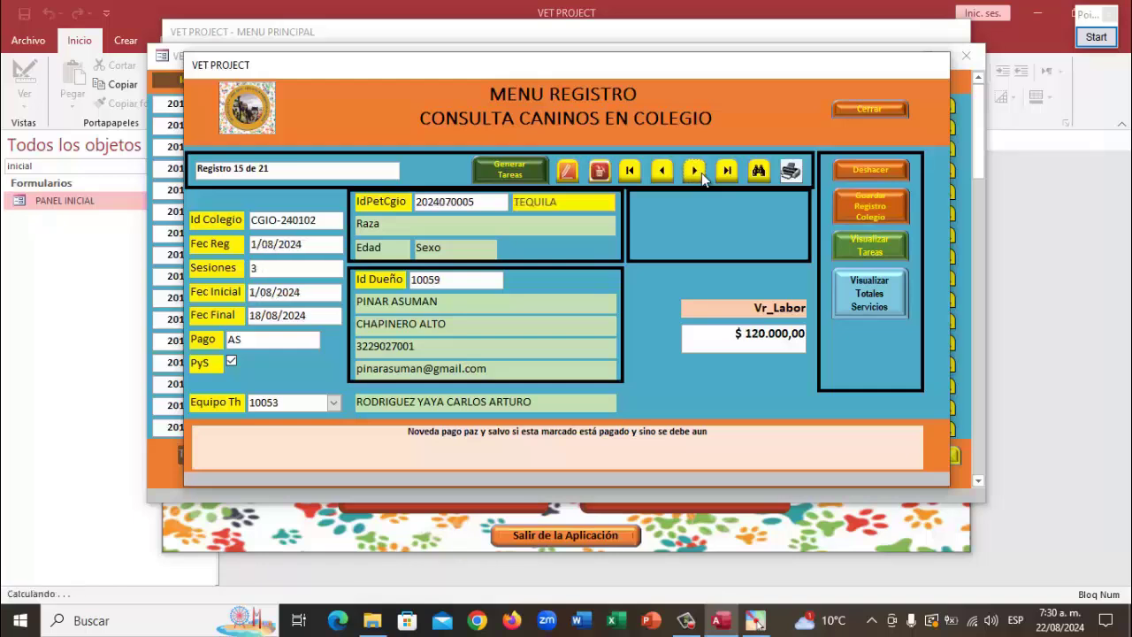
click(701, 172)
click(701, 172)
click(701, 173)
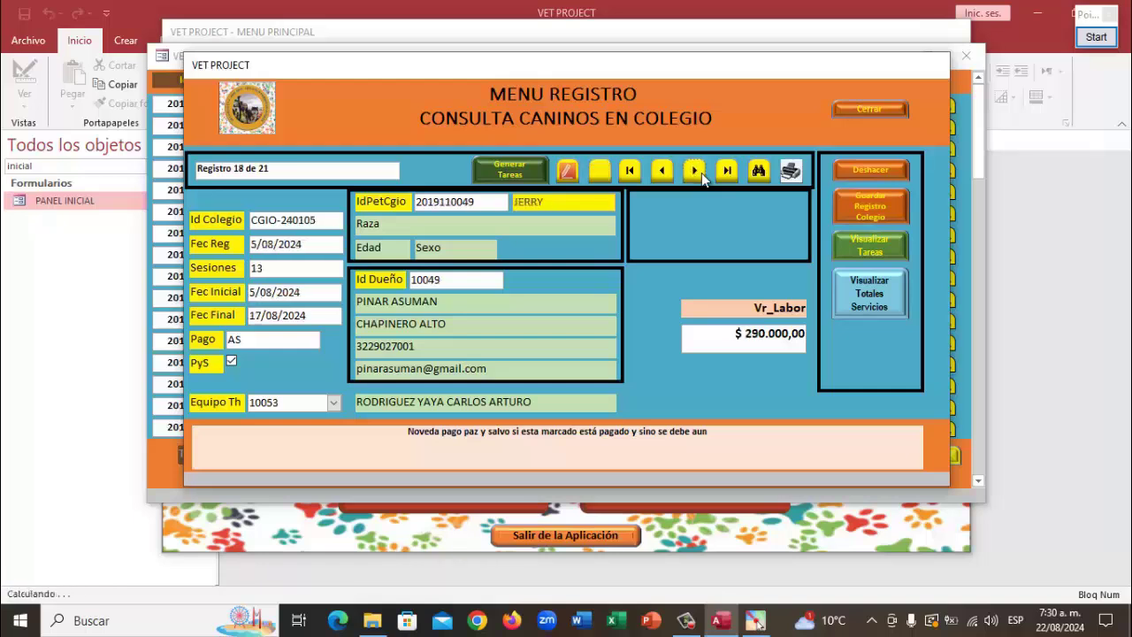
click(696, 172)
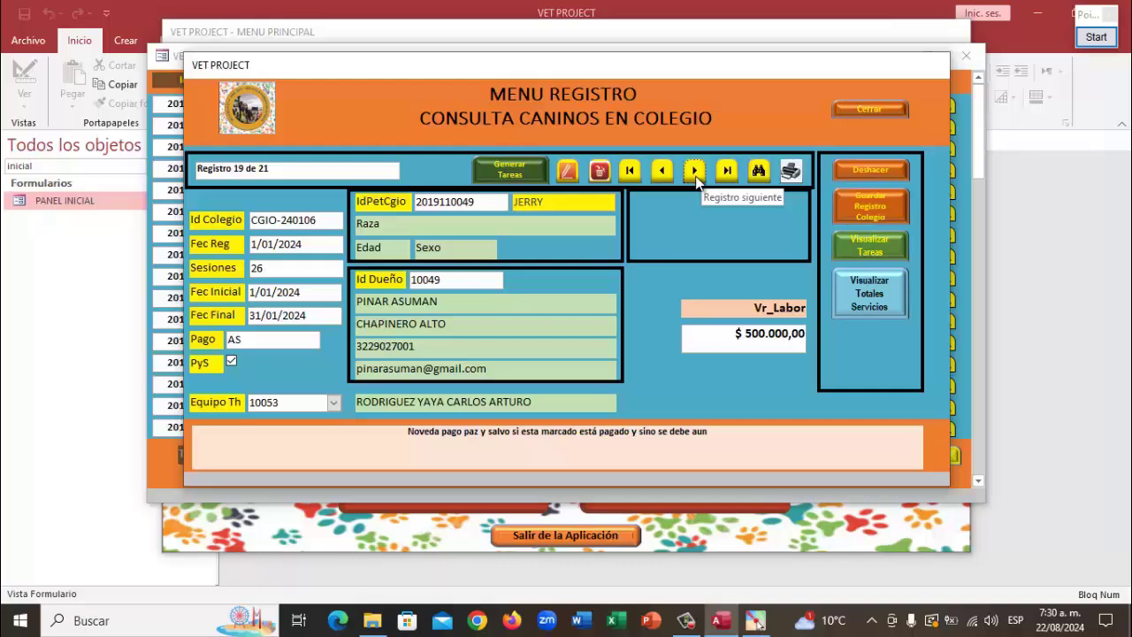
click(696, 171)
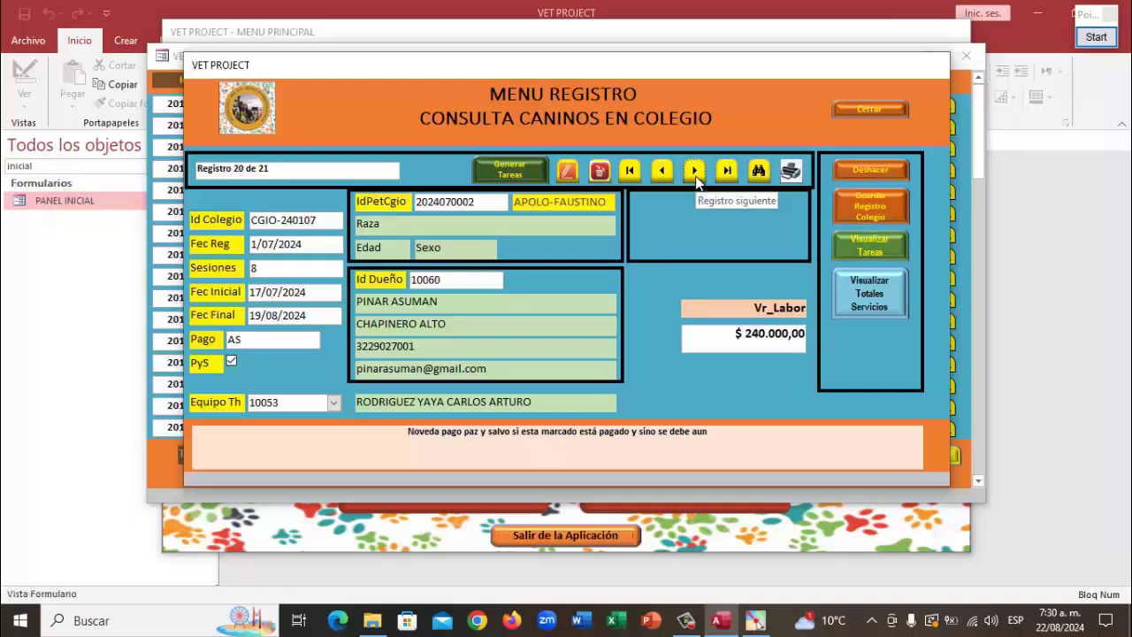
click(696, 173)
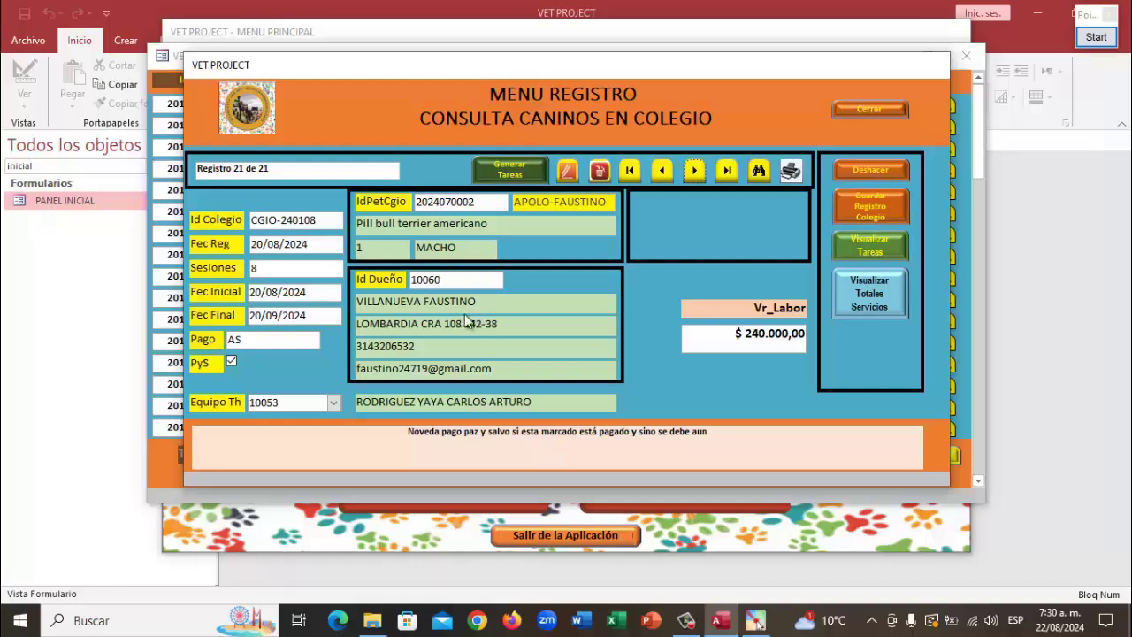
click(492, 202)
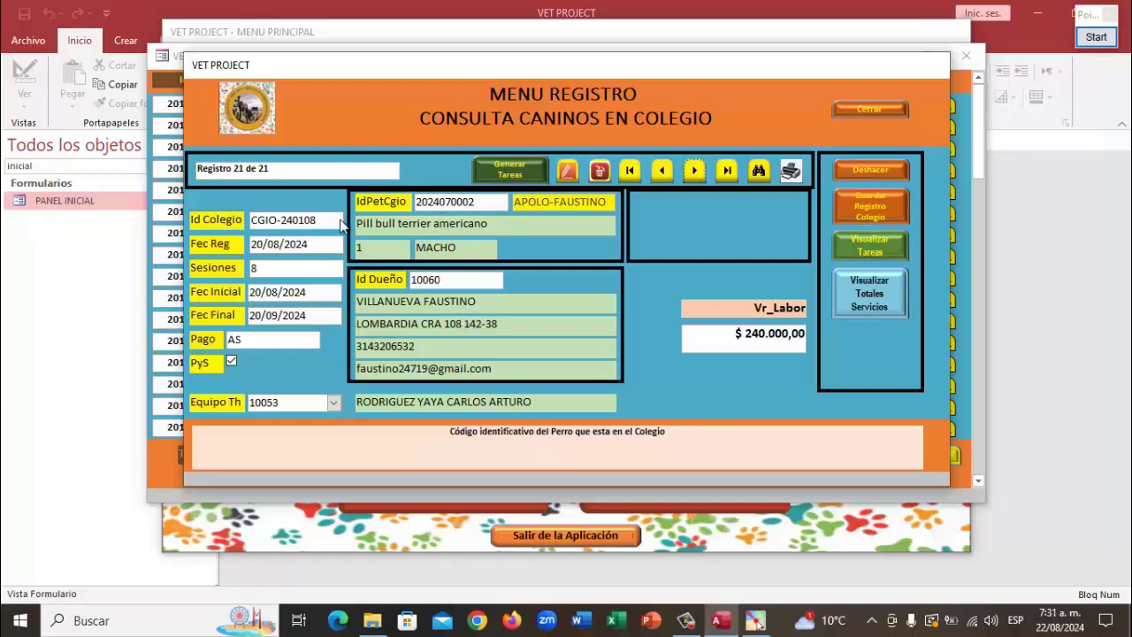
mouse_move(271, 170)
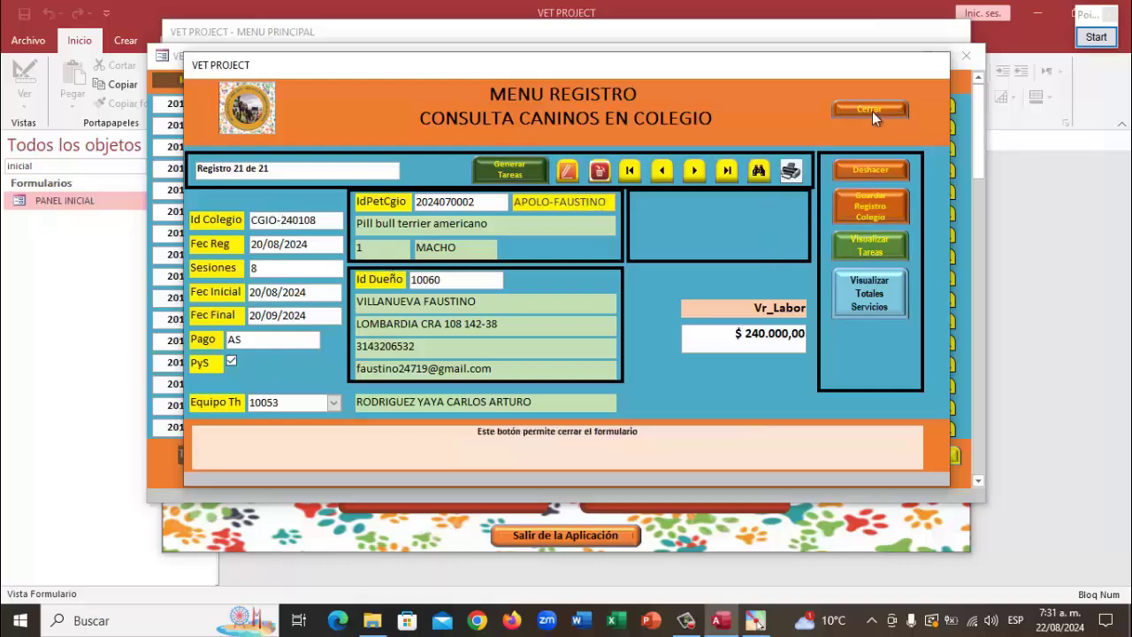
Switch the FmCsColegio form to Vista Diseño and close the MENU PRINCIPAL form
right_click(694, 68)
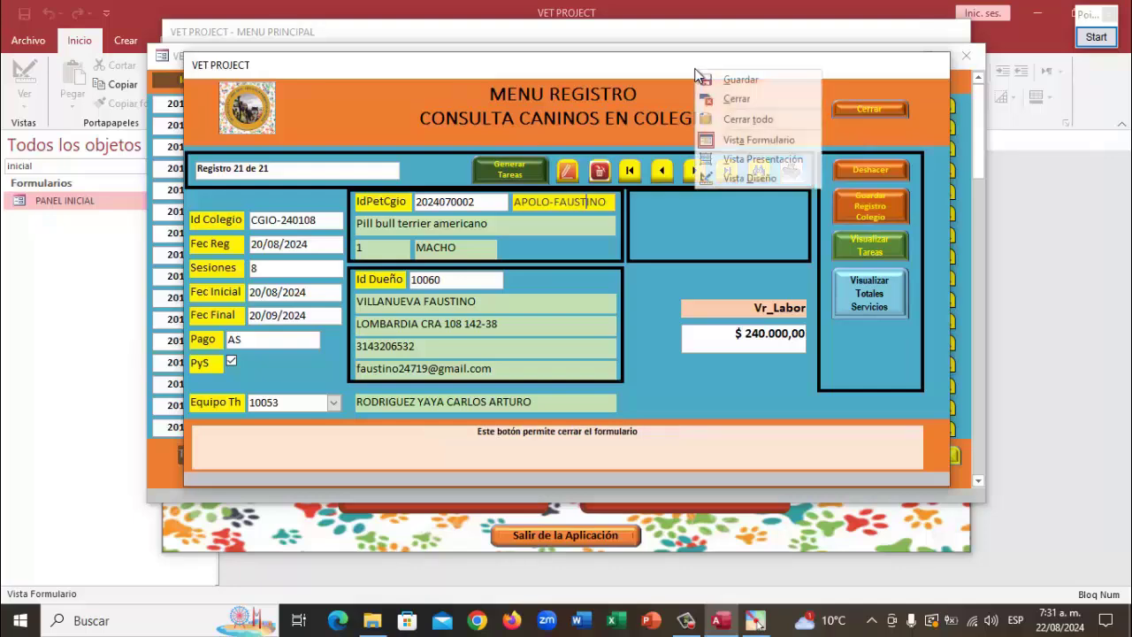
click(749, 178)
click(962, 58)
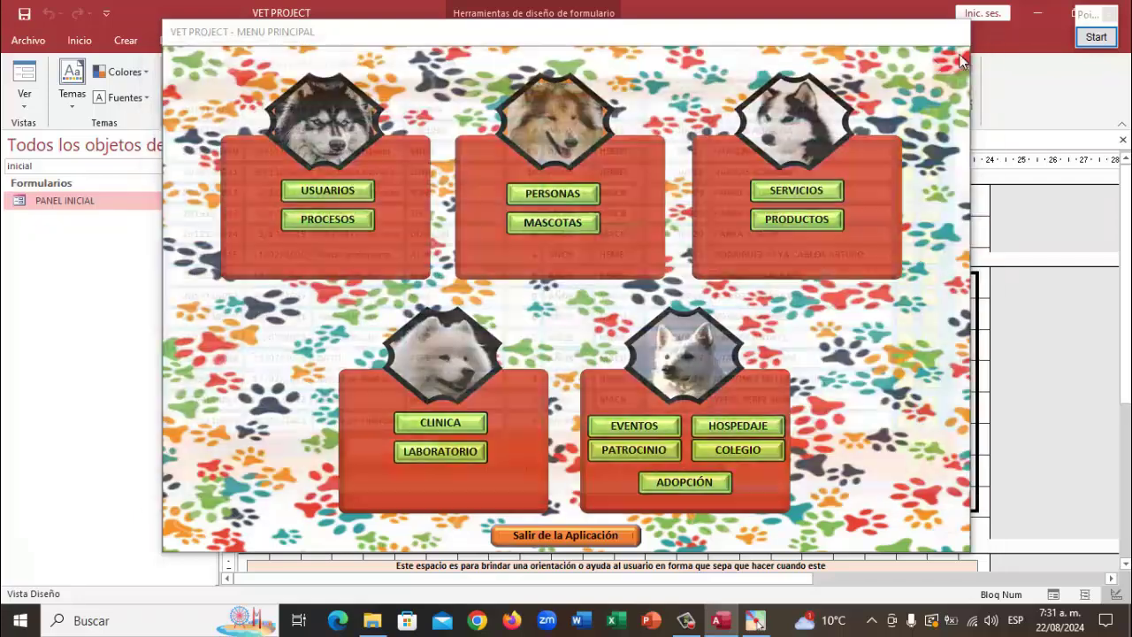
right_click(623, 38)
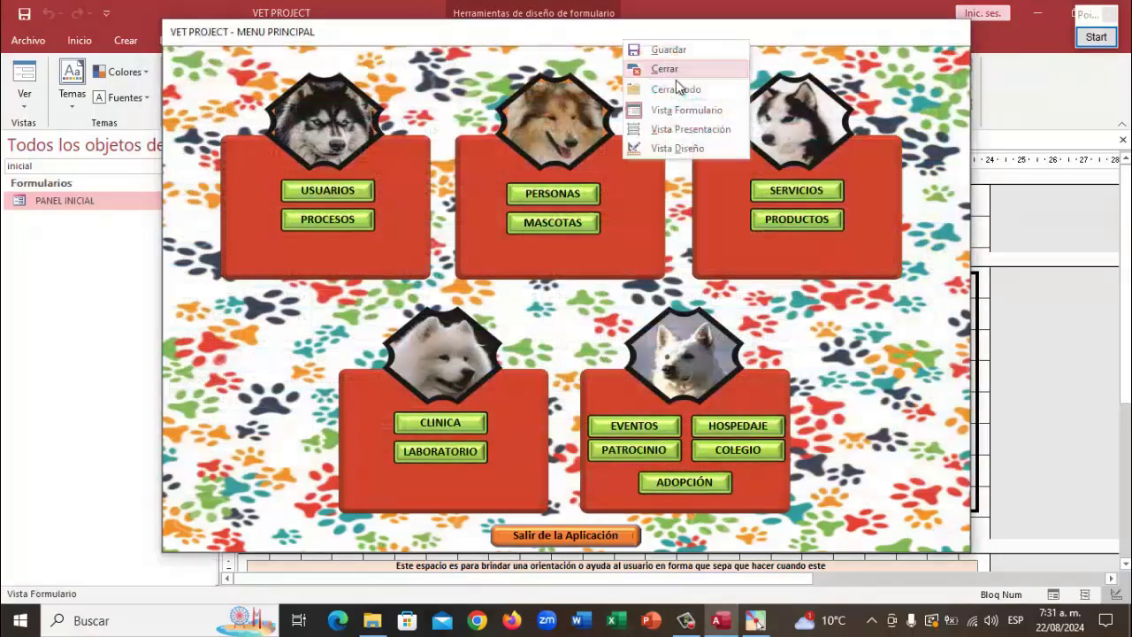
click(680, 71)
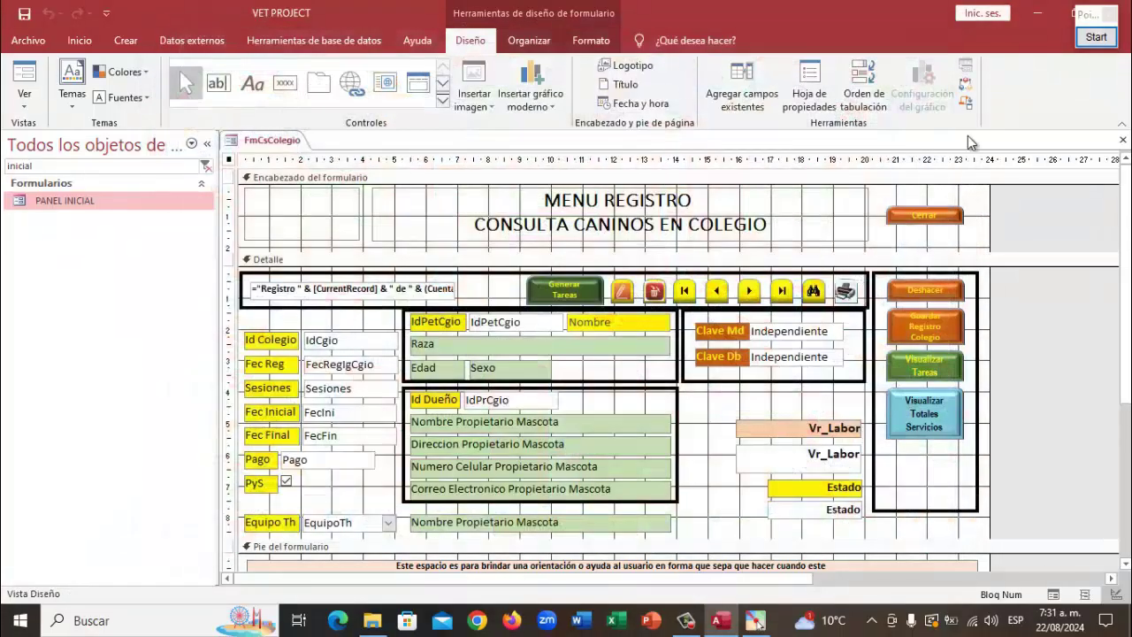
Open the Form_FmCsColegio code and review the Comando84 and Comando85 password-gated edit and delete handlers
click(966, 82)
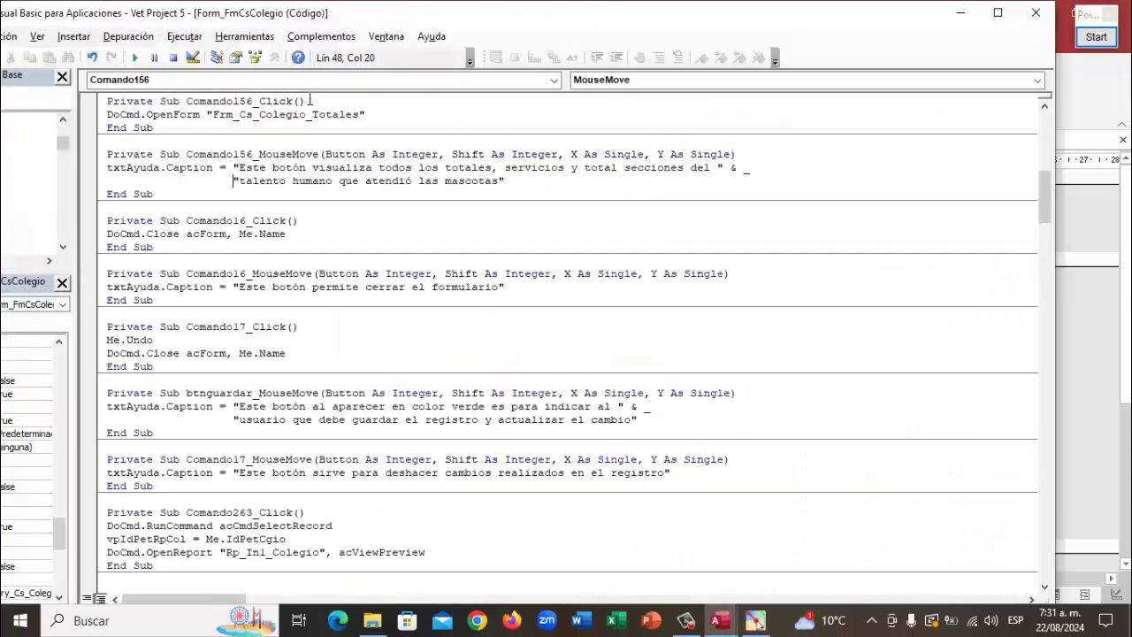
scroll(428, 190, up, 9)
scroll(428, 190, up, 5)
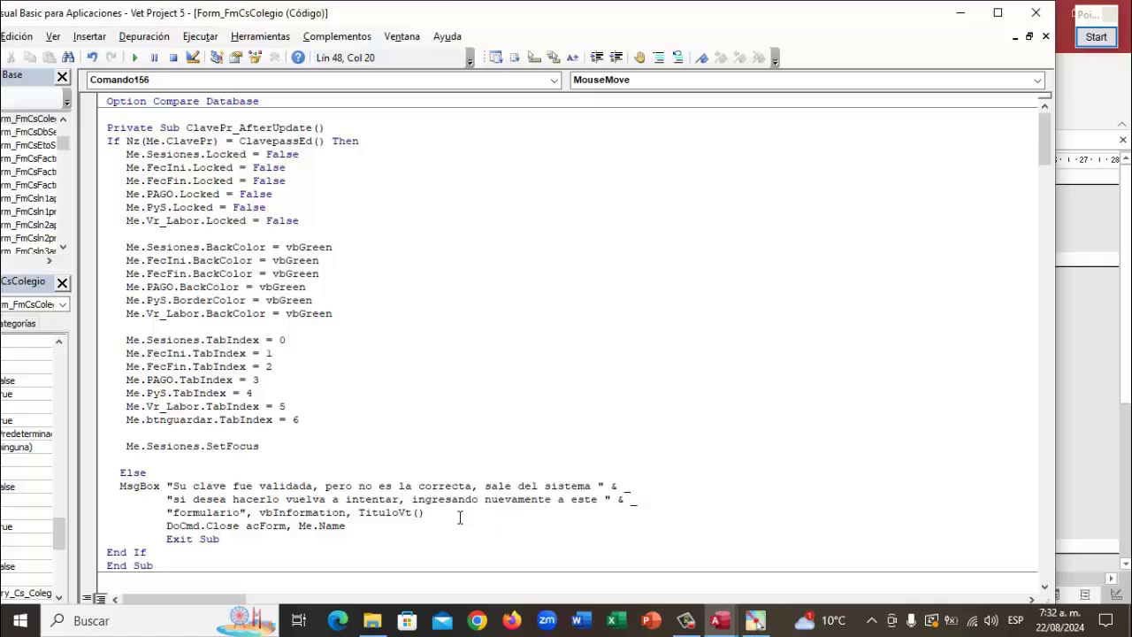
scroll(460, 517, down, 1)
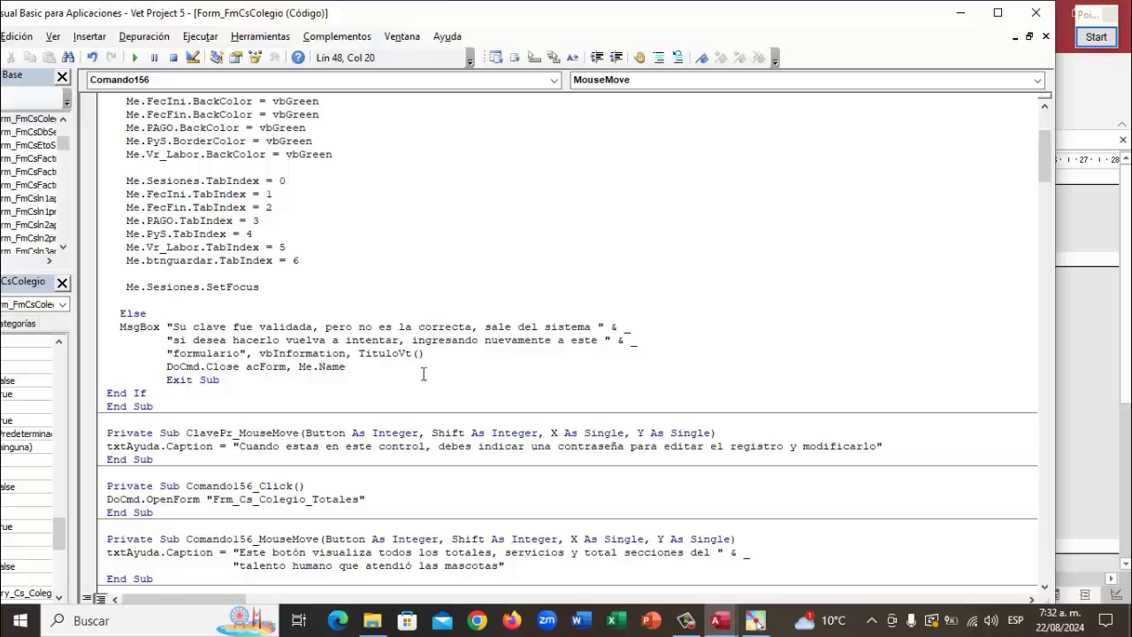
scroll(424, 374, down, 2)
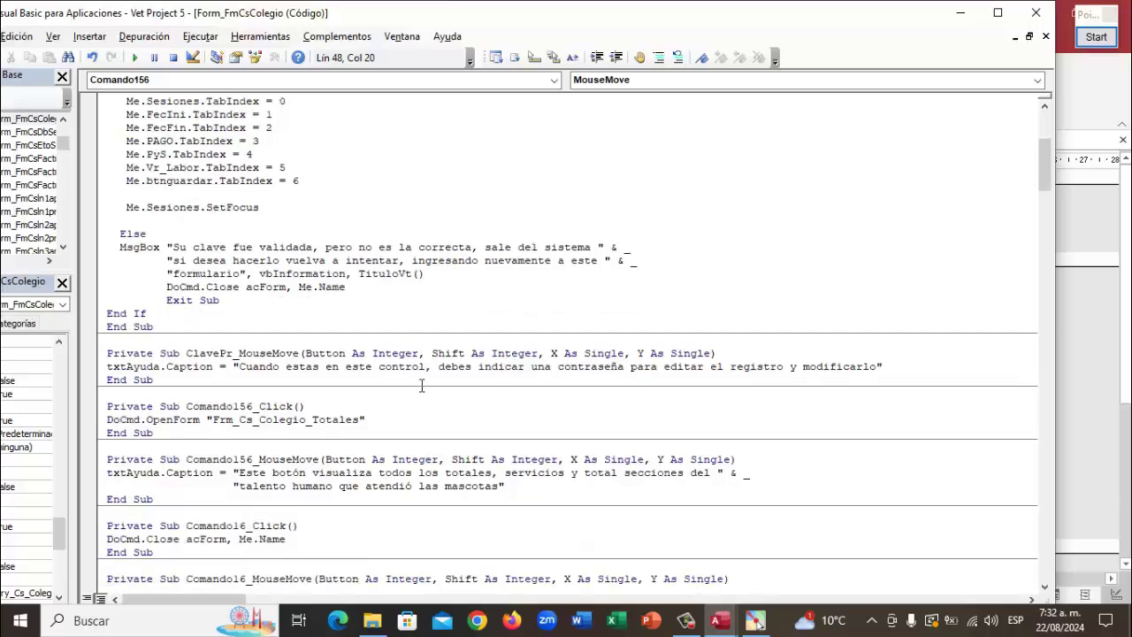
scroll(421, 386, down, 3)
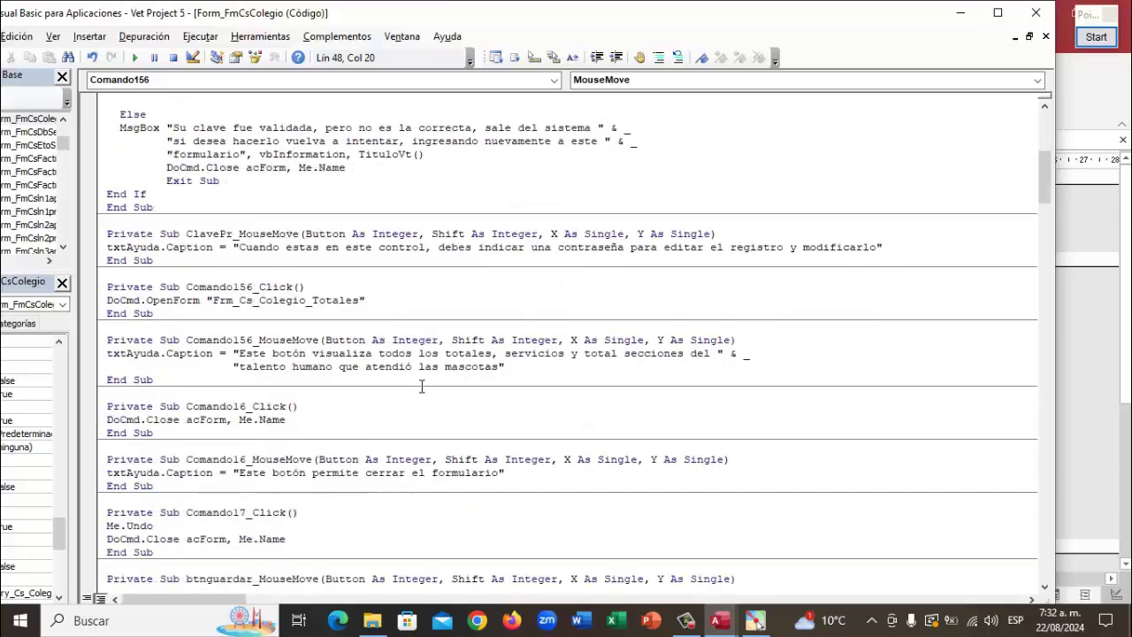
scroll(422, 389, down, 2)
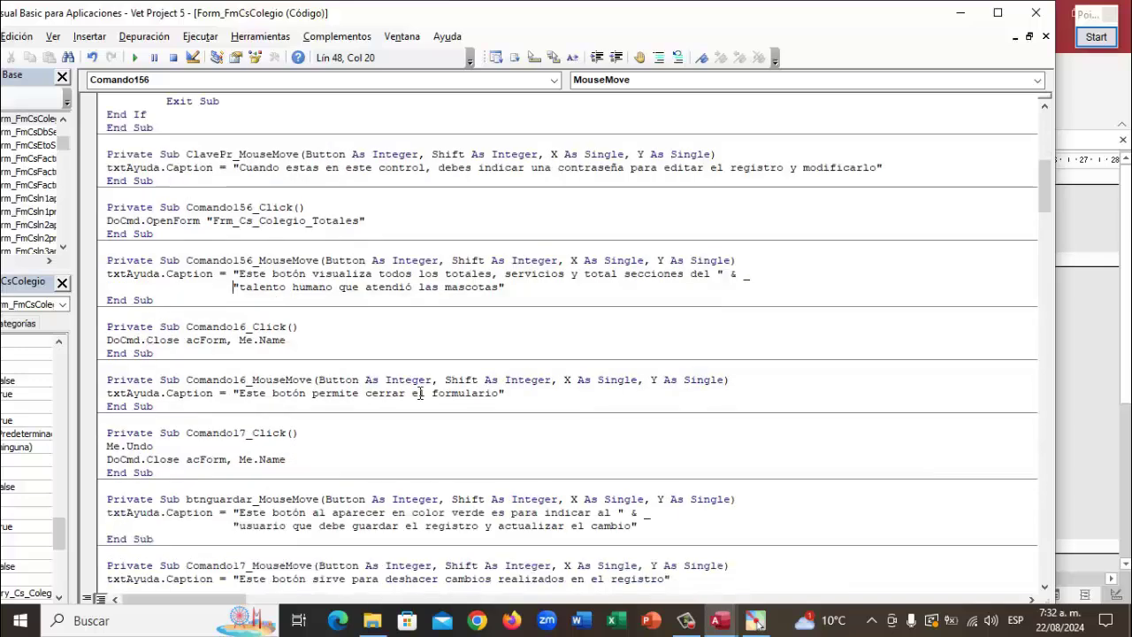
scroll(421, 393, down, 2)
scroll(418, 394, down, 2)
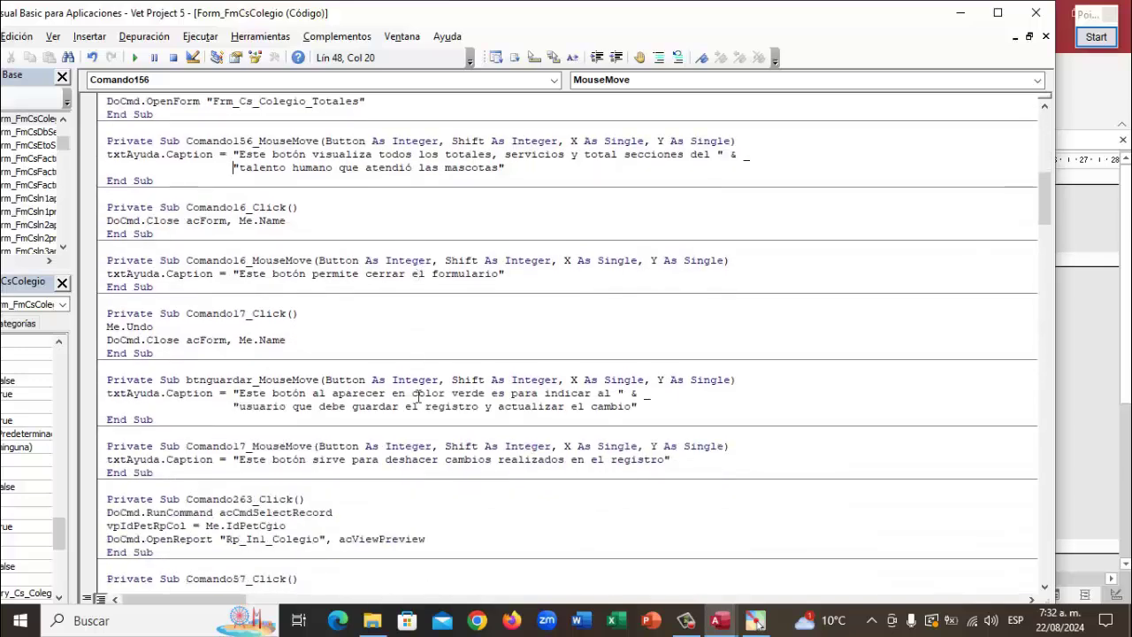
scroll(419, 395, down, 1)
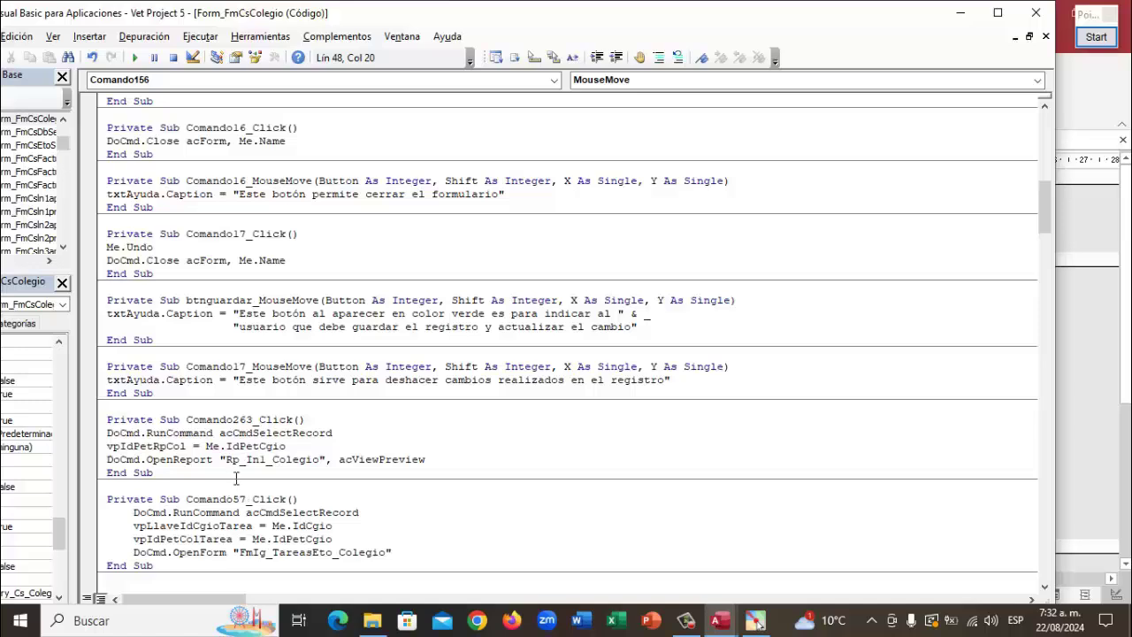
scroll(473, 445, down, 2)
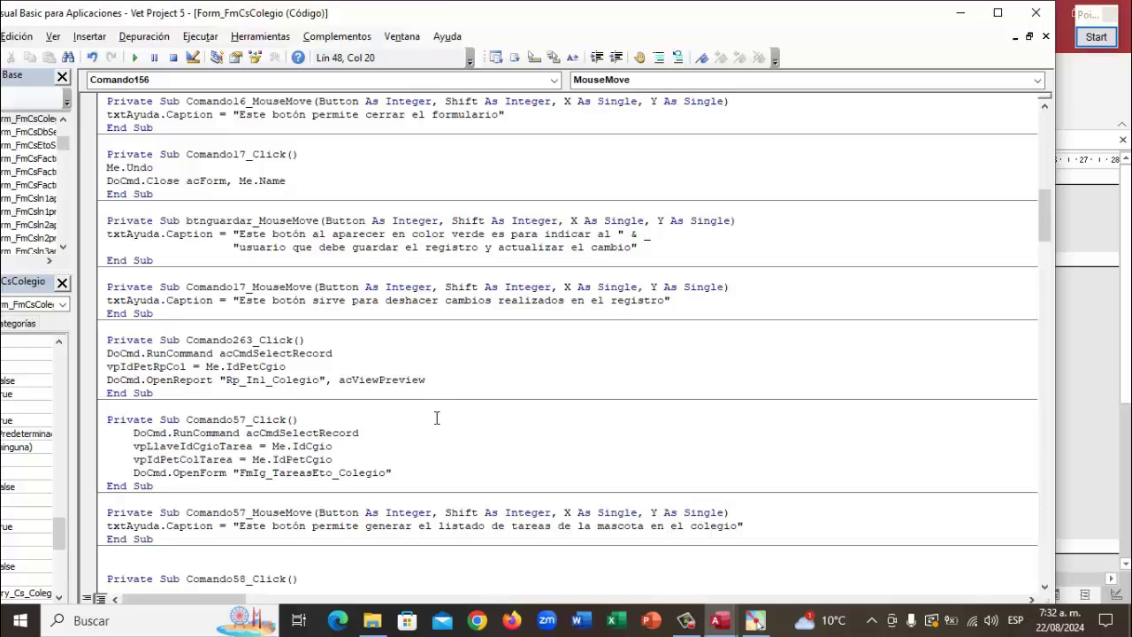
scroll(436, 417, down, 4)
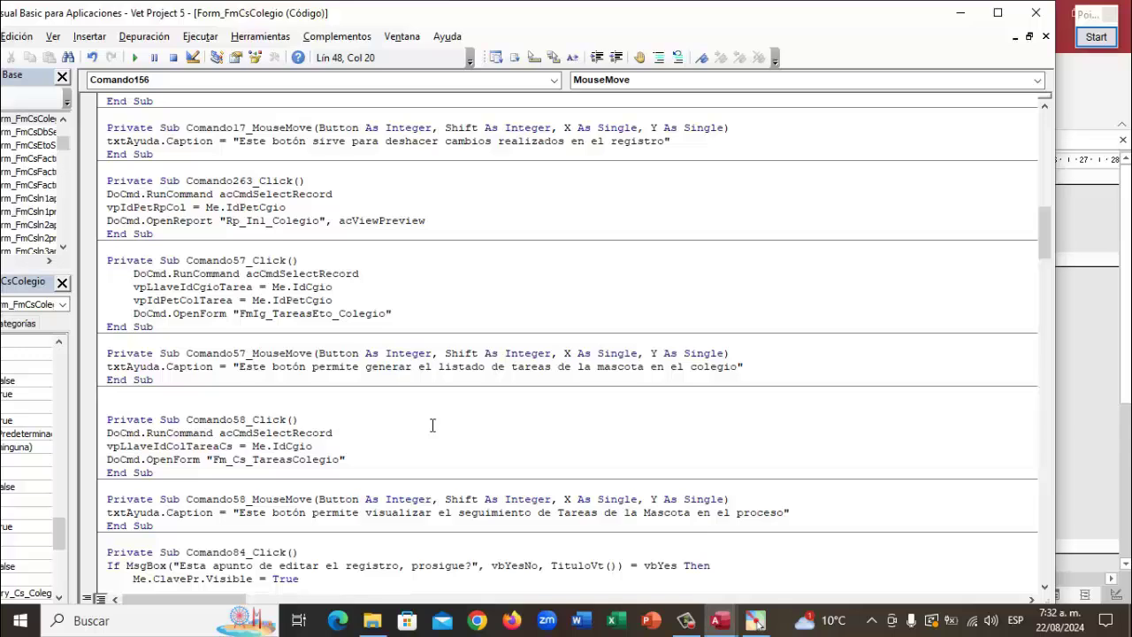
scroll(431, 428, down, 2)
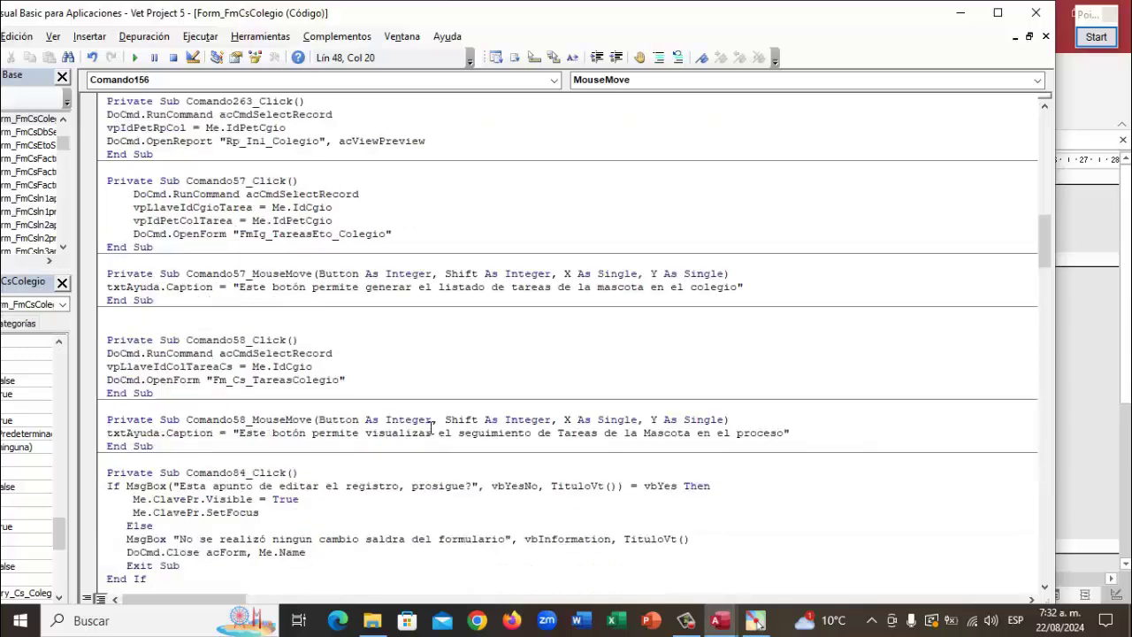
scroll(431, 428, down, 2)
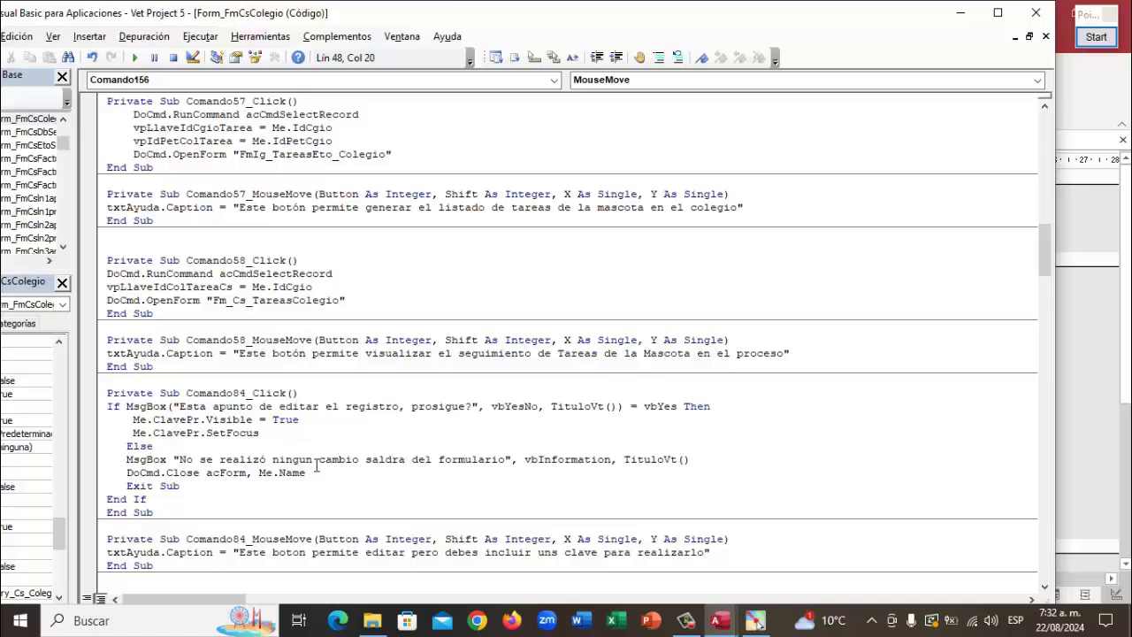
scroll(351, 459, down, 3)
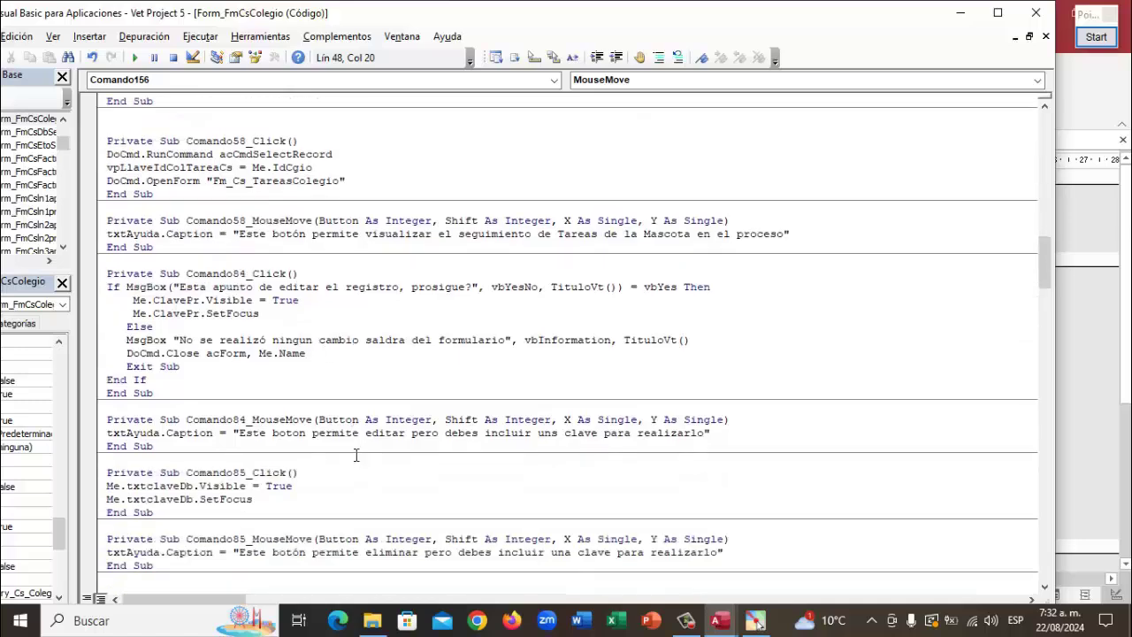
scroll(325, 421, down, 3)
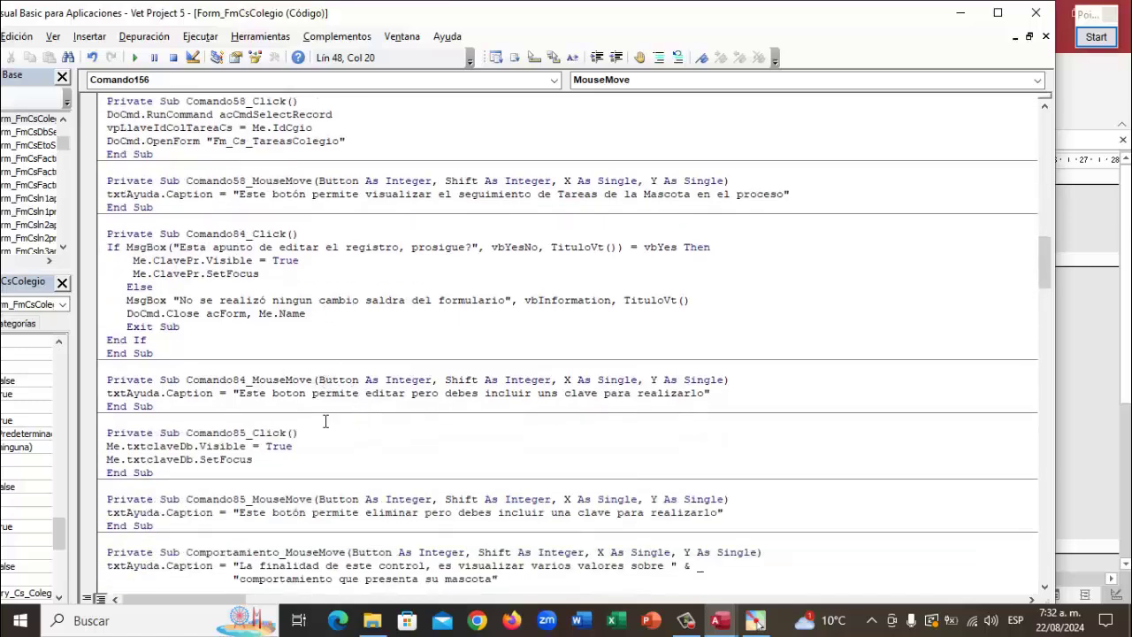
scroll(325, 421, down, 4)
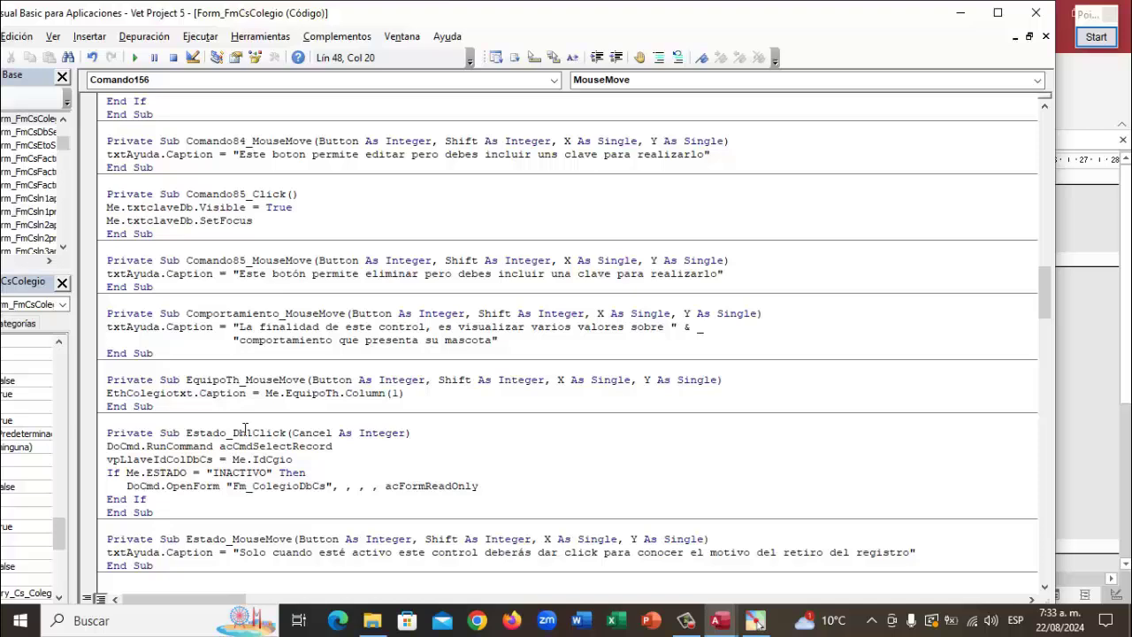
scroll(245, 429, down, 1)
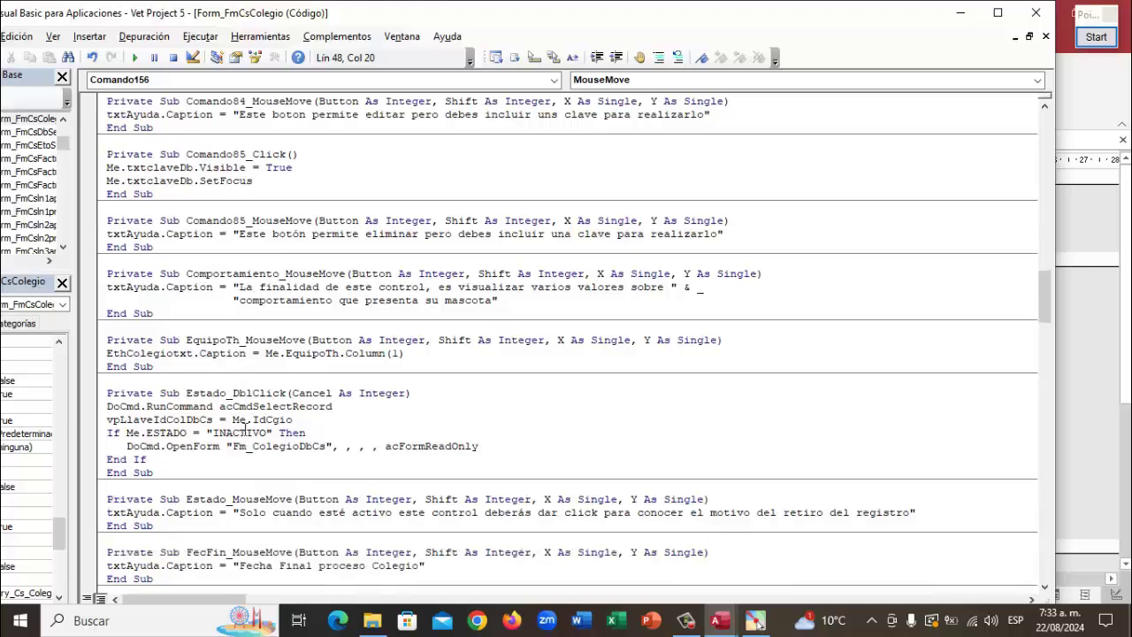
scroll(245, 429, down, 1)
scroll(245, 429, down, 1)
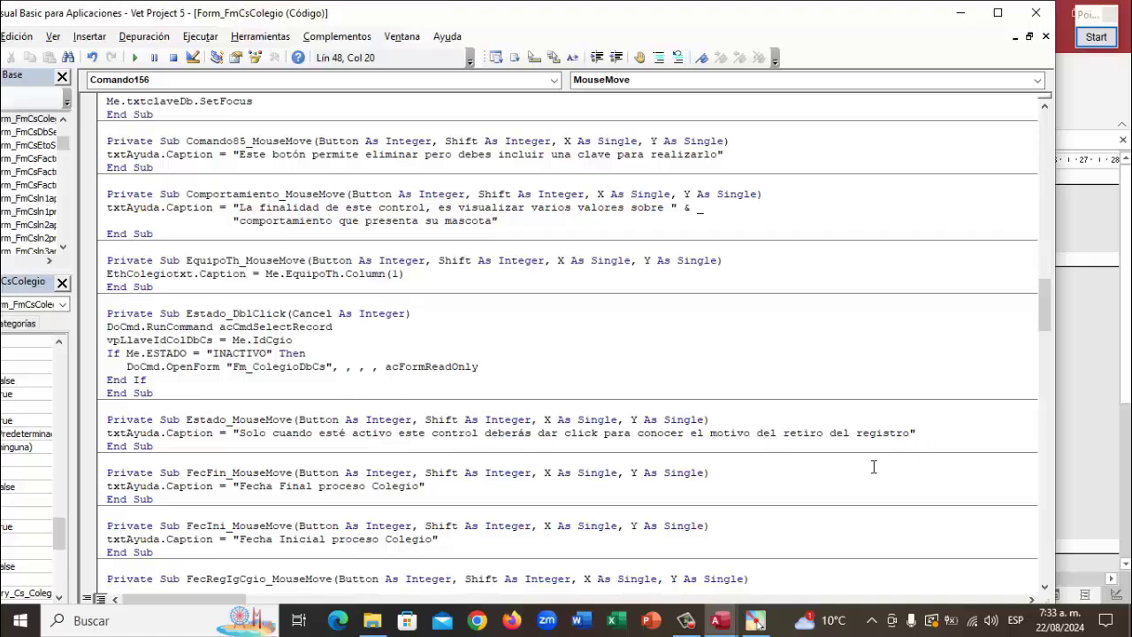
scroll(586, 475, down, 2)
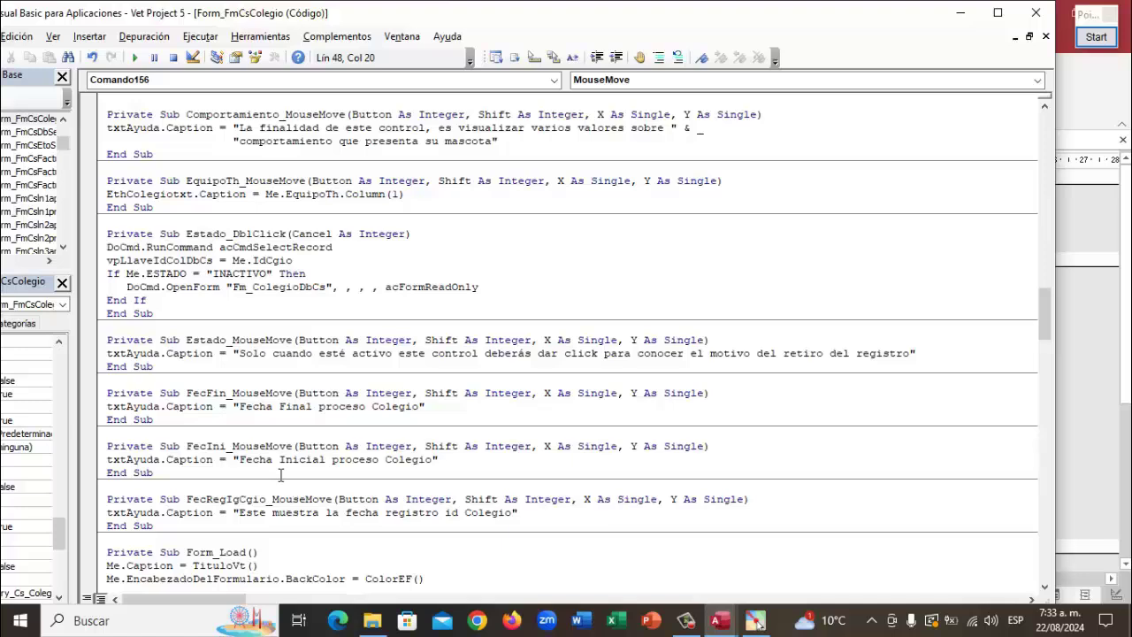
scroll(280, 475, down, 2)
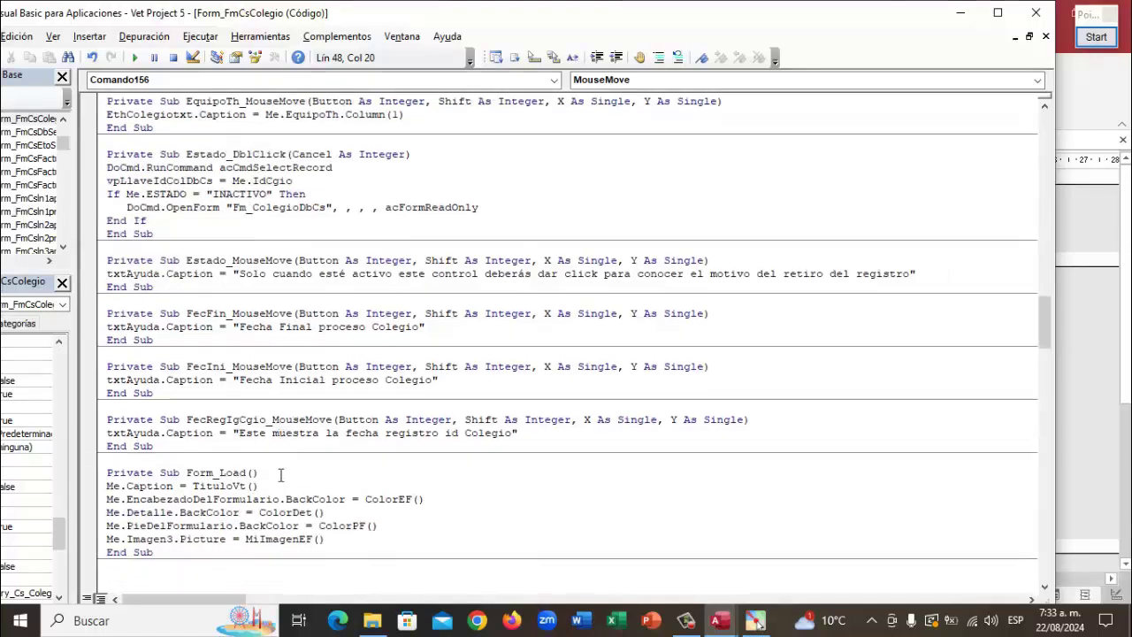
scroll(280, 474, down, 7)
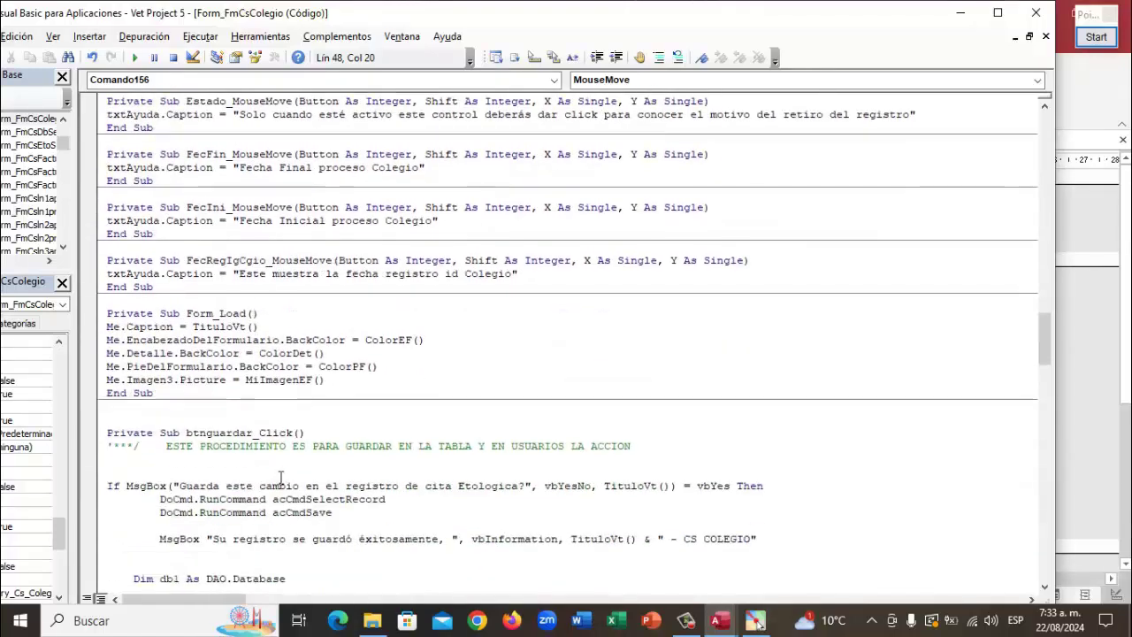
scroll(337, 434, down, 7)
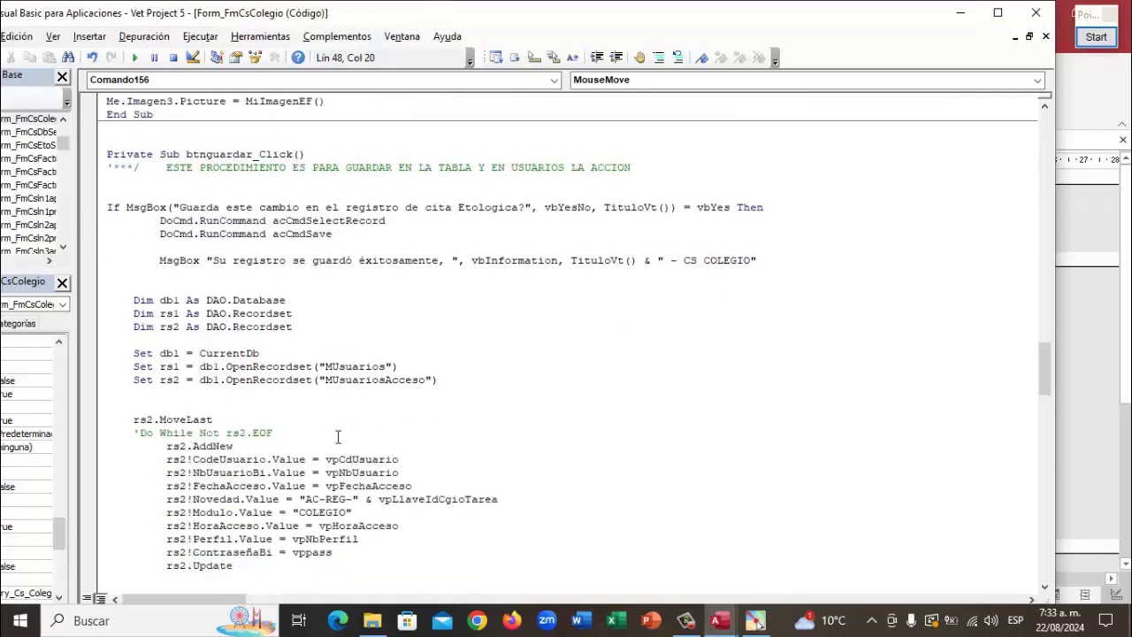
scroll(337, 434, down, 5)
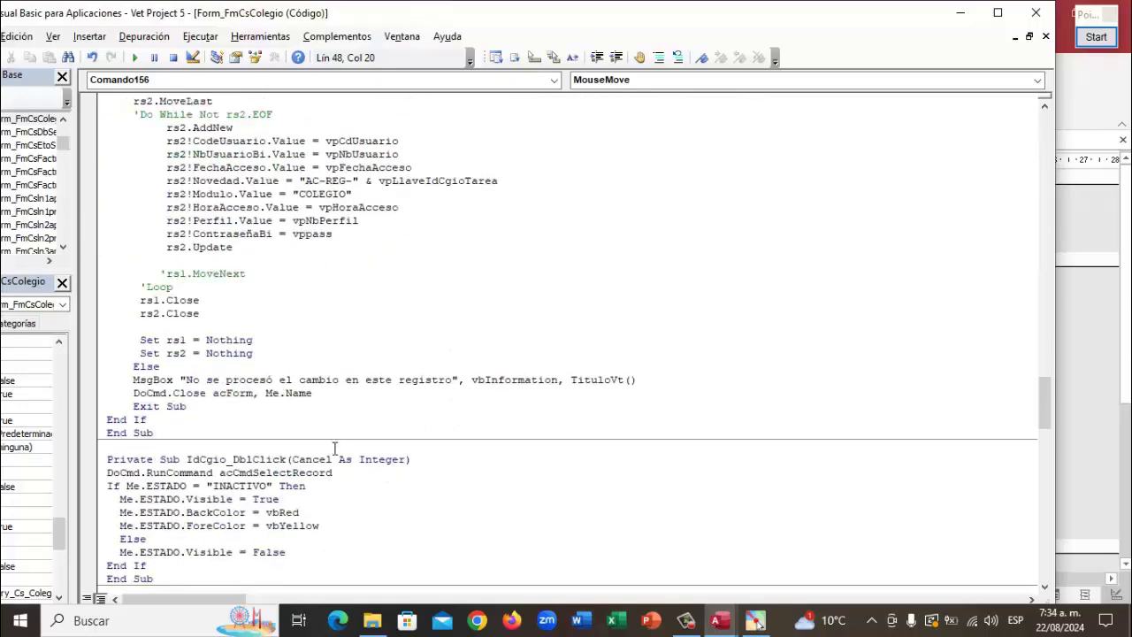
scroll(336, 448, down, 1)
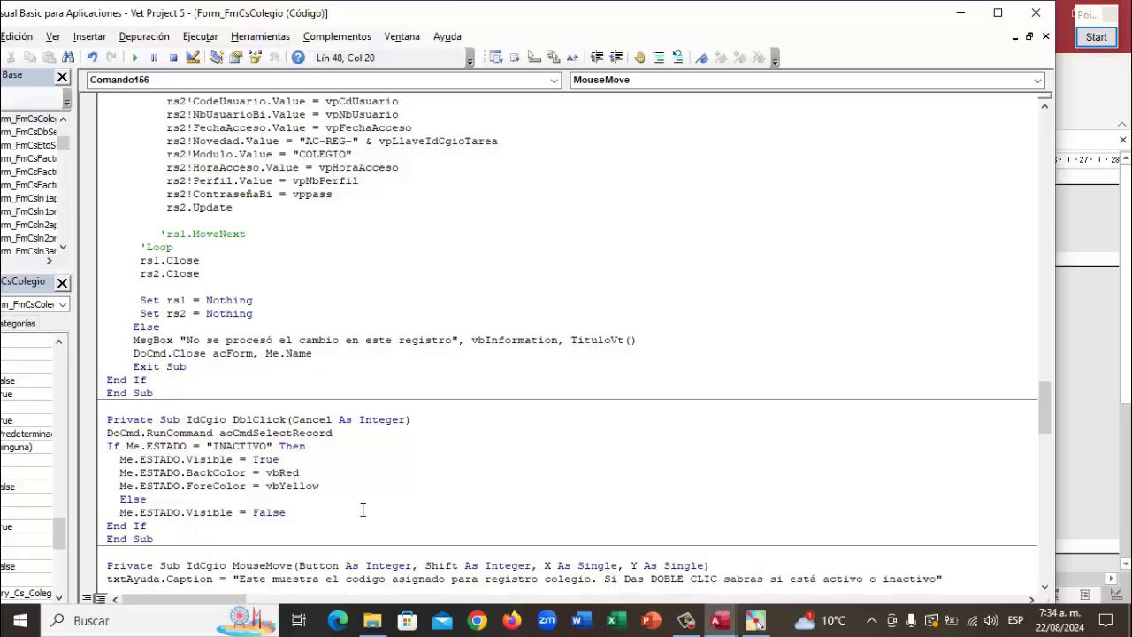
scroll(430, 366, up, 15)
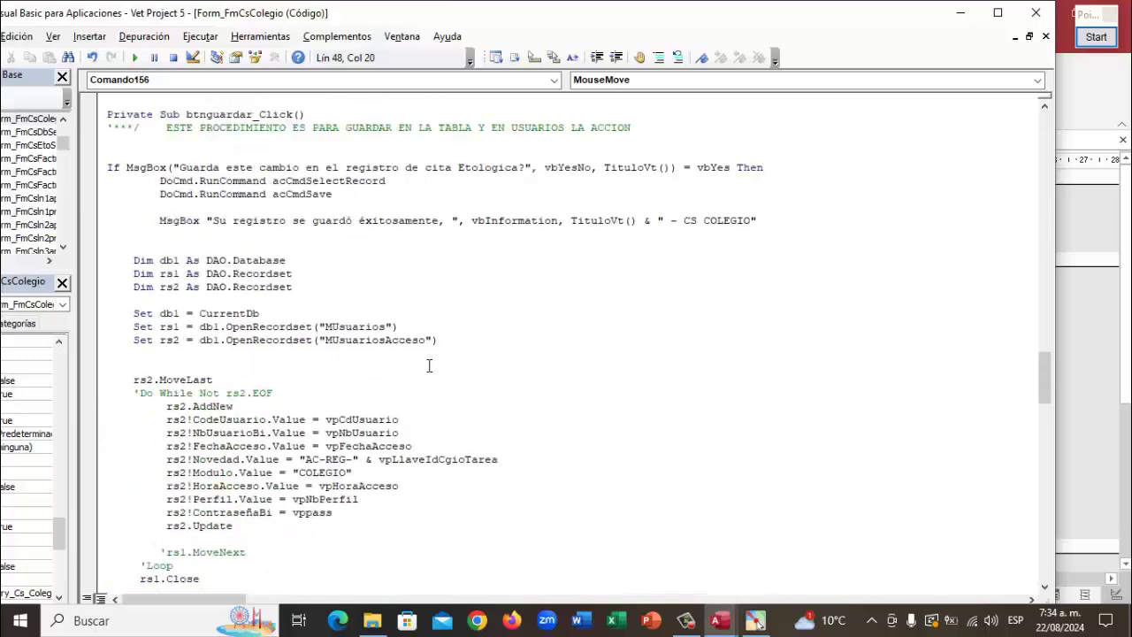
scroll(429, 366, up, 8)
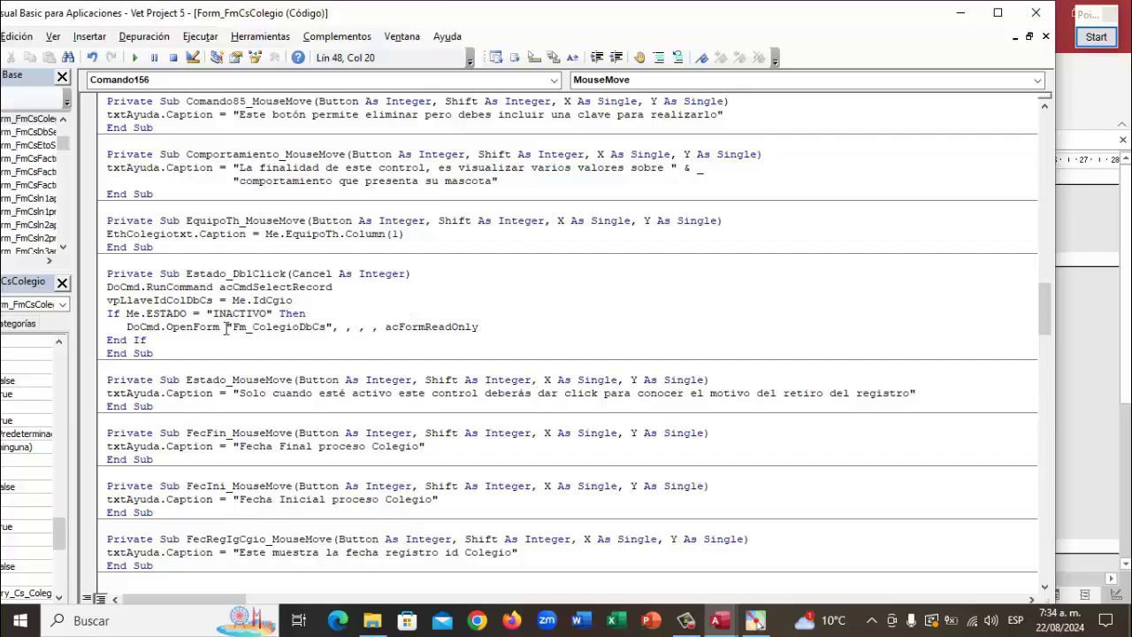
Close the VBA editor and inspect the code behind IdCgio's On Dbl Click event
click(1038, 14)
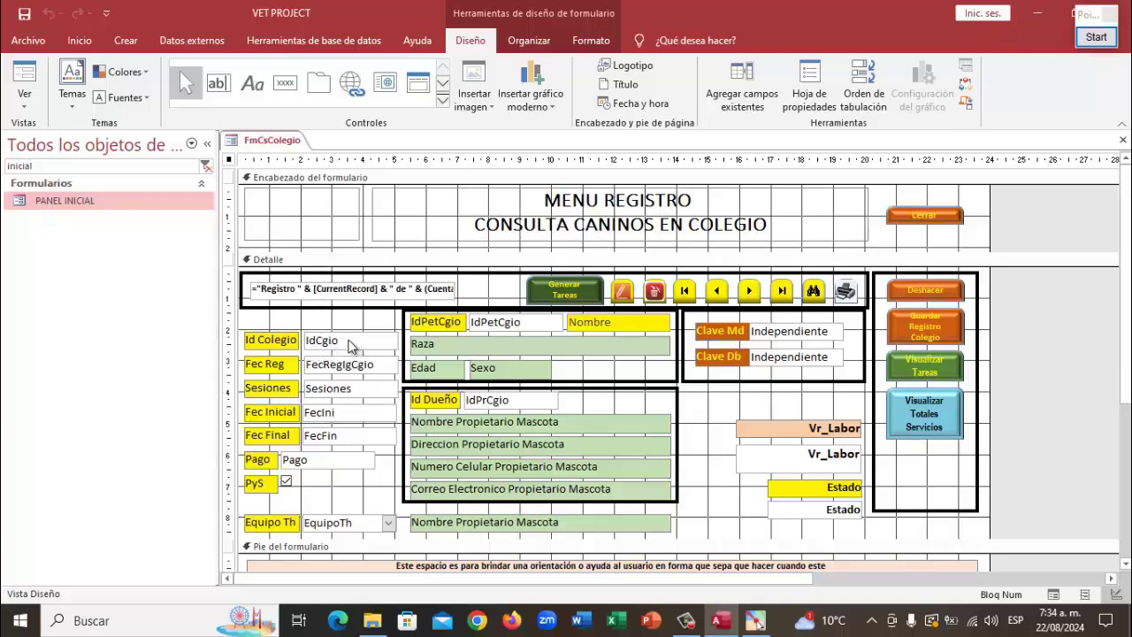
click(349, 343)
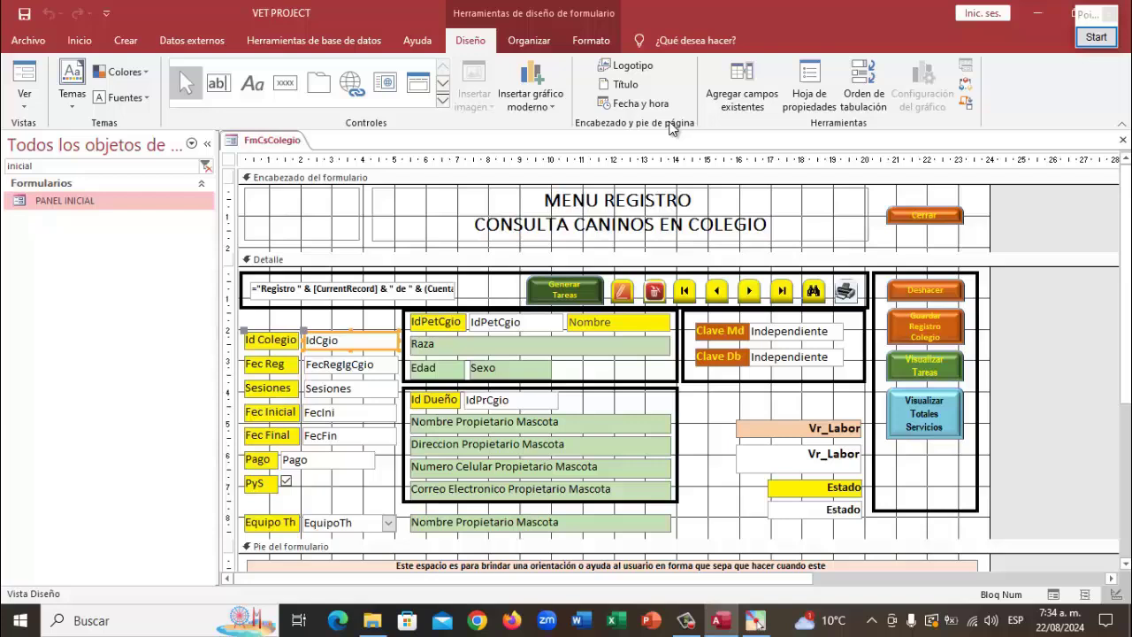
click(809, 84)
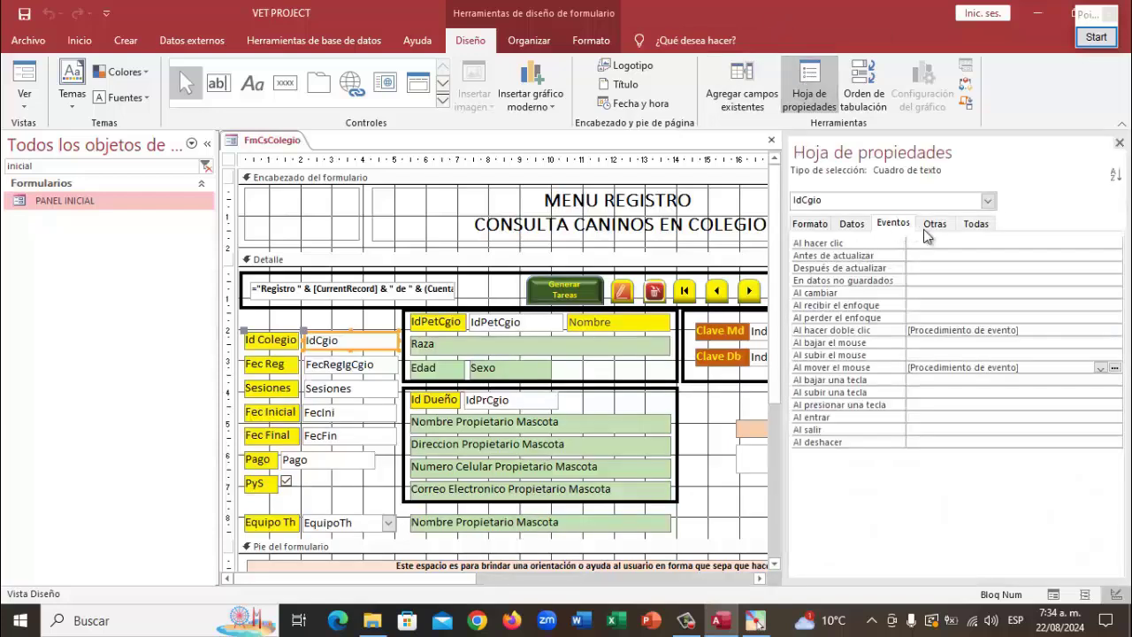
click(1052, 329)
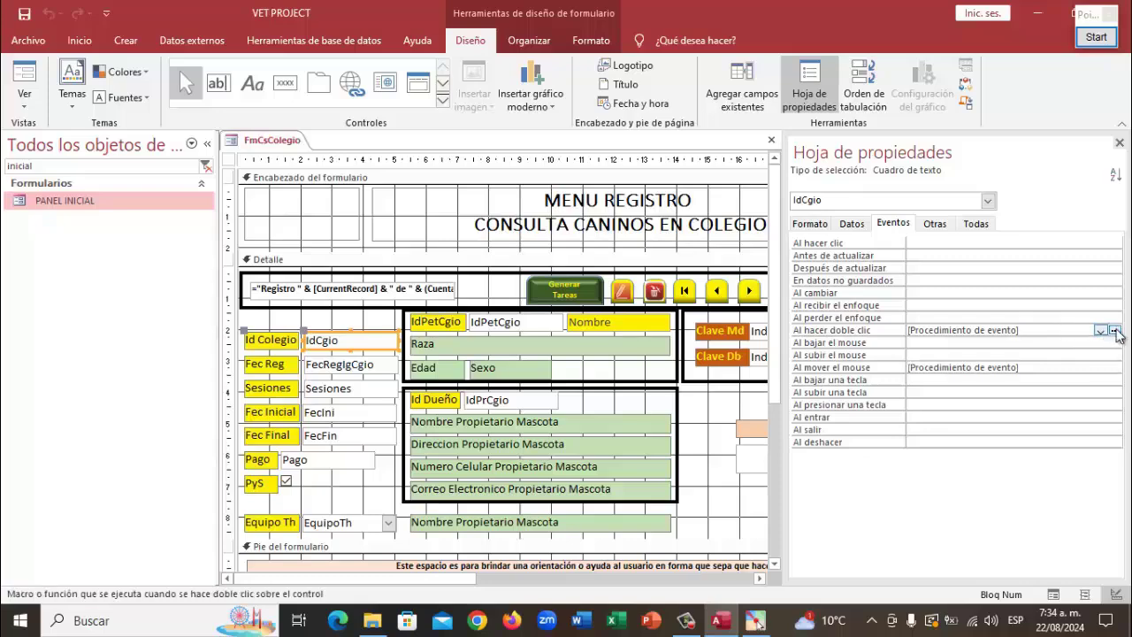
click(1114, 330)
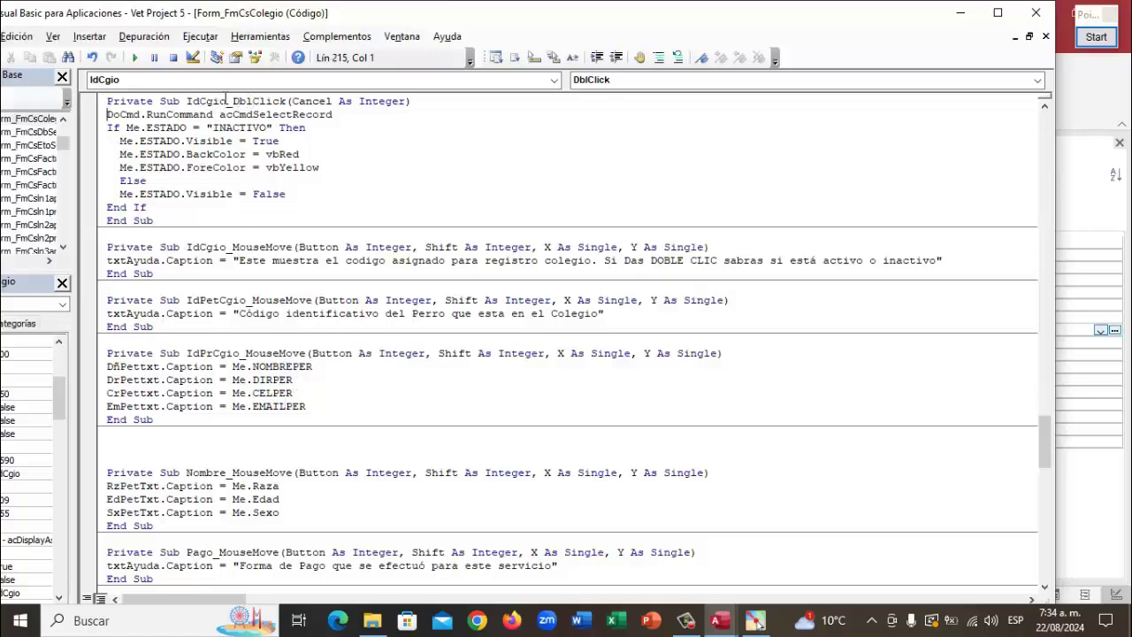
click(1037, 14)
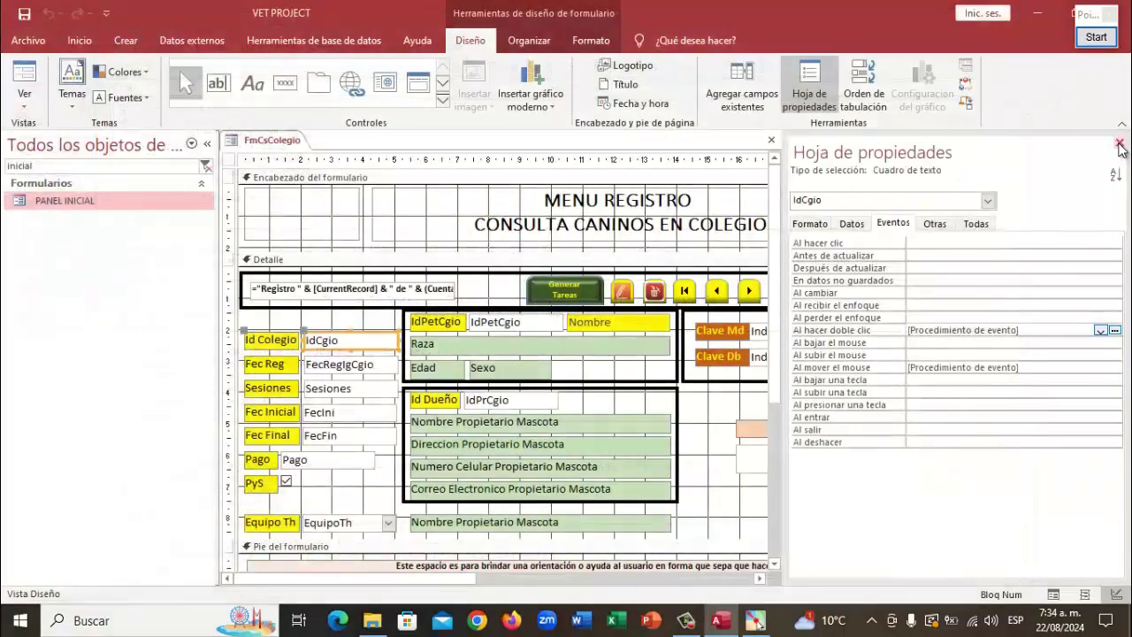
click(1120, 144)
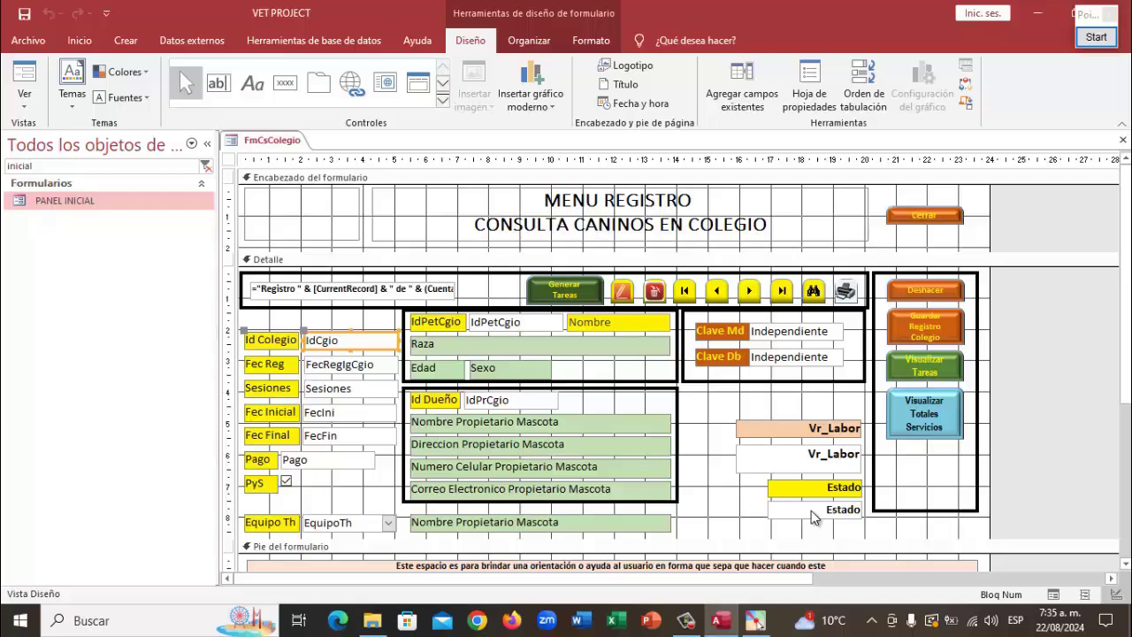
Check the Estado text box's Formato properties, then reselect IdCgio
click(814, 513)
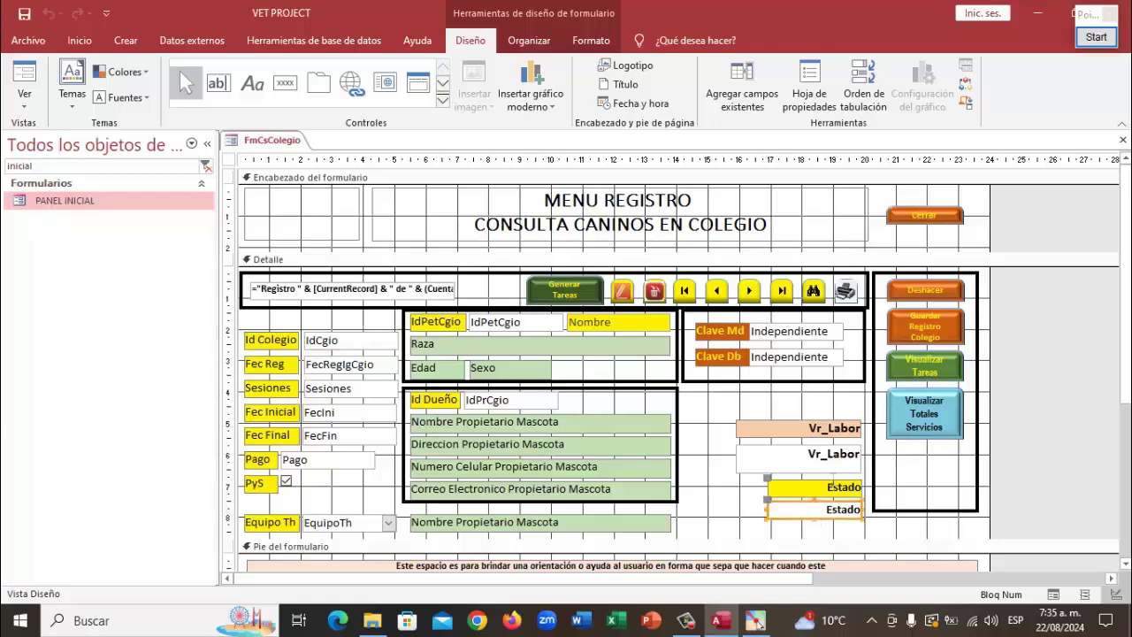
click(809, 79)
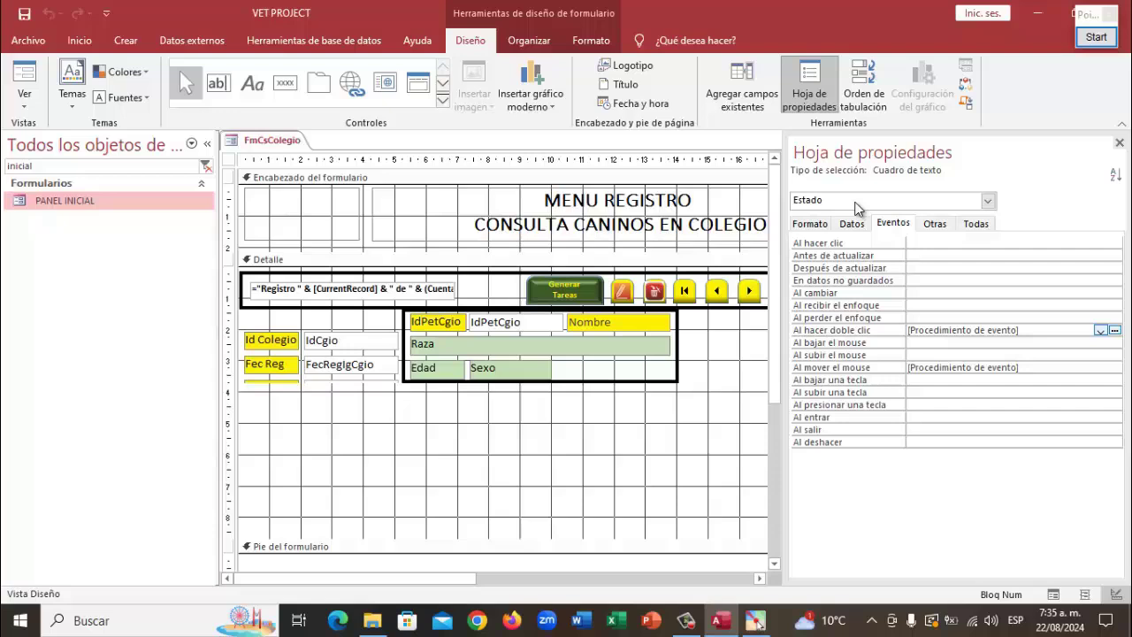
click(809, 222)
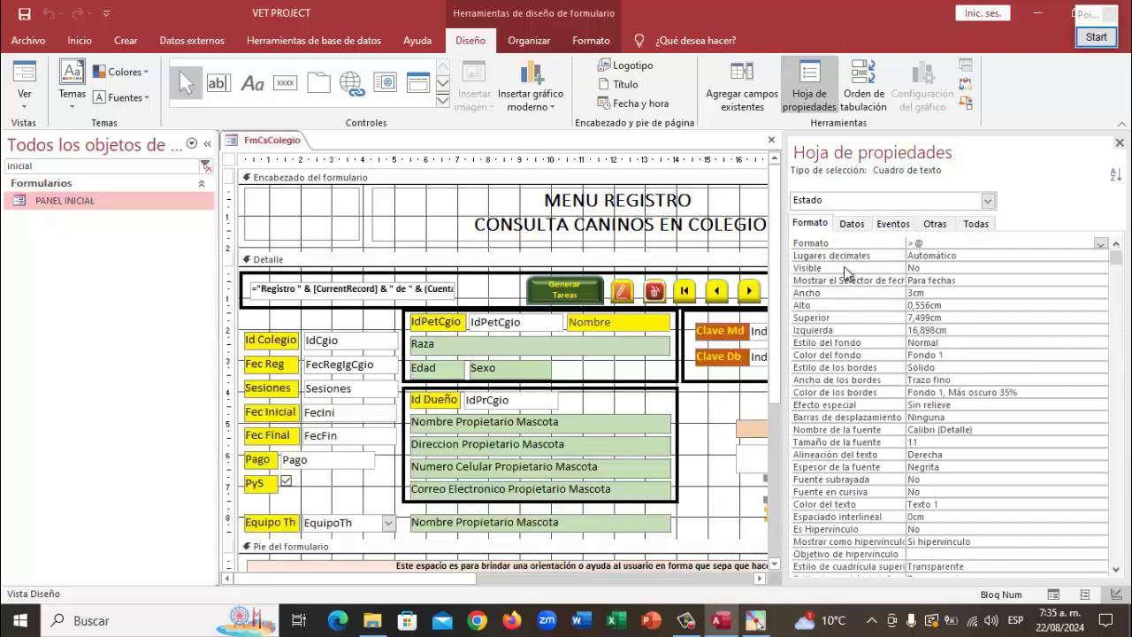
click(1119, 142)
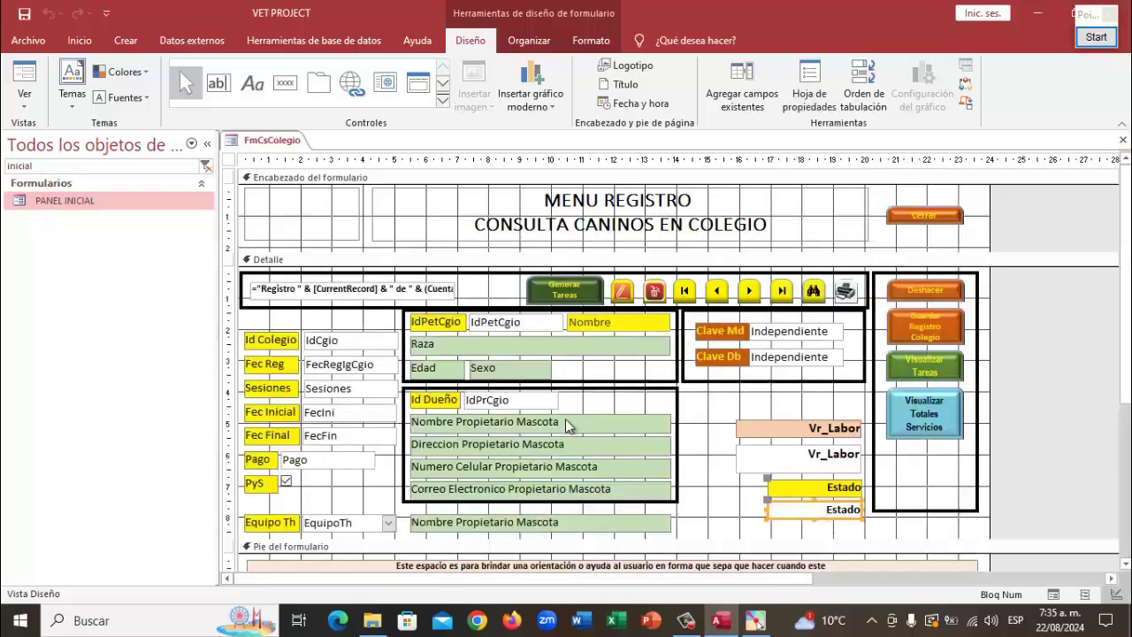
click(344, 342)
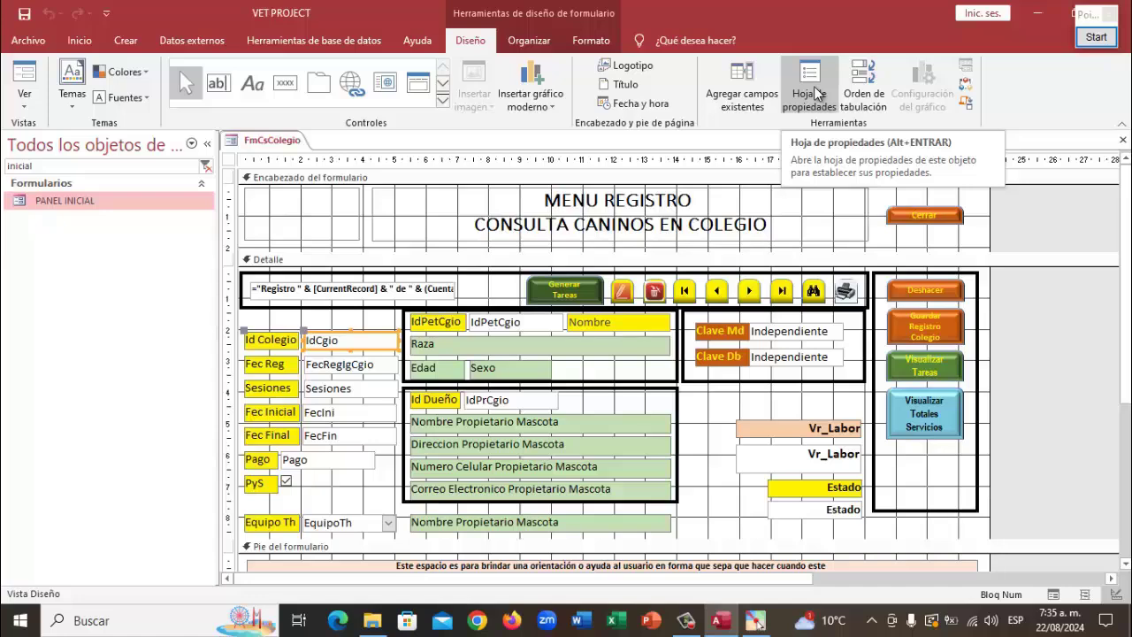
click(815, 93)
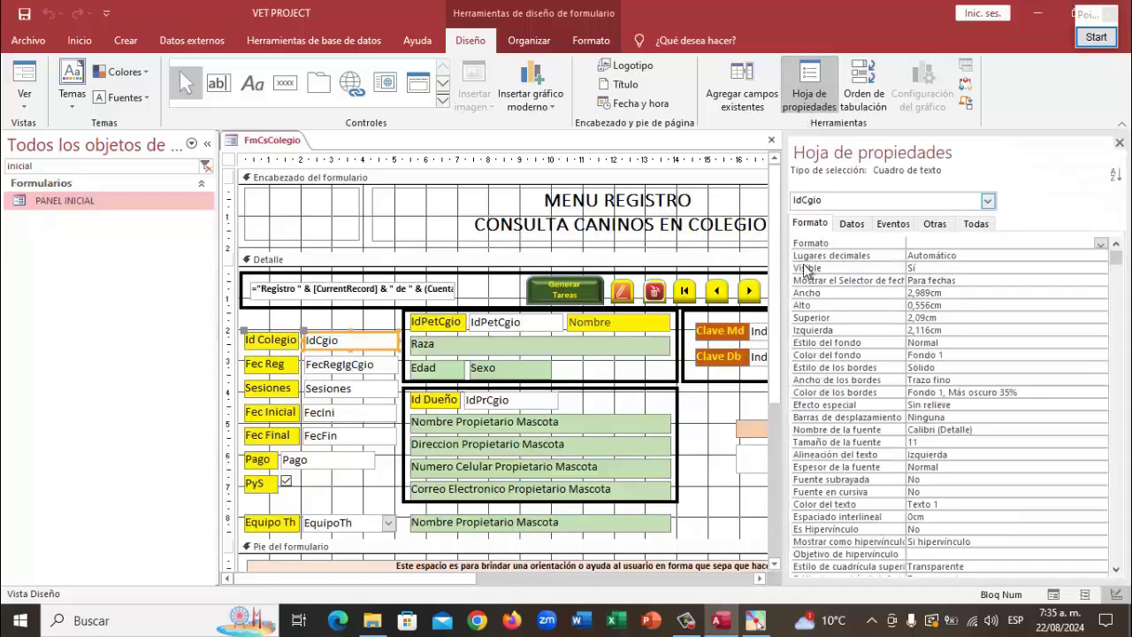
click(893, 223)
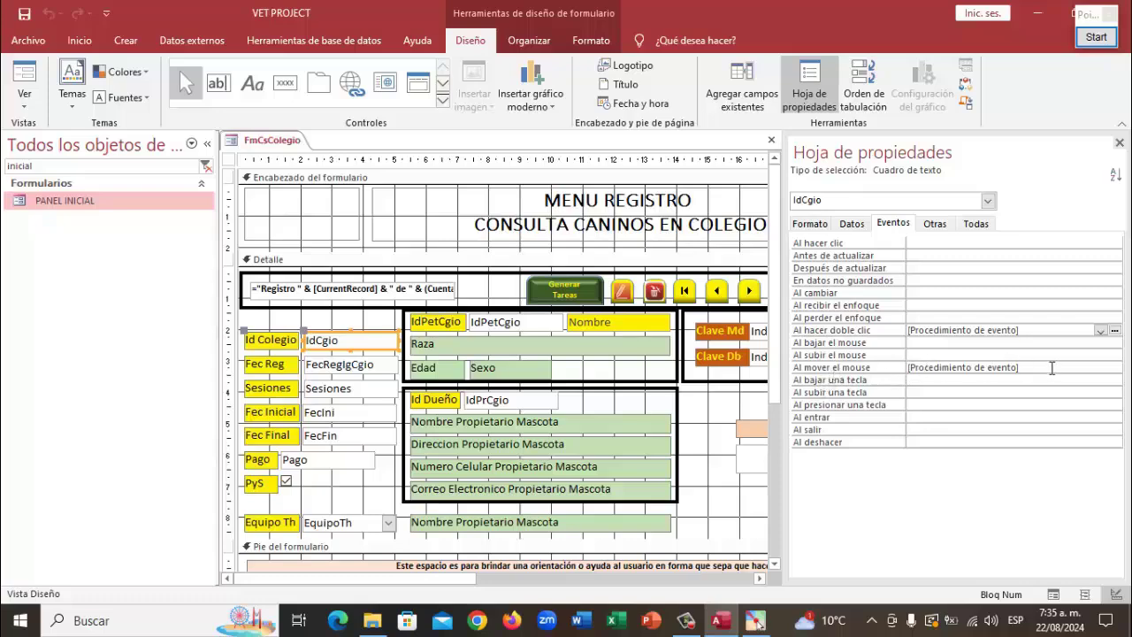
click(1097, 366)
click(1114, 366)
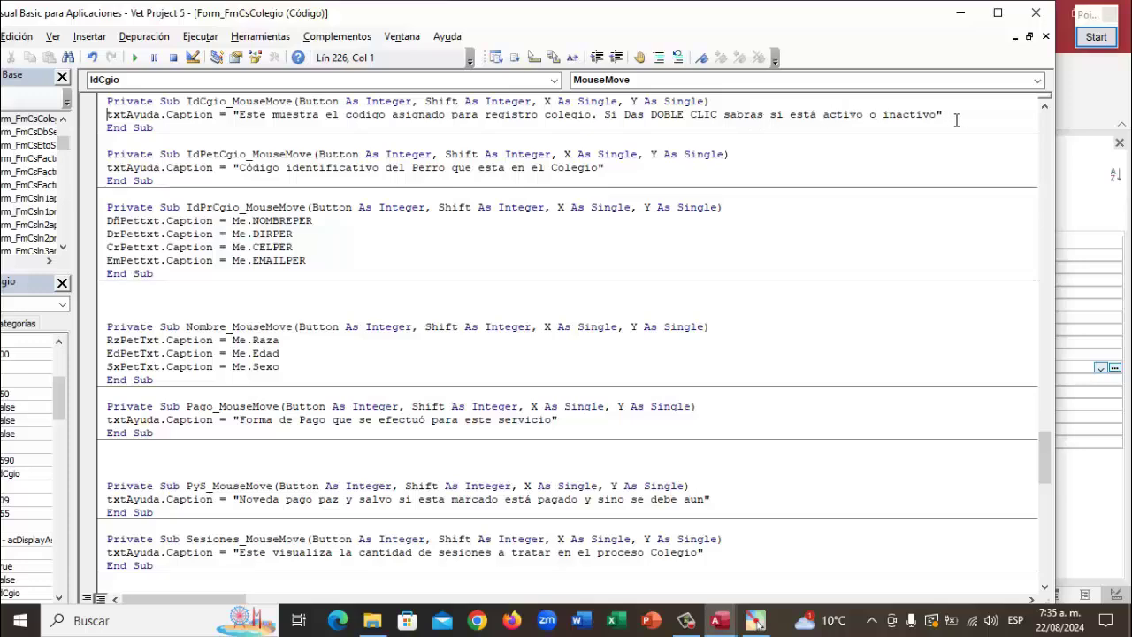
click(1035, 12)
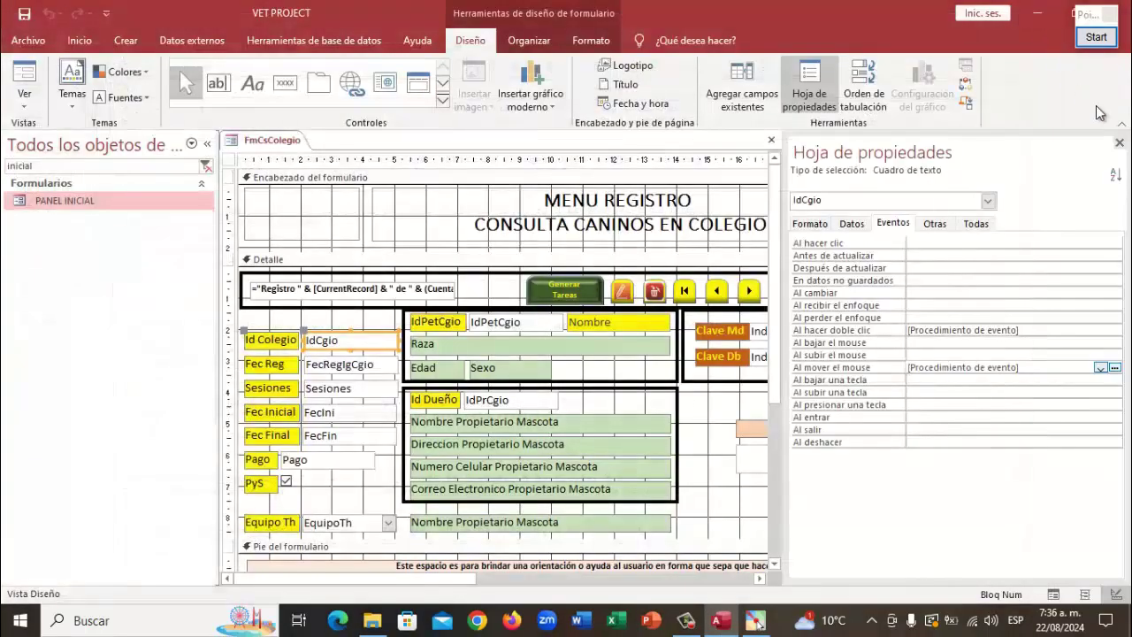
click(1119, 142)
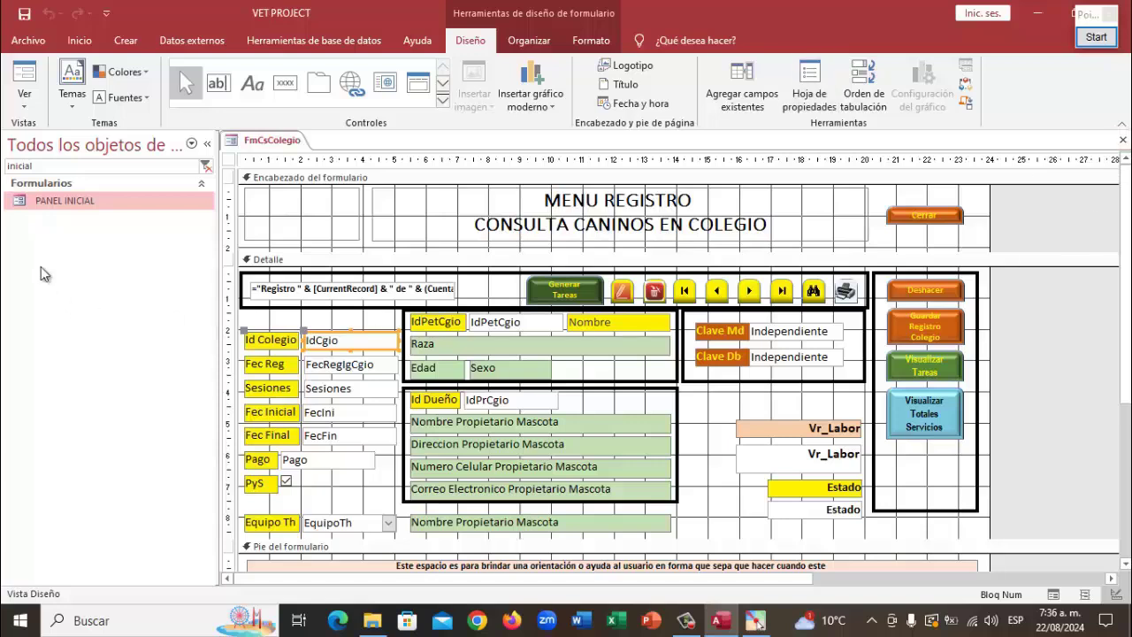
right_click(262, 140)
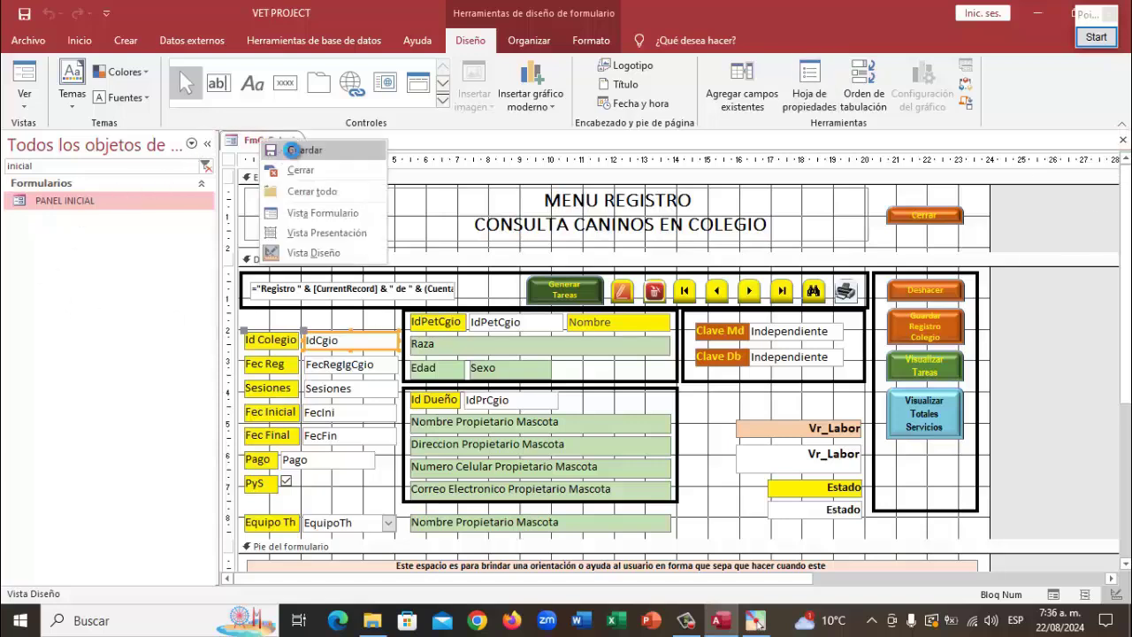
Save and close FmCsColegio, then run PANEL INICIAL and pick 'Quiero realizar una labor'
click(291, 150)
right_click(263, 135)
click(301, 170)
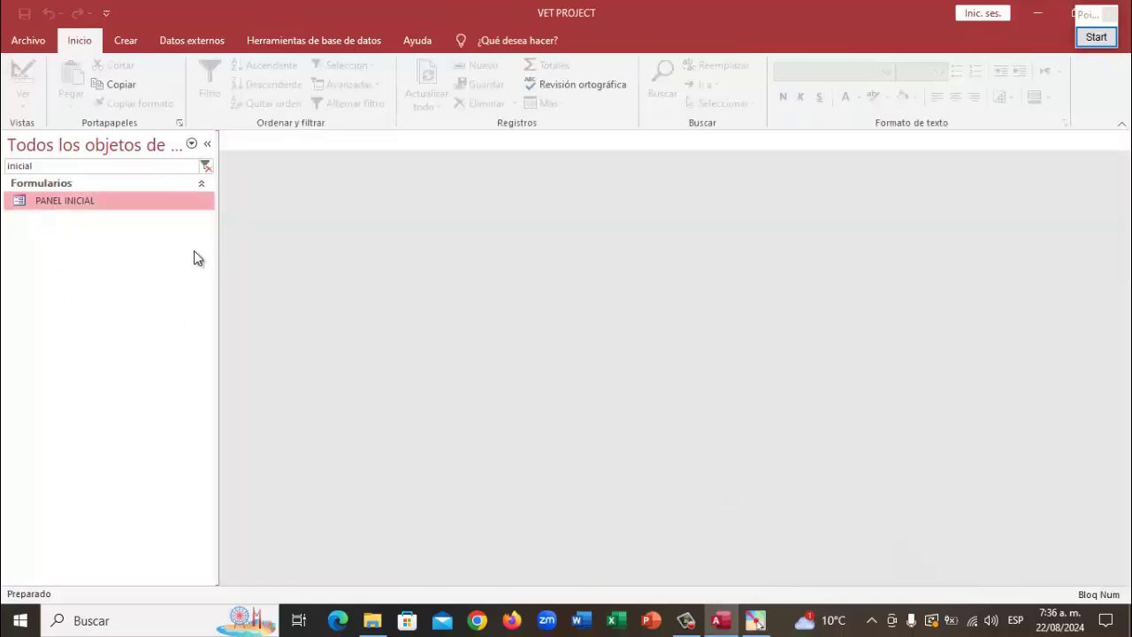
double_click(84, 204)
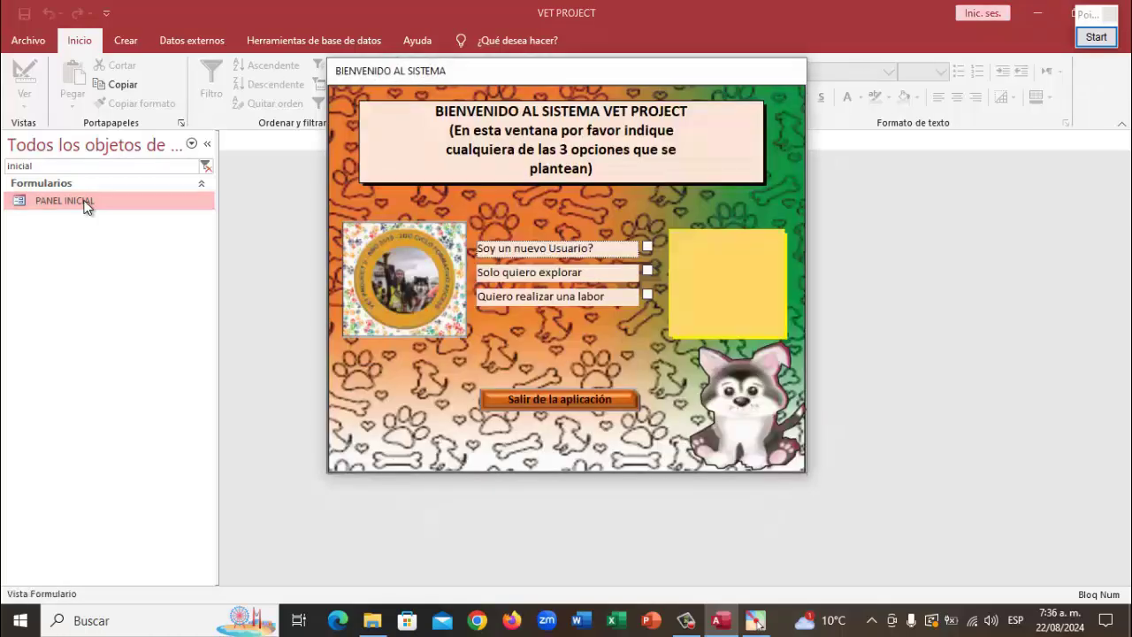
click(646, 294)
Log in with the director account and password, then open COLEGIO and its records via MENU
click(383, 251)
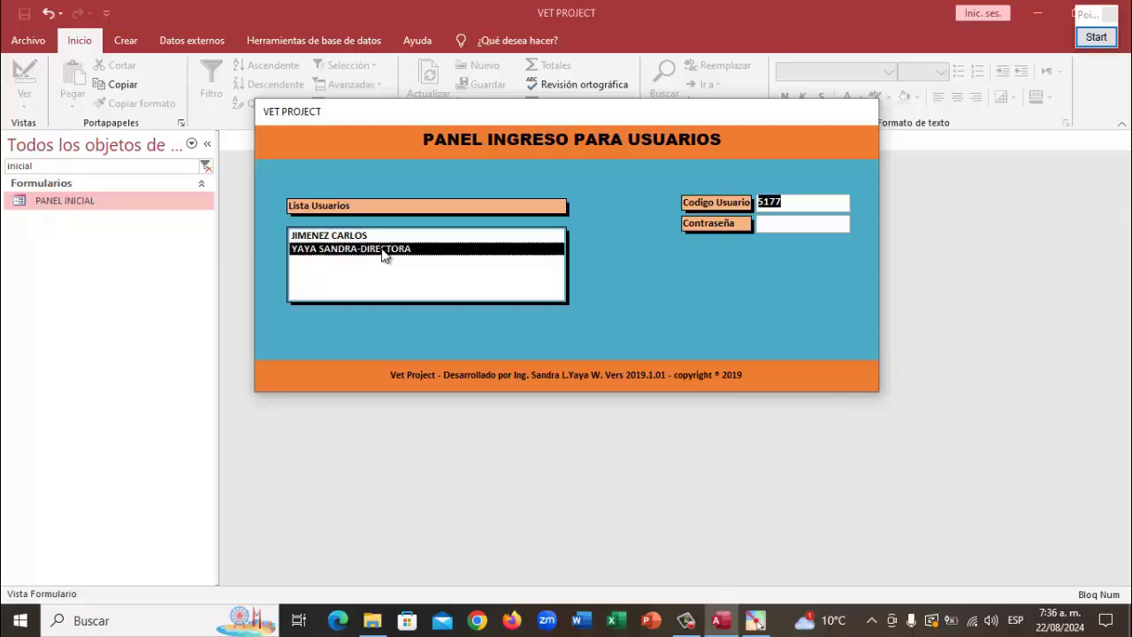
key(Tab)
text(*****)
key(Return)
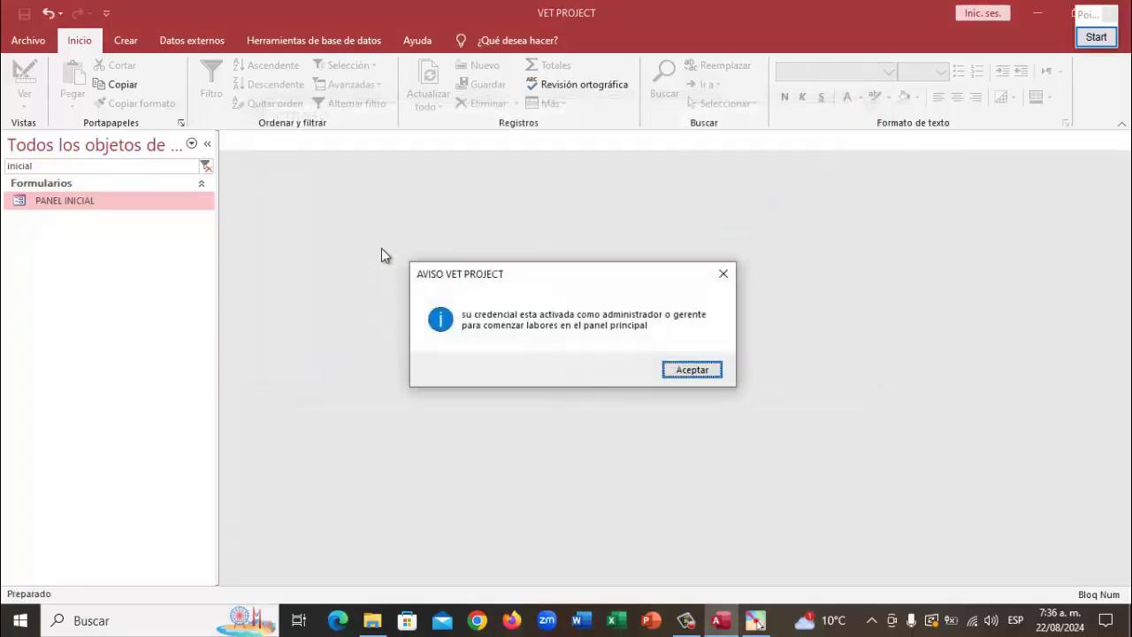
key(Return)
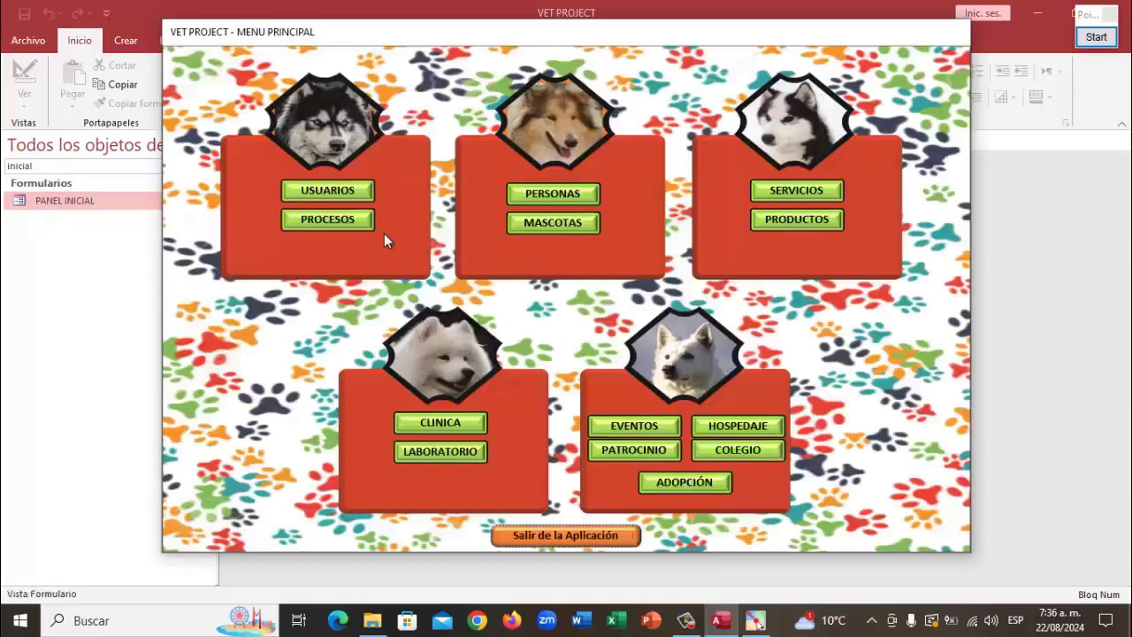
click(739, 449)
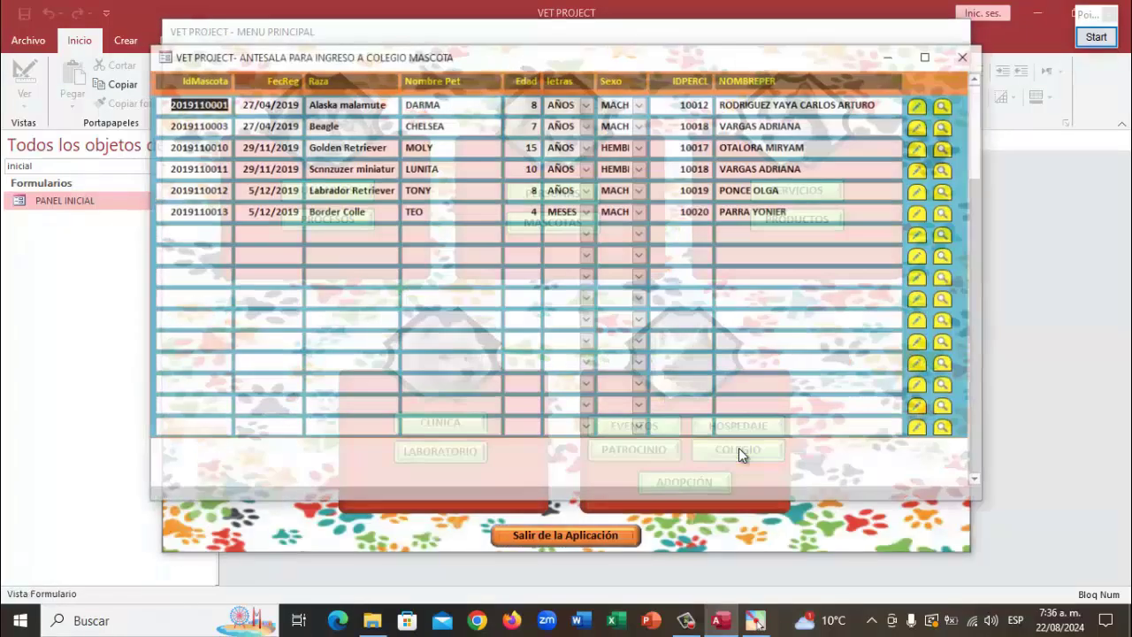
click(938, 454)
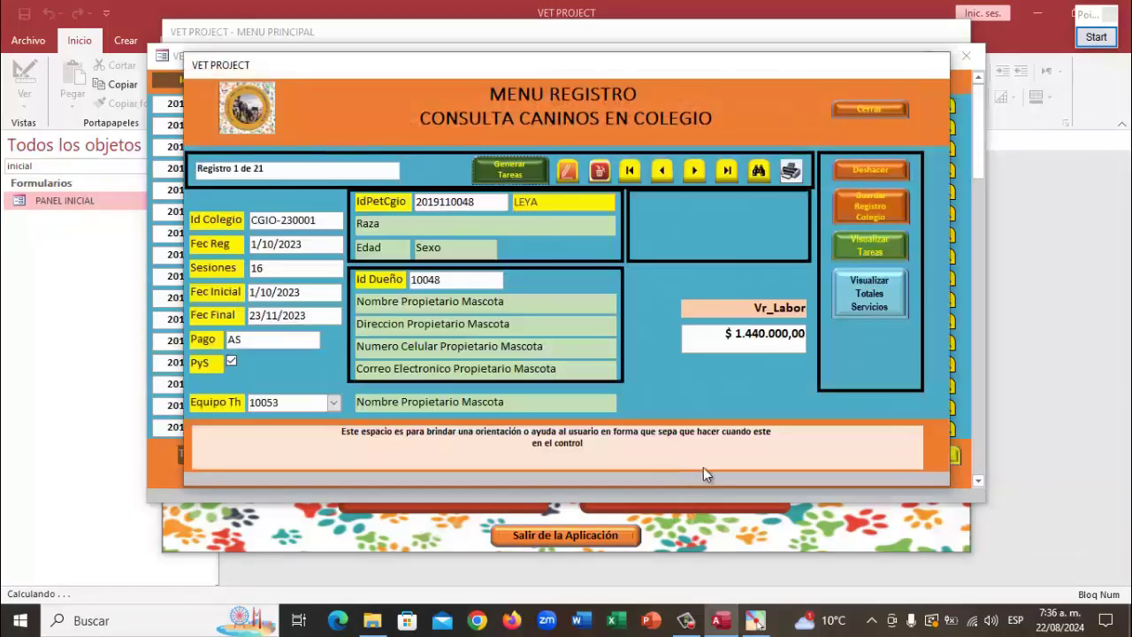
Step from DALI through MATTE, JACK, LOTTO, MANGO, BOOFY, DUMBO, REX, CORDERO to HANNA, record 11
mouse_move(326, 219)
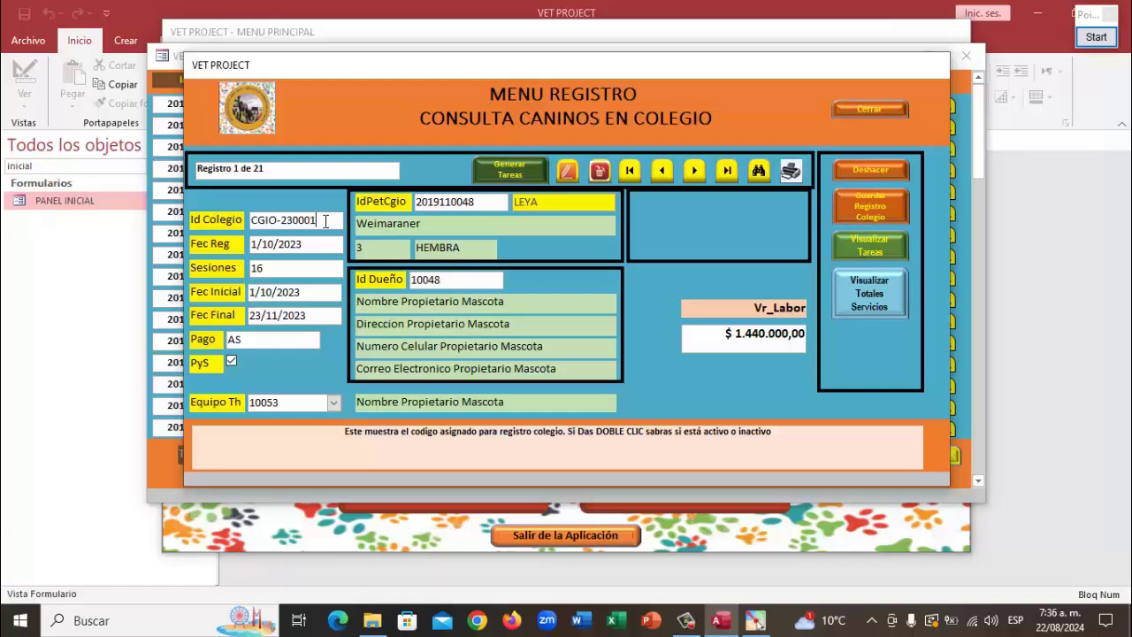
click(694, 170)
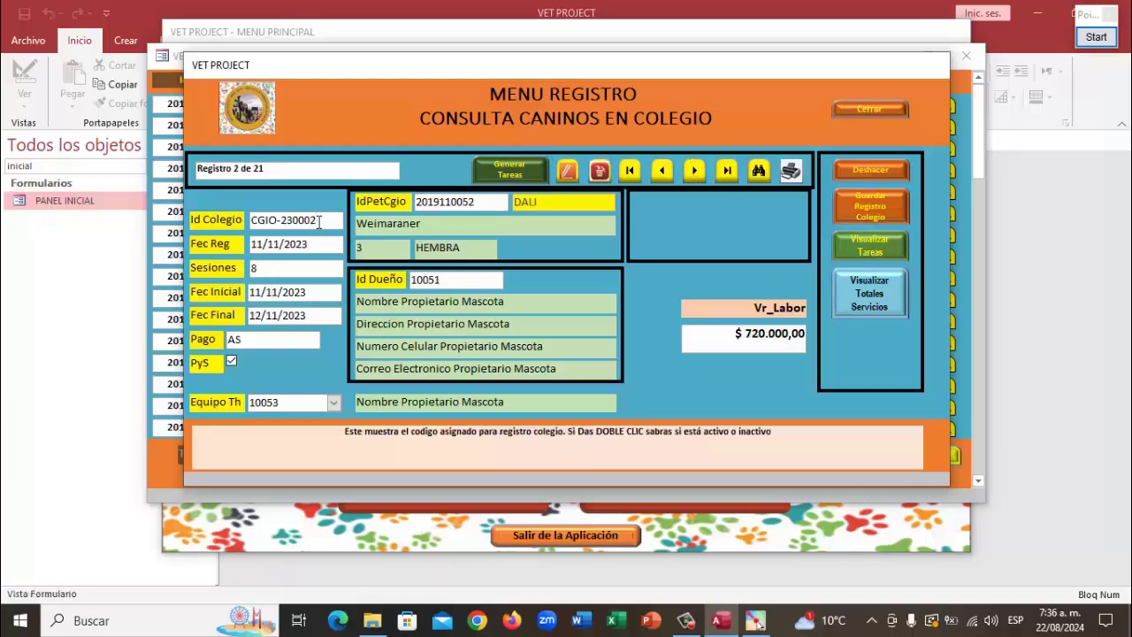
click(694, 170)
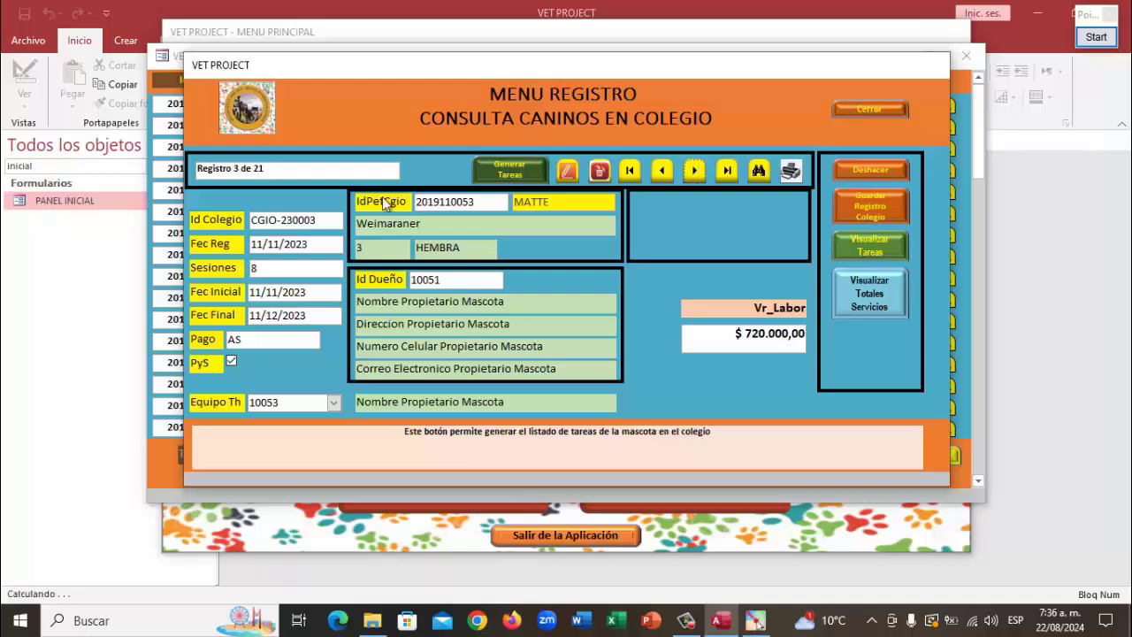
click(696, 170)
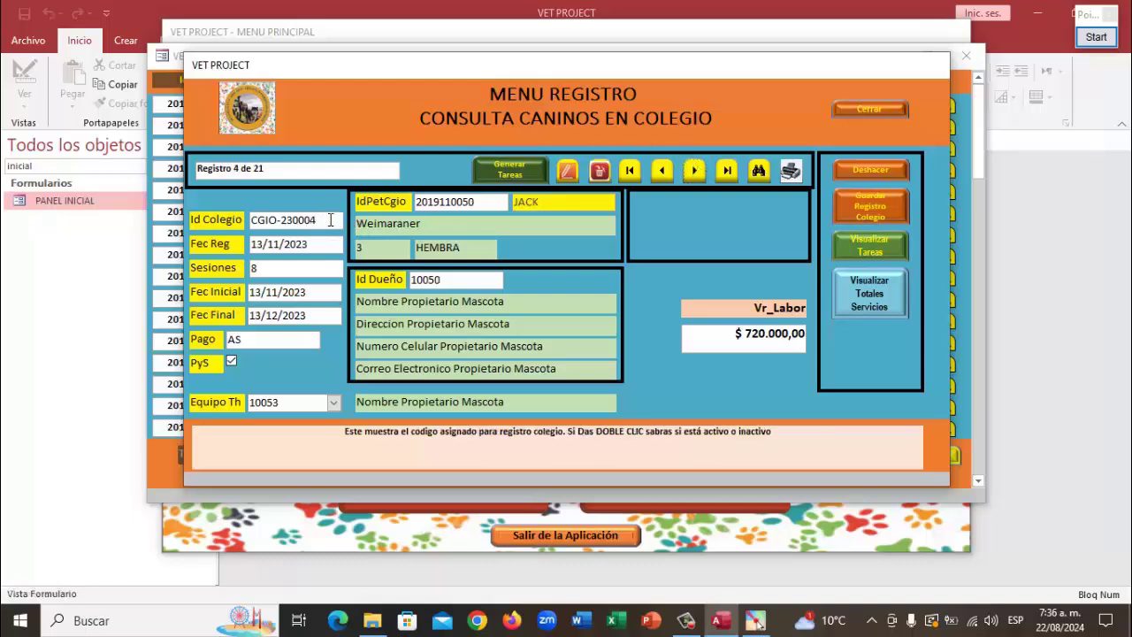
click(695, 170)
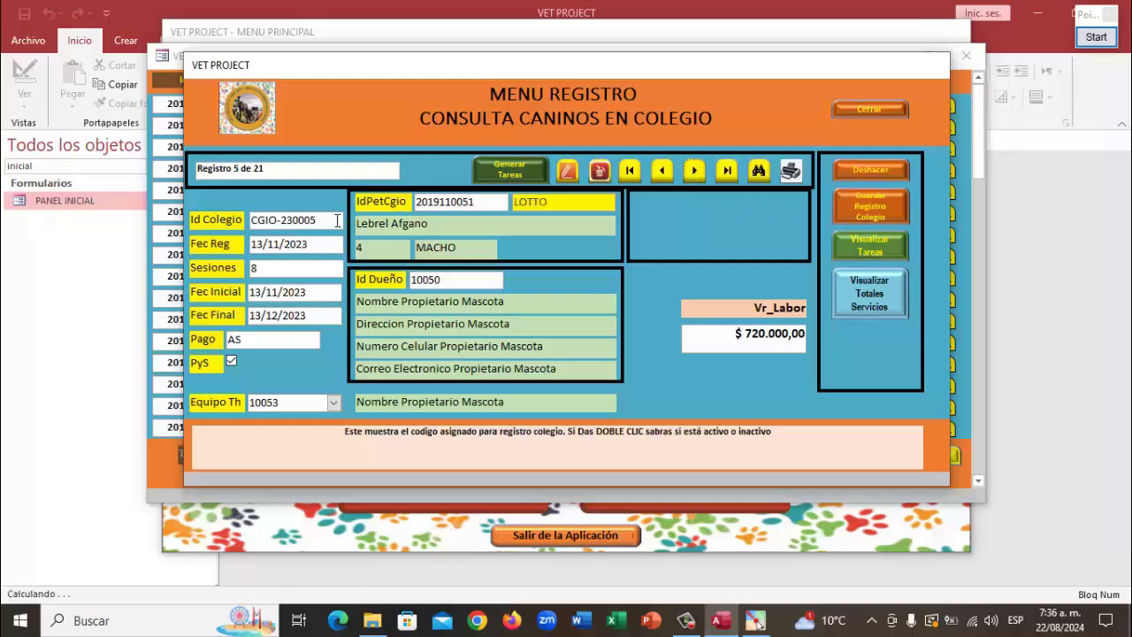
click(696, 172)
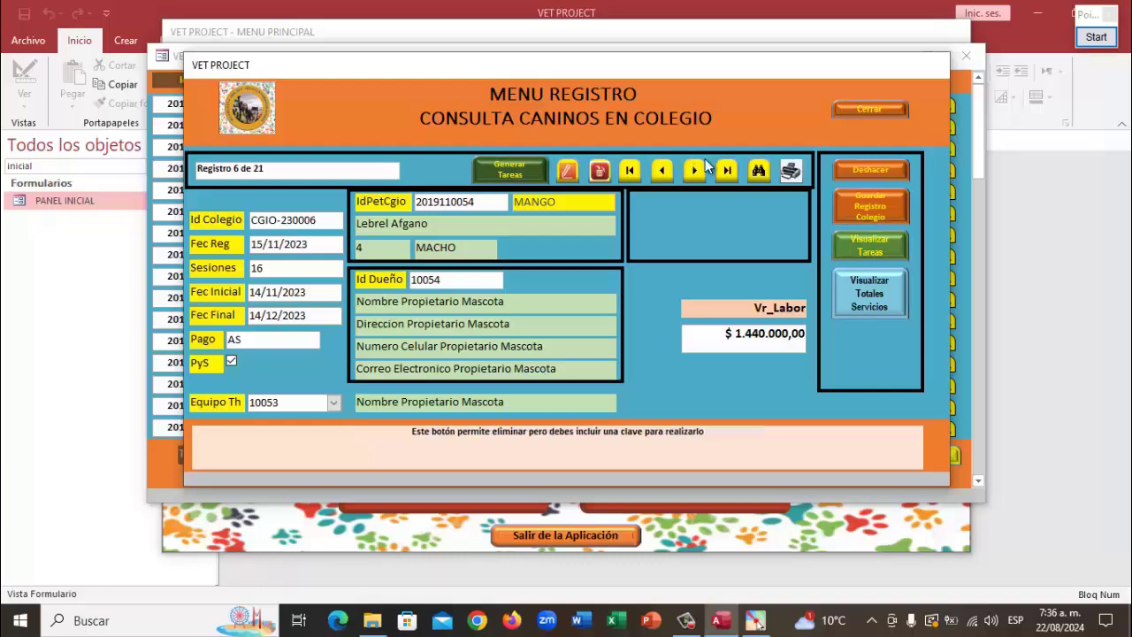
click(695, 172)
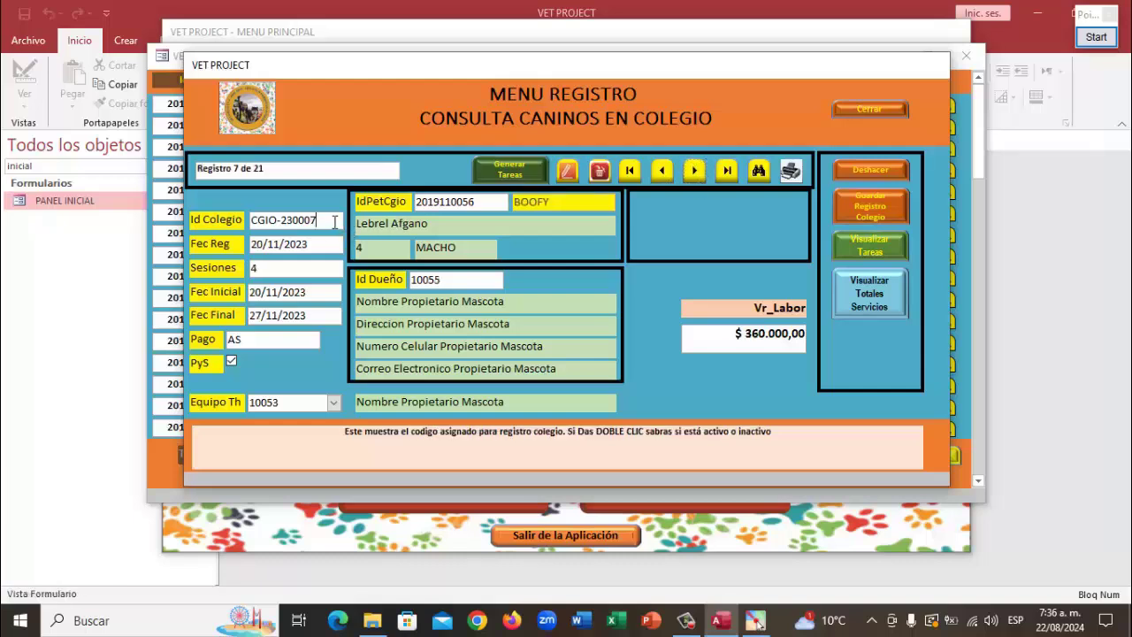
click(694, 171)
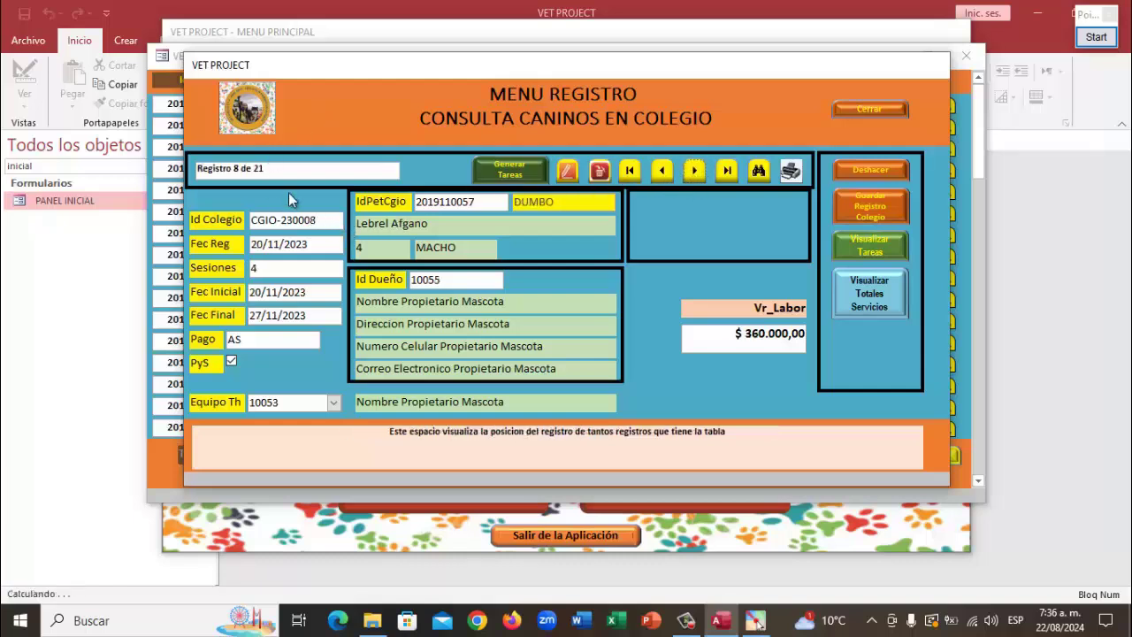
mouse_move(326, 218)
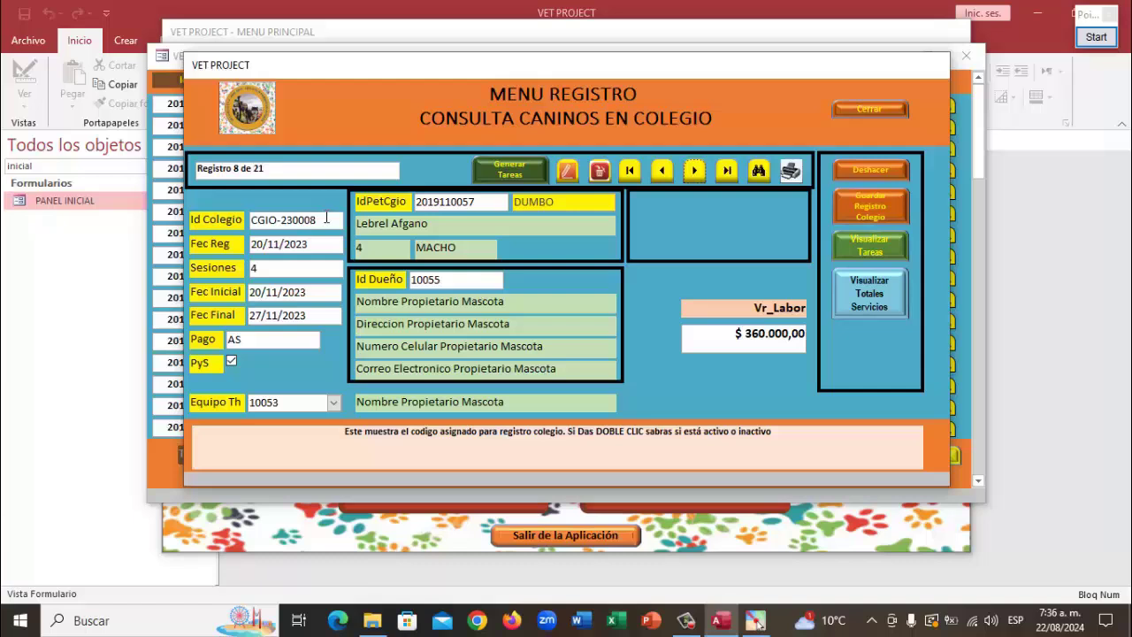
click(695, 172)
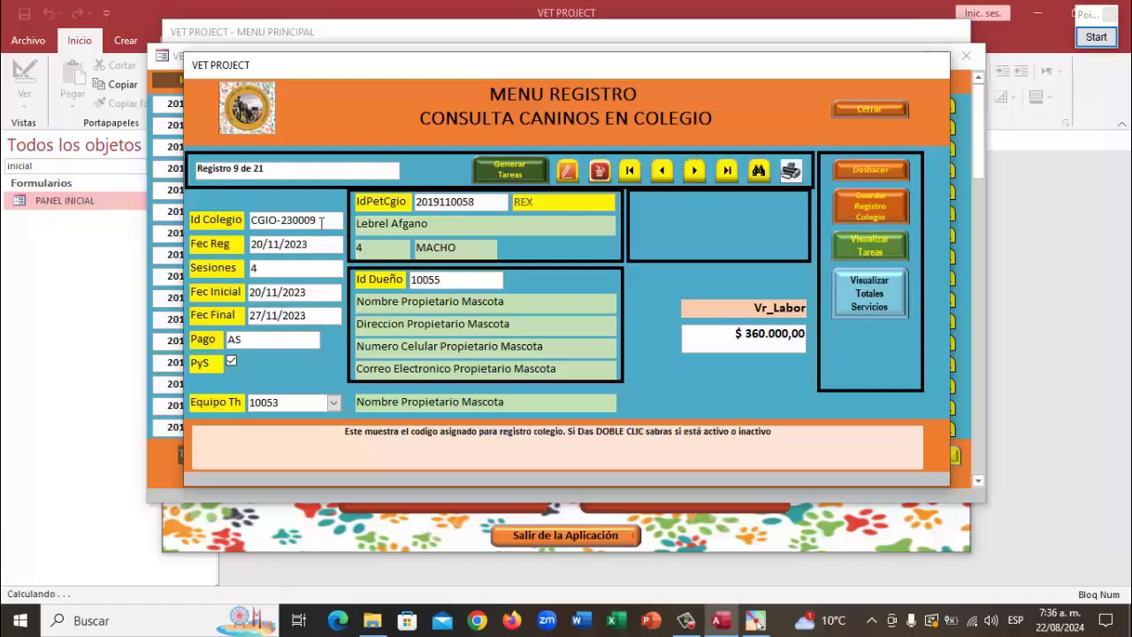
click(694, 172)
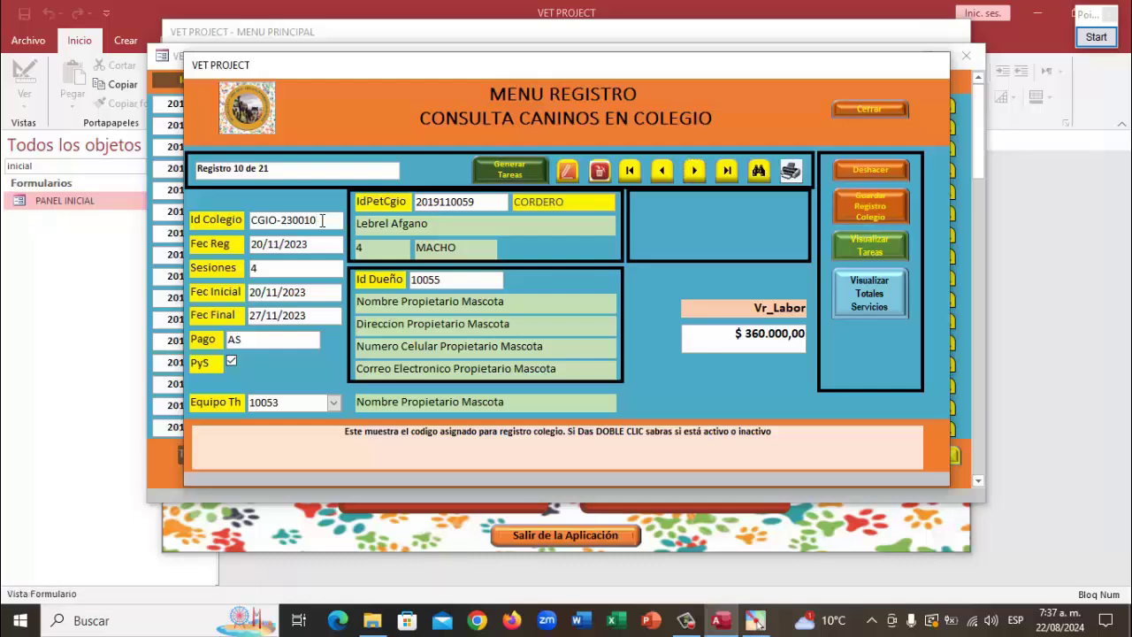
click(694, 172)
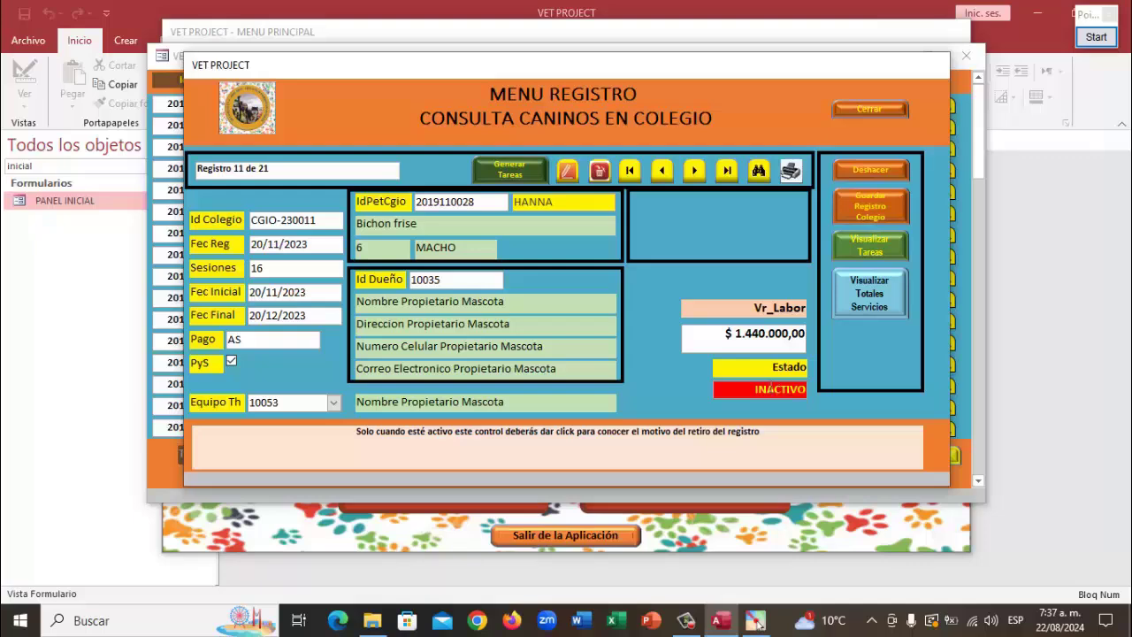
Review HANNA's withdrawal reason, then advance to record 12, DOBBY
click(770, 387)
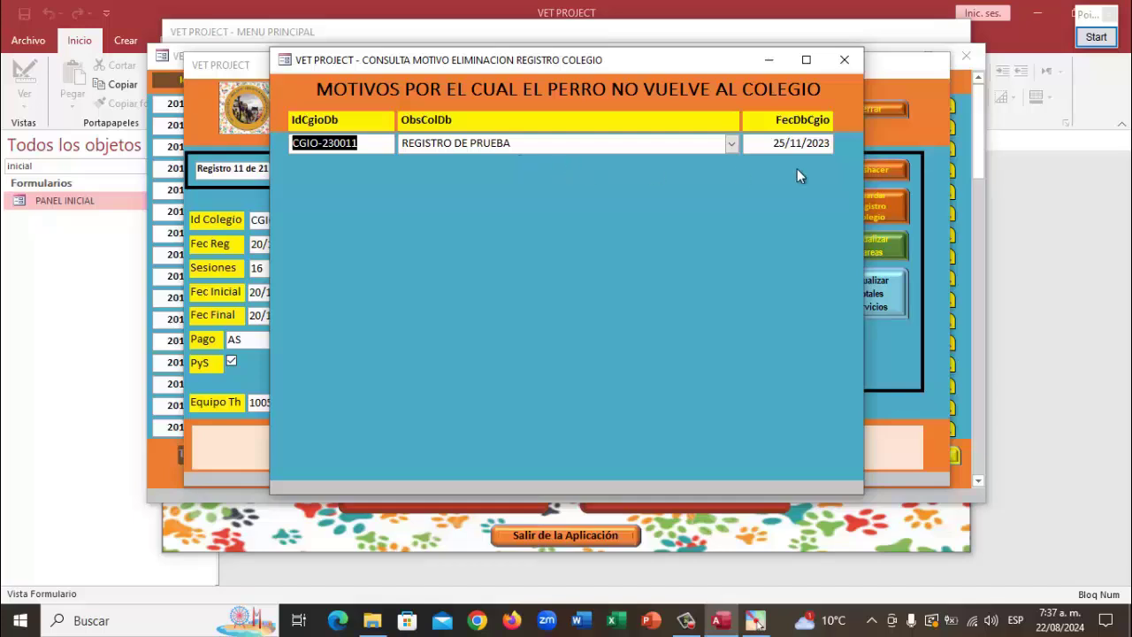
click(842, 61)
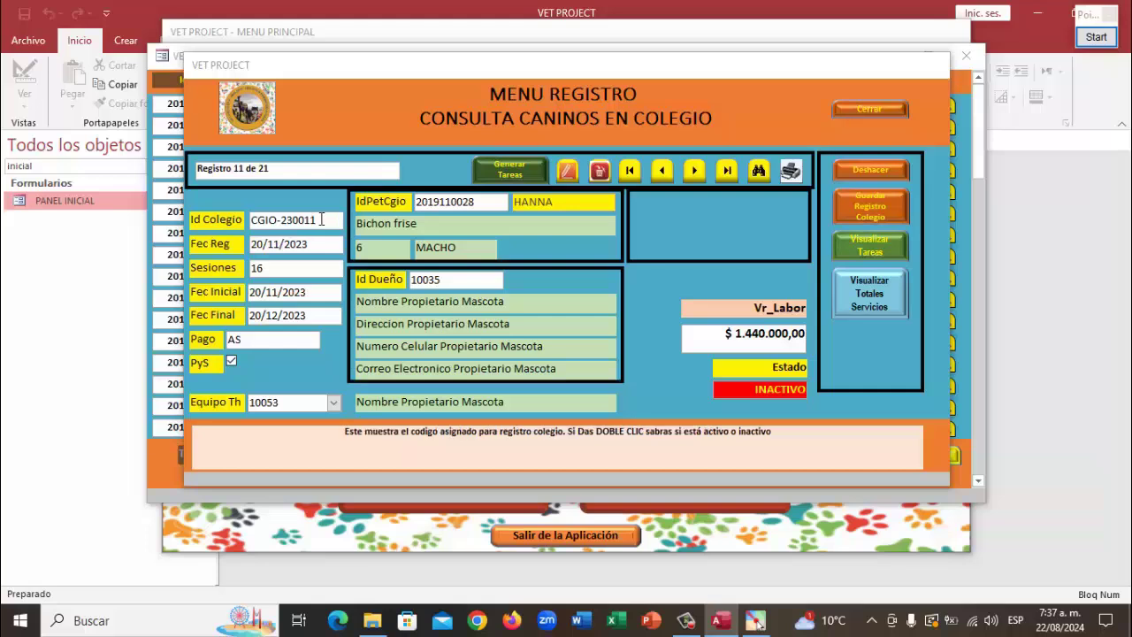
click(695, 171)
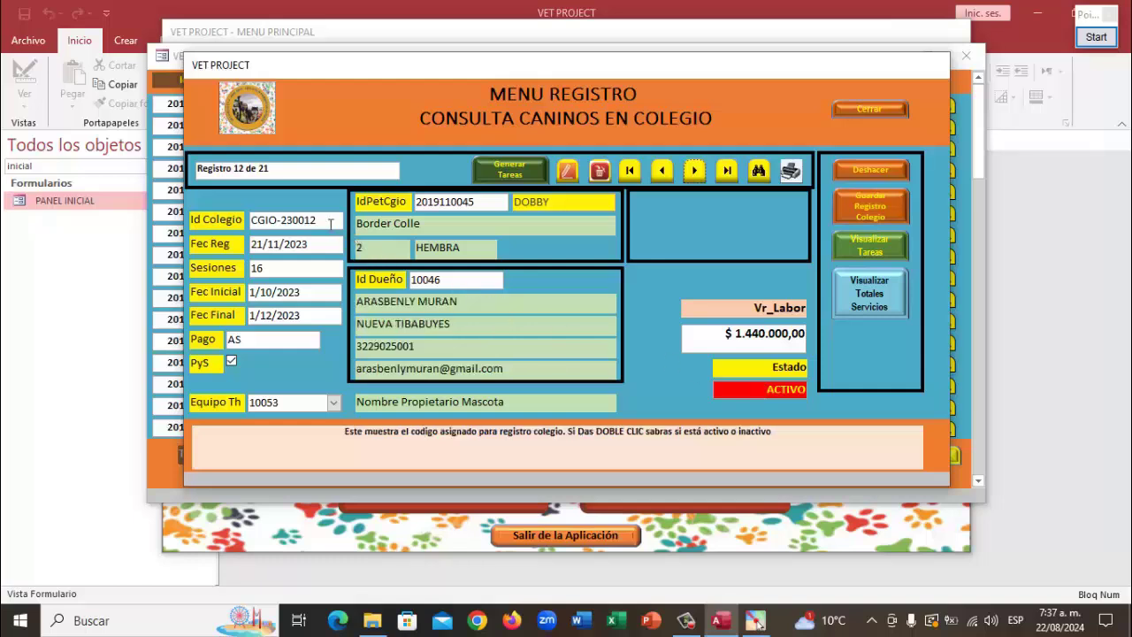
Toggle the status display, review SAM's withdrawal reason on record 13, and advance to JERRY
double_click(330, 223)
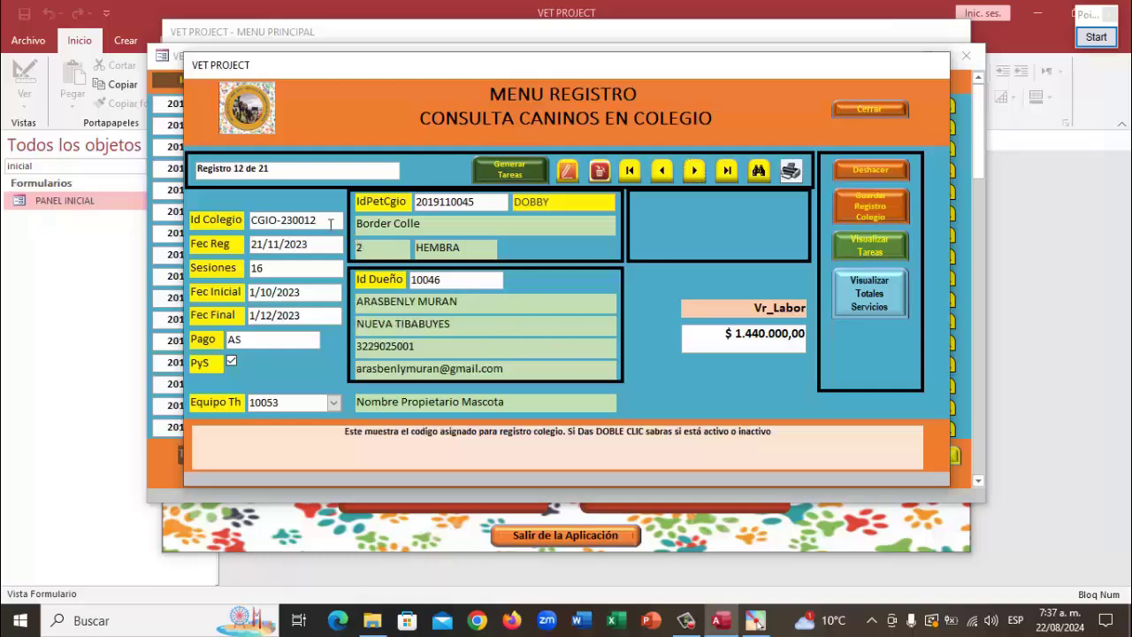
click(695, 175)
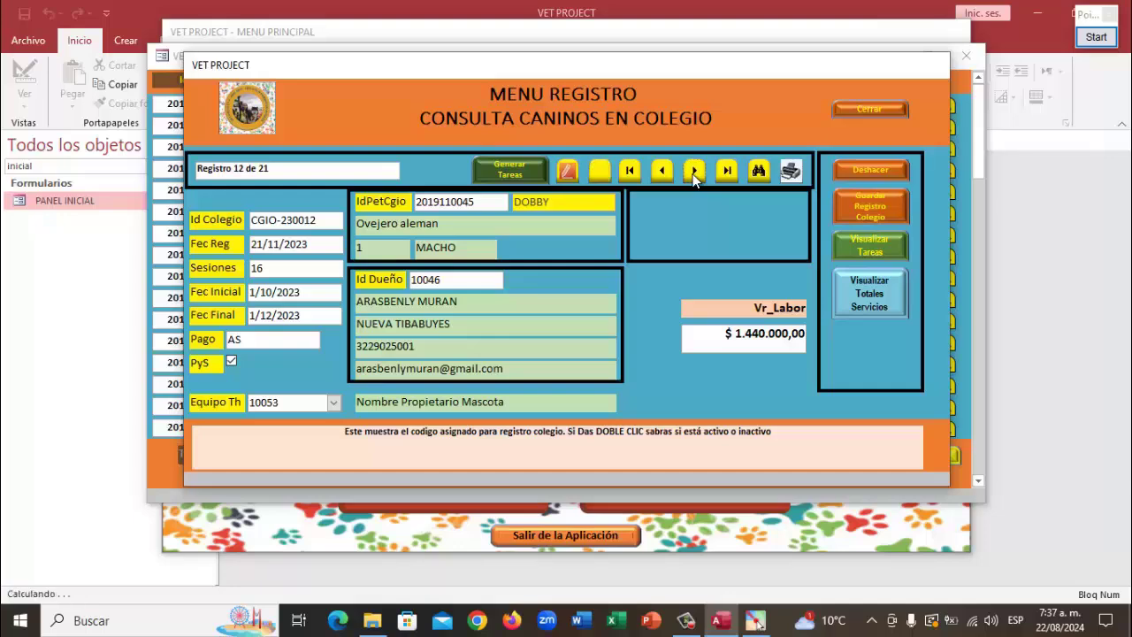
click(695, 175)
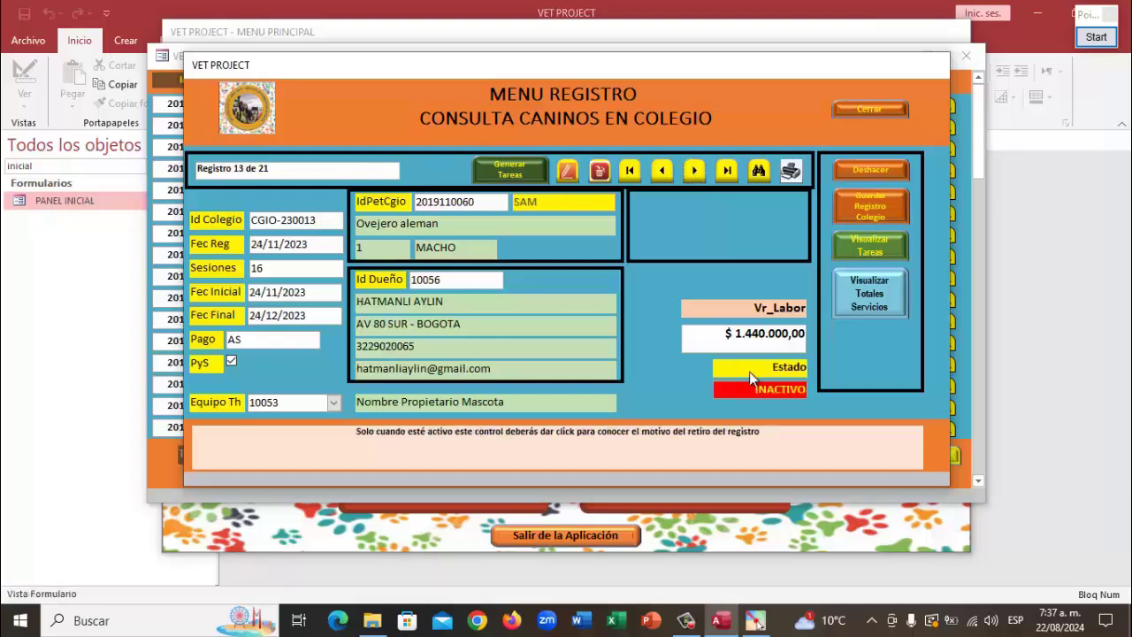
click(754, 389)
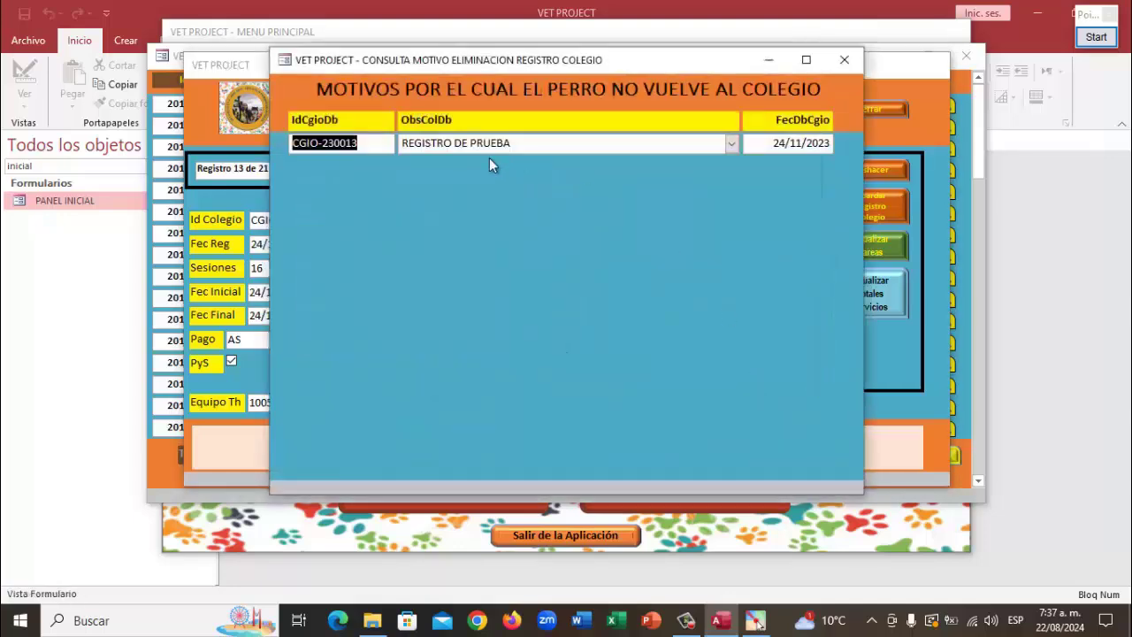
click(845, 56)
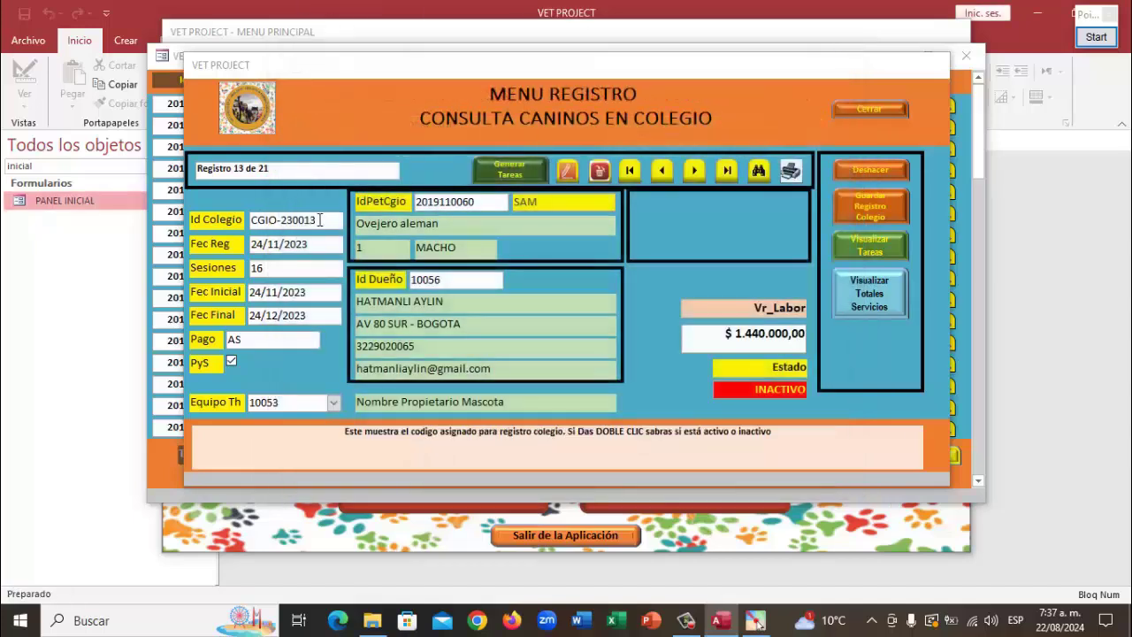
click(693, 170)
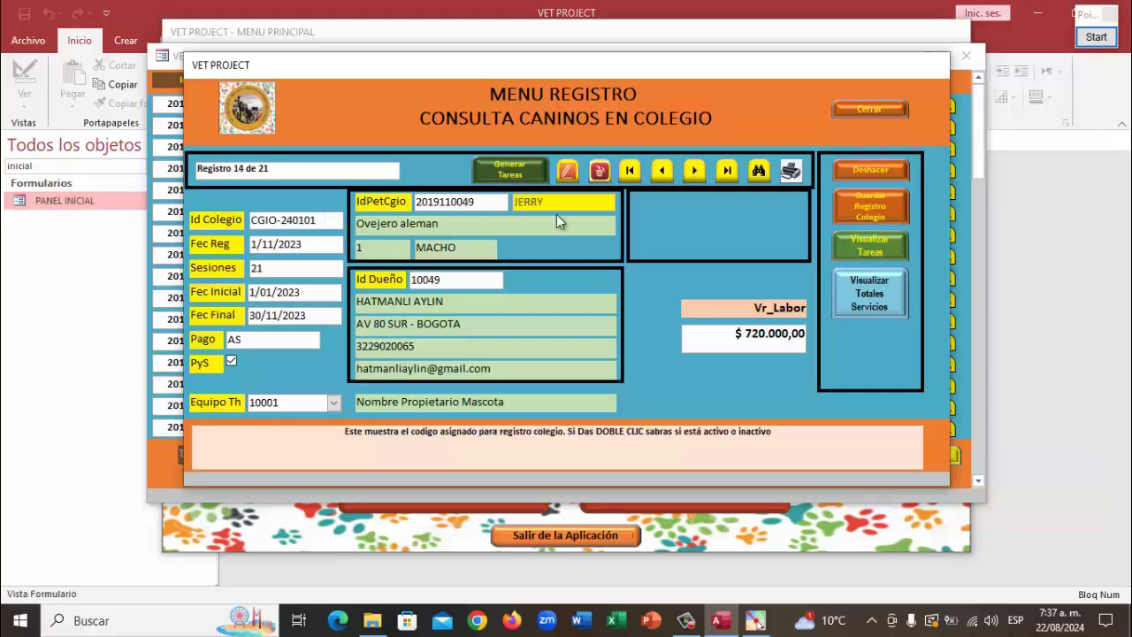
Advance past TEQUILA and COCO to record 17, DUMBO, and show the Colegio service totals
click(694, 170)
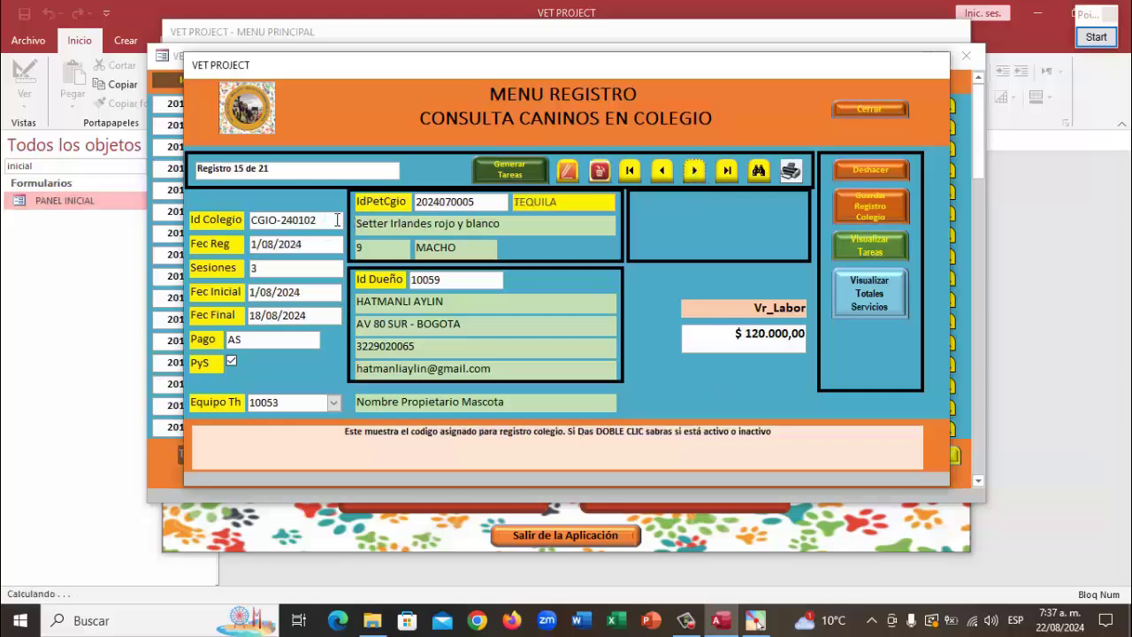
click(694, 171)
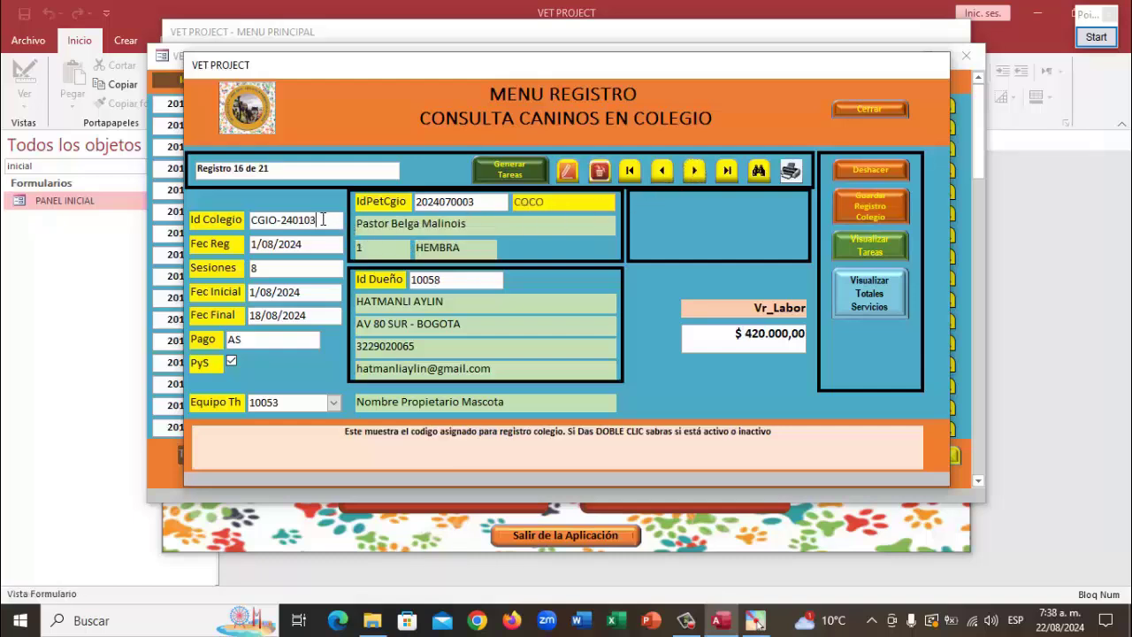
click(695, 171)
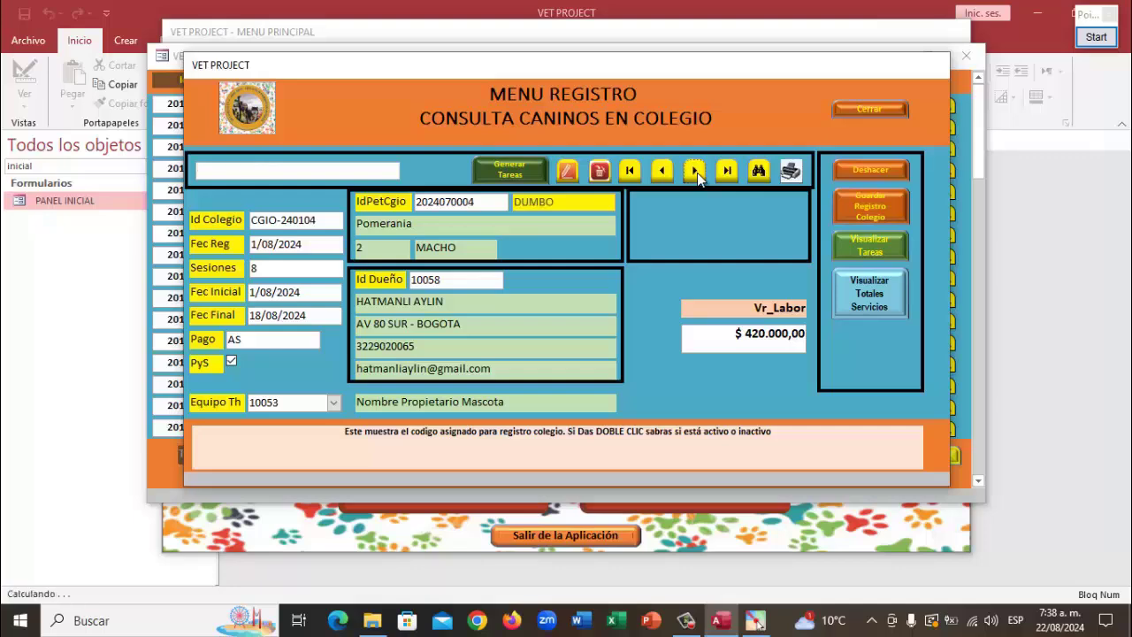
click(857, 305)
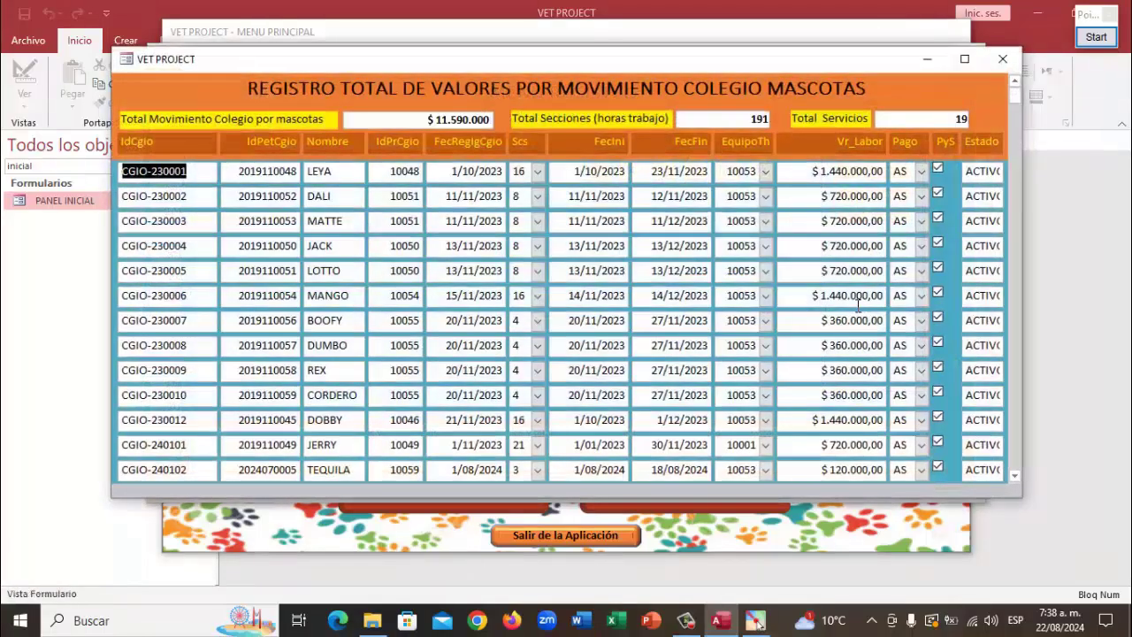
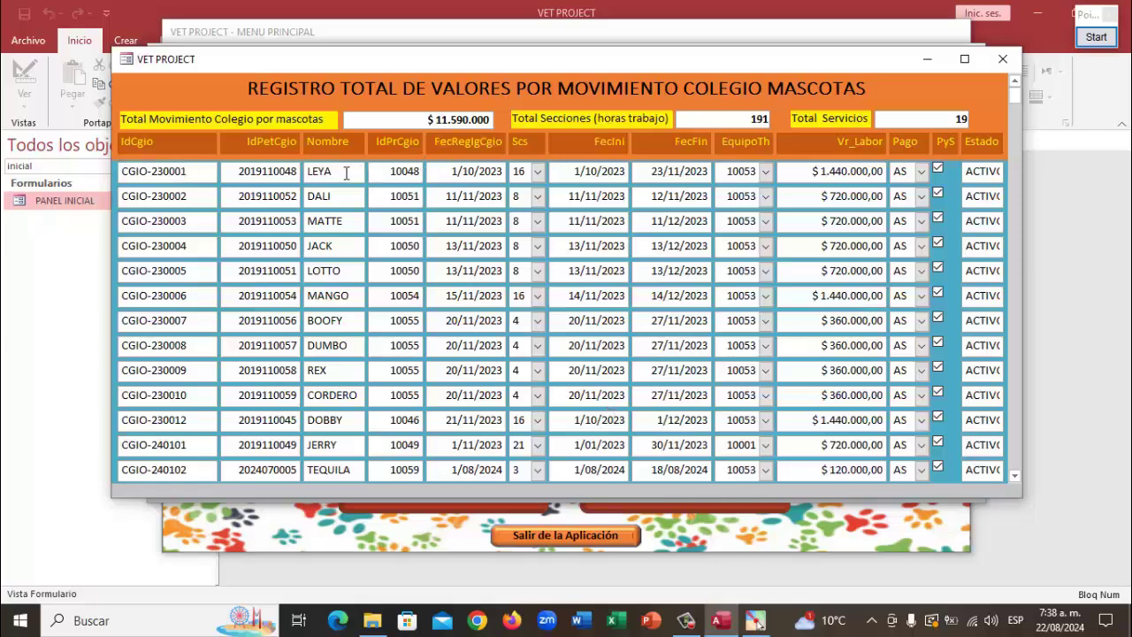
Filter the Nombre field for names containing 'jerriy' to show JERRY records, then clear the filter
right_click(345, 174)
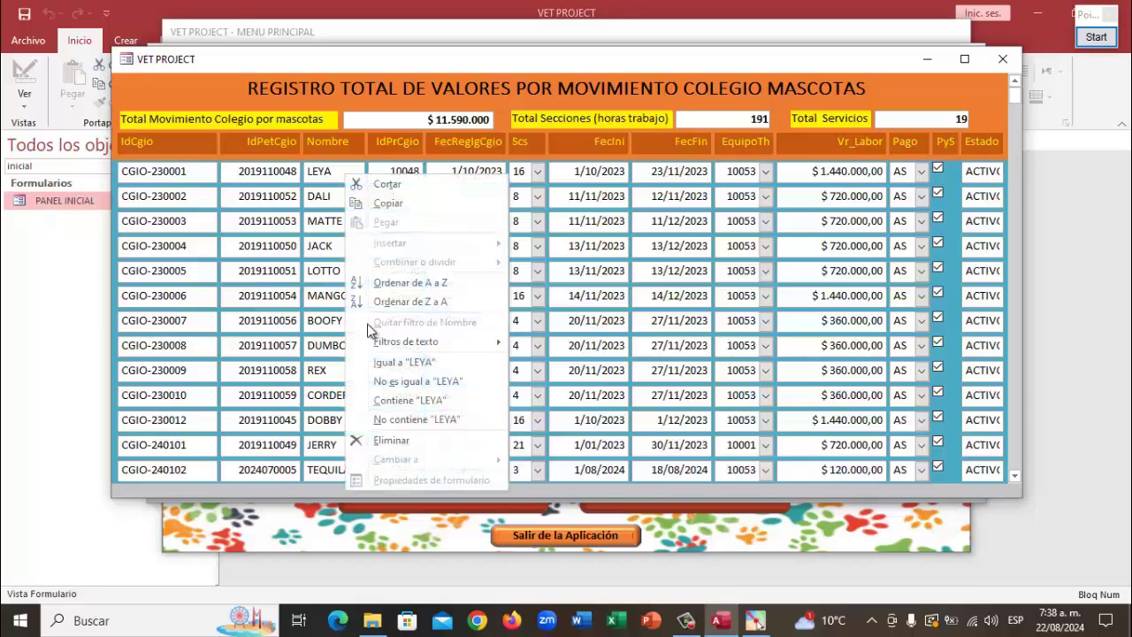
mouse_move(398, 342)
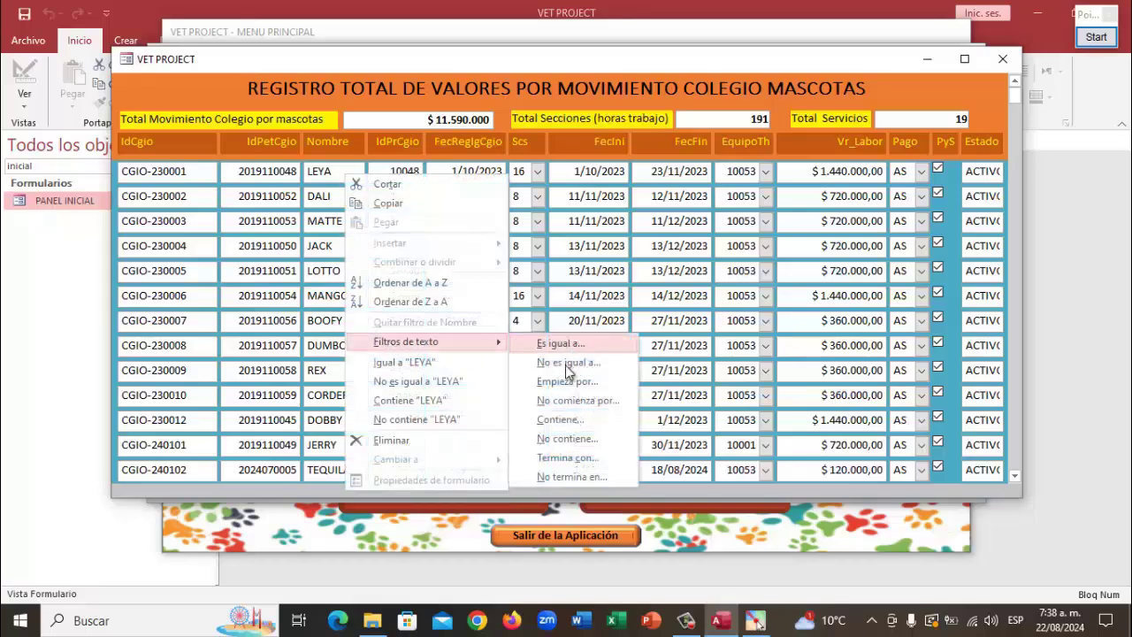
click(565, 420)
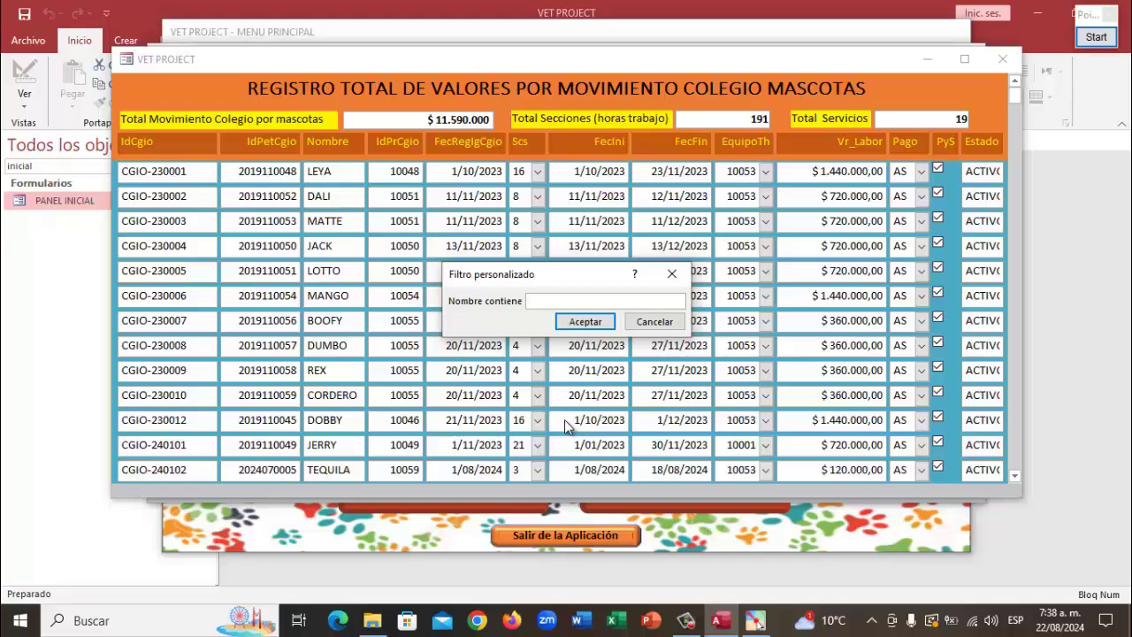
text(jerriy)
key(Return)
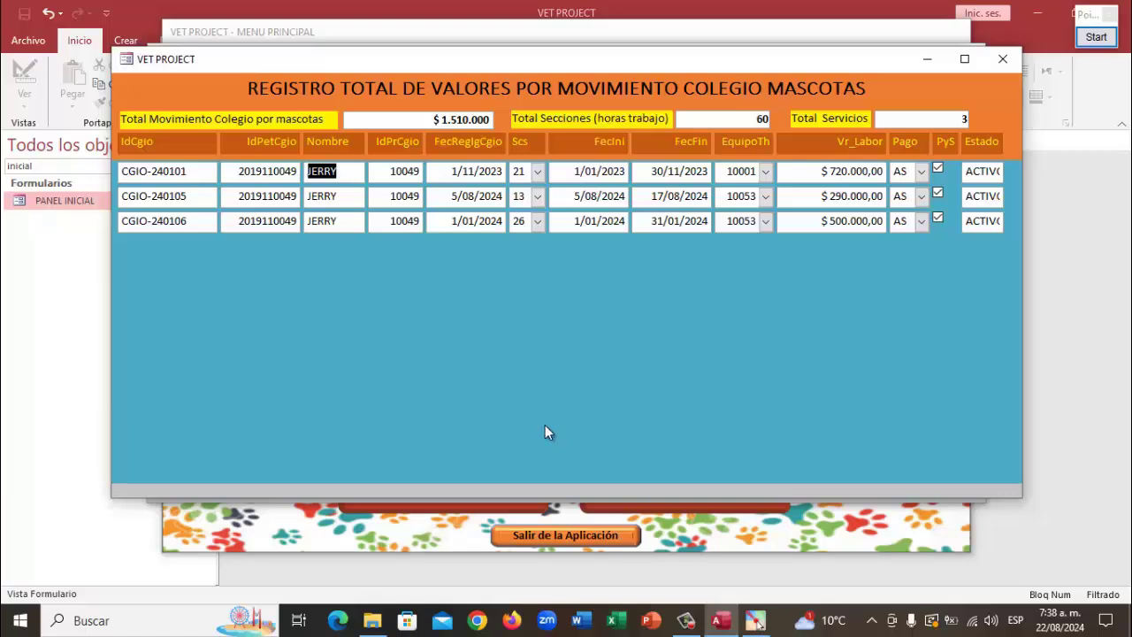
right_click(353, 171)
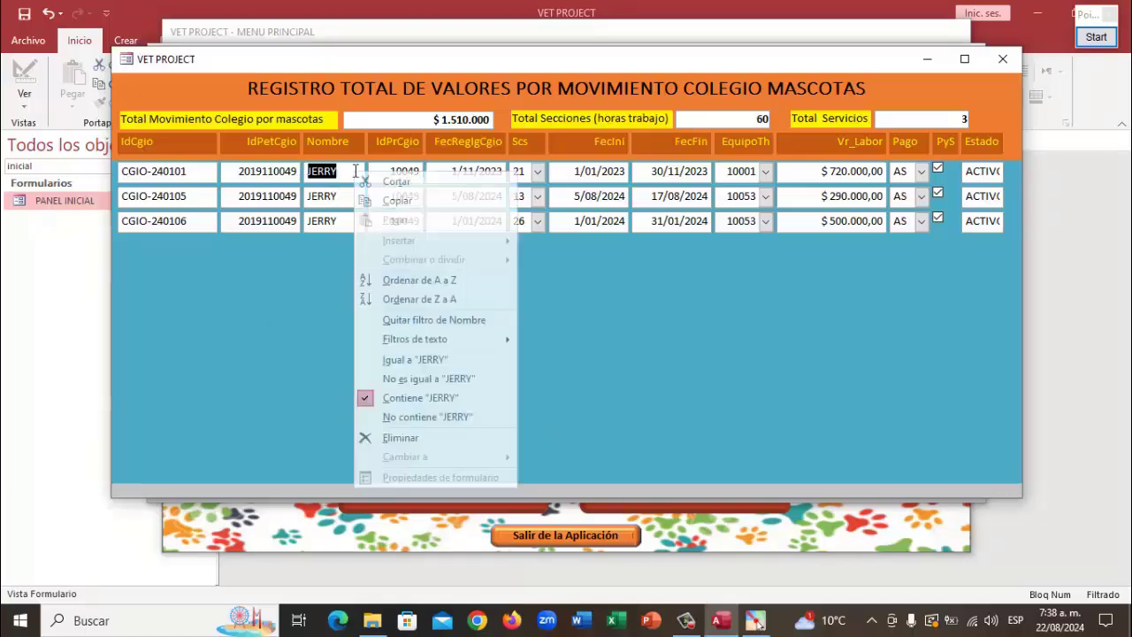
click(410, 319)
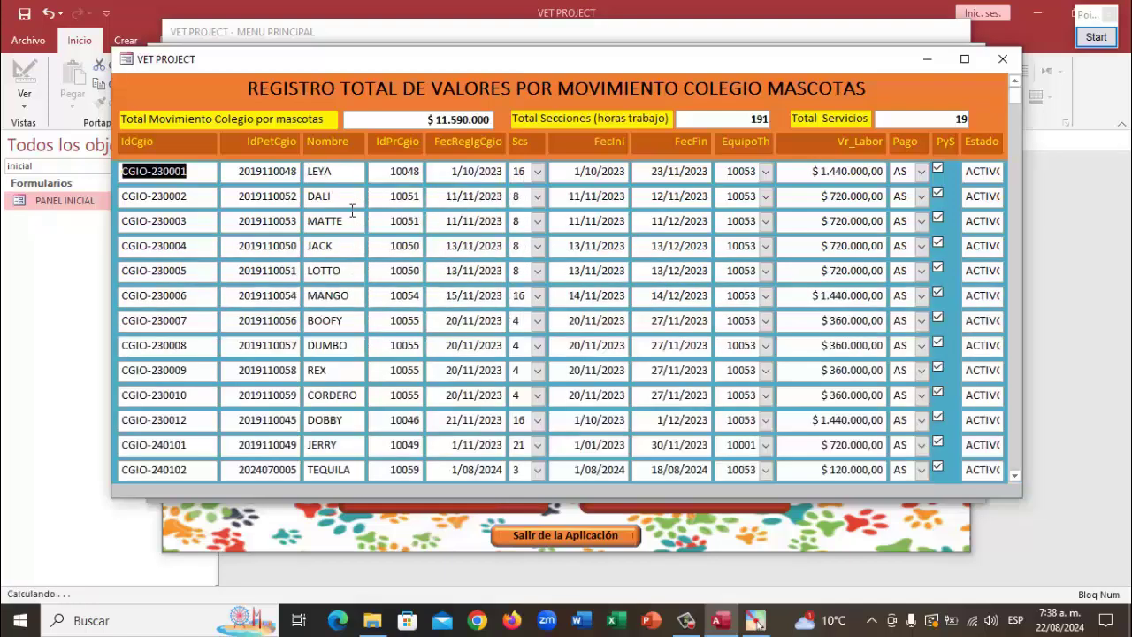
Filter the Nombre field for names containing 'tequila', then remove the filter
click(338, 172)
right_click(337, 171)
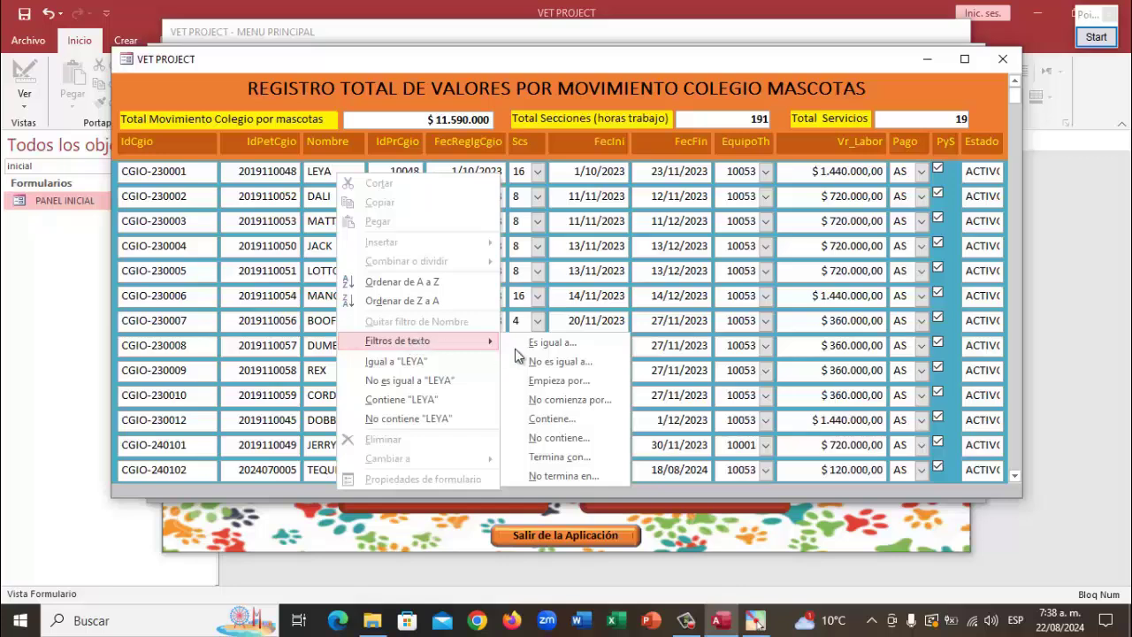
click(542, 419)
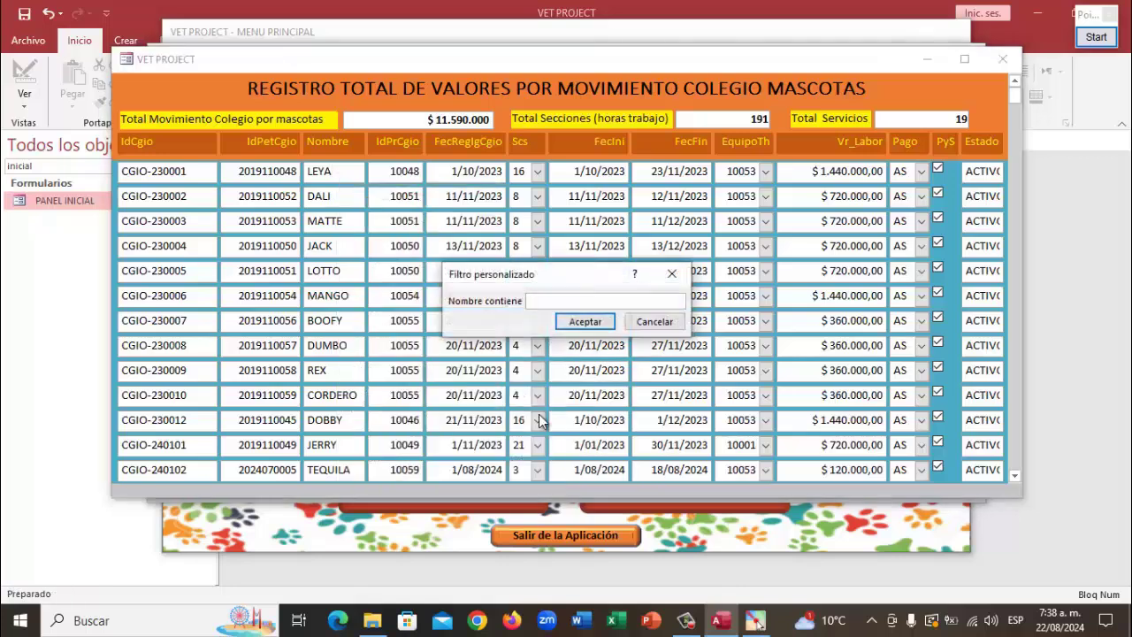
text(tequila)
key(Return)
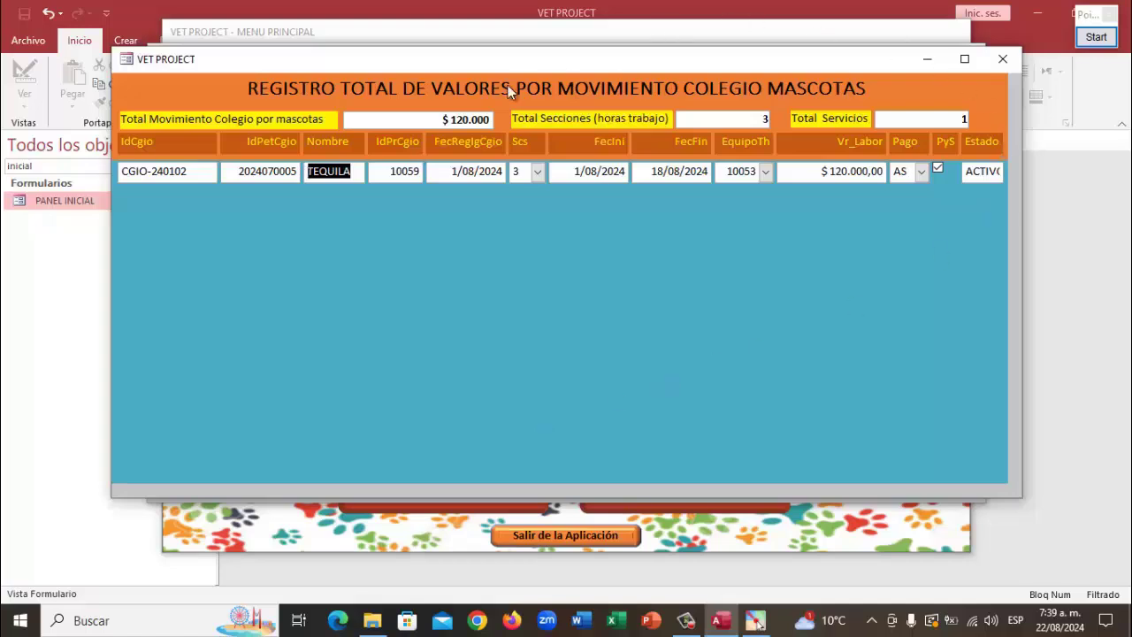
right_click(353, 170)
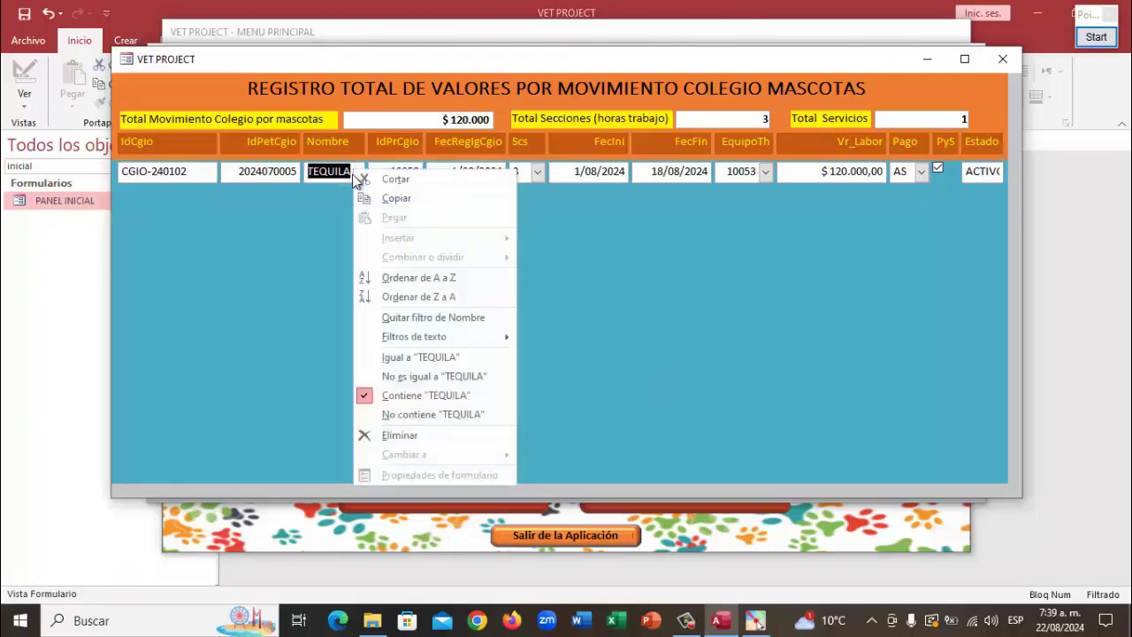
click(424, 318)
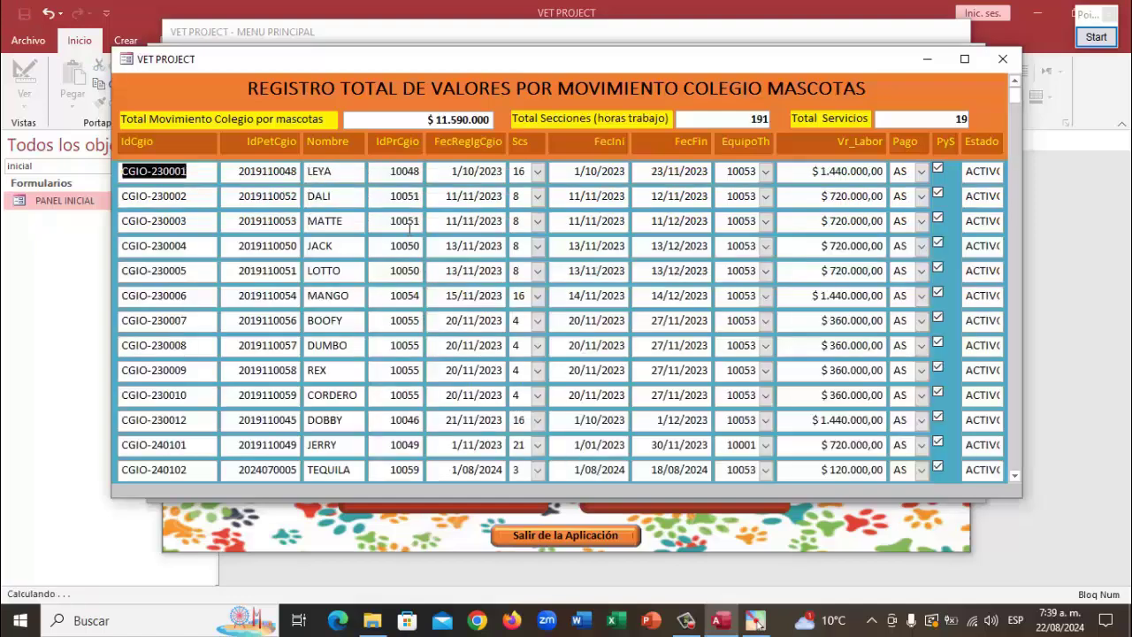
Filter the Nombre field for names containing 'apolo' to show APOLO-FA records, then clear the filter
right_click(345, 172)
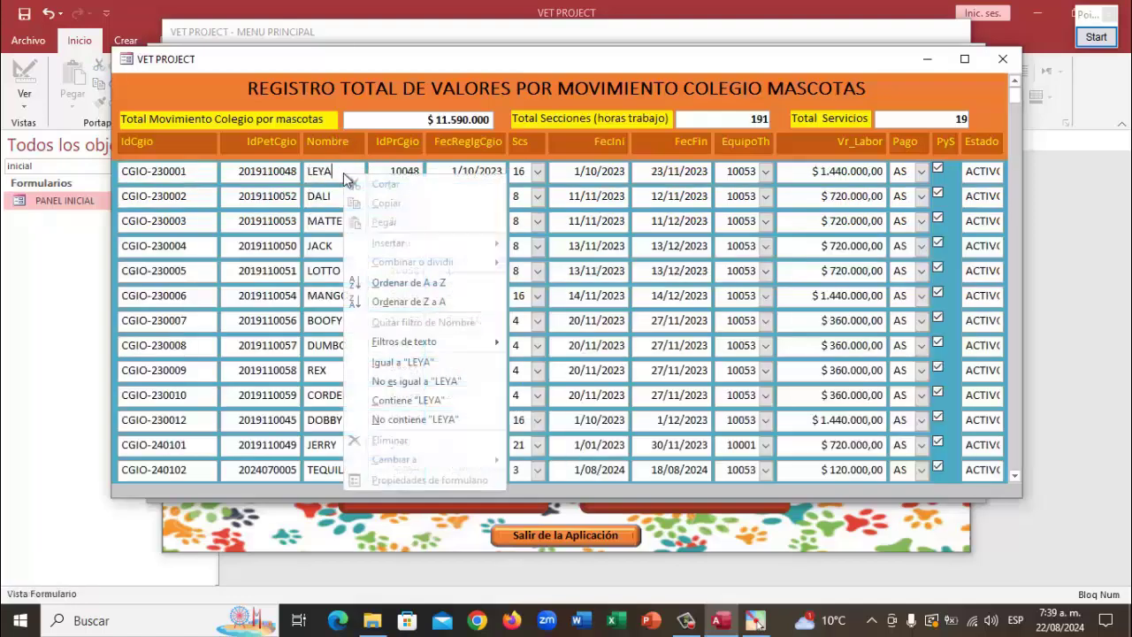
mouse_move(412, 347)
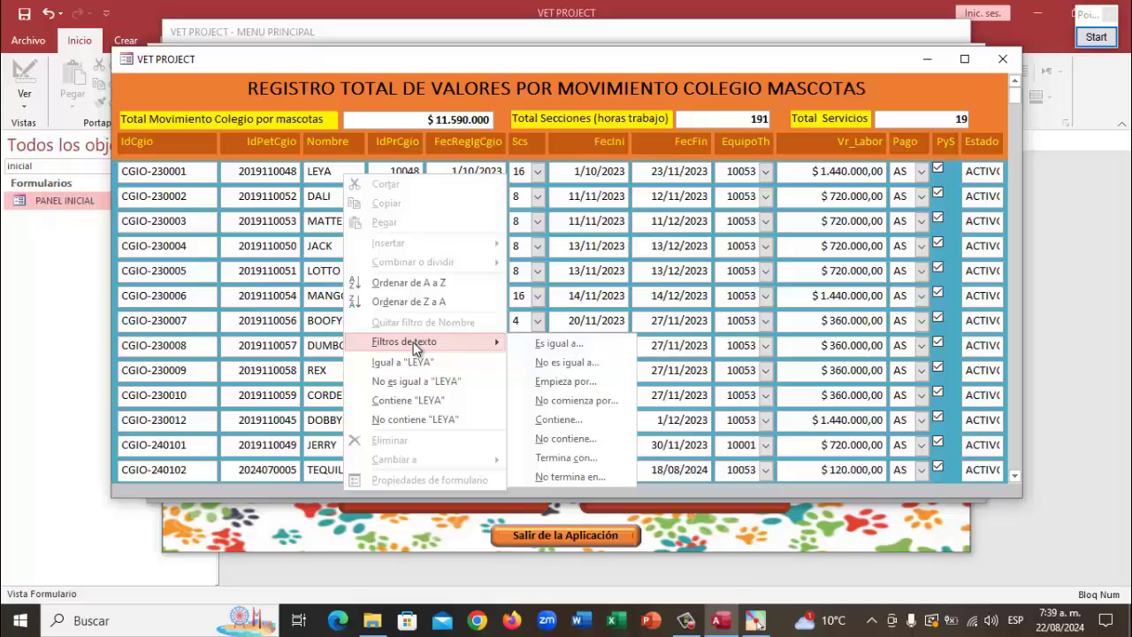
click(569, 424)
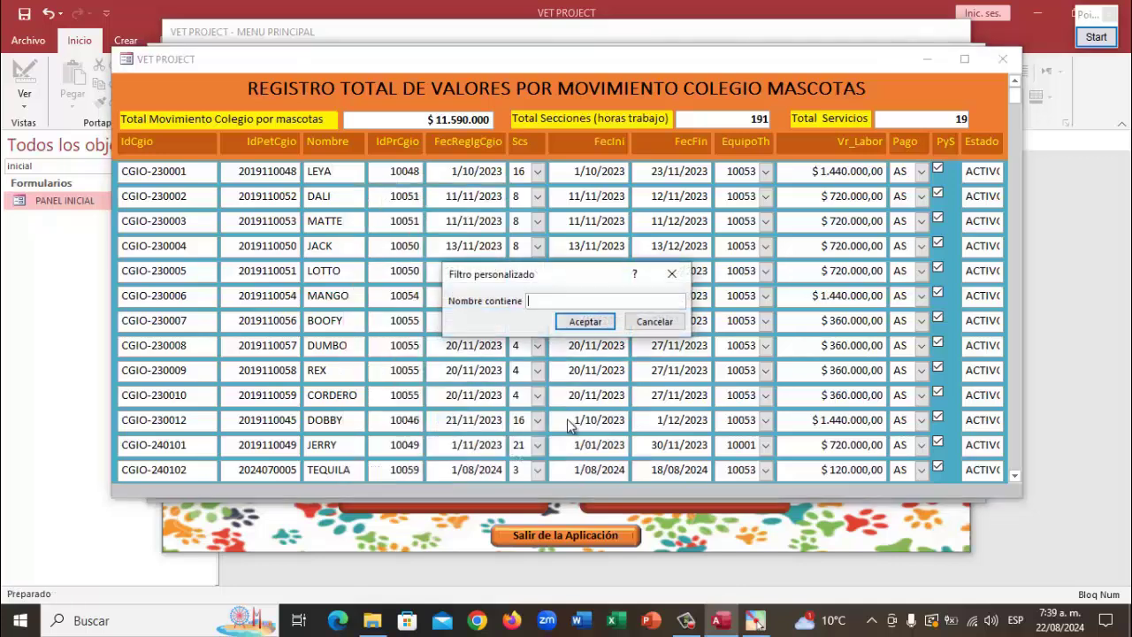
text(apolo)
key(Return)
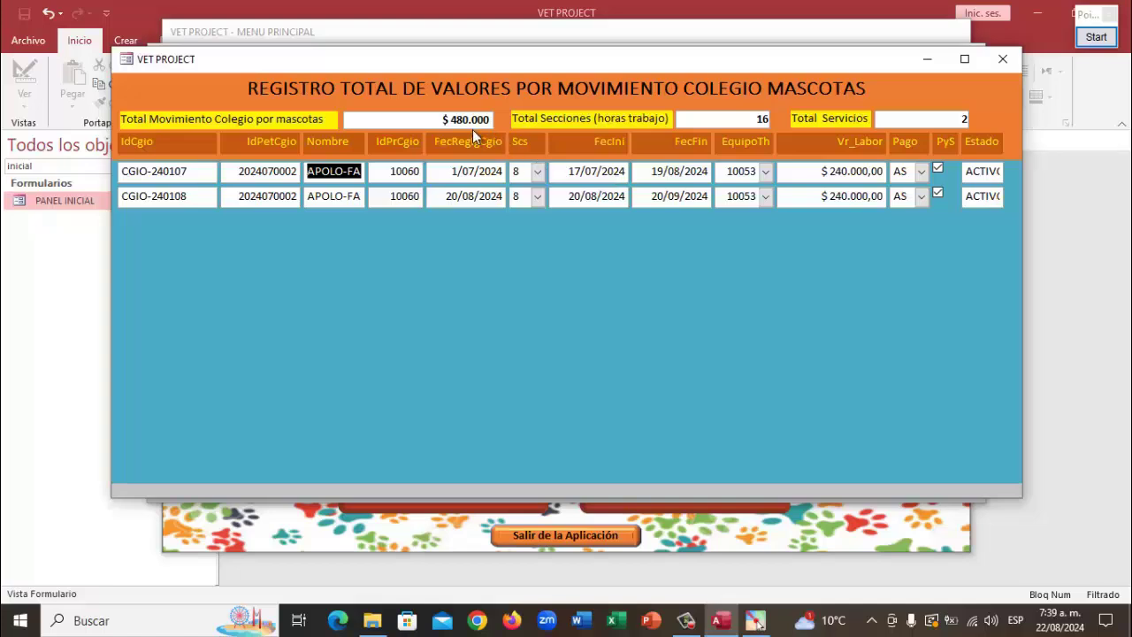
right_click(345, 174)
click(404, 322)
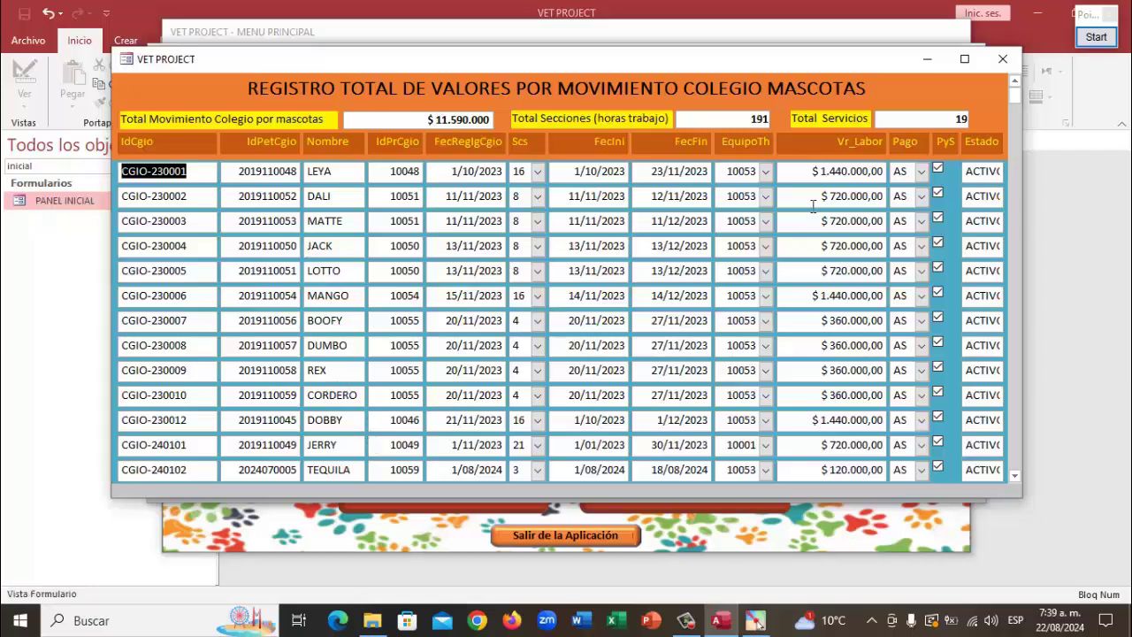
Close the totals report and consultation menu, then scroll the school-admission pet list to TEQUILA
click(1002, 61)
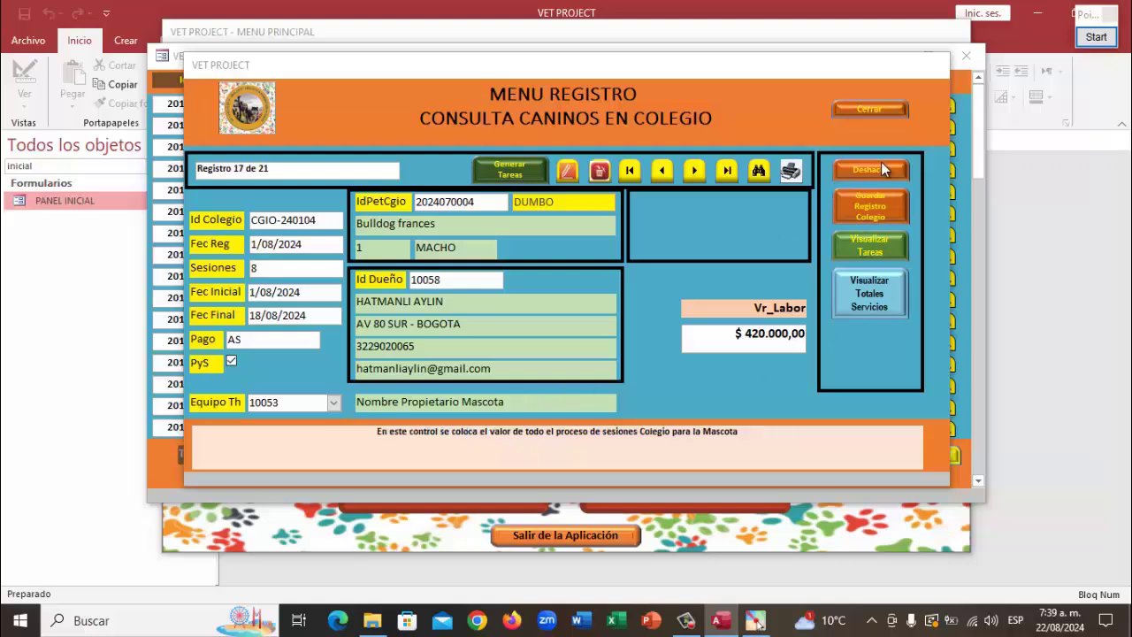
click(853, 107)
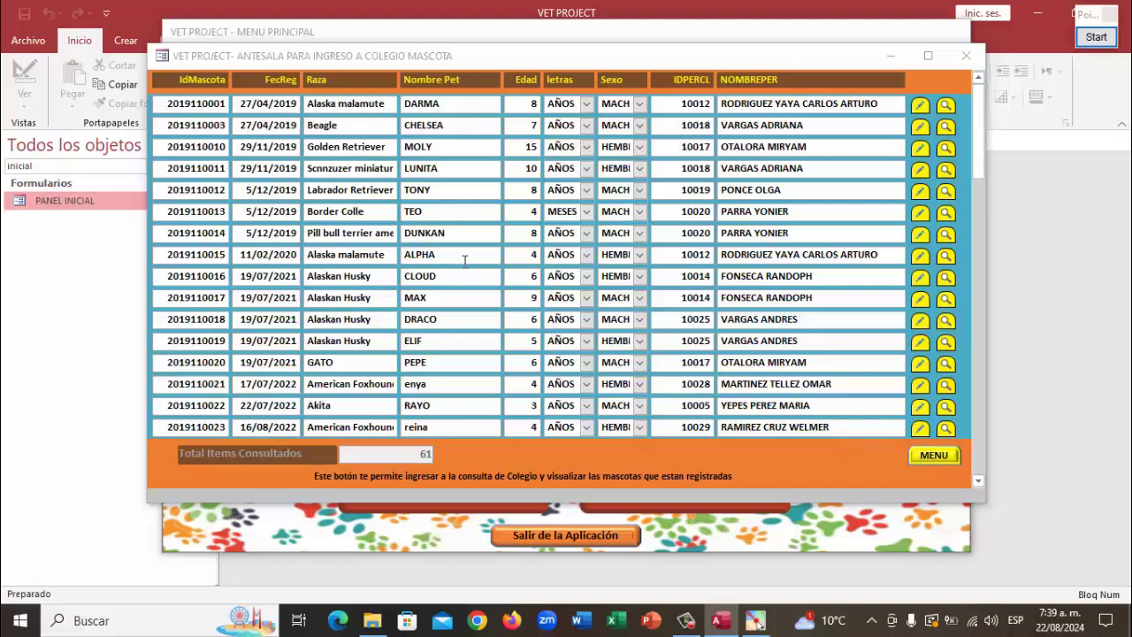
scroll(468, 265, down, 2)
scroll(469, 297, down, 12)
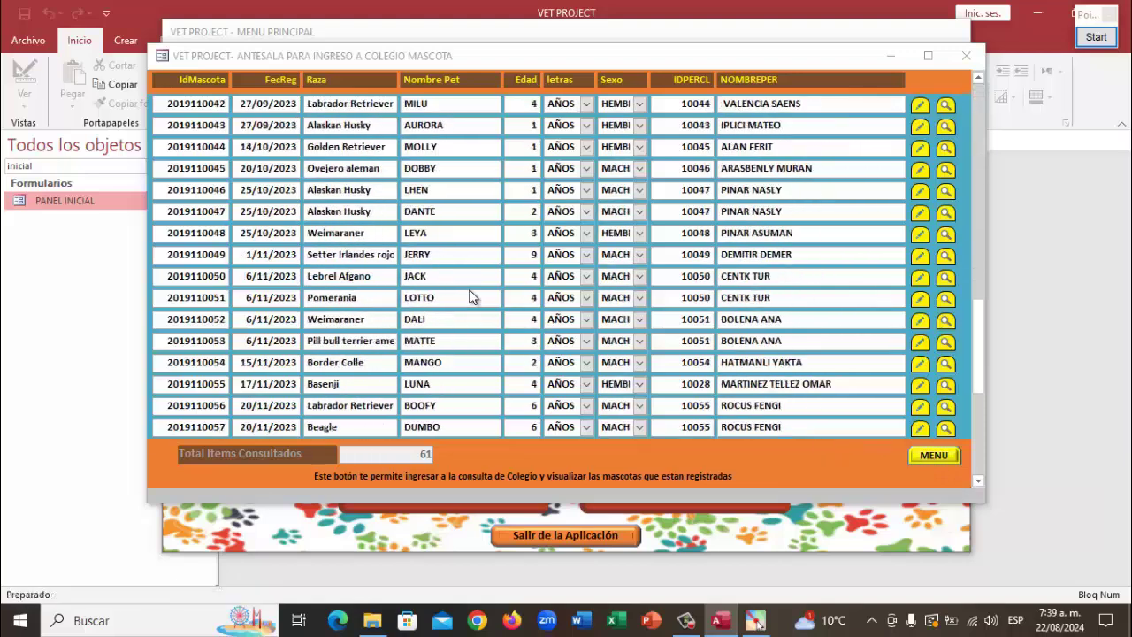
scroll(472, 297, down, 2)
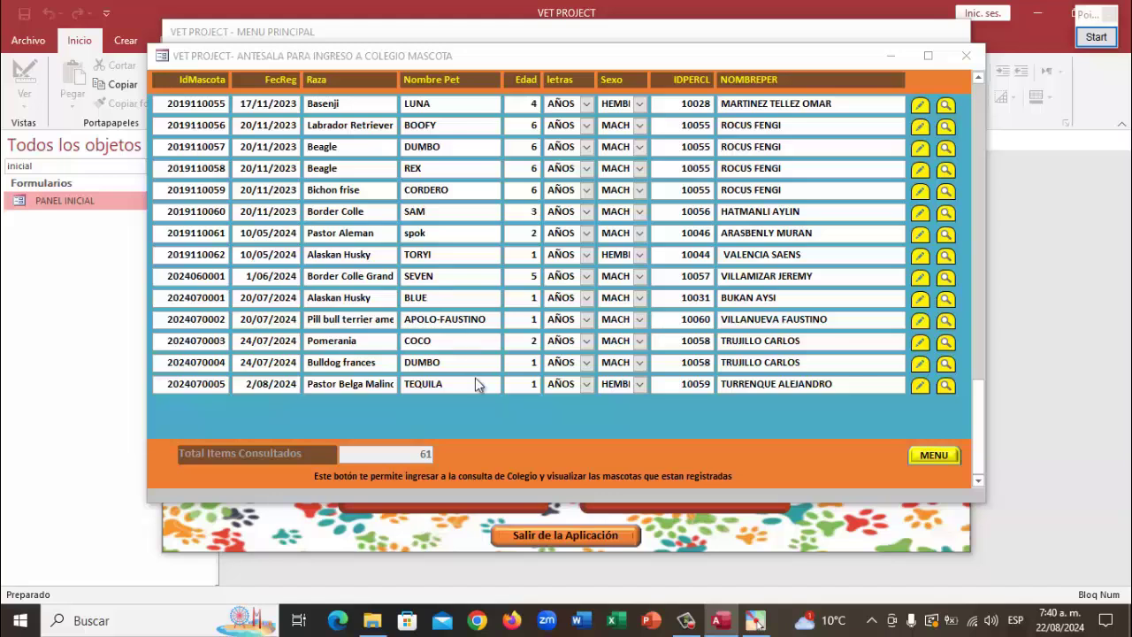
Open TEQUILA's school registration and enter 1 session with 21/08/2024 registration, start and end dates
click(920, 387)
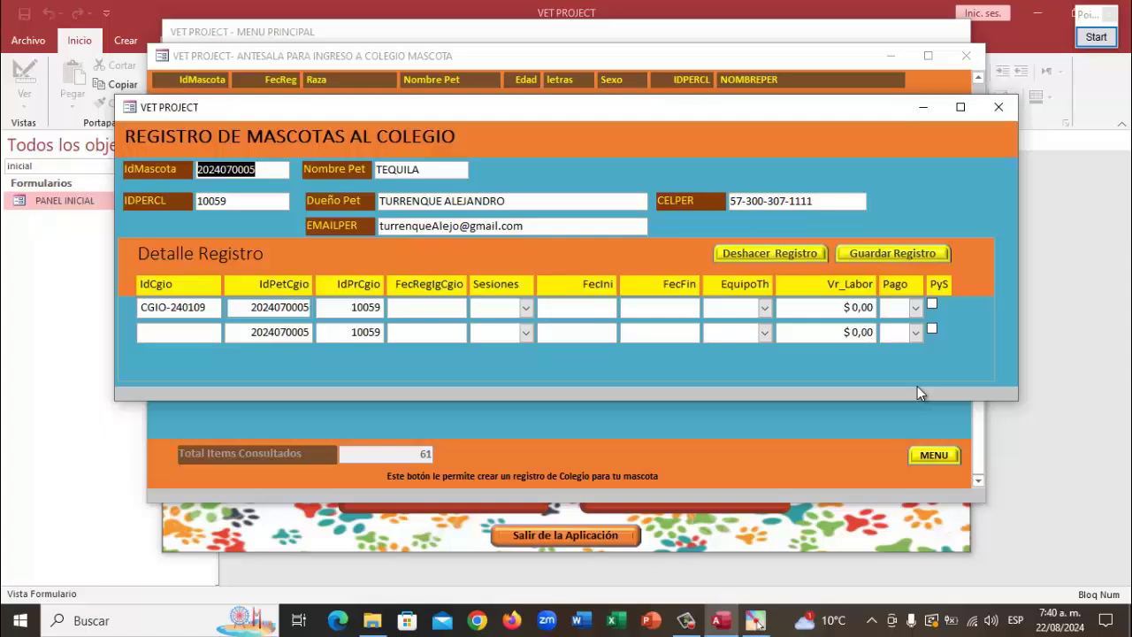
key(Tab)
key(Tab)
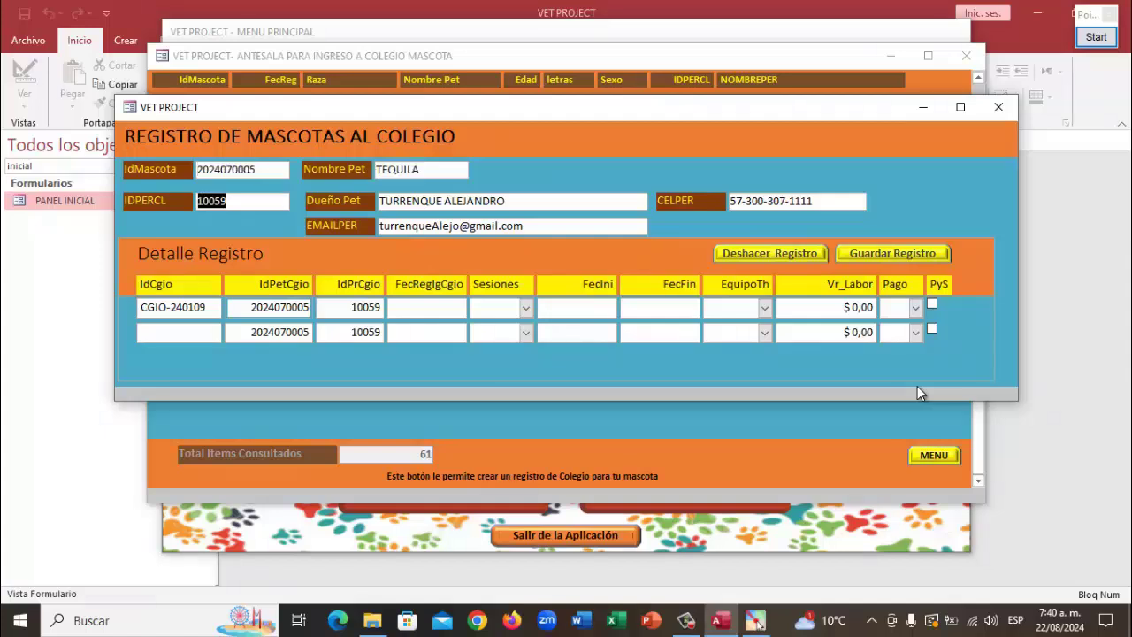
key(Tab)
key(Tab)
key(Tab)
key(Tab)
key(Tab)
key(Tab)
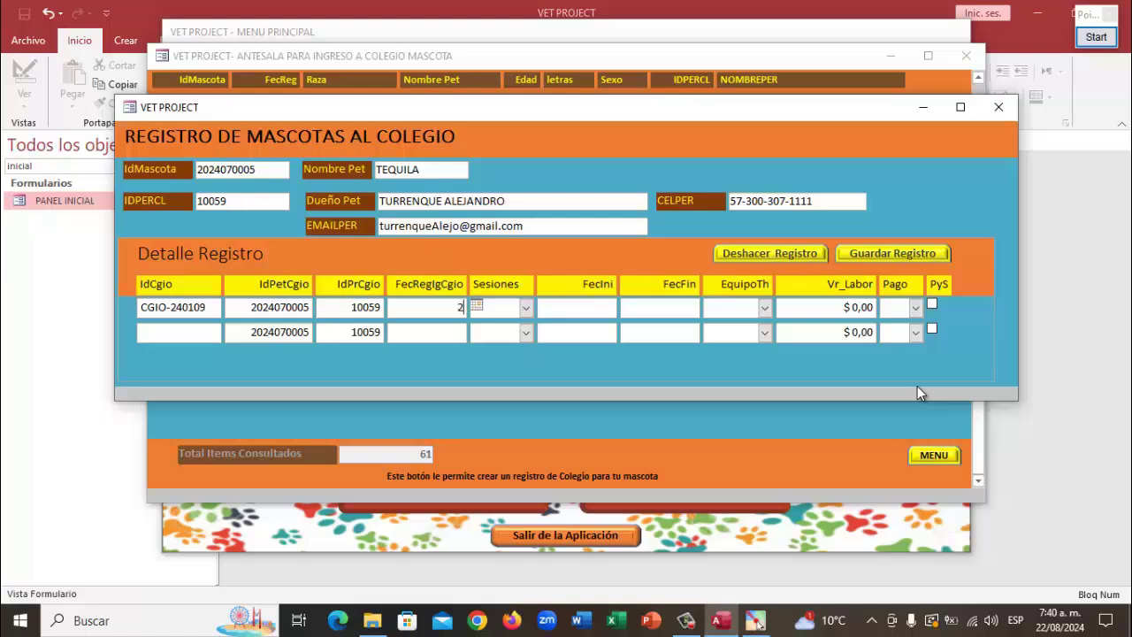
text(0)
key(BackSpace)
text(1/08/2024)
key(Tab)
text(1)
key(Tab)
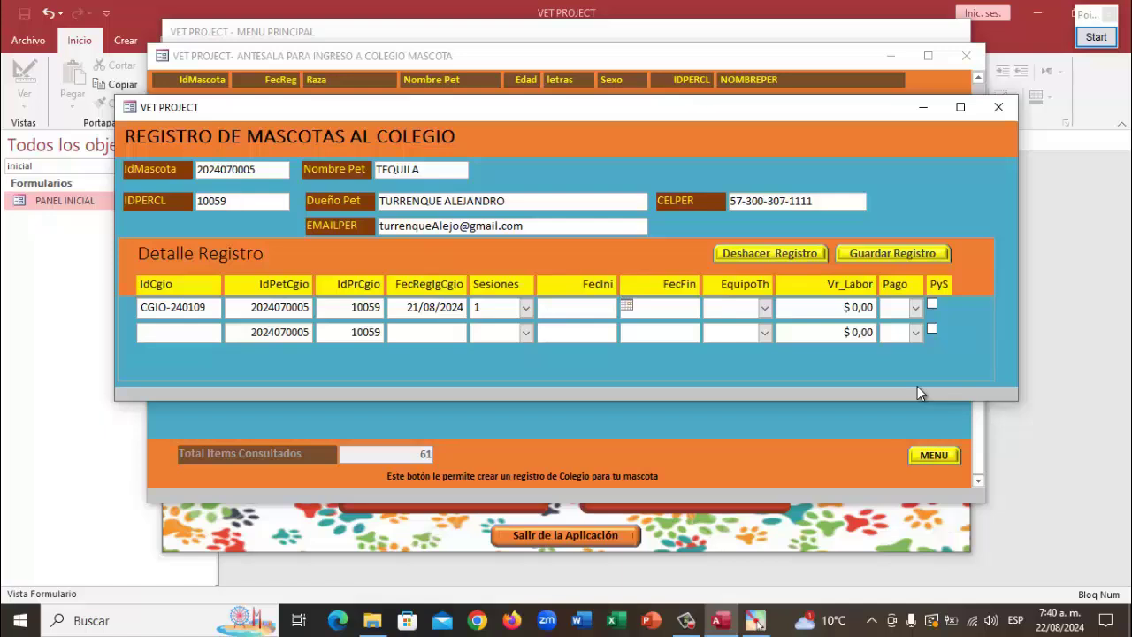
text(21/08/2024)
key(Tab)
text(2)
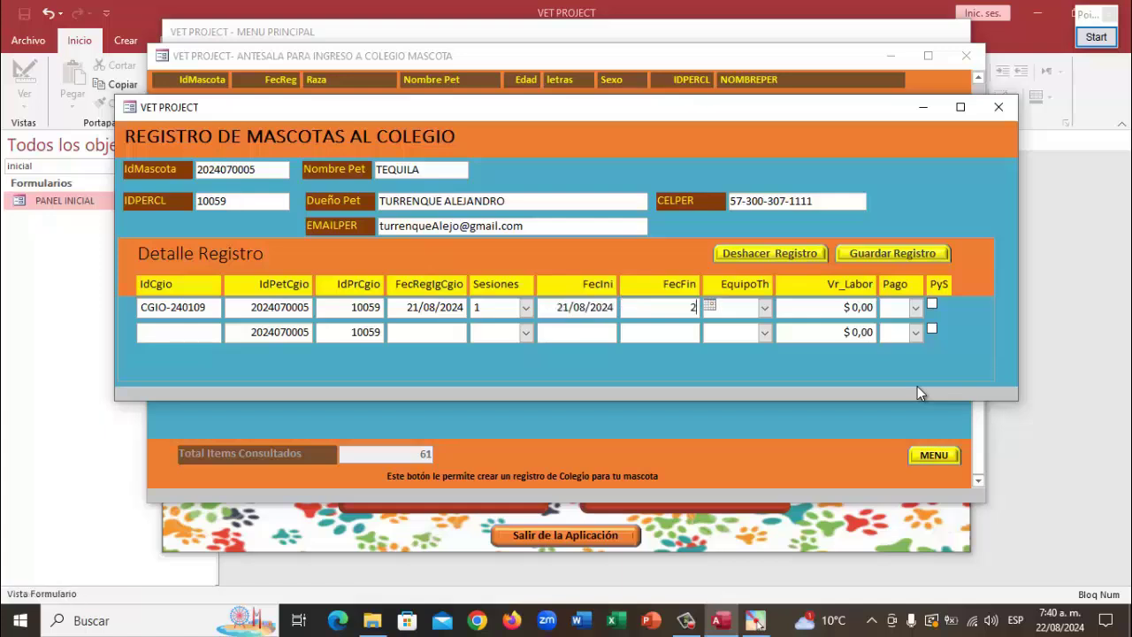
text(1/08/2024)
Choose therapy team 10053, labour value 40000, payment type AS, and tick PyS
key(Tab)
key(alt+Down)
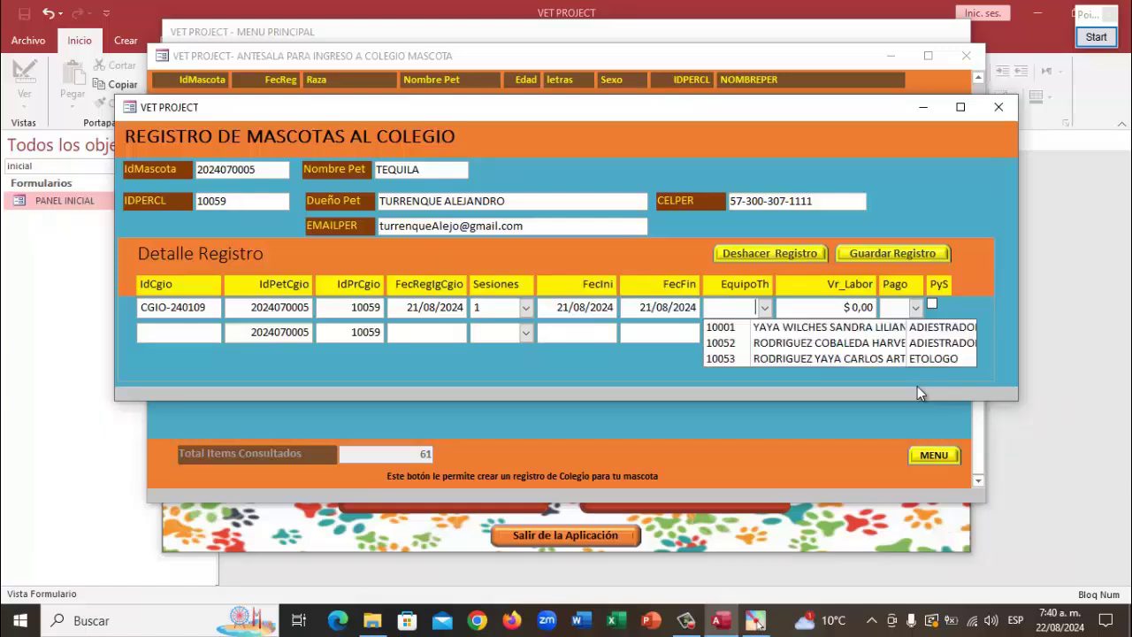
key(Down)
key(Down)
key(Down)
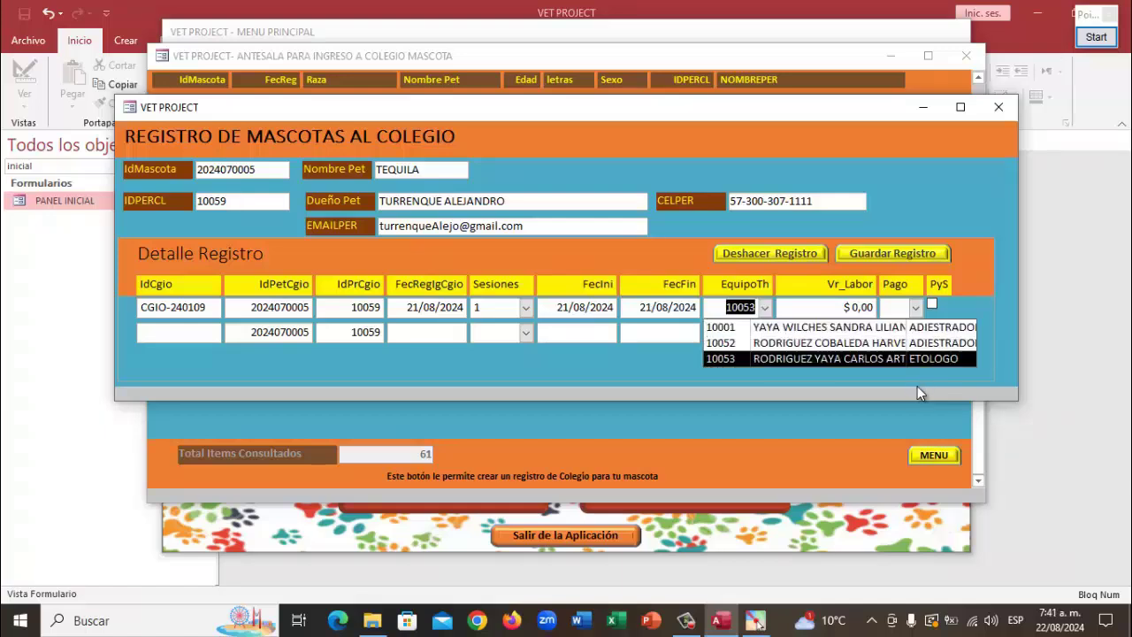
key(Tab)
text(4)
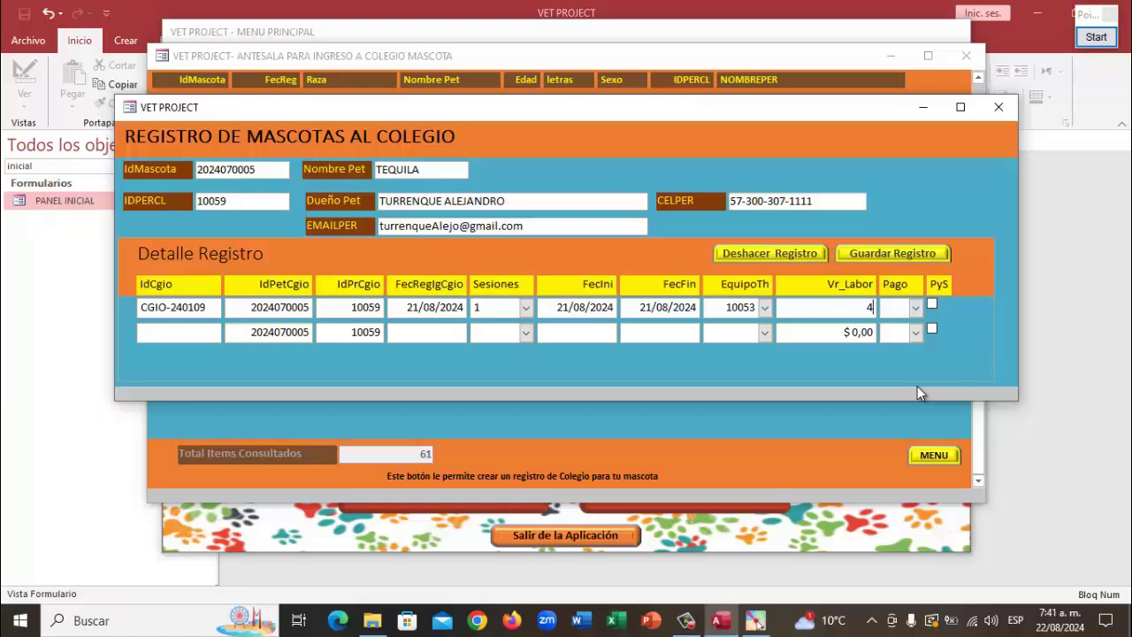
text(0000)
key(Tab)
key(alt+Down)
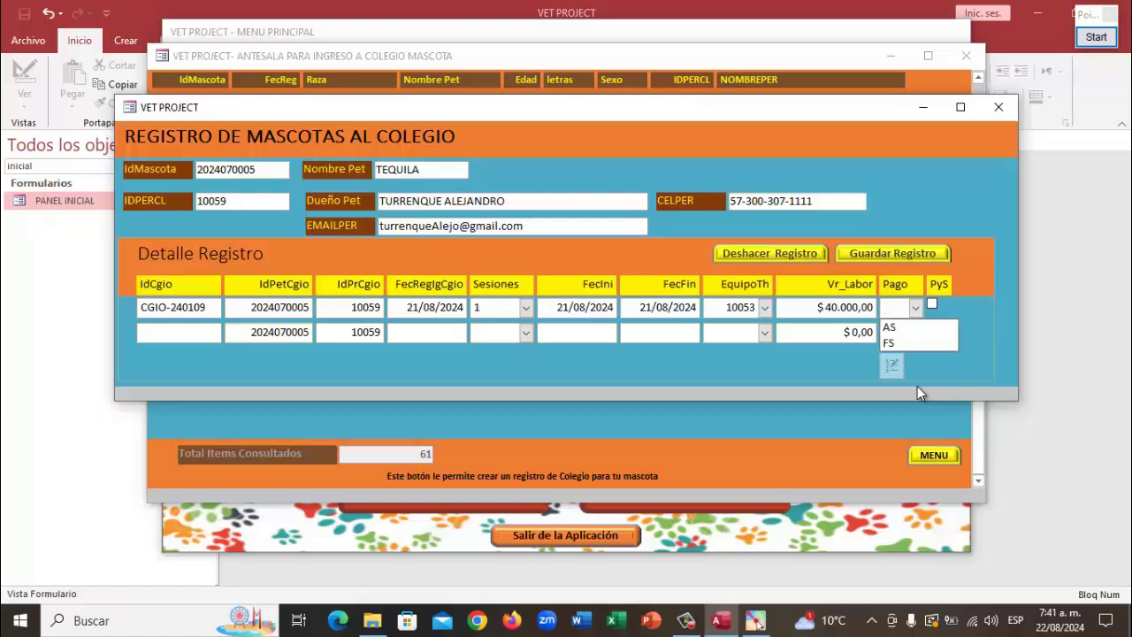
key(Down)
key(Return)
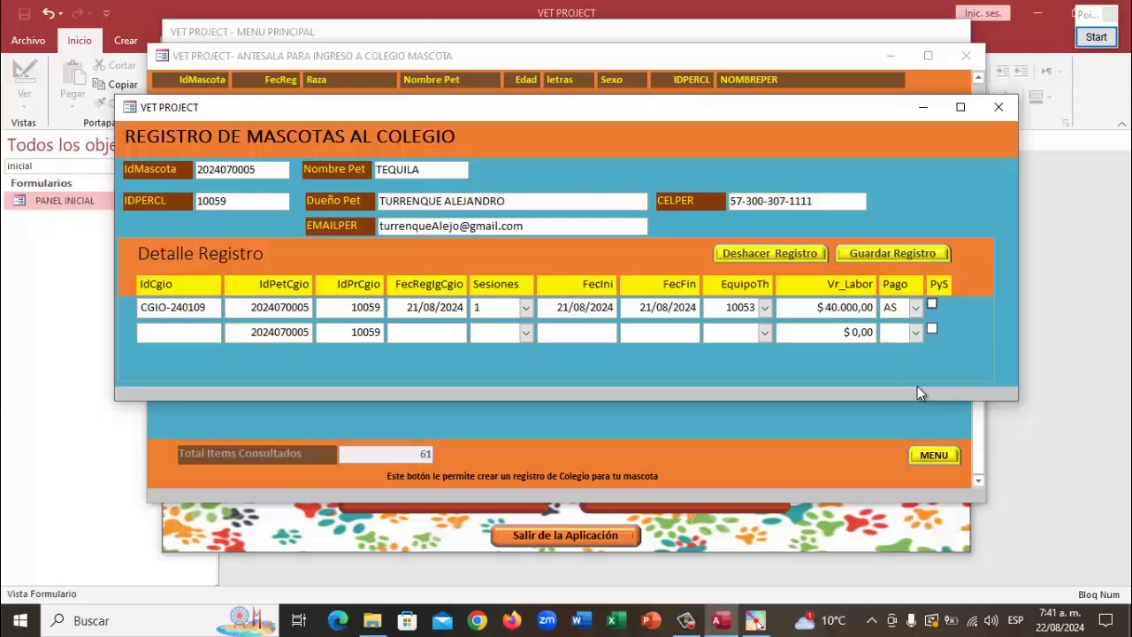
key(space)
Save the school registration, confirming and dismissing the saved notice
click(898, 253)
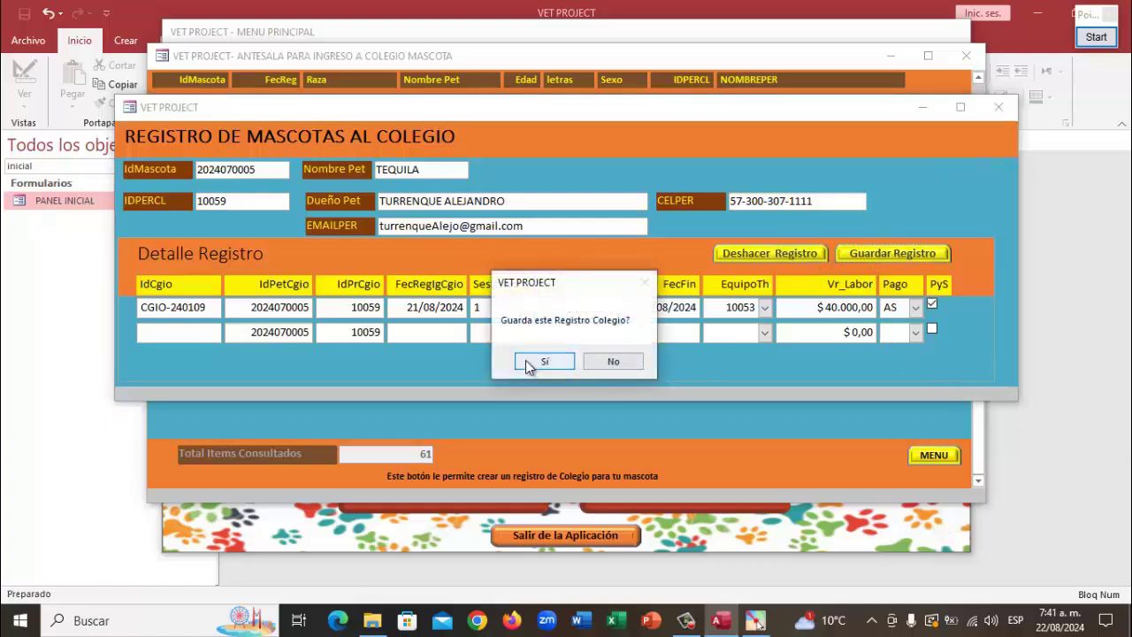
click(535, 361)
click(696, 369)
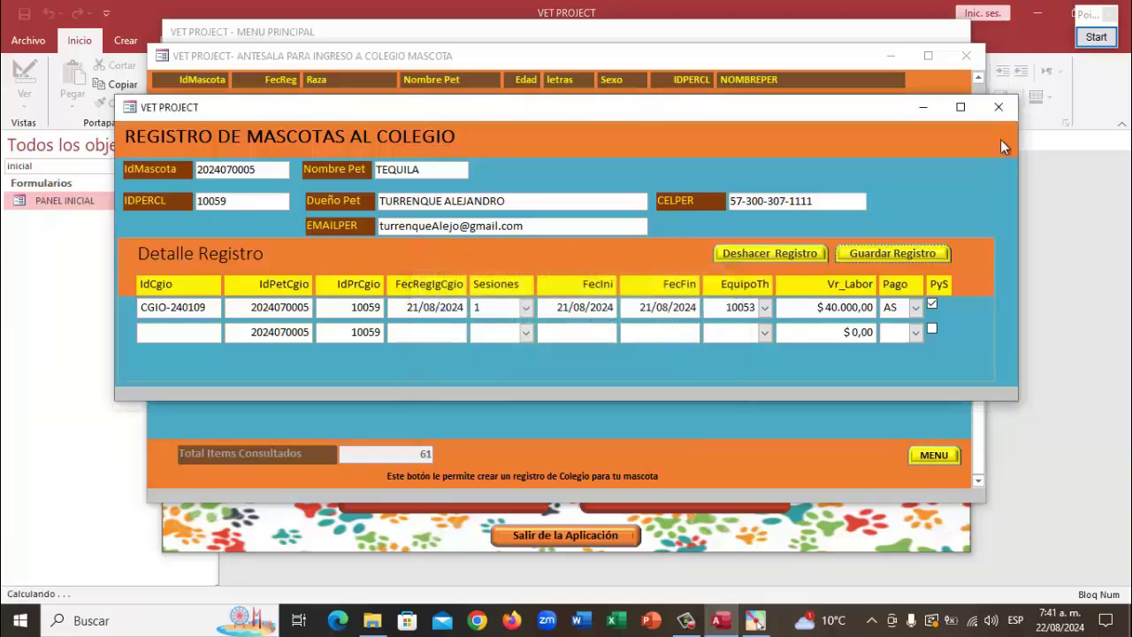
Return to the canine school consultation menu and open the service totals for all pets
click(998, 107)
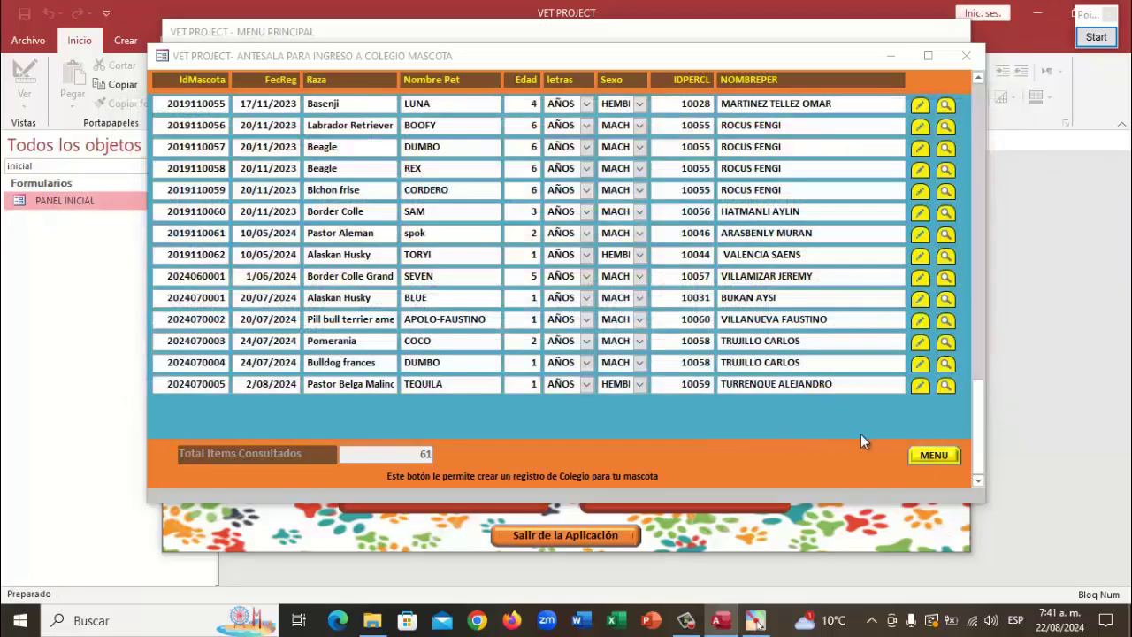
click(936, 456)
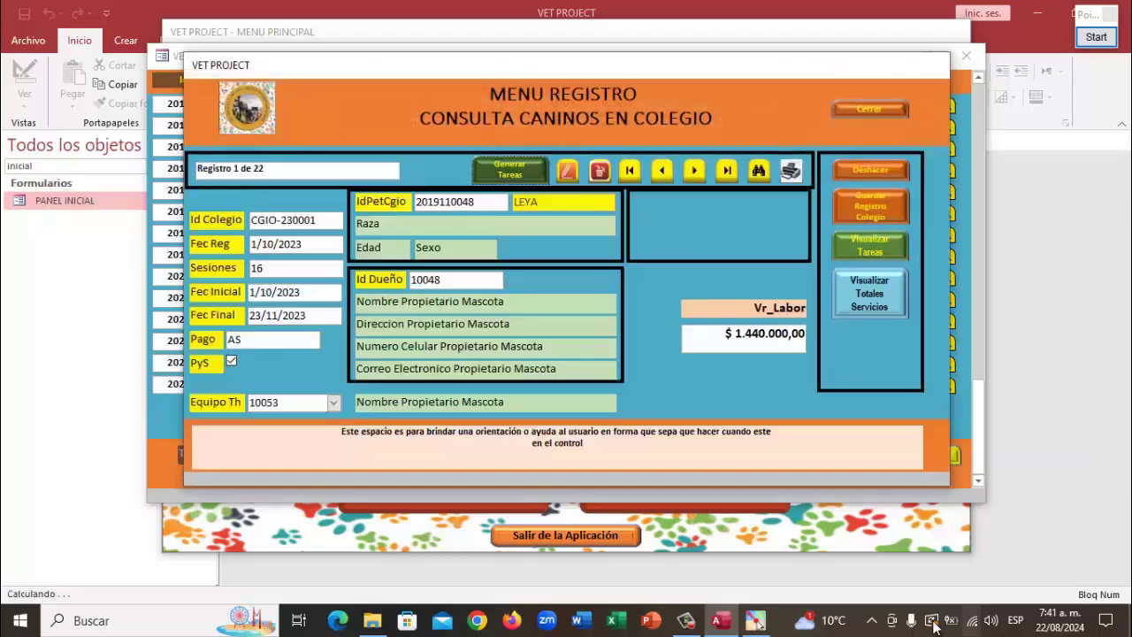
click(871, 299)
Filter the service totals by names containing 'tequila'
click(338, 172)
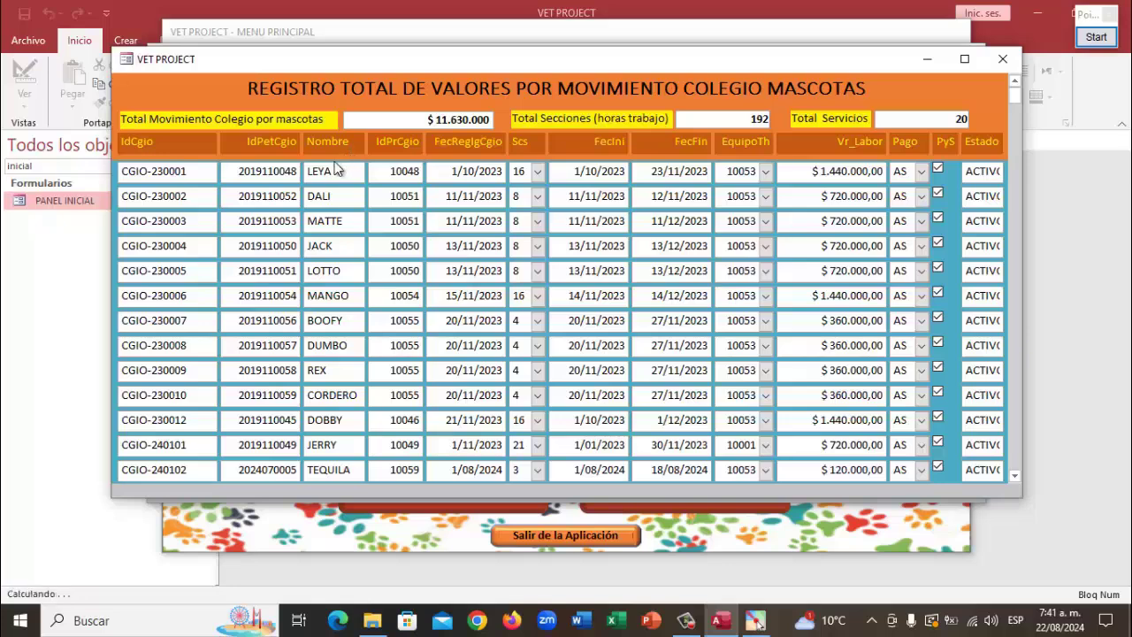
right_click(336, 174)
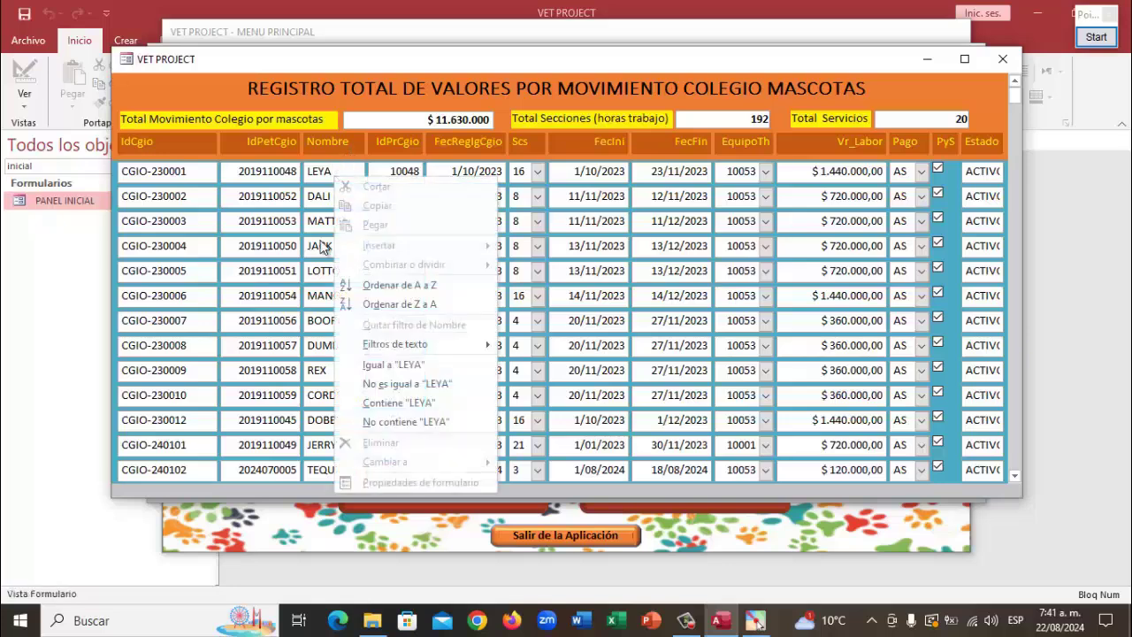
mouse_move(438, 346)
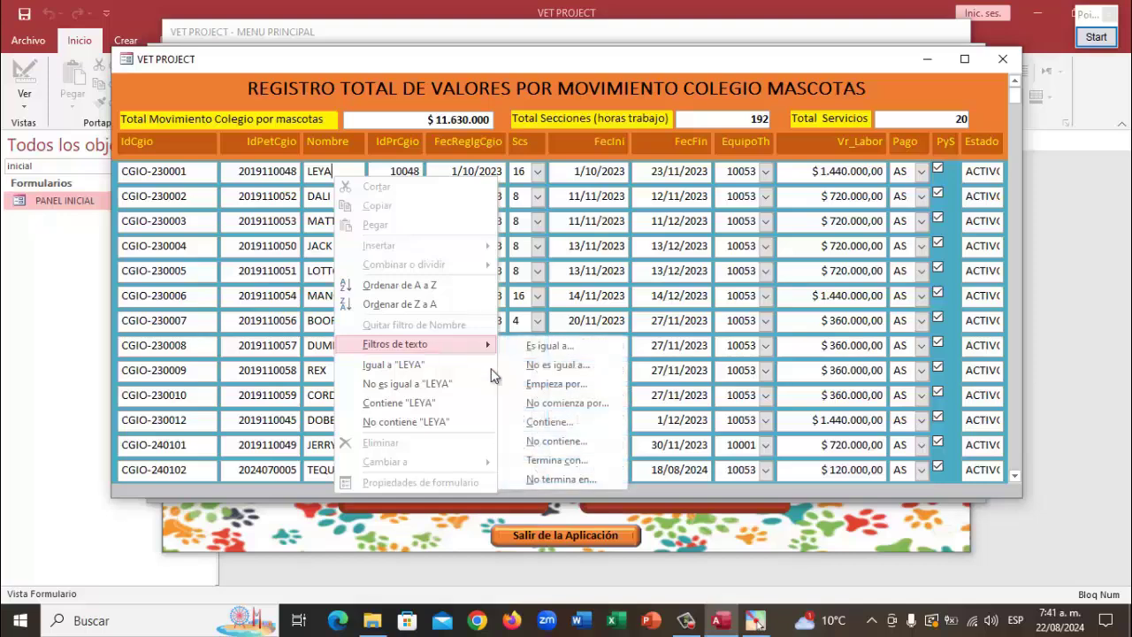
click(536, 425)
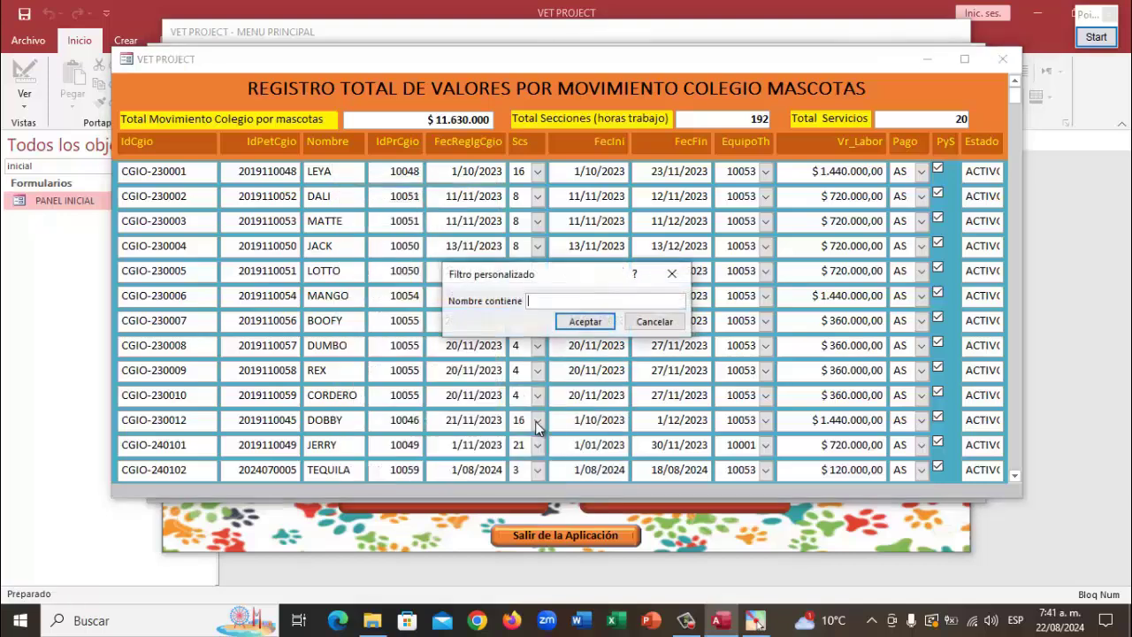
text(tequila)
key(Tab)
key(Return)
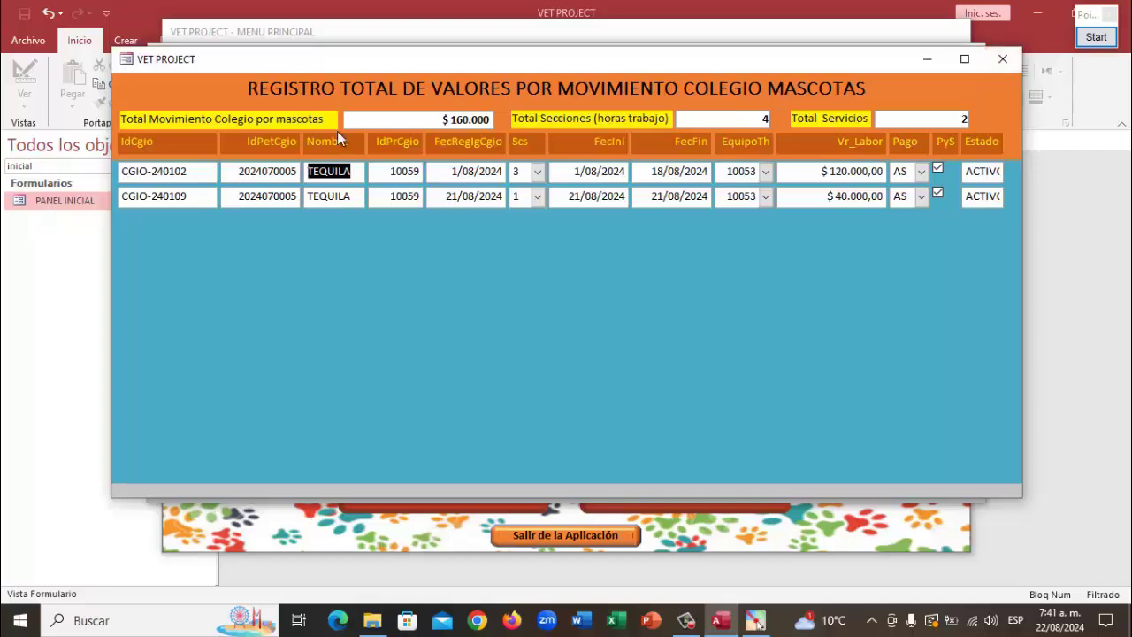
Remove the Nombre filter and close the service totals form
right_click(349, 175)
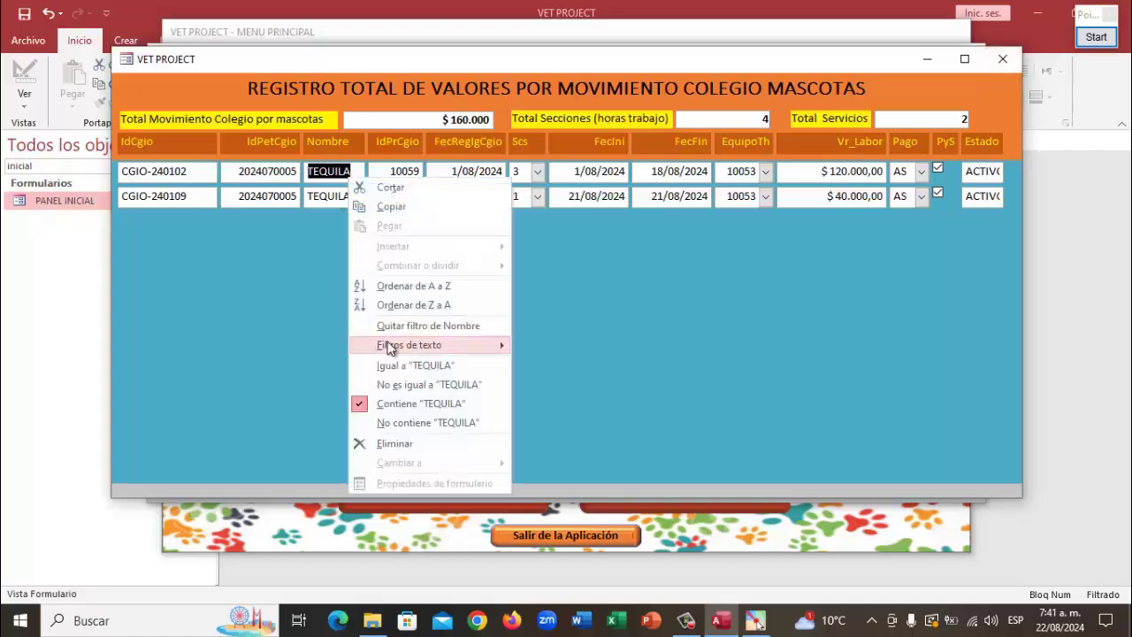
click(406, 326)
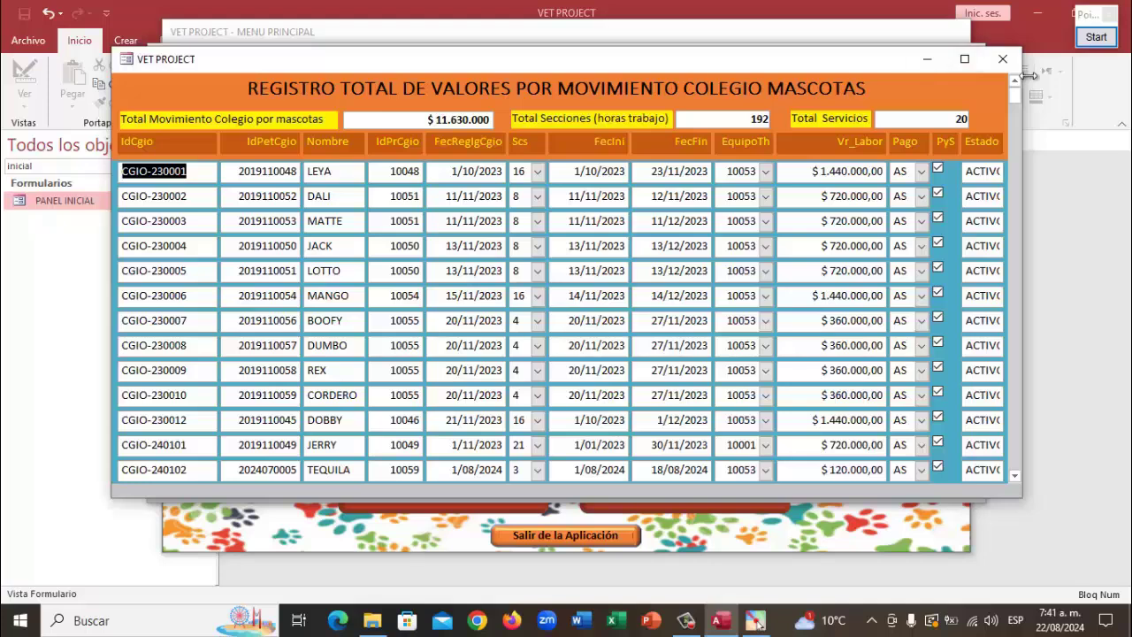
click(1003, 59)
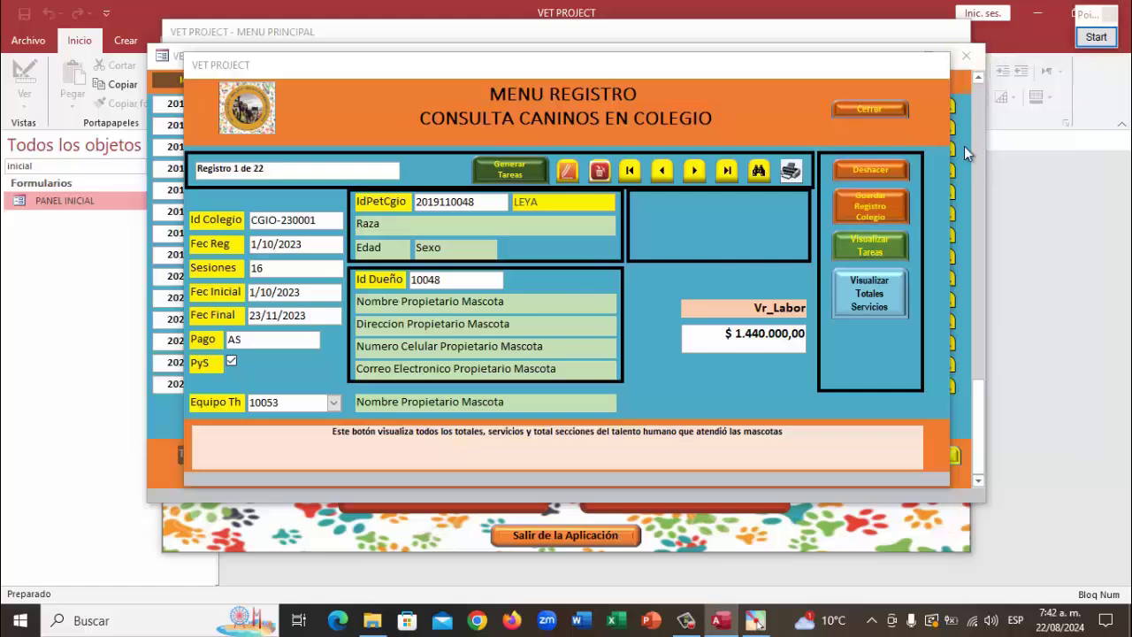
Close the consultation menu and pet list, then open the PROCESOS module from the main menu
click(870, 109)
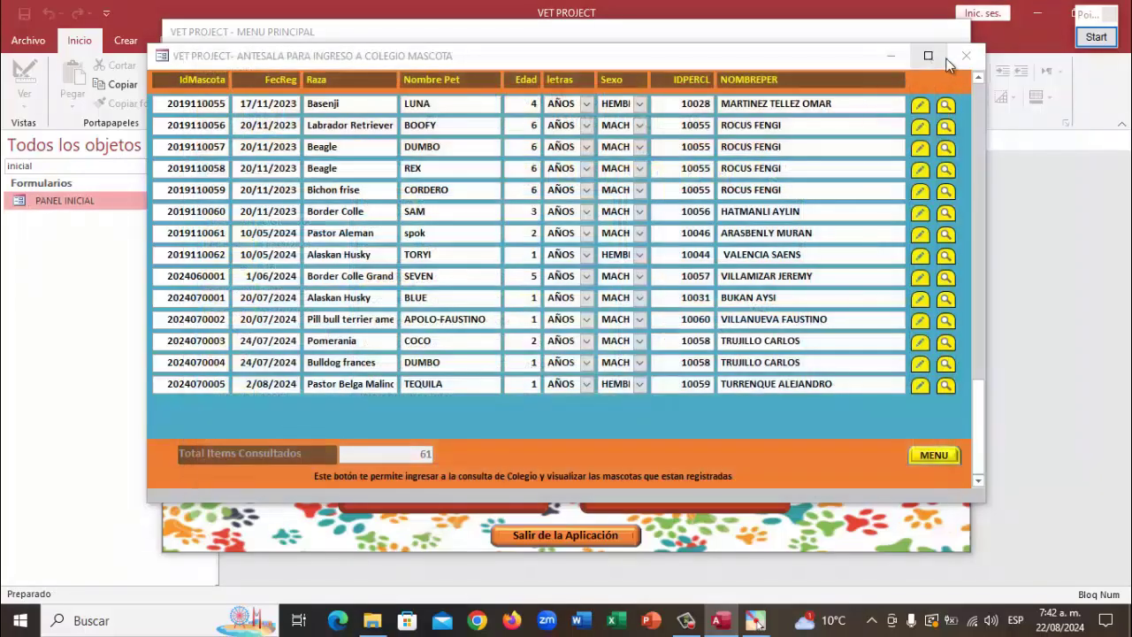
click(963, 57)
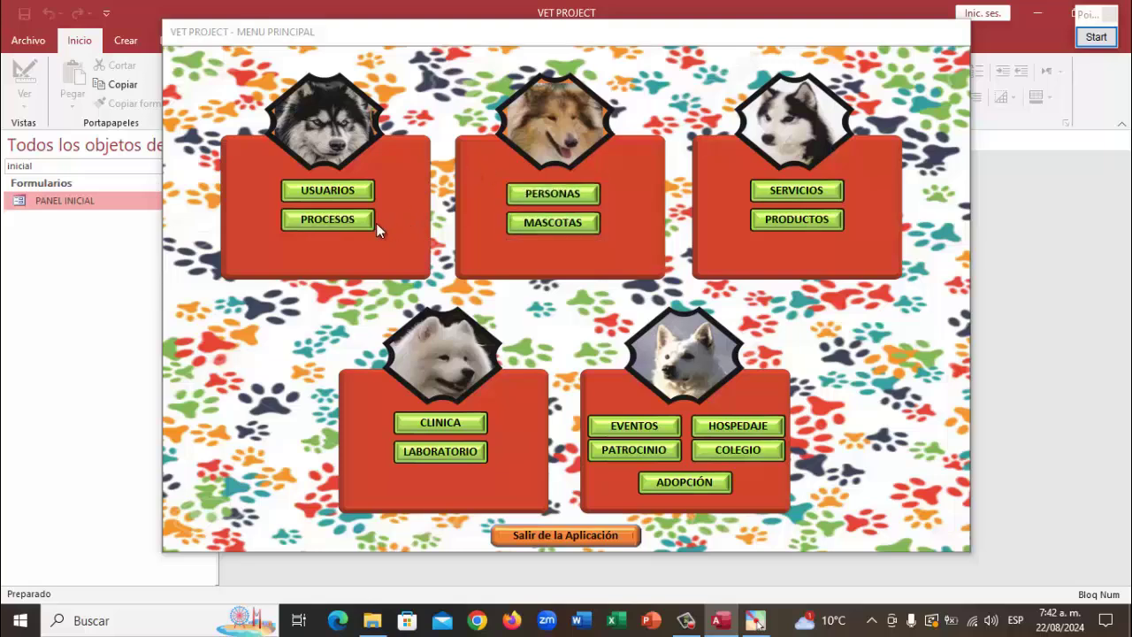
click(316, 226)
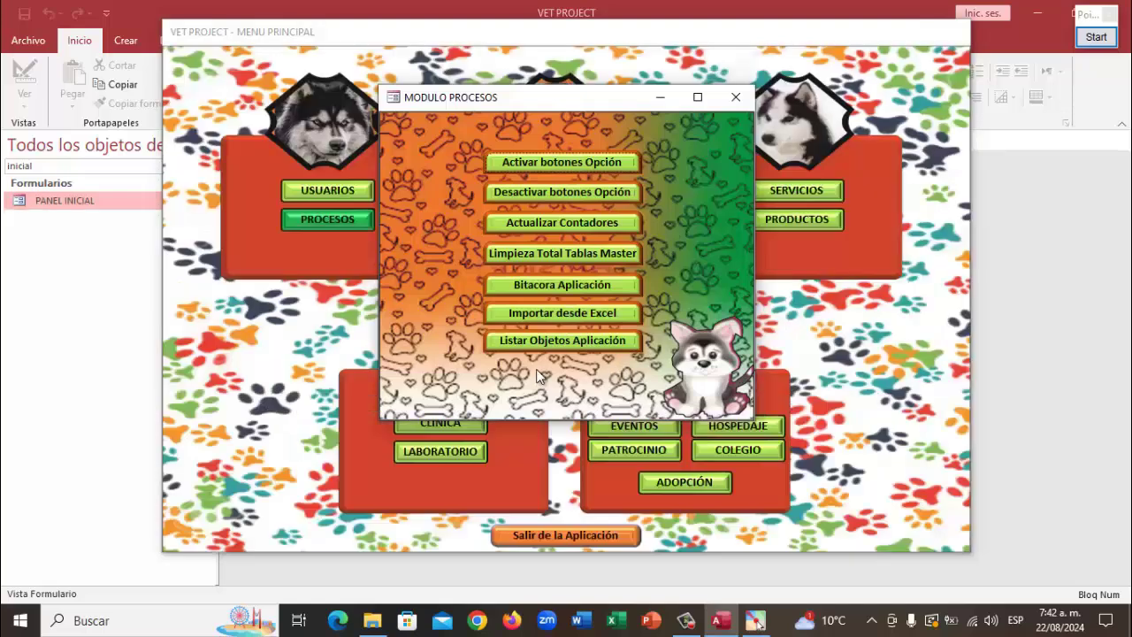
Show the stored TblDatosObjetos list of 618 application objects via Listar Objetos Aplicación
click(550, 345)
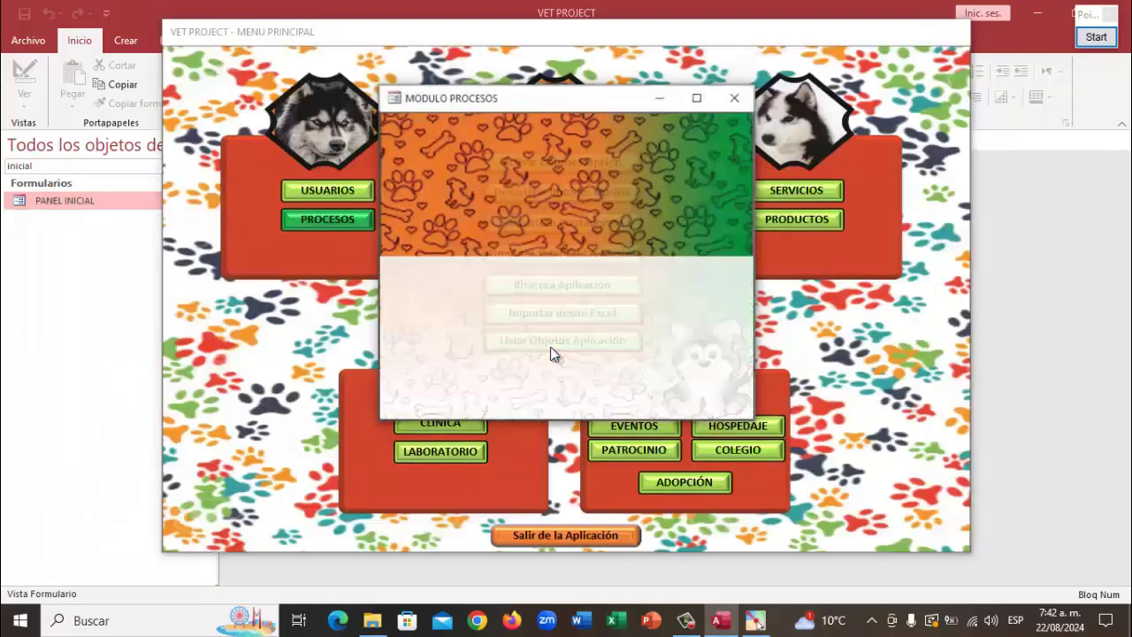
click(626, 299)
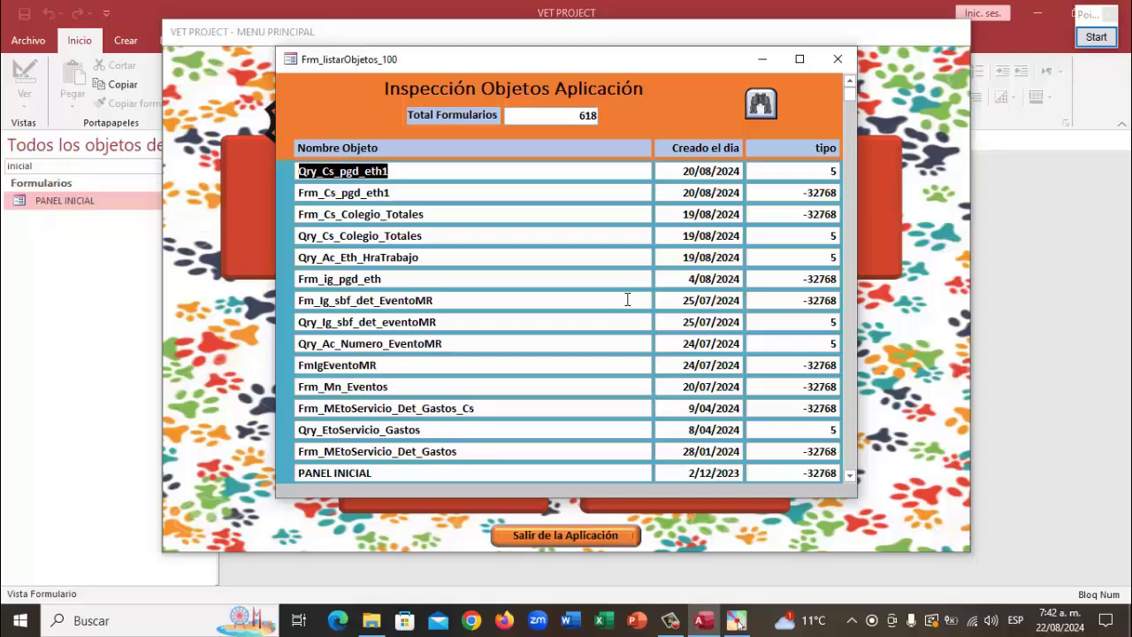
Close the application objects list and briefly view the query inspection form
click(838, 59)
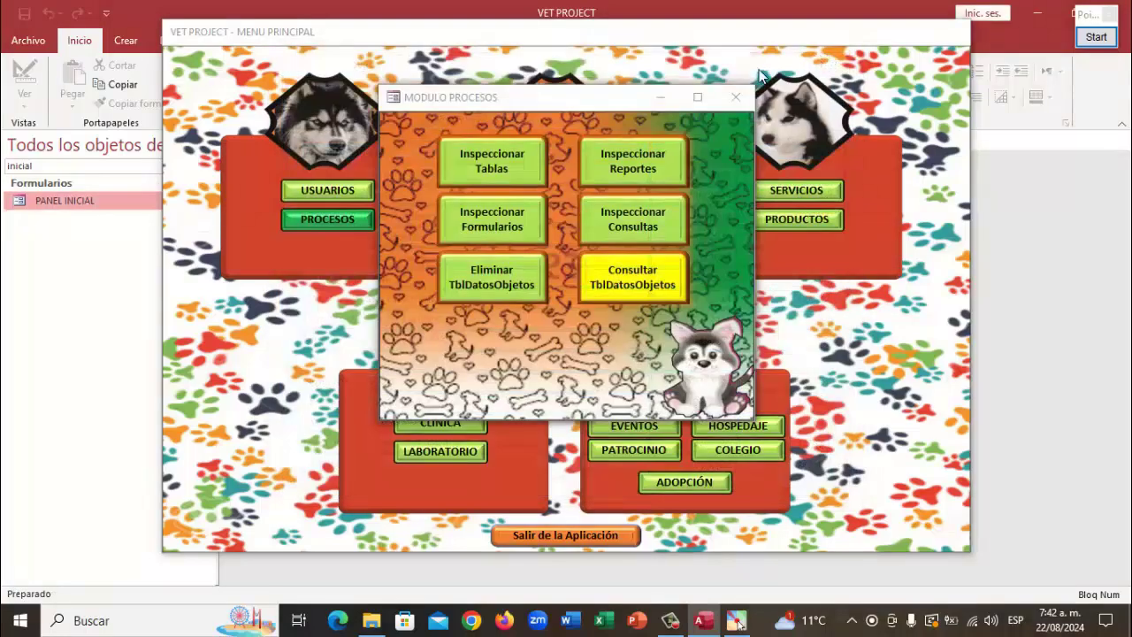
click(617, 231)
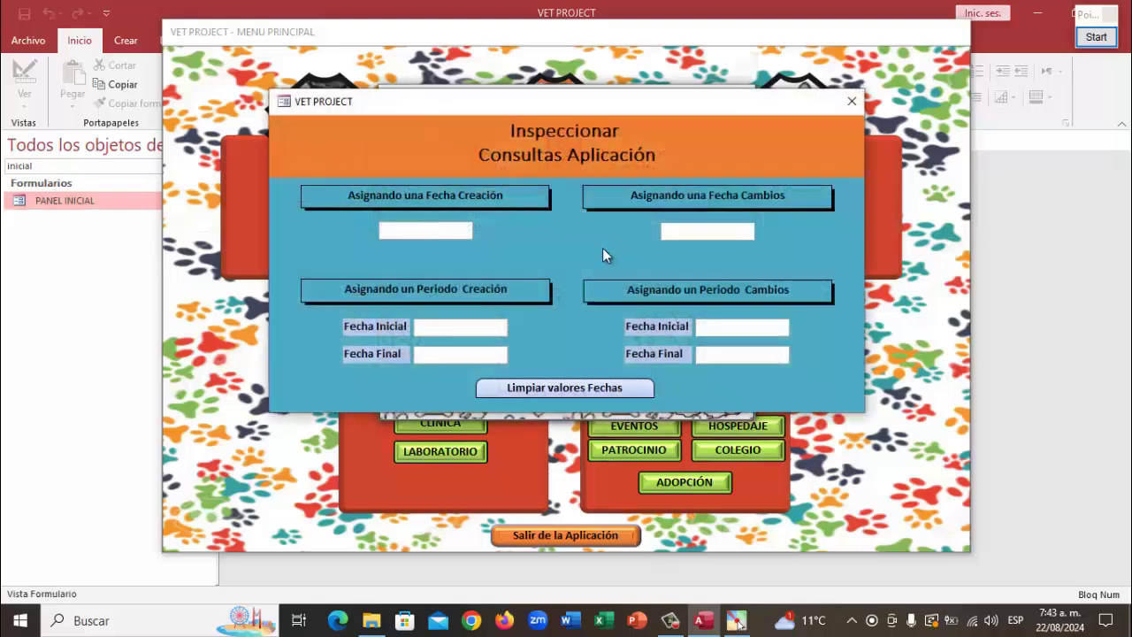
click(848, 101)
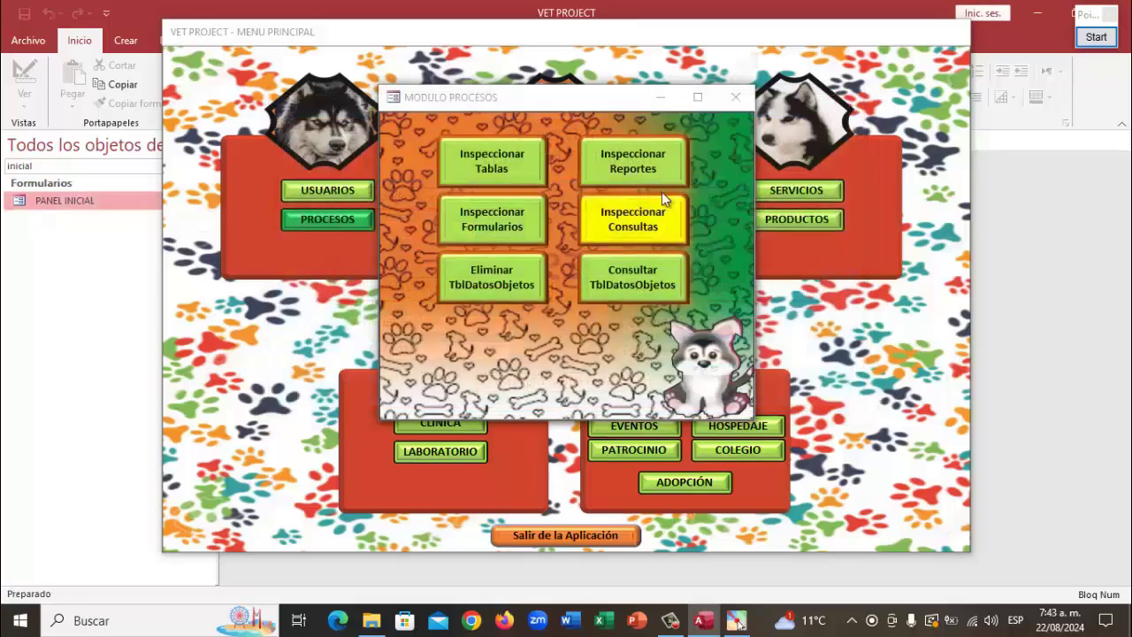
View all 68 tables with their record counts, then close the list and processing options
click(464, 168)
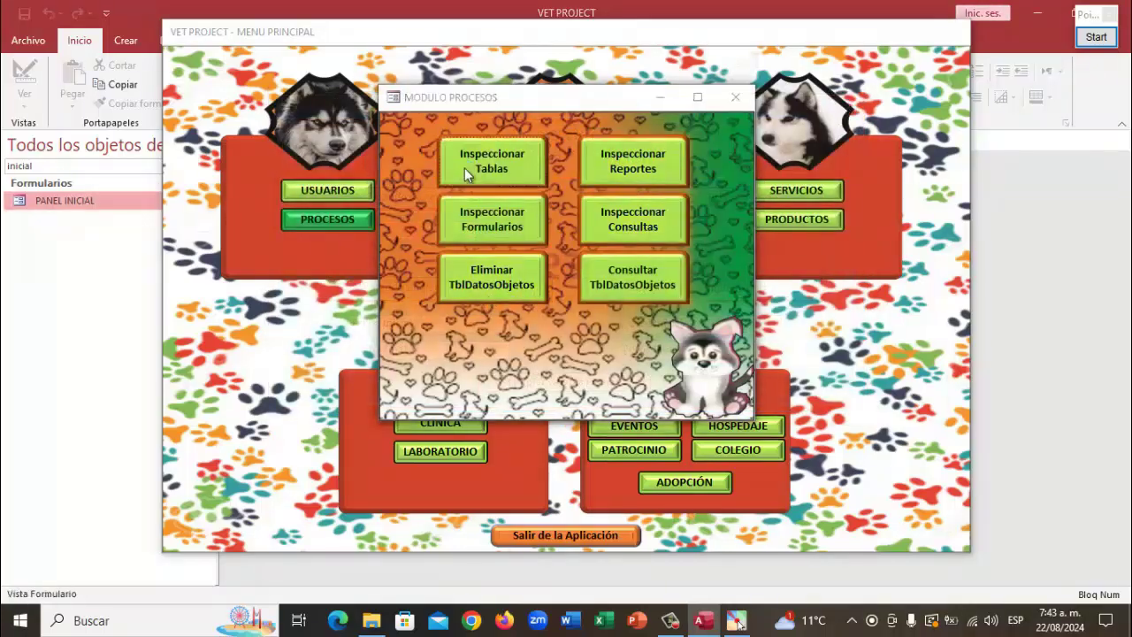
click(709, 255)
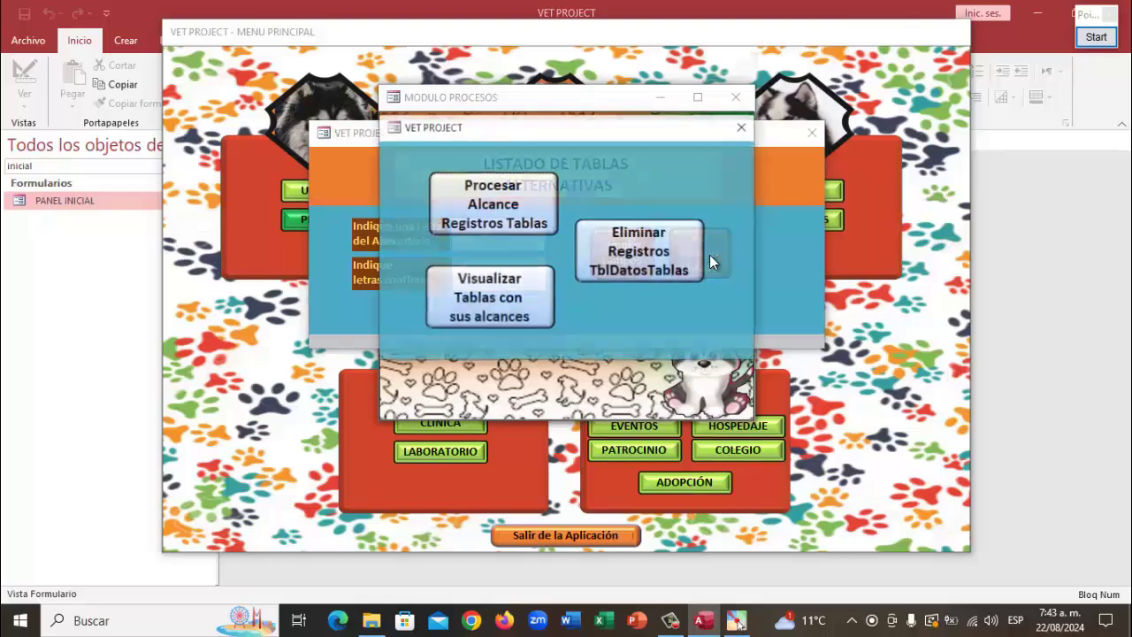
click(513, 290)
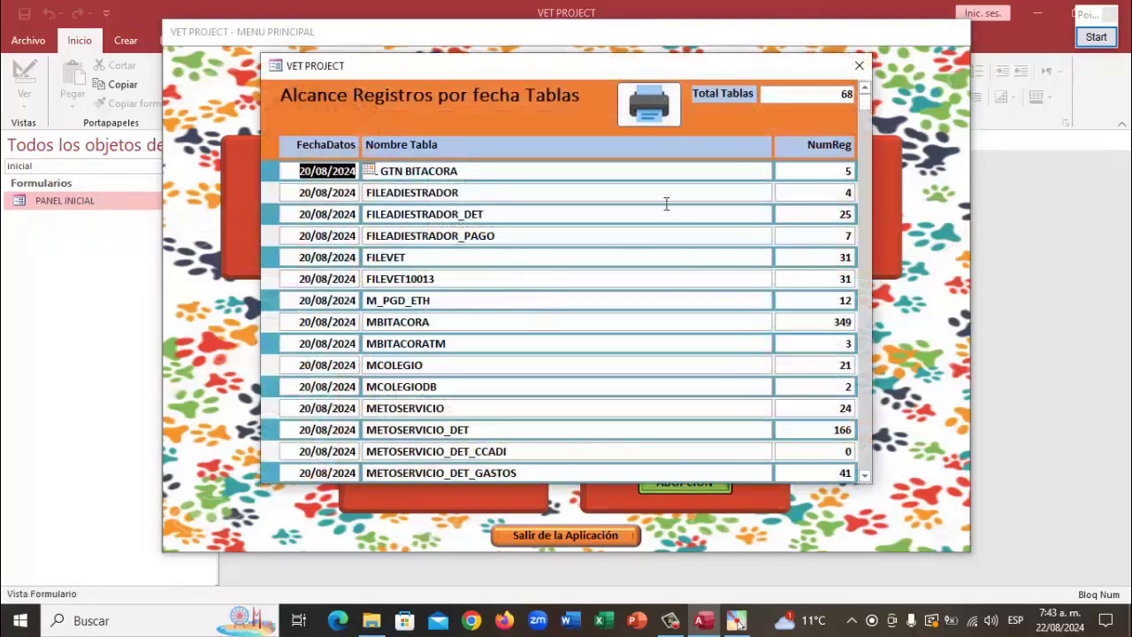
scroll(335, 266, down, 5)
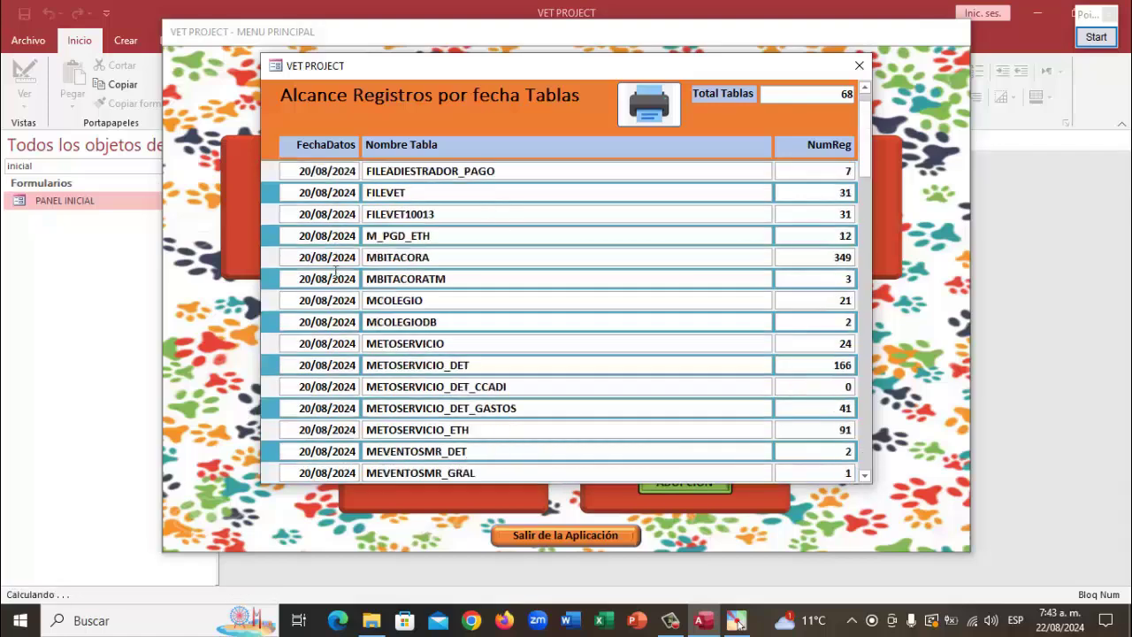
scroll(339, 295, down, 12)
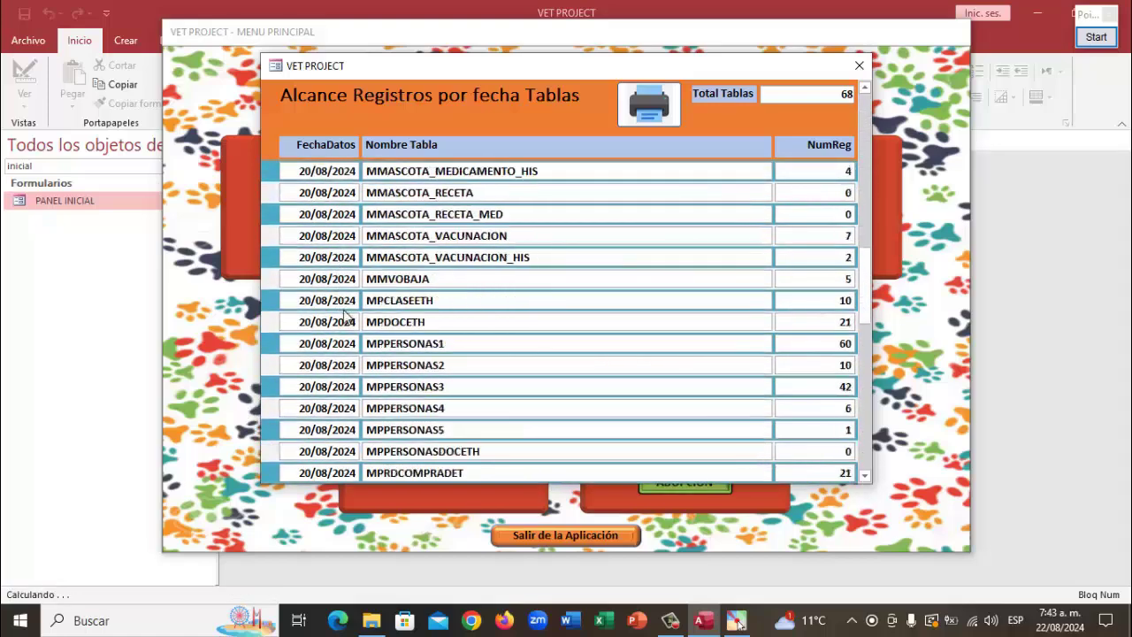
scroll(345, 313, down, 3)
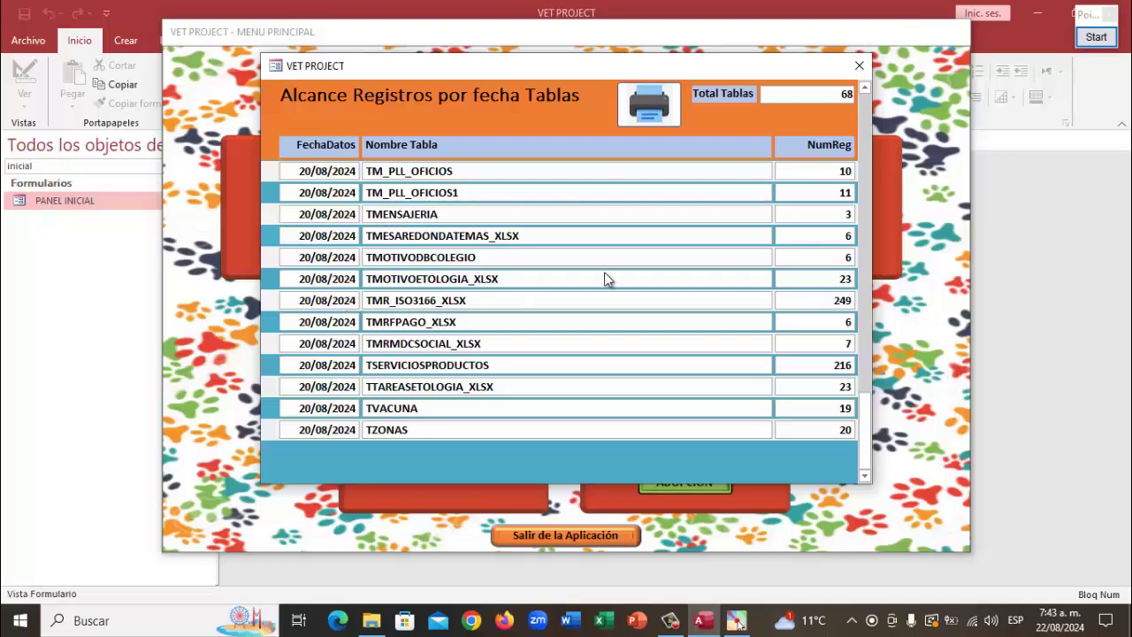
click(856, 66)
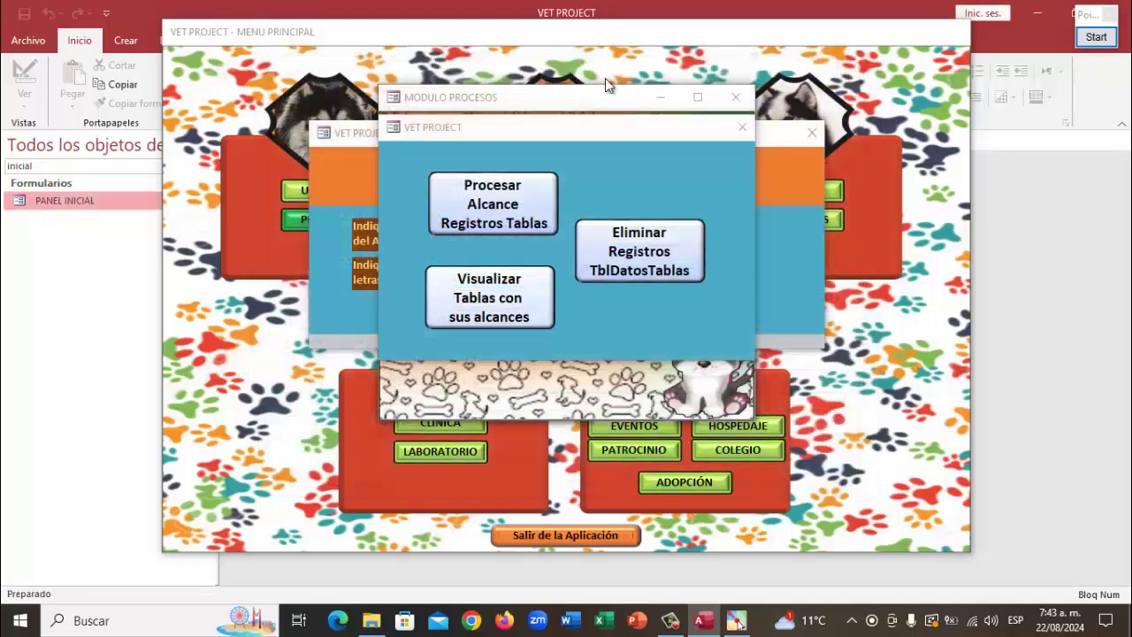
click(742, 126)
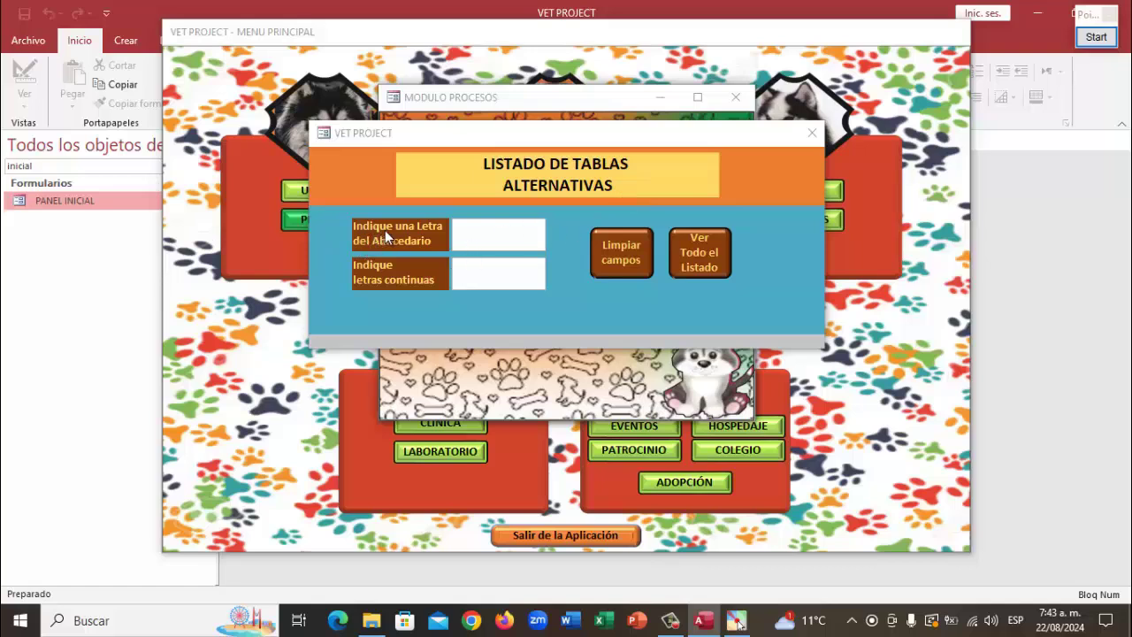
List the alternative tables starting with 't', then close that list
click(533, 241)
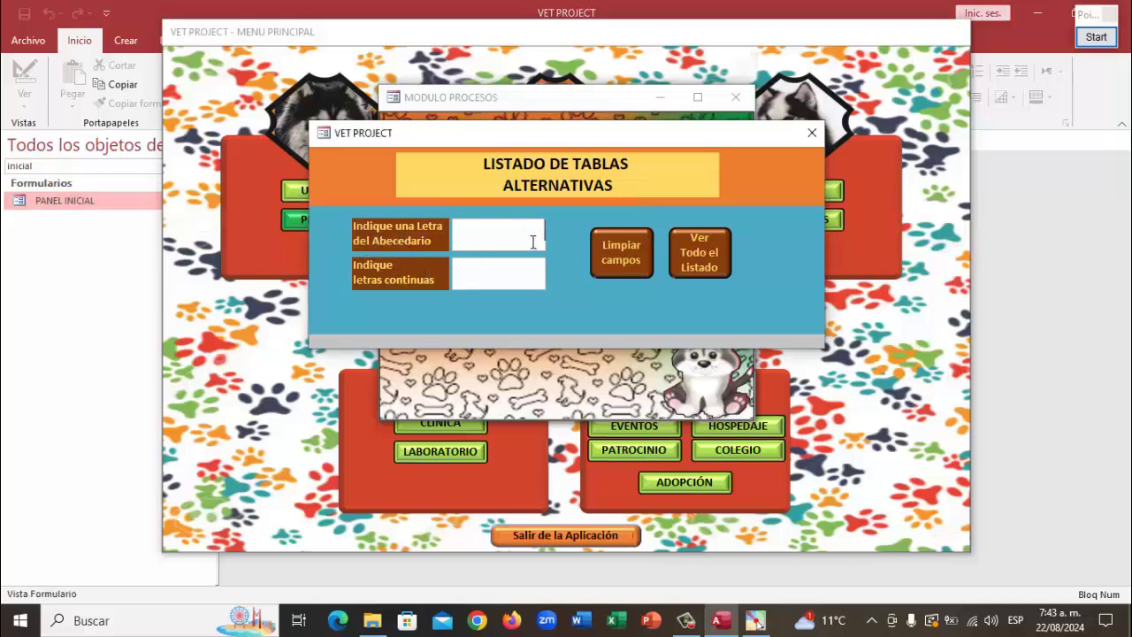
text(t)
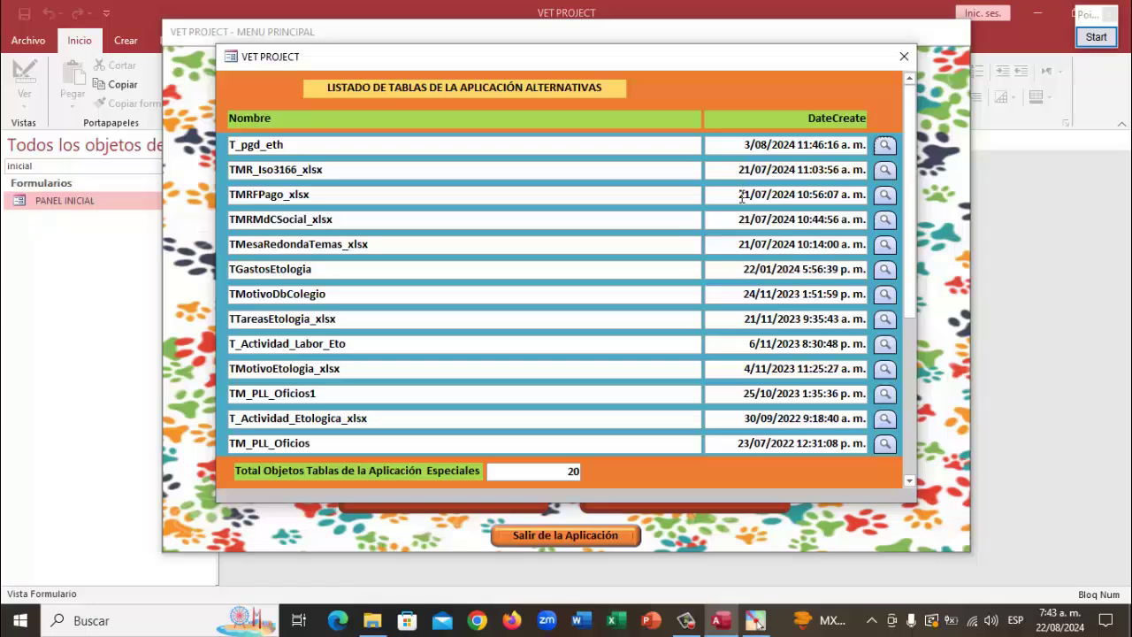
click(901, 60)
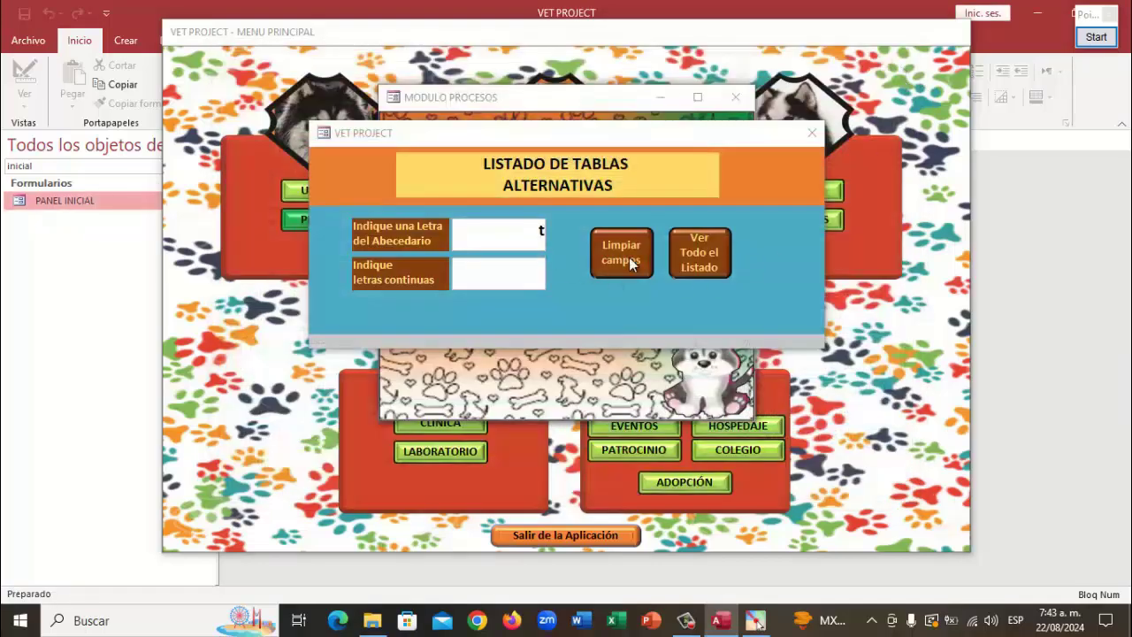
Clear the letter fields and list the tables starting with 'm', then empty the field
click(629, 260)
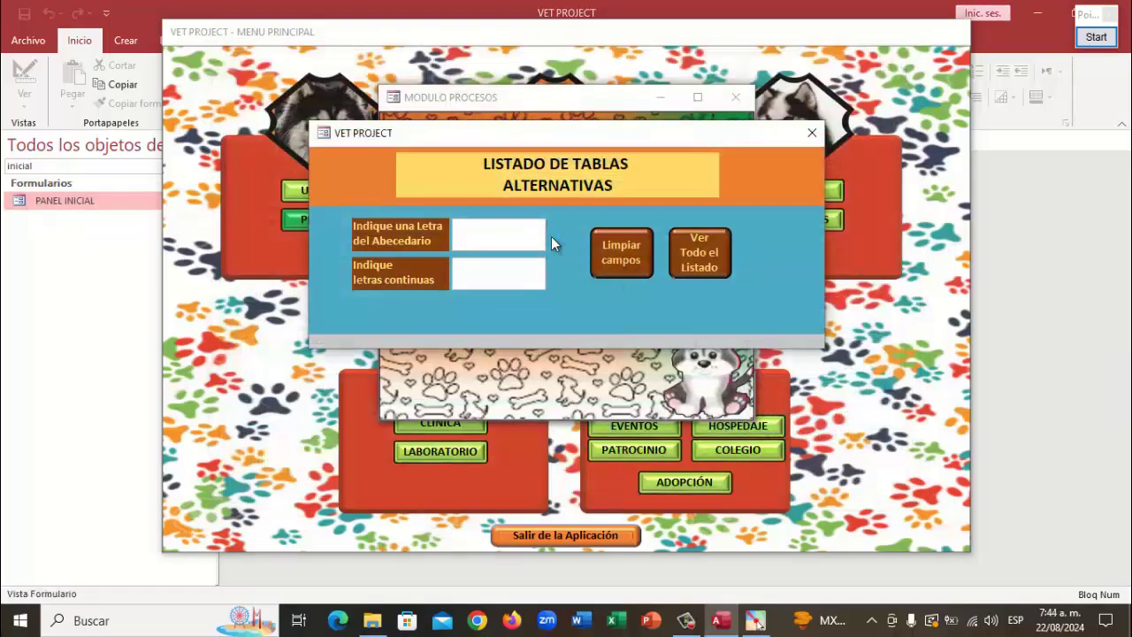
text(m)
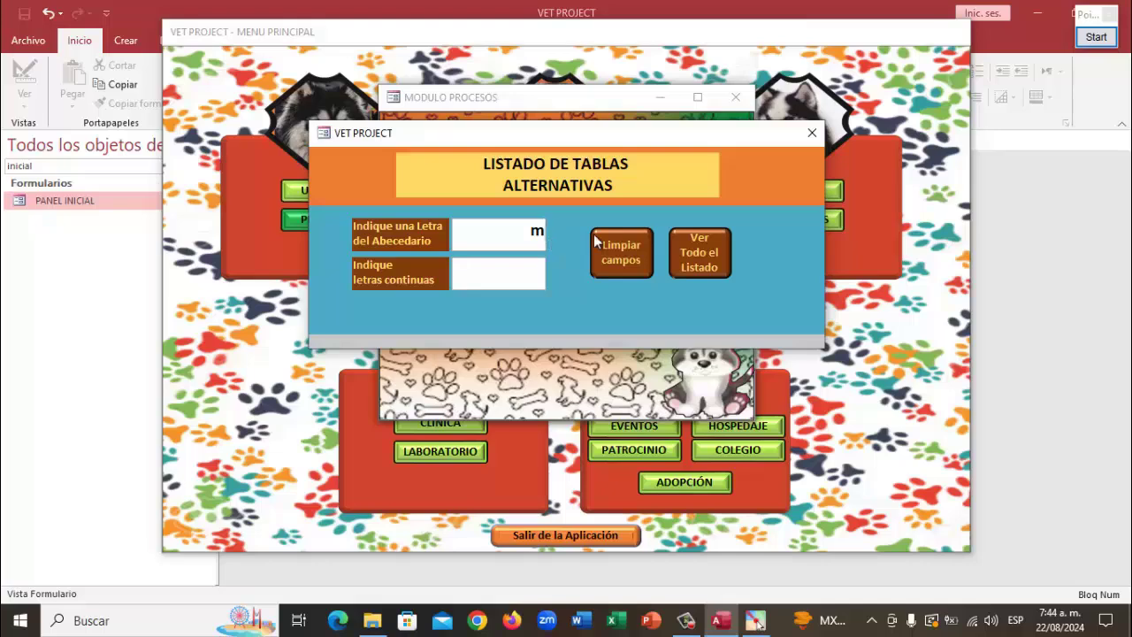
key(Return)
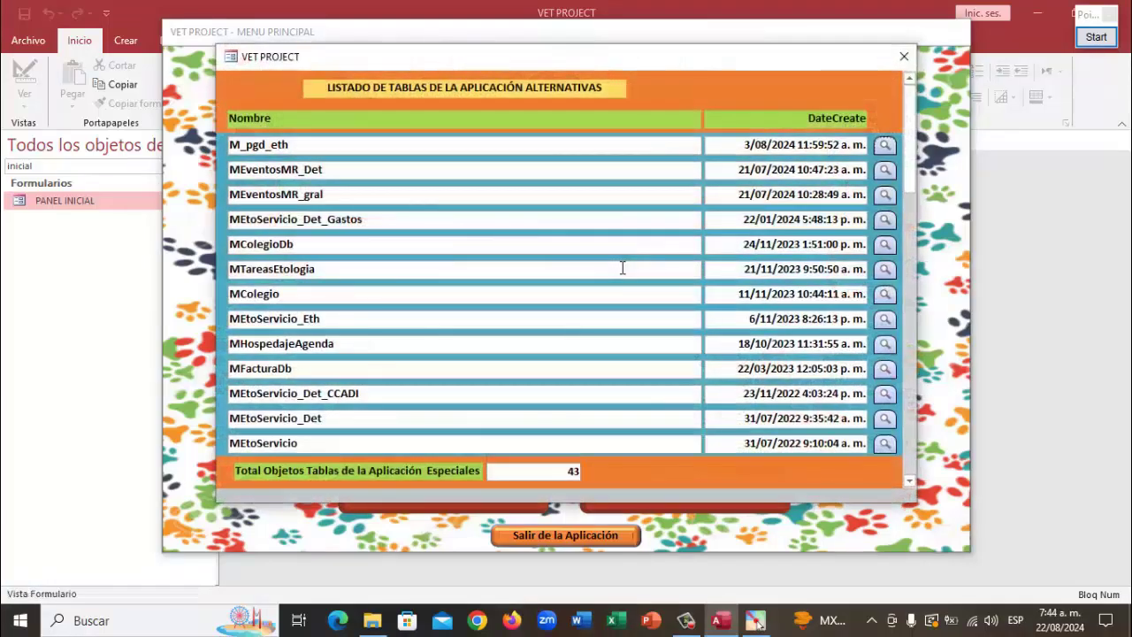
click(903, 57)
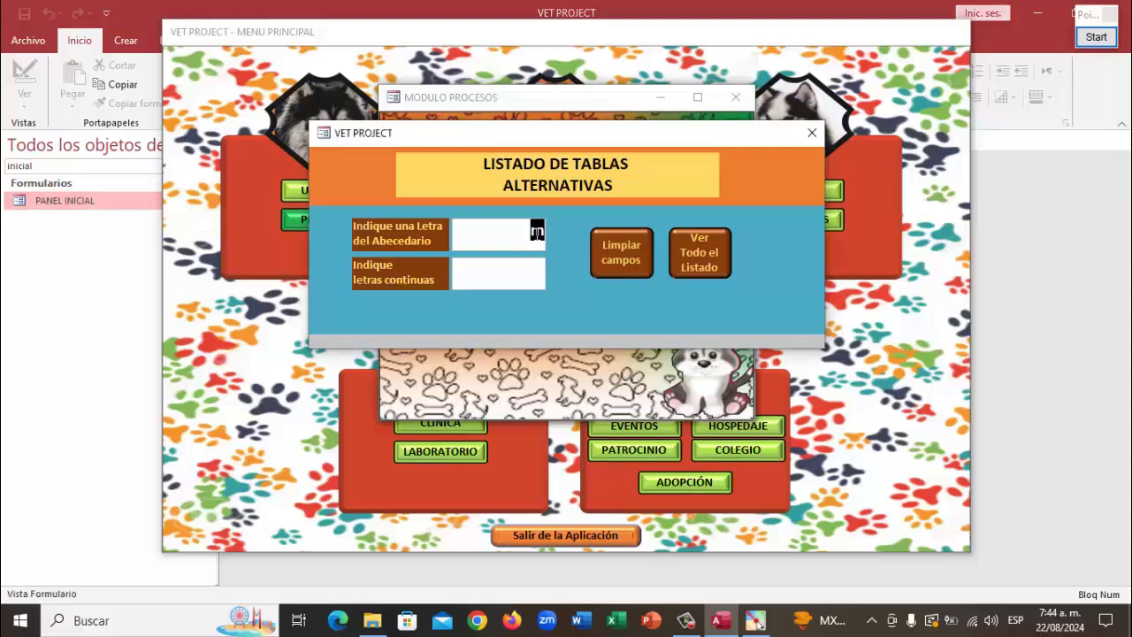
key(BackSpace)
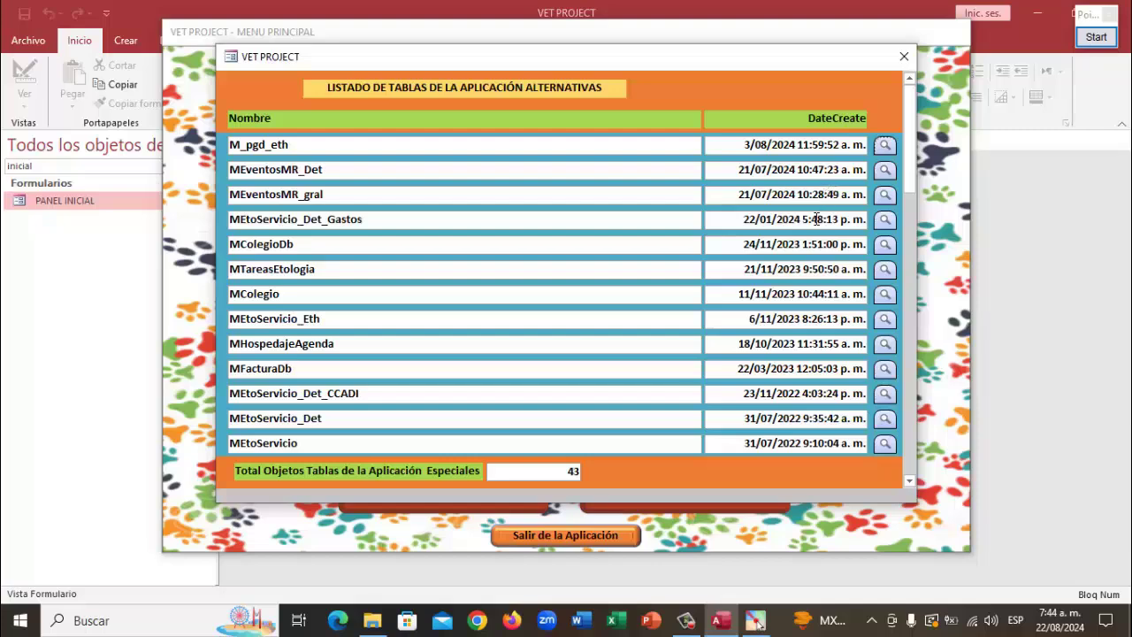
Clear the letter field, view the tables with record counts, then close that list and its options
click(903, 59)
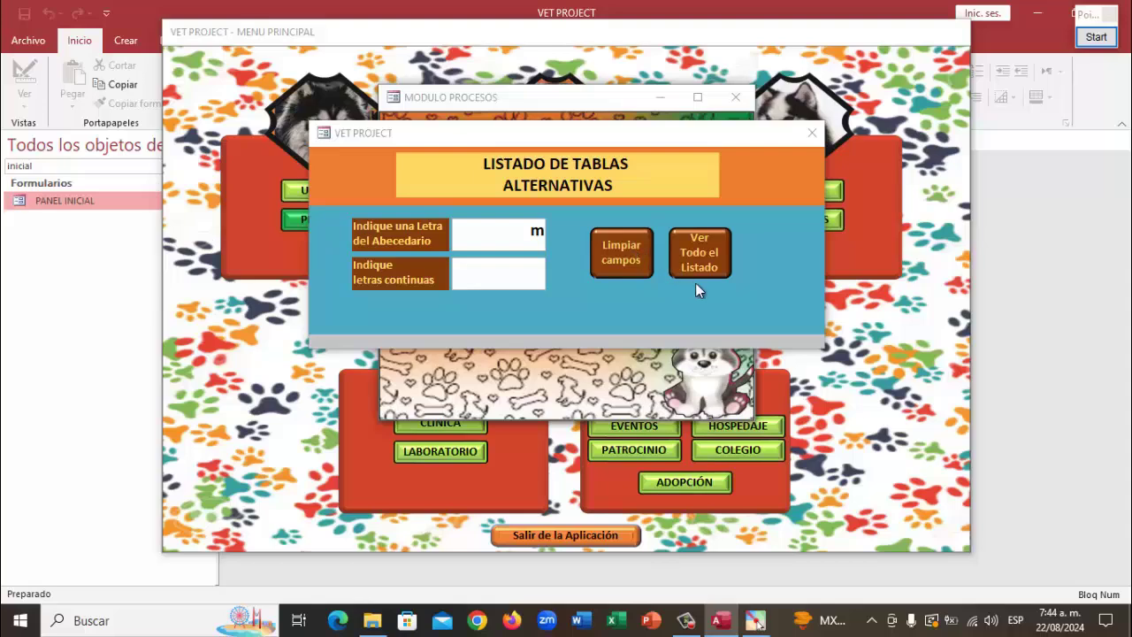
click(610, 245)
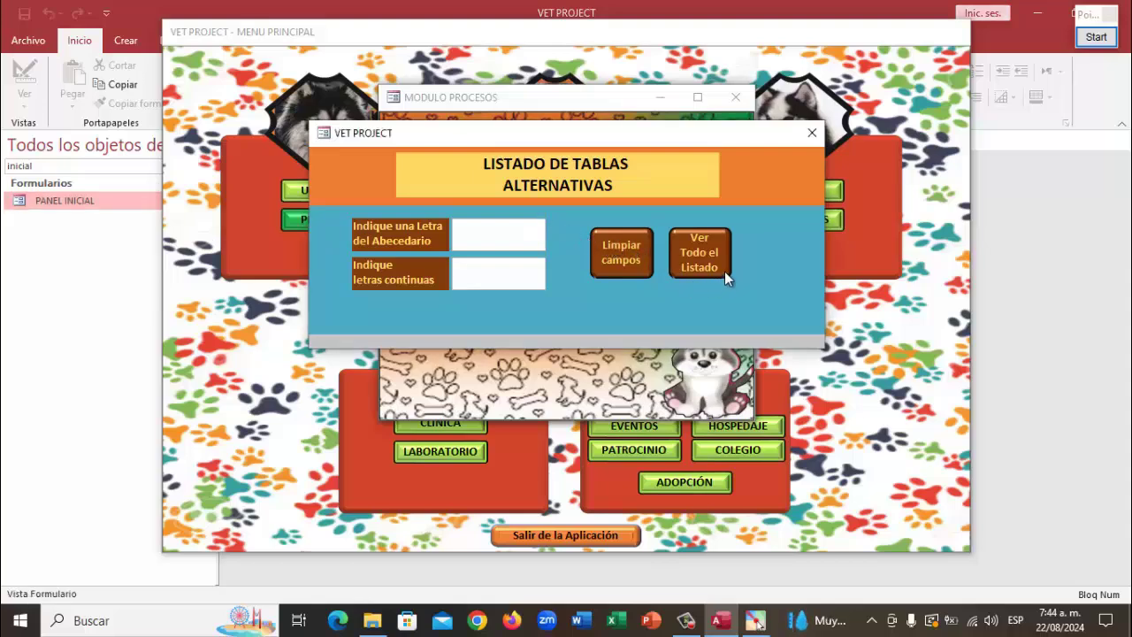
click(695, 253)
click(529, 316)
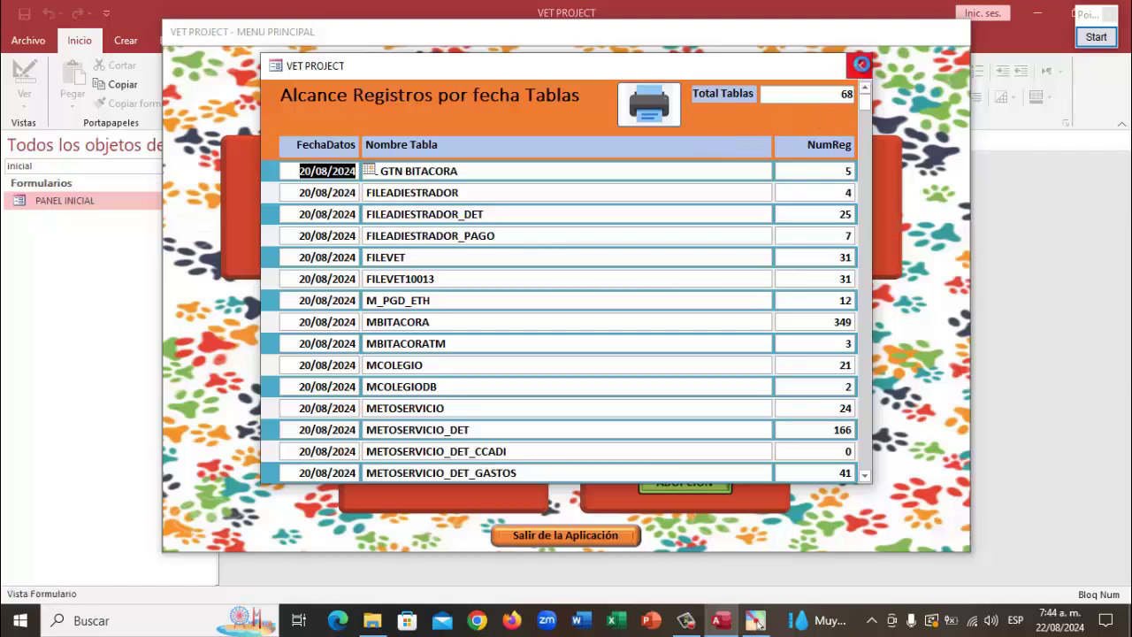
click(859, 65)
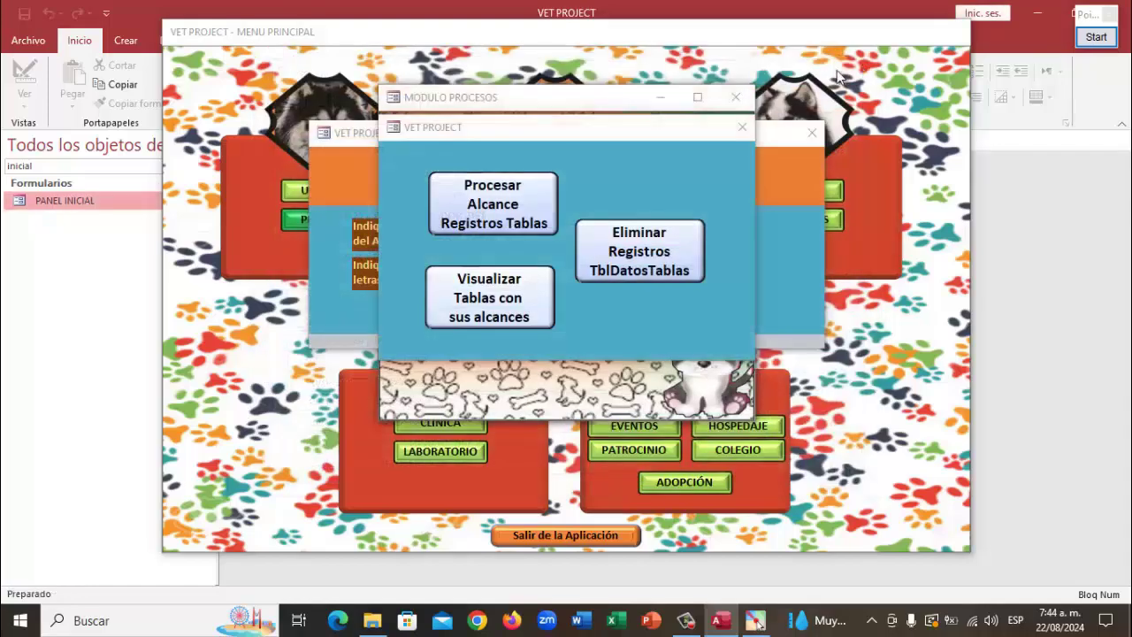
click(743, 129)
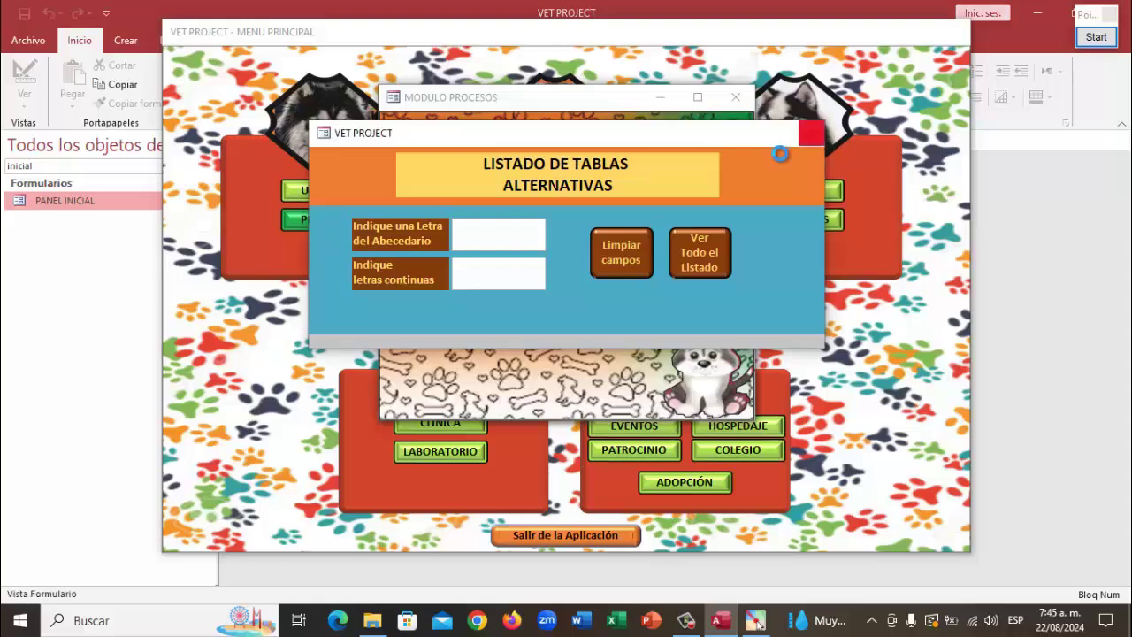
Reopen and close the 618-object inspection list, then close the Procesos module
click(644, 281)
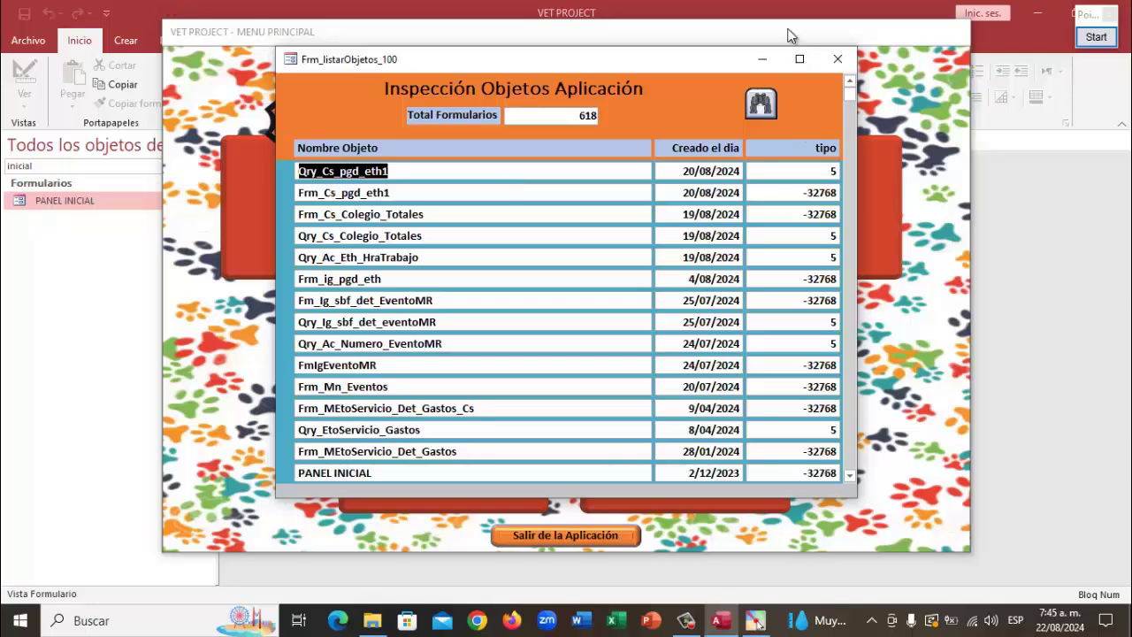
click(840, 58)
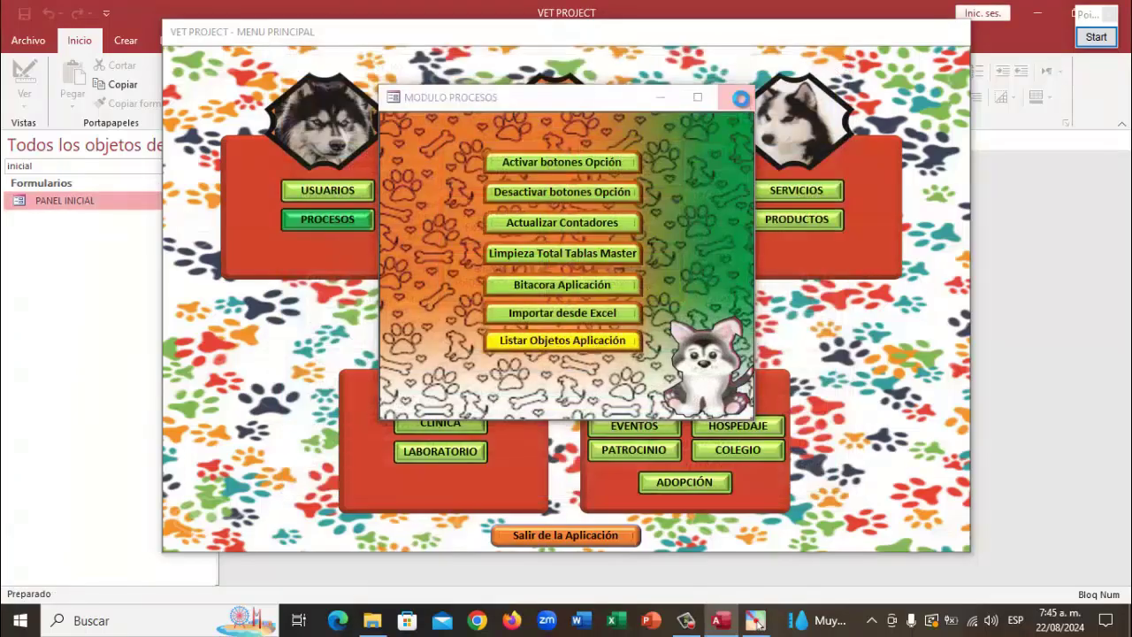
click(741, 97)
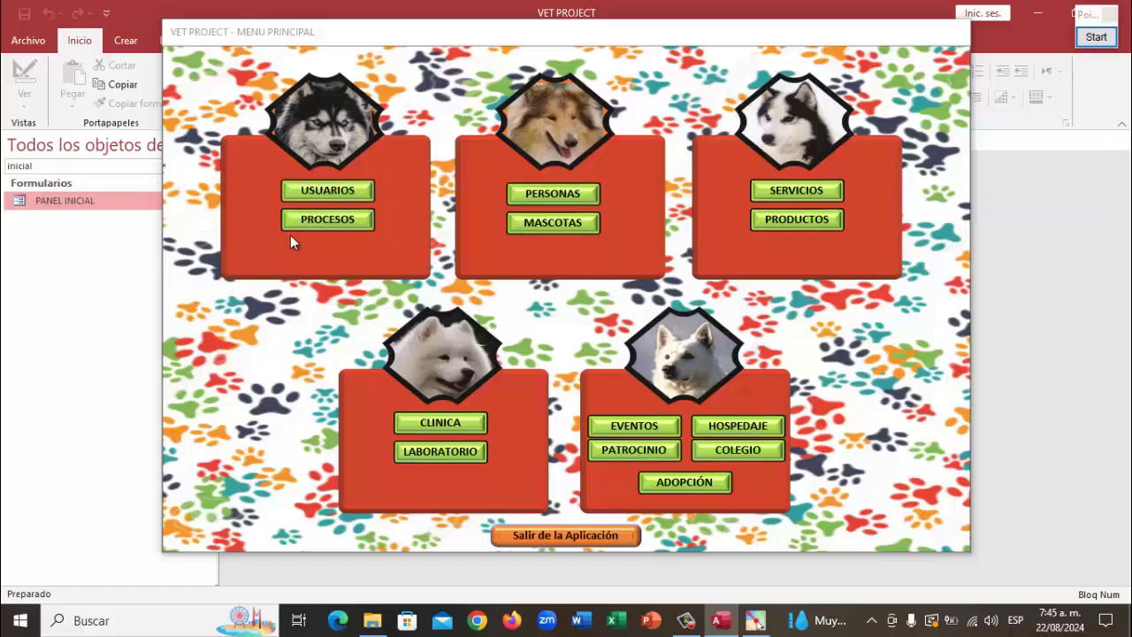
From USUARIOS > CONSULTAR, show the first user's list of 178 dated tasks
click(325, 193)
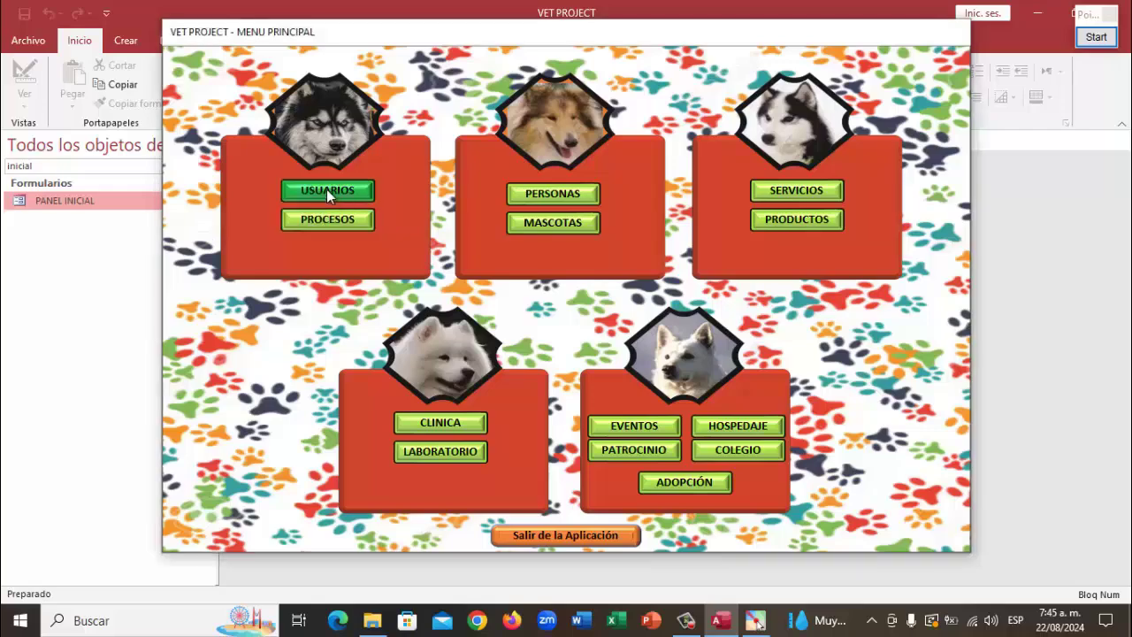
click(529, 225)
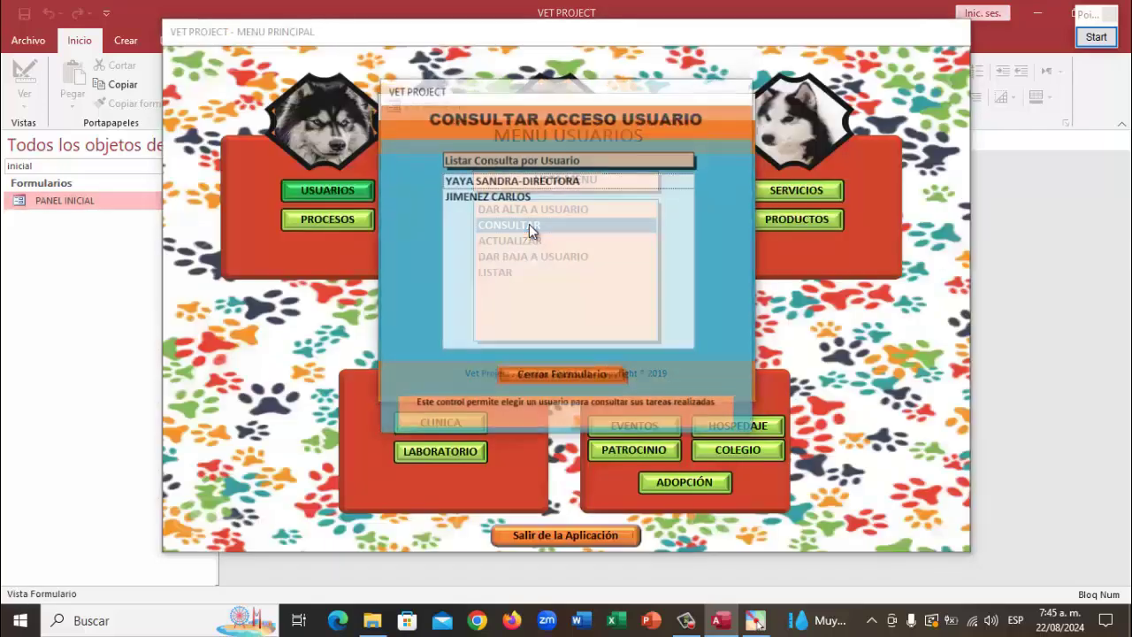
click(498, 180)
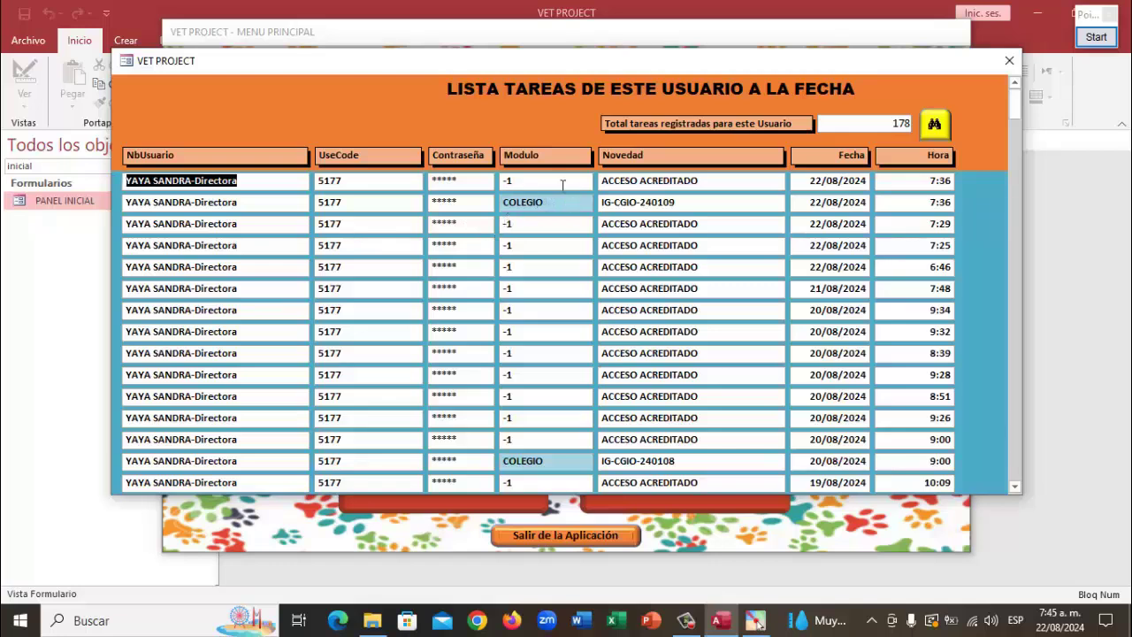
right_click(562, 183)
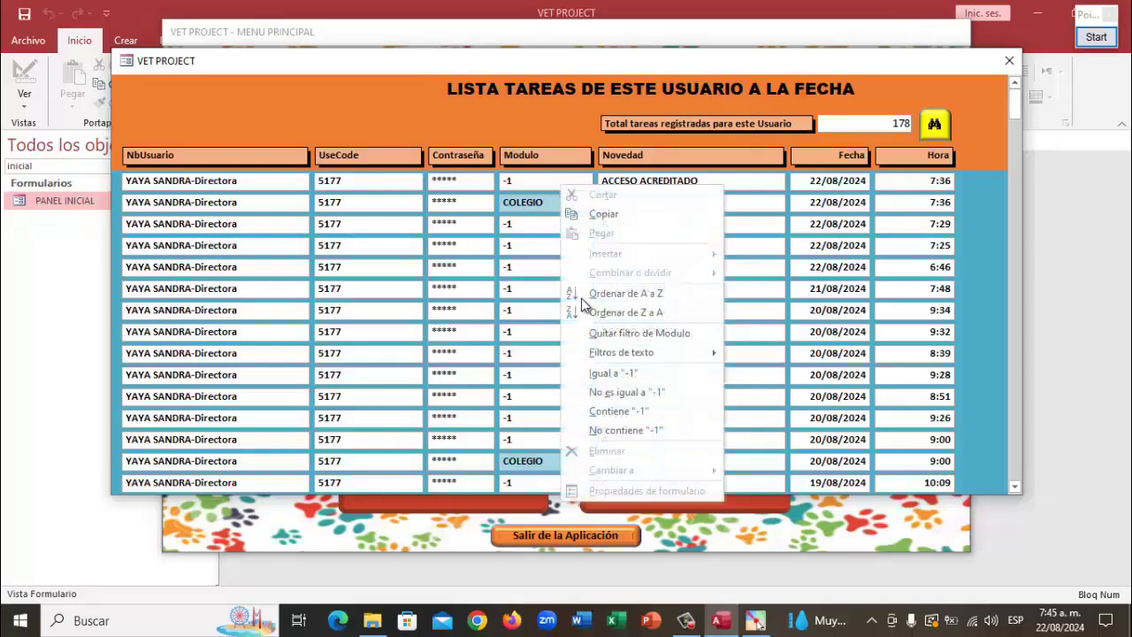
click(660, 391)
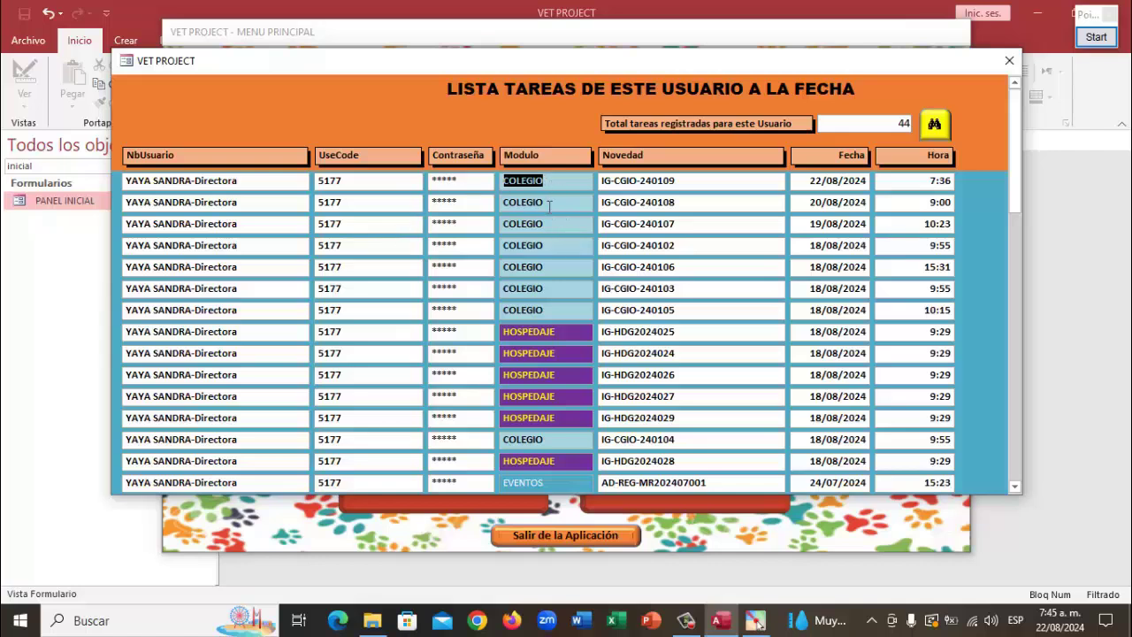
scroll(554, 350, down, 2)
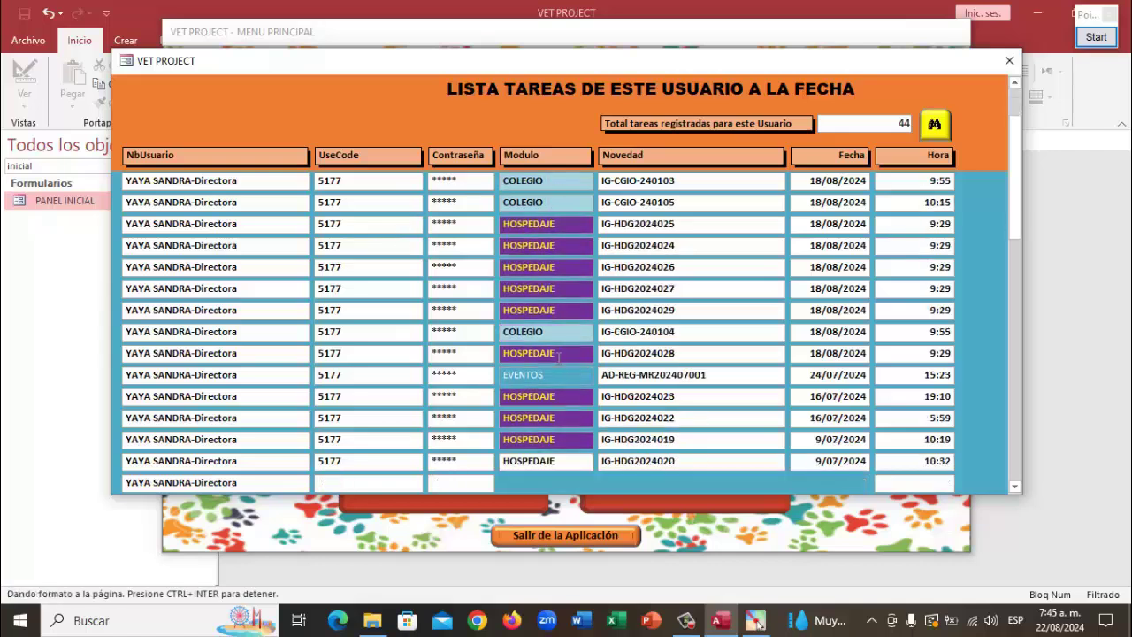
scroll(570, 400, down, 5)
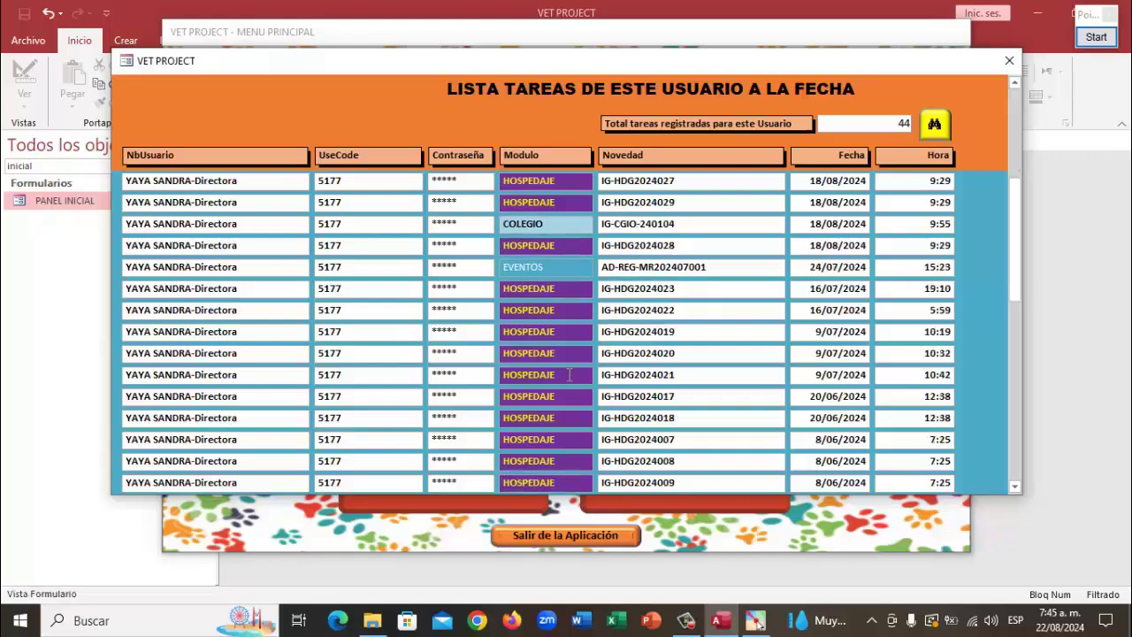
scroll(569, 374, down, 4)
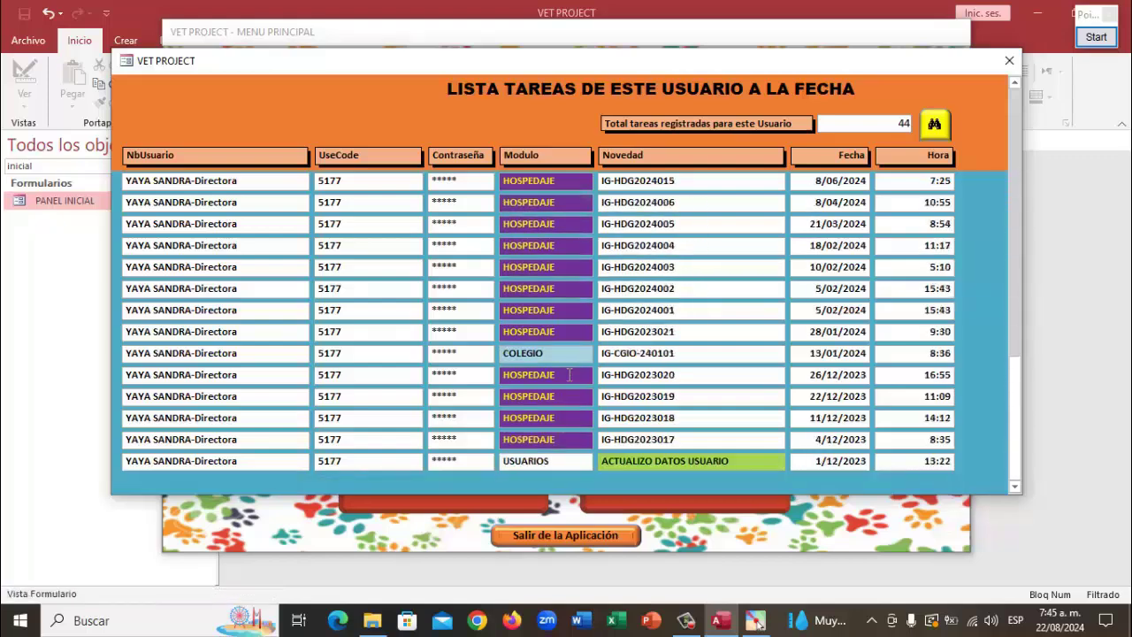
scroll(549, 355, up, 10)
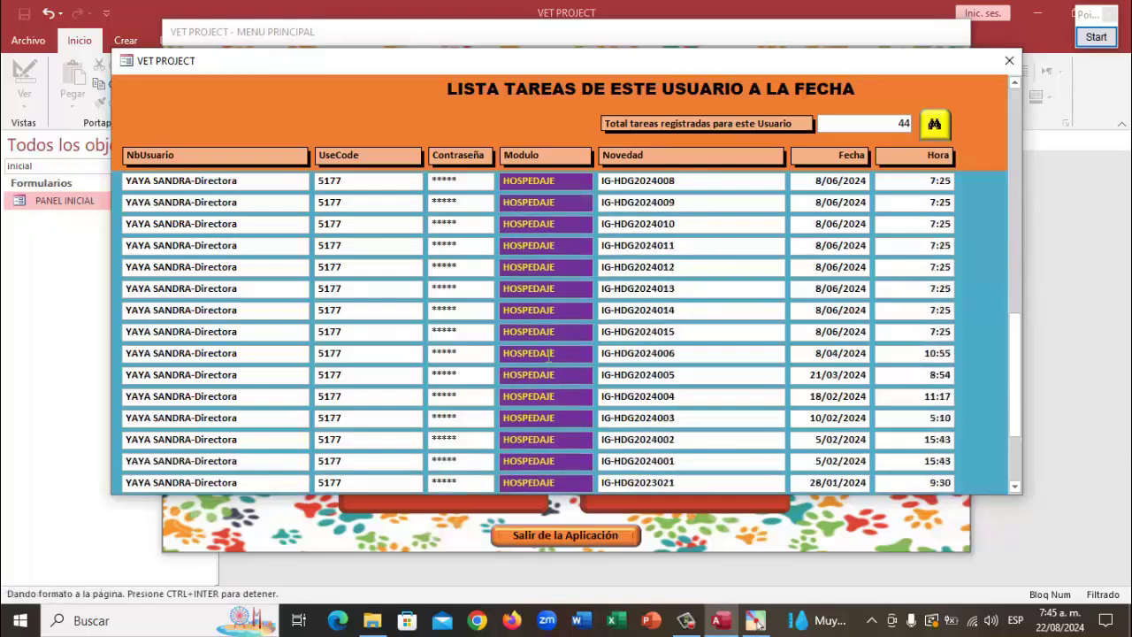
scroll(549, 355, up, 2)
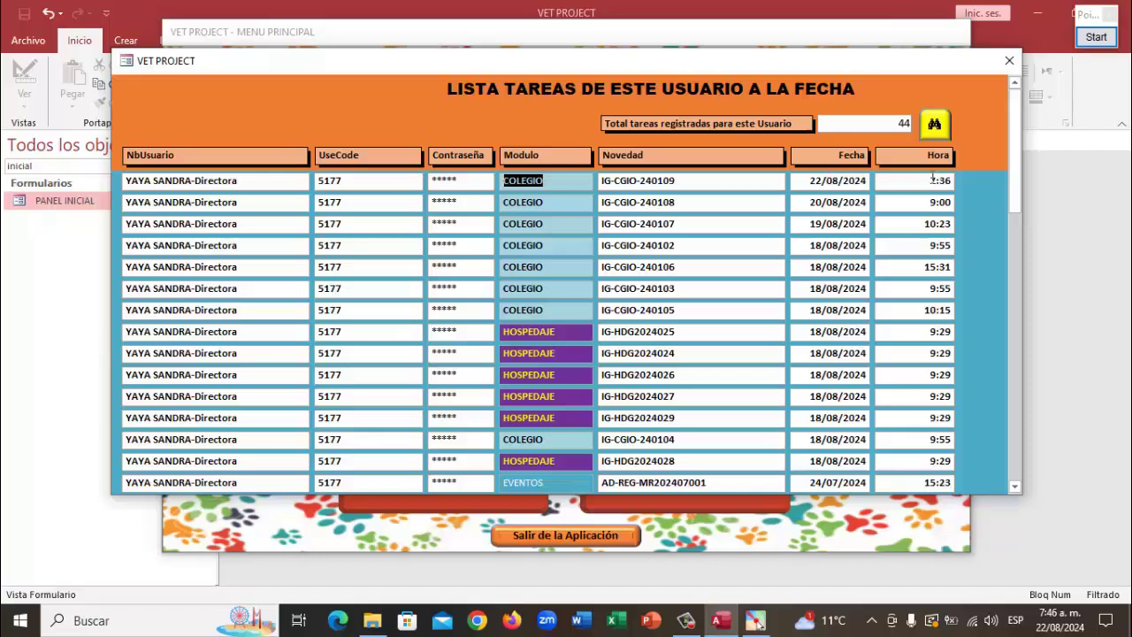
right_click(573, 185)
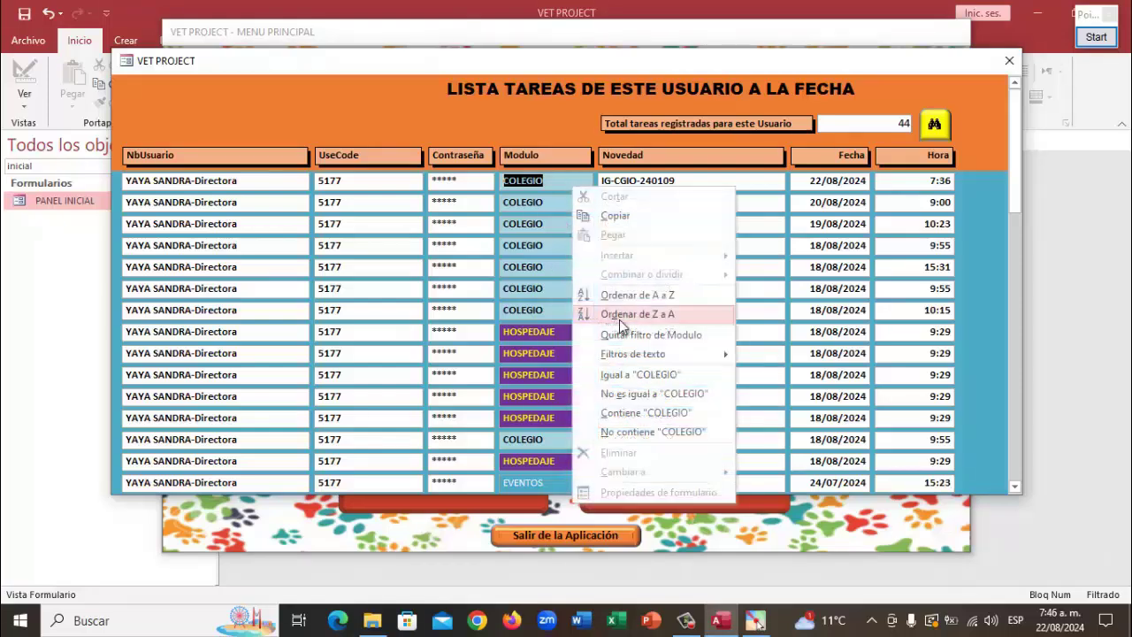
click(645, 332)
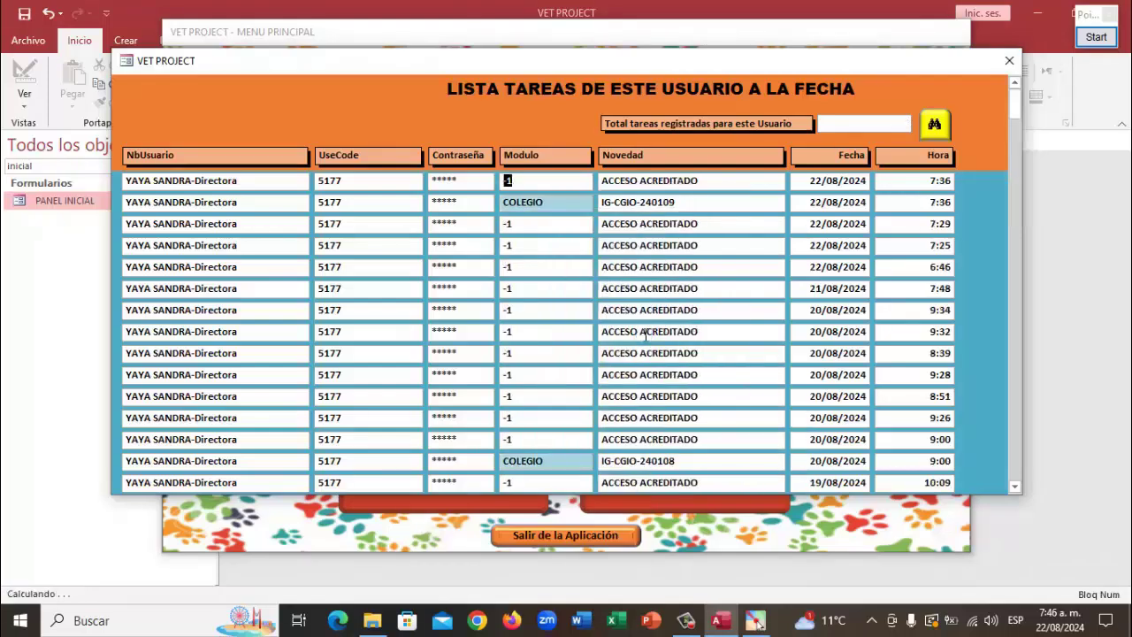
Close the user task list, access lookup form and Usuarios menu, then bring up the MASCOTAS menu
click(1011, 61)
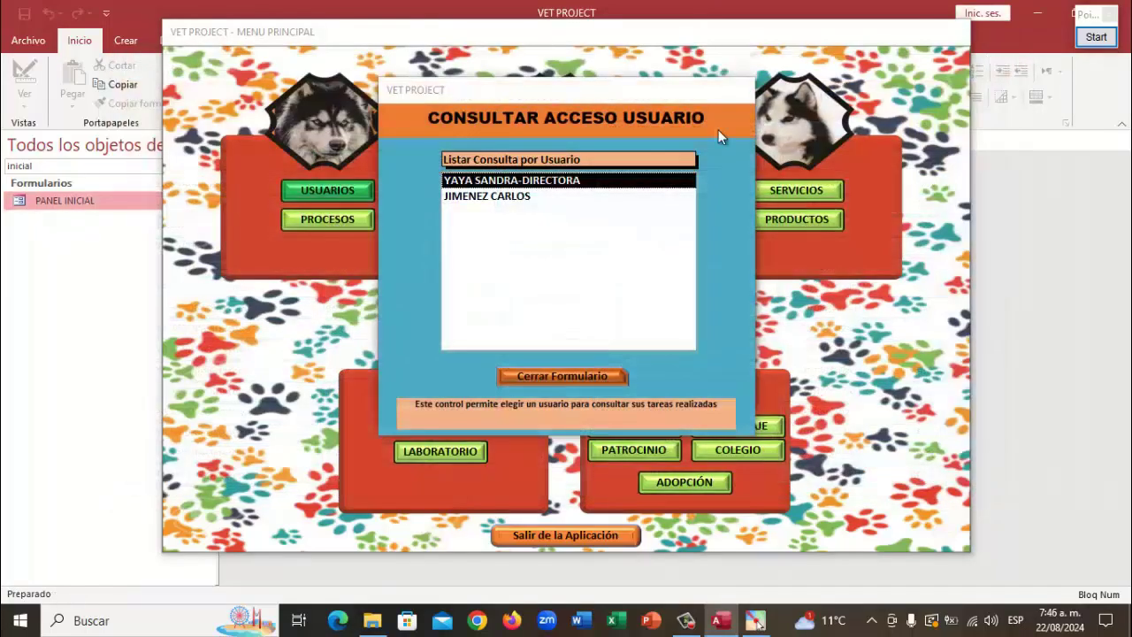
click(597, 376)
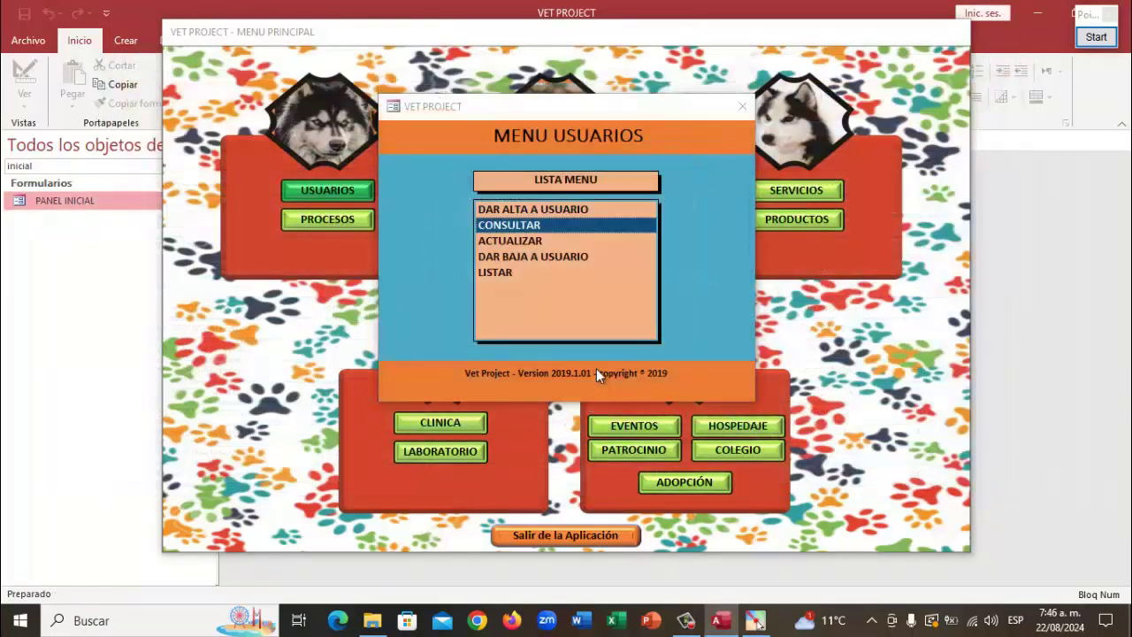
click(741, 107)
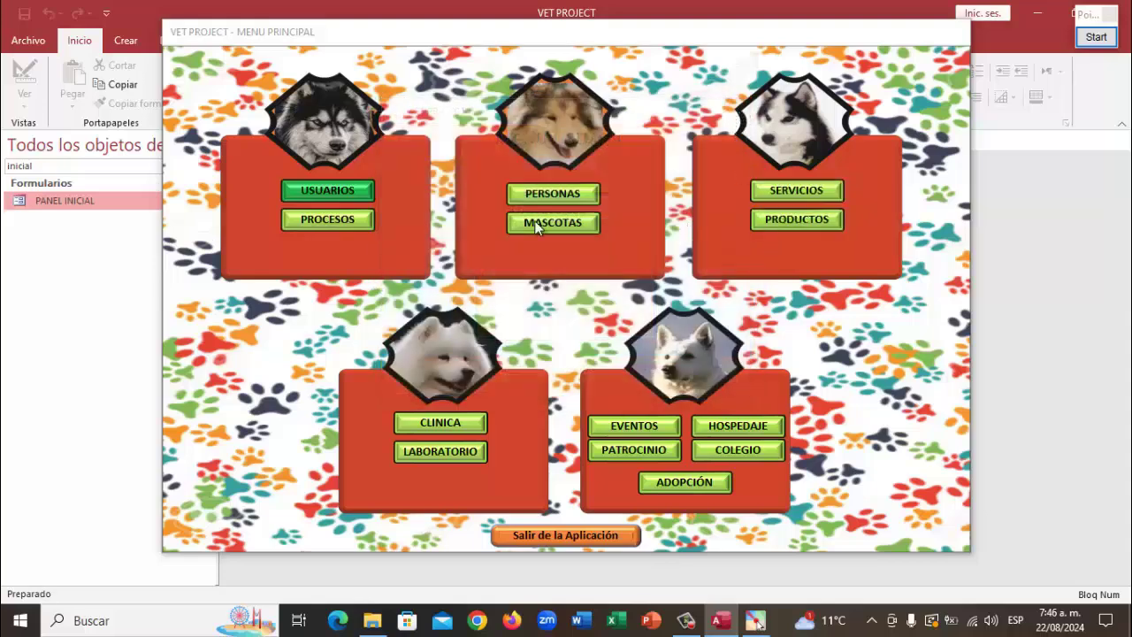
click(565, 223)
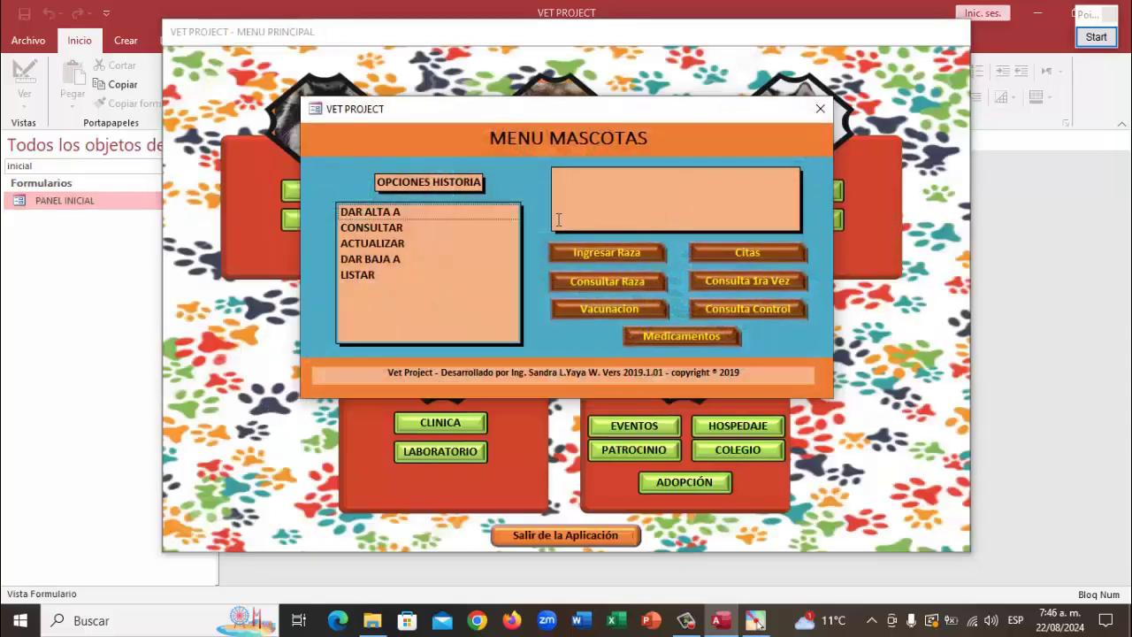
Open CONSULTAR and view all 61 registered dogs, then close that list
mouse_move(439, 228)
click(394, 228)
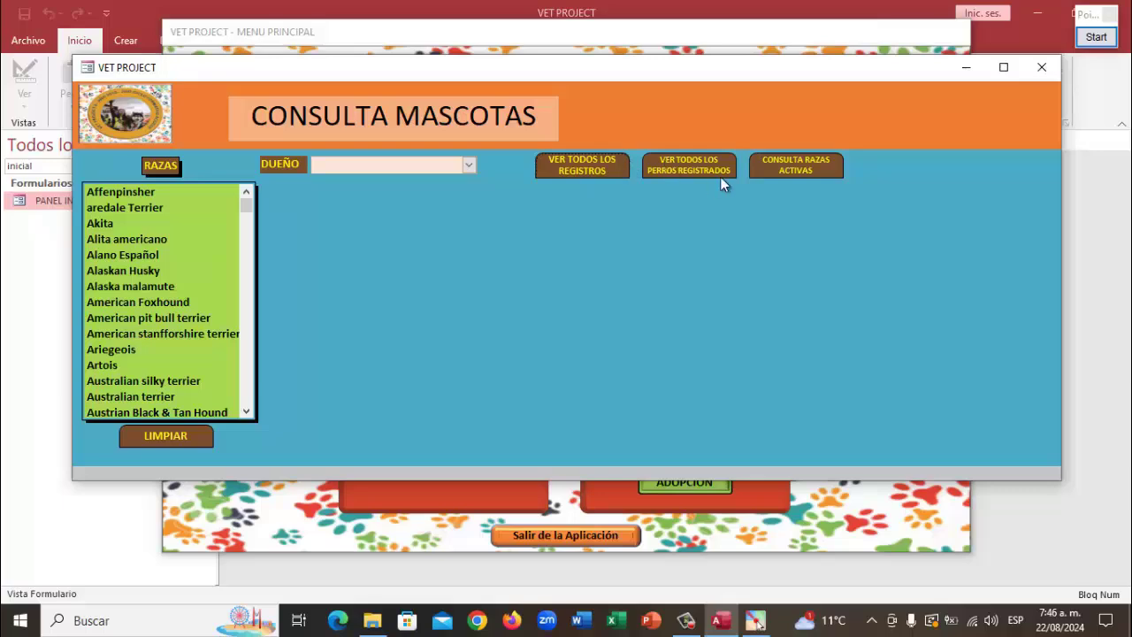
click(694, 172)
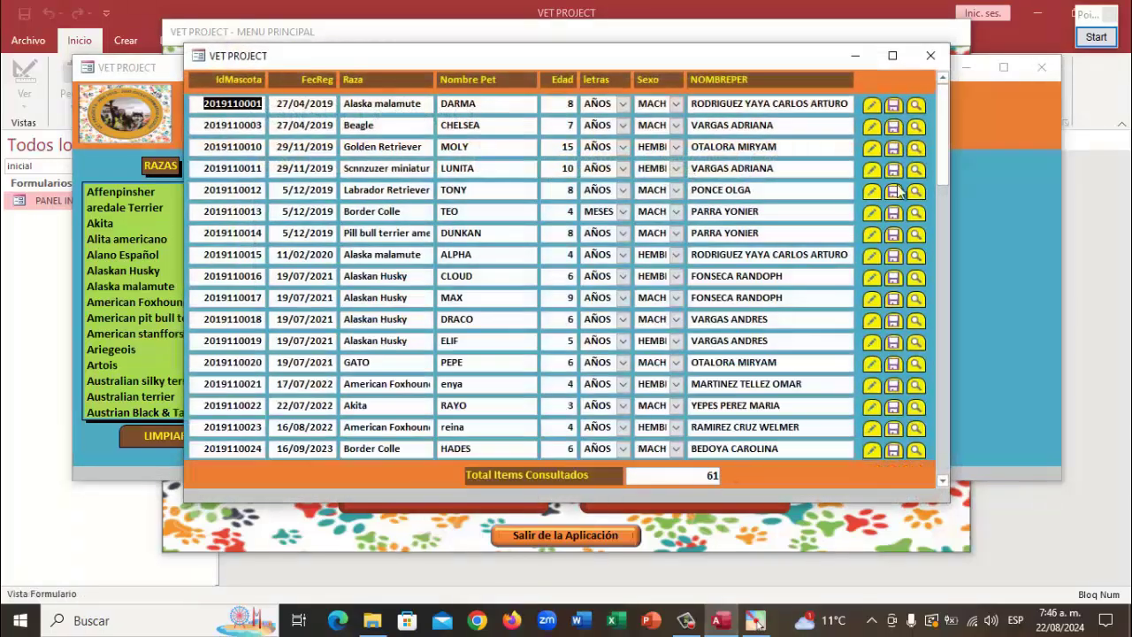
click(931, 56)
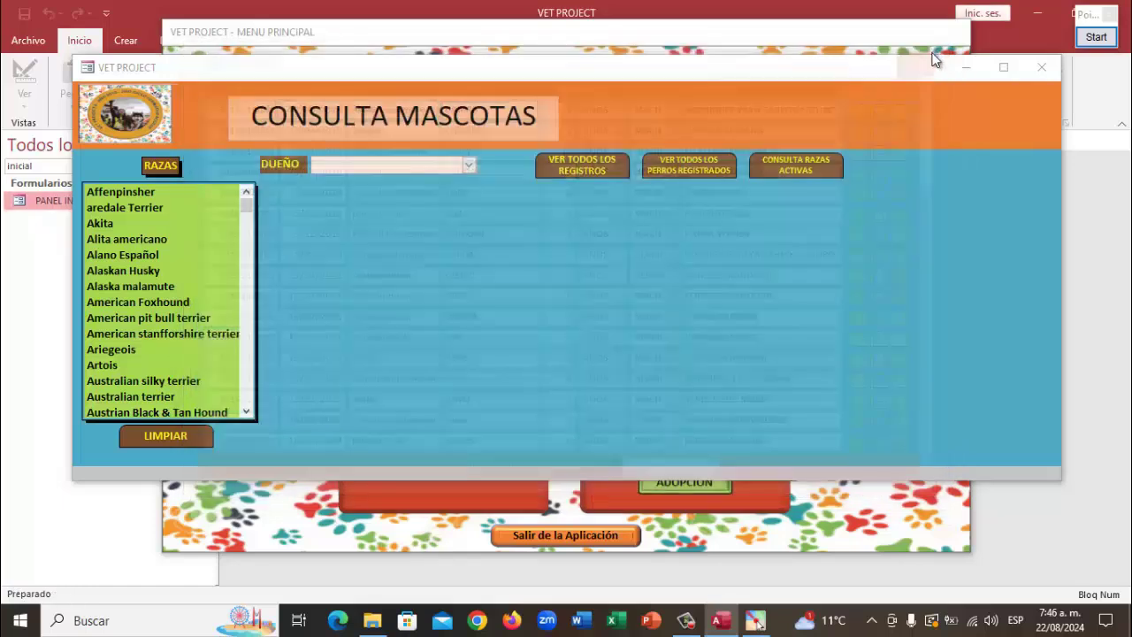
click(815, 171)
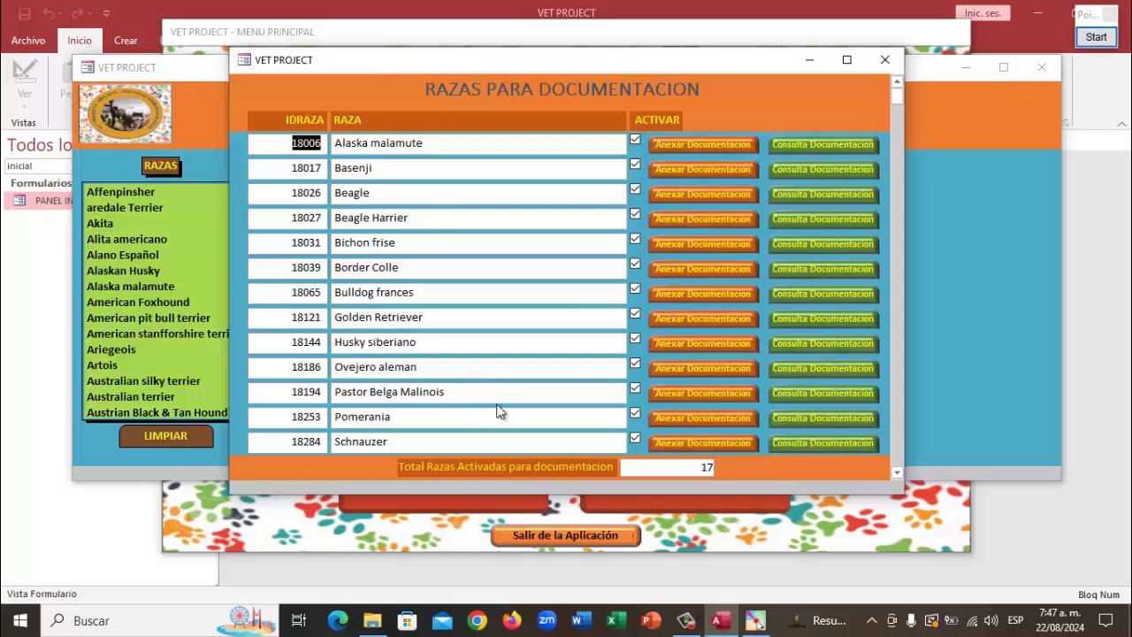
scroll(518, 383, down, 1)
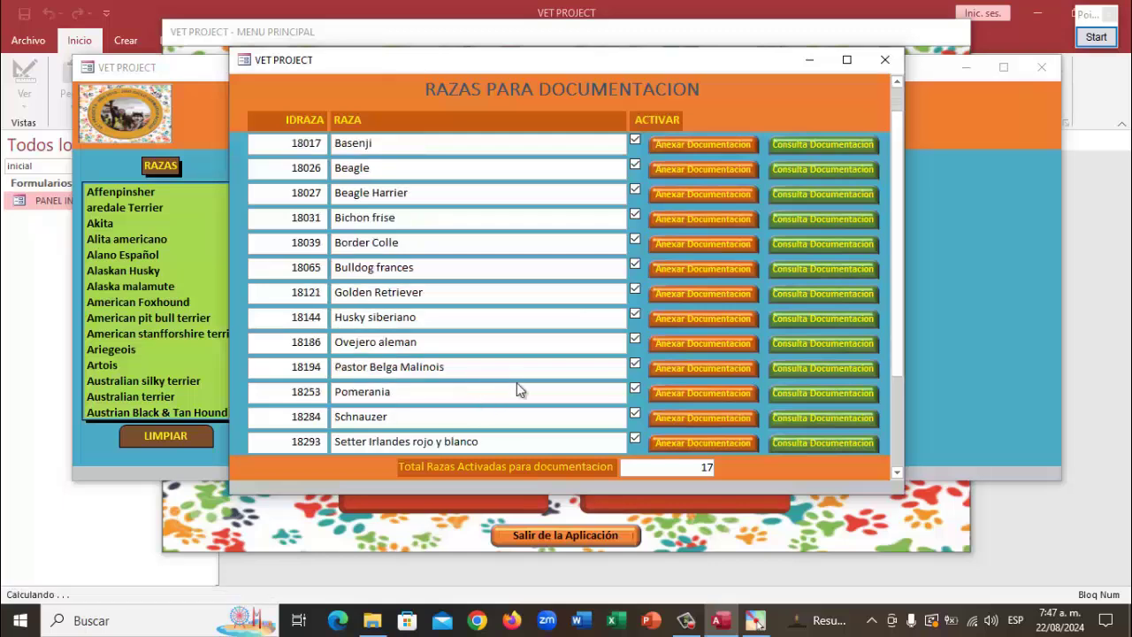
scroll(519, 375, down, 1)
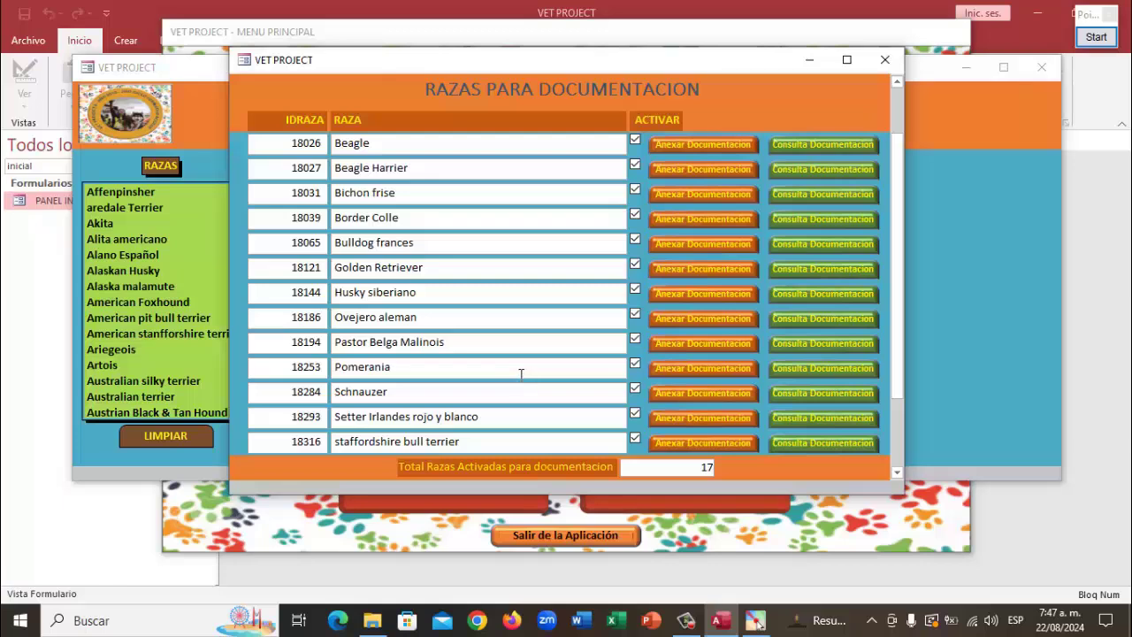
scroll(520, 374, down, 2)
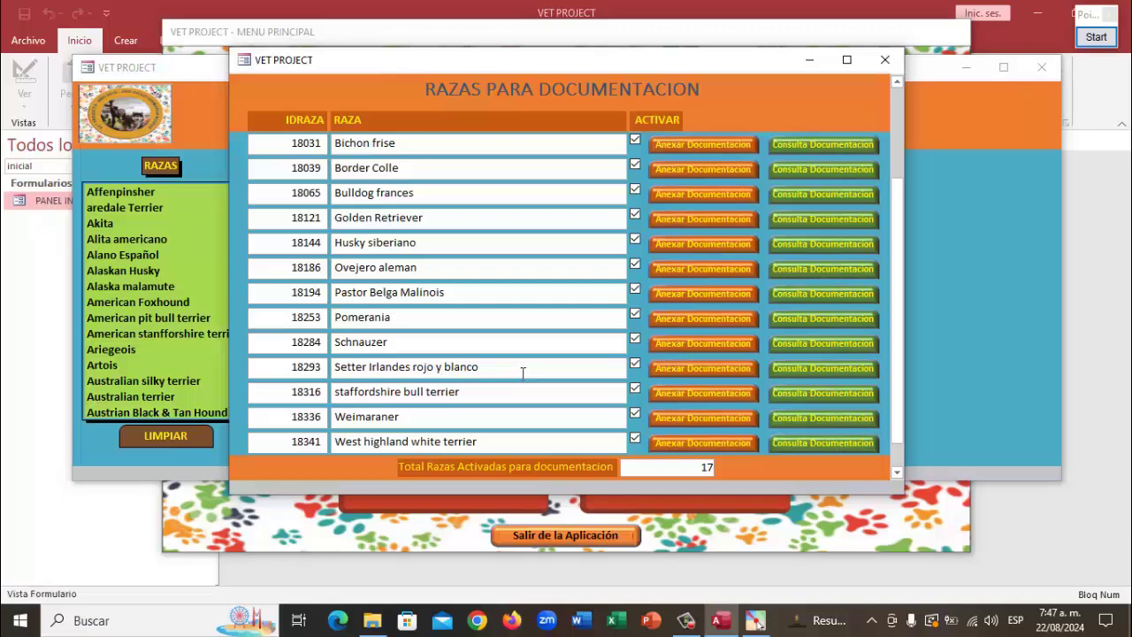
scroll(523, 373, down, 2)
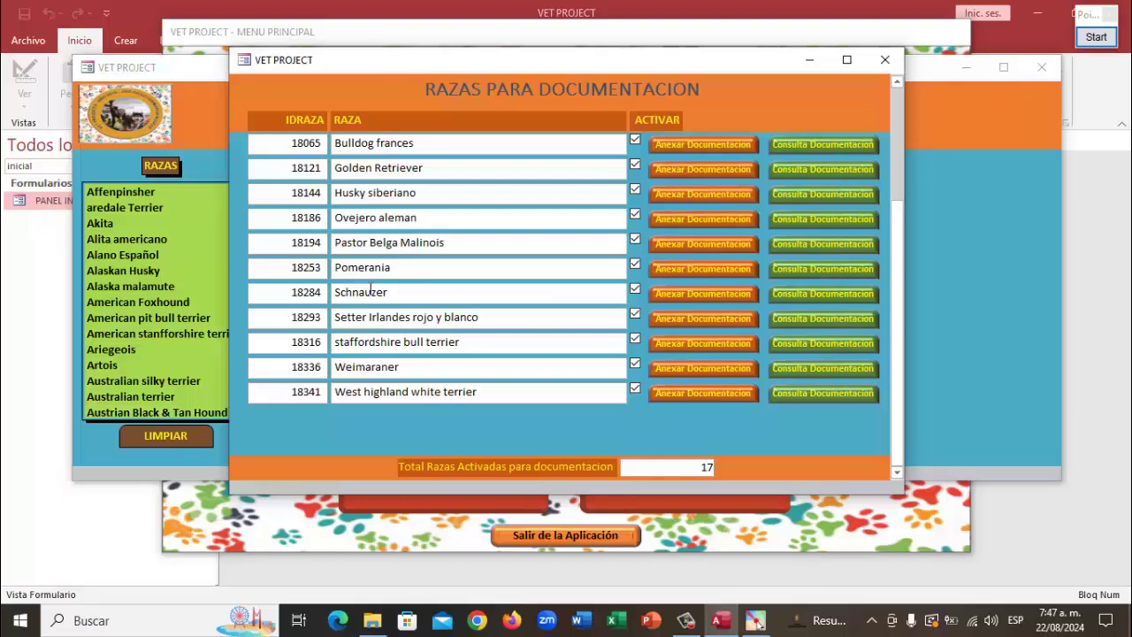
click(887, 59)
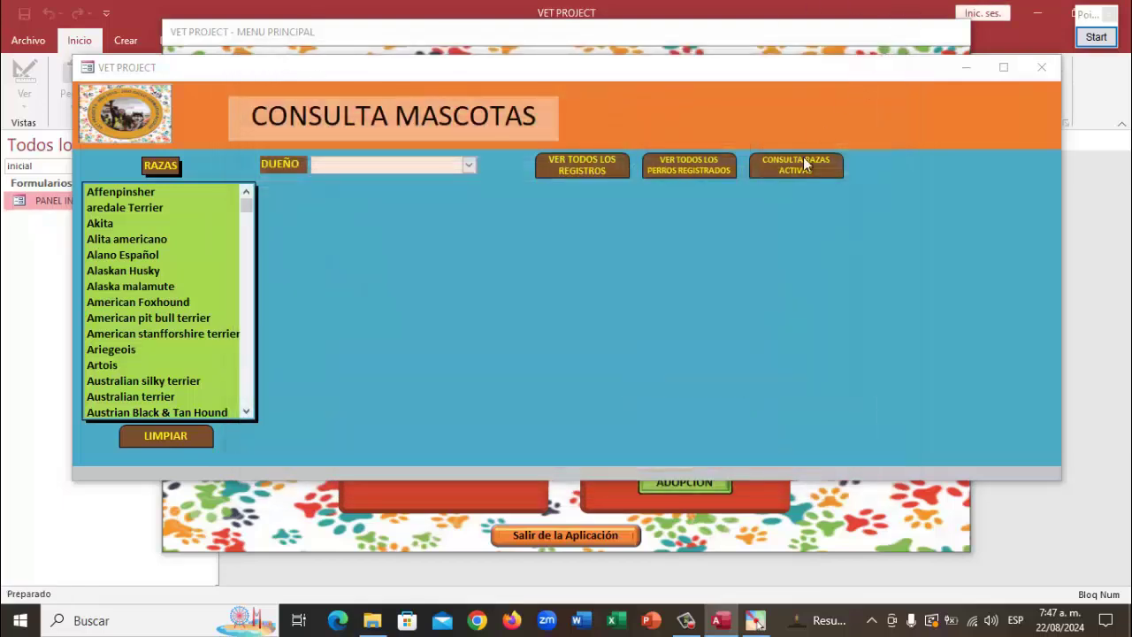
click(1043, 68)
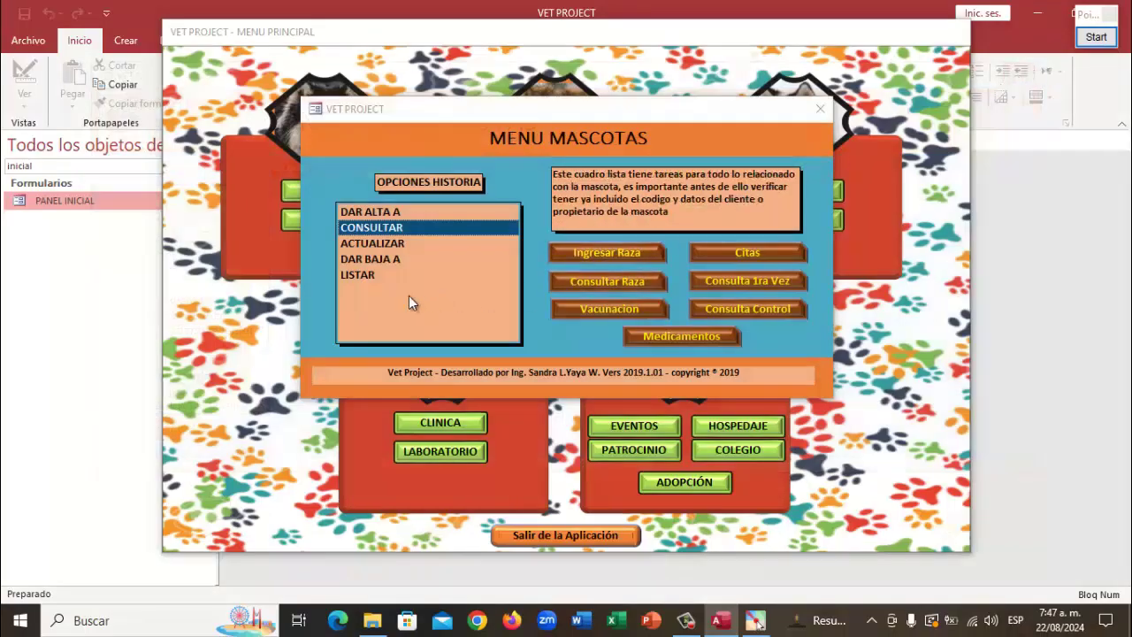
double_click(376, 246)
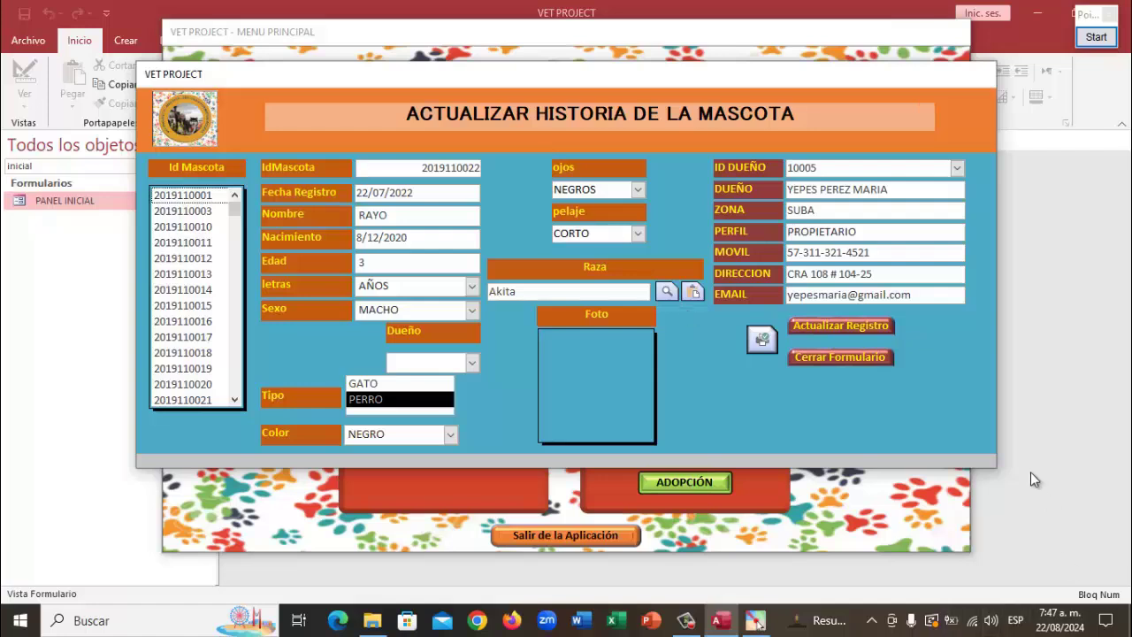
click(842, 359)
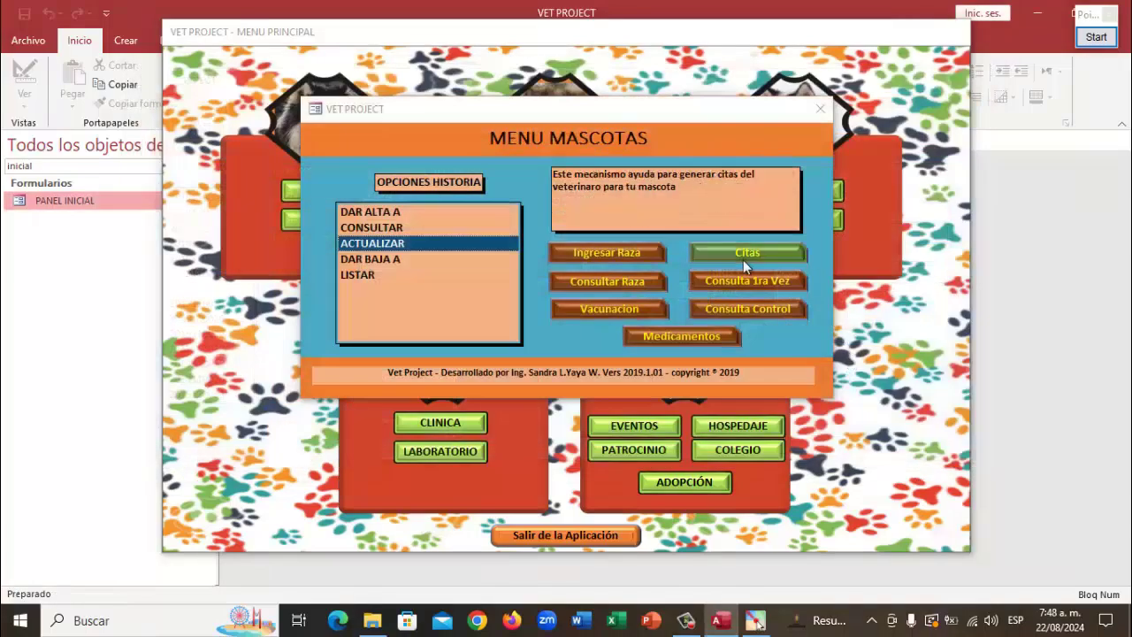
double_click(372, 244)
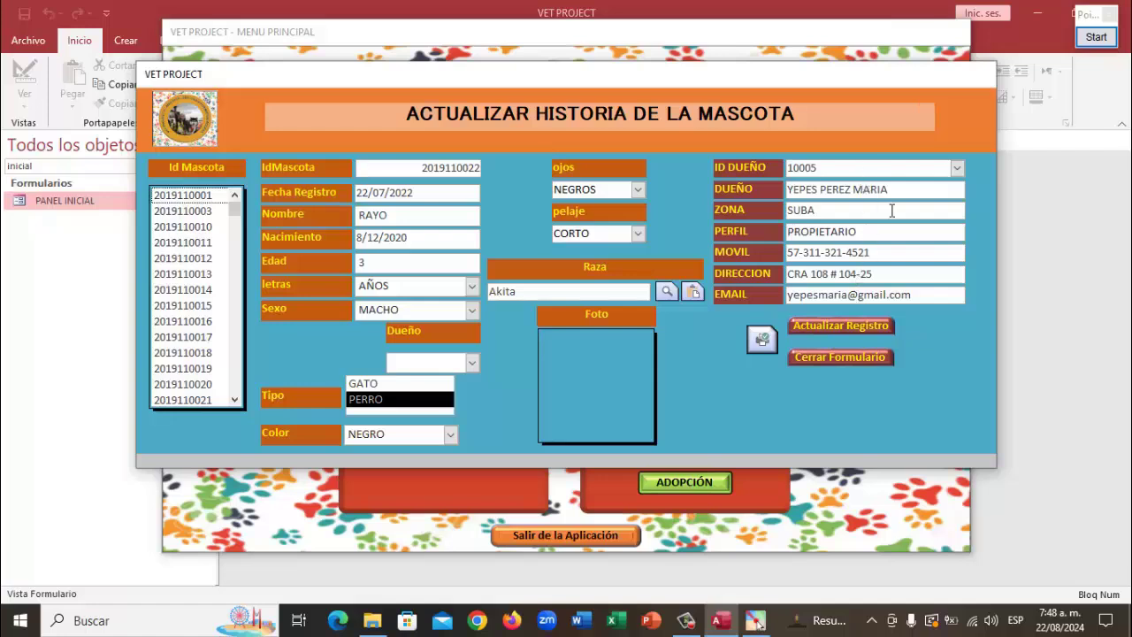
click(824, 356)
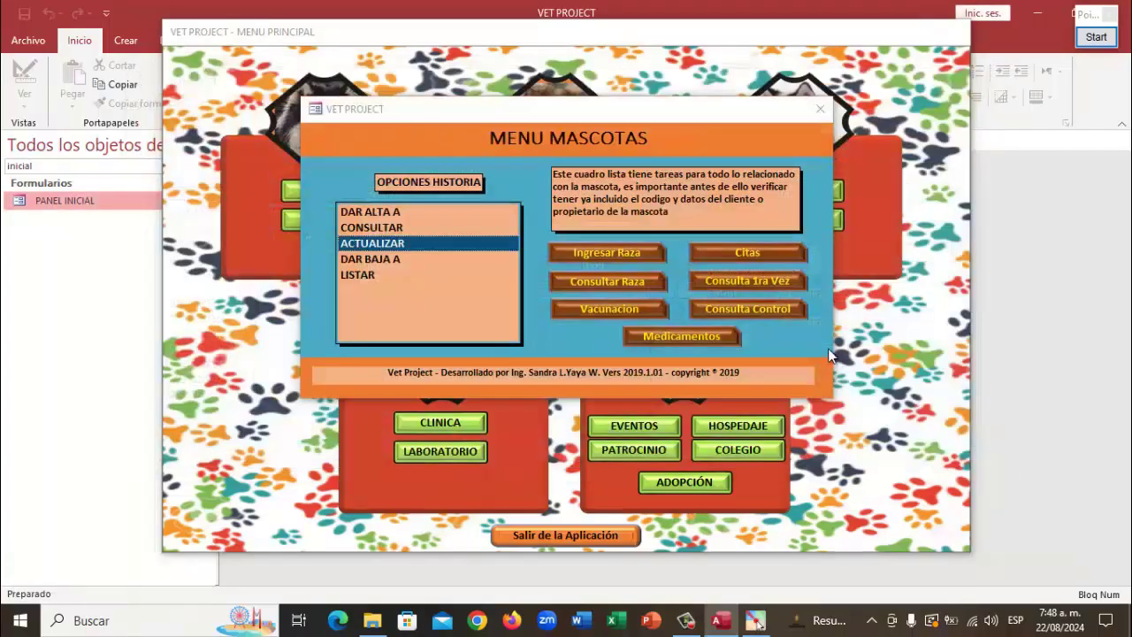
Close the Mascotas menu, exit VET PROJECT, and shut down Microsoft Access
click(822, 109)
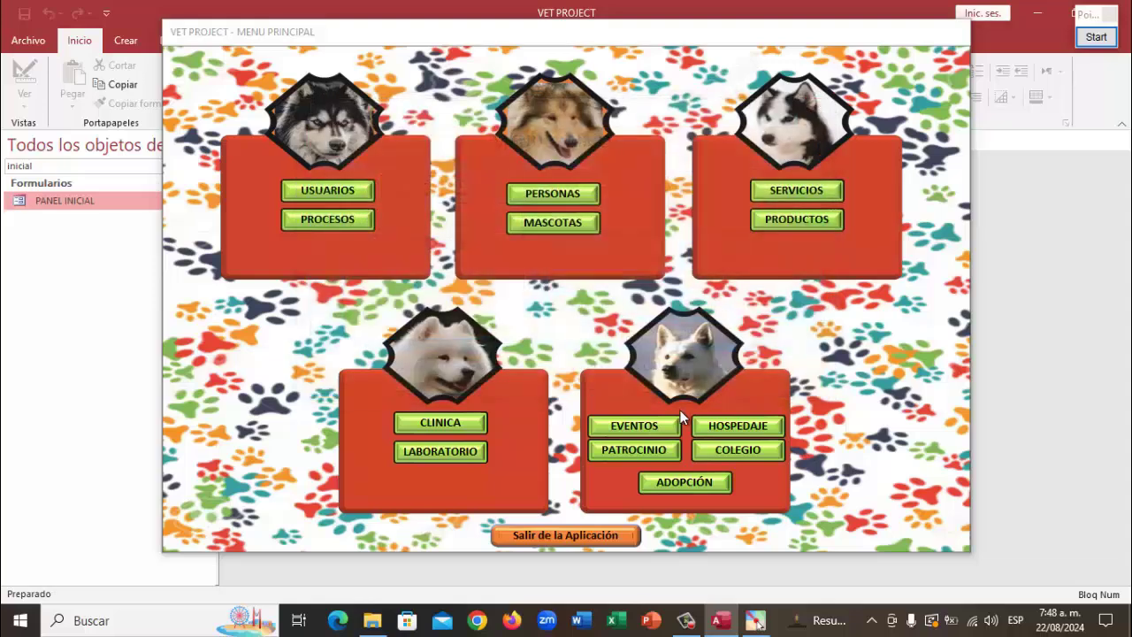
click(549, 534)
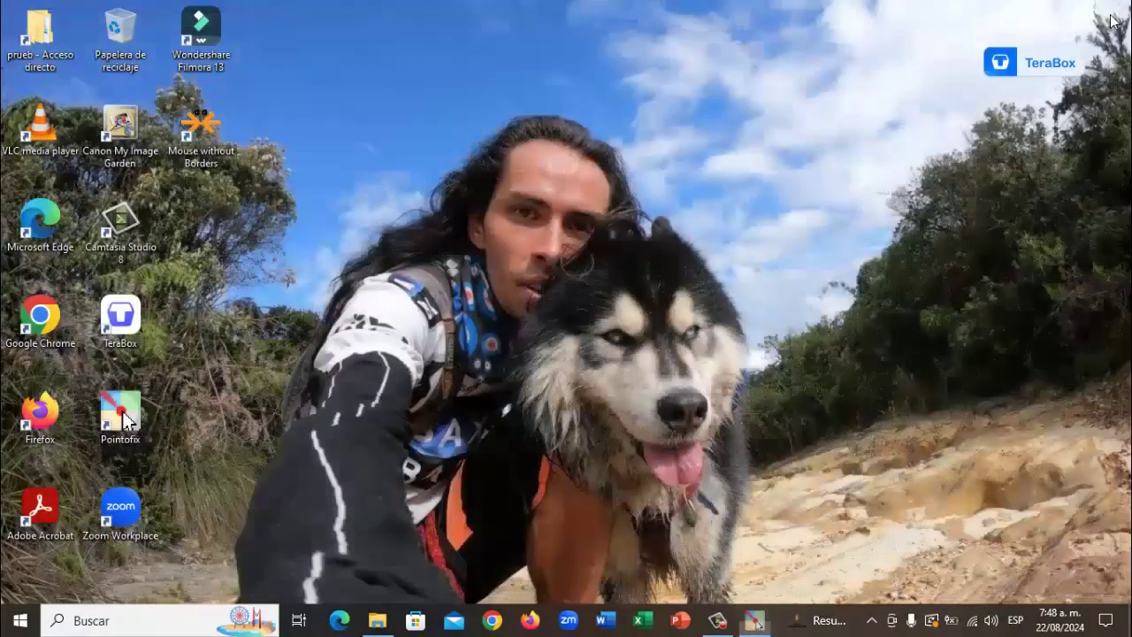
click(1110, 15)
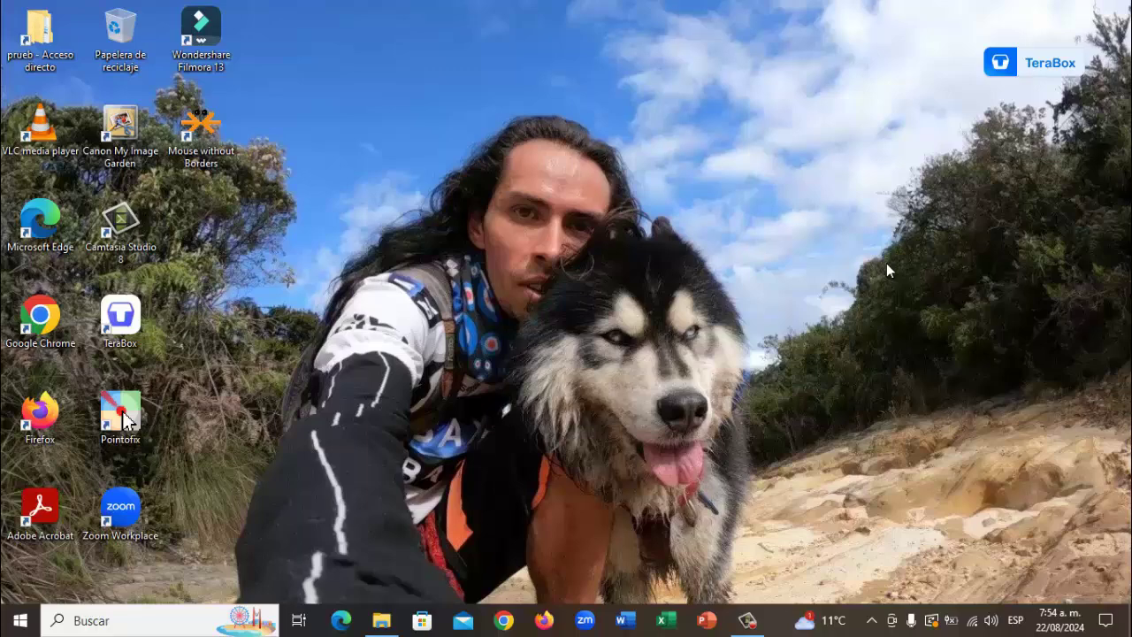
click(504, 621)
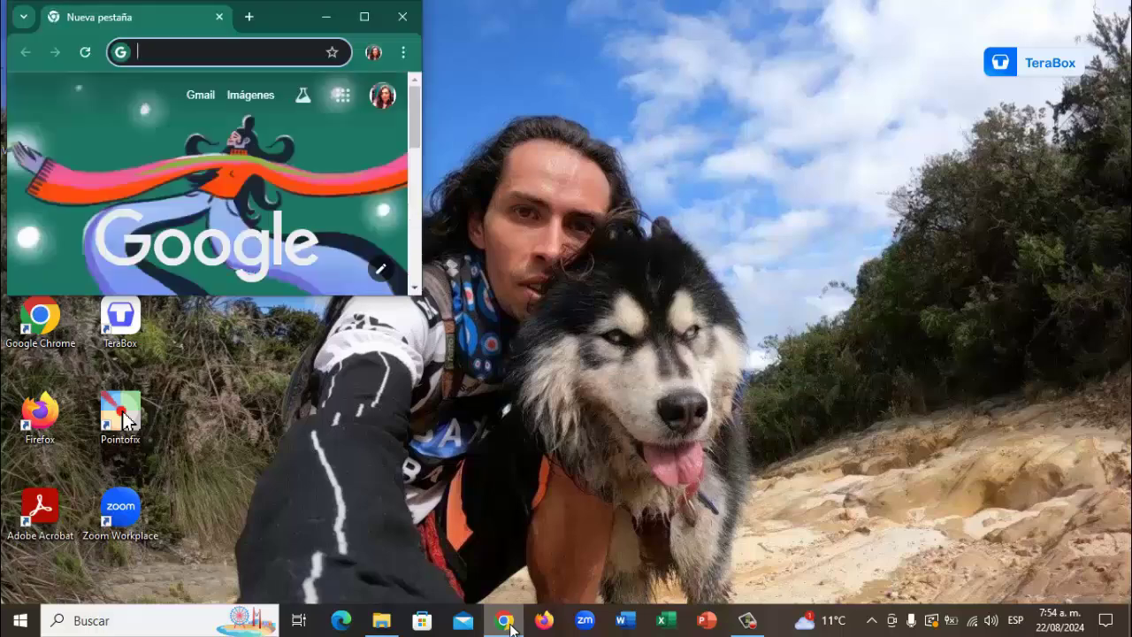
click(371, 15)
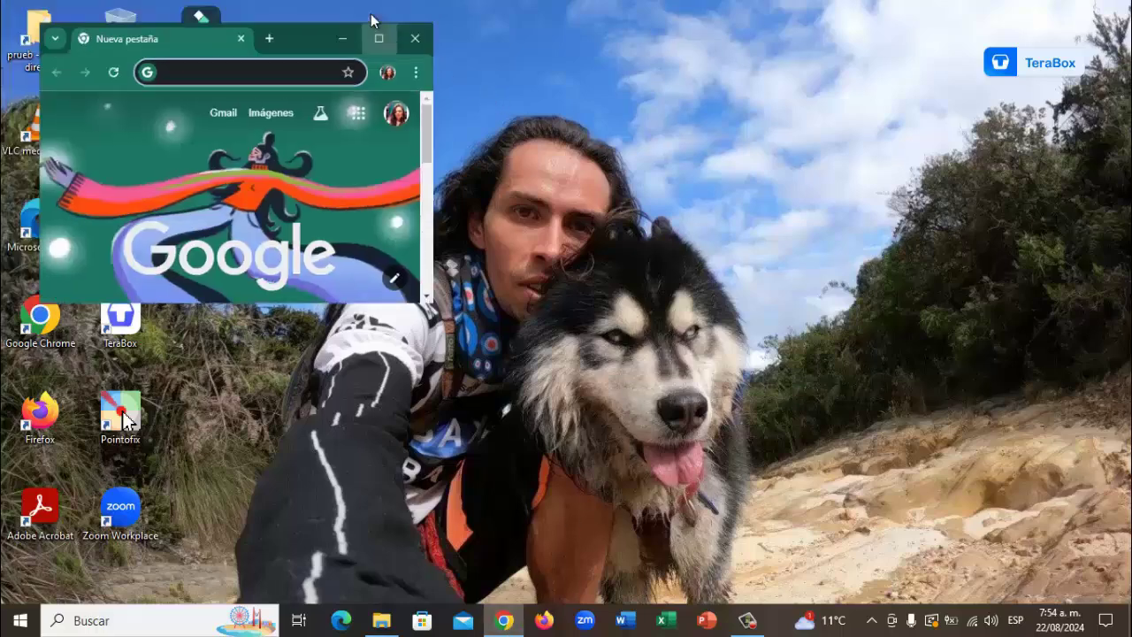